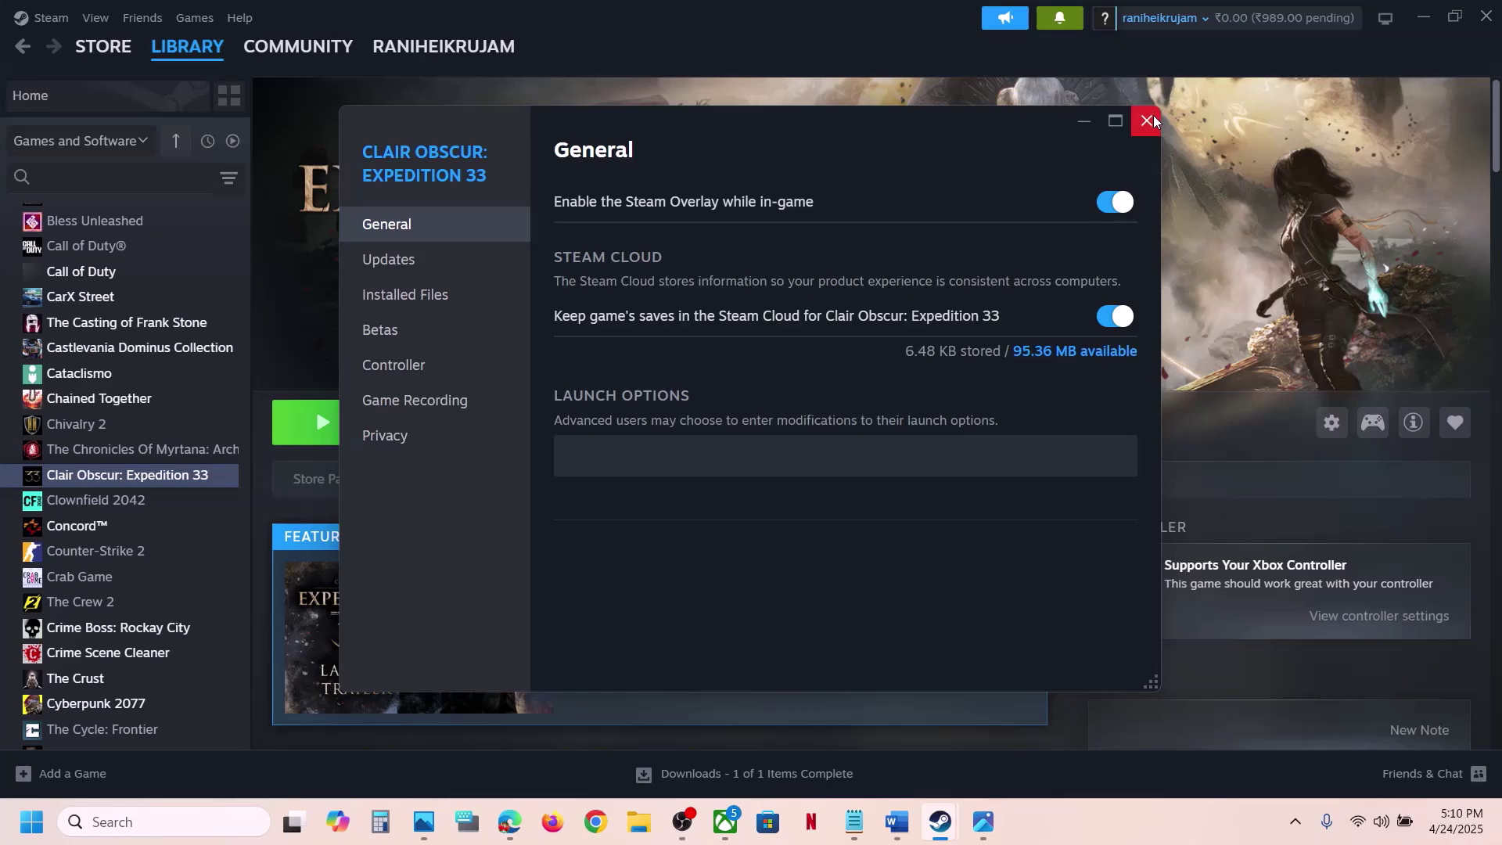
Step: Close the game's properties window and switch to the Word document to read Step 2 on verifying the game files
left_click(1149, 120)
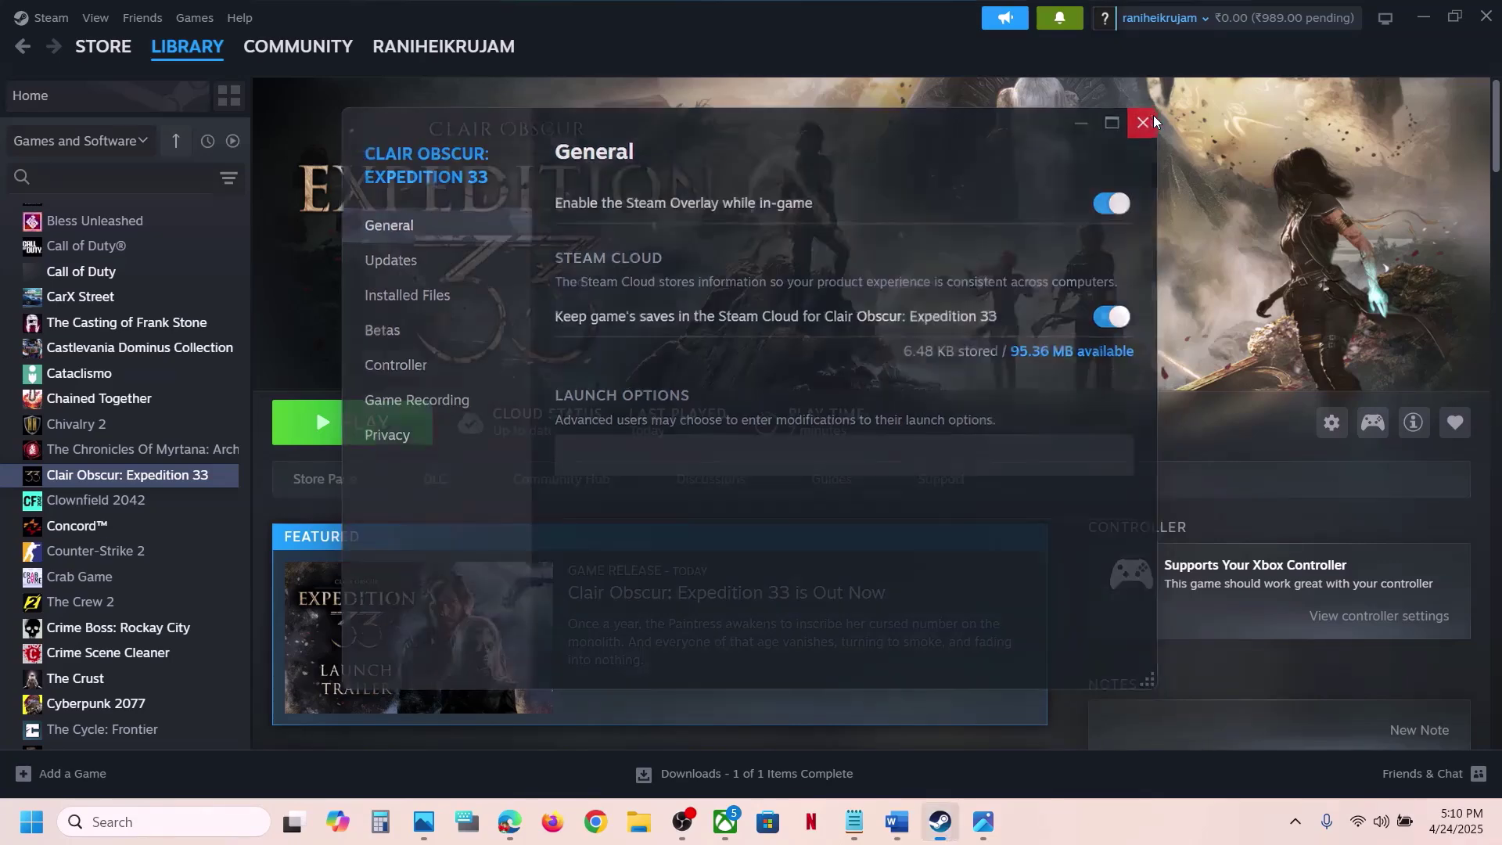
left_click(897, 822)
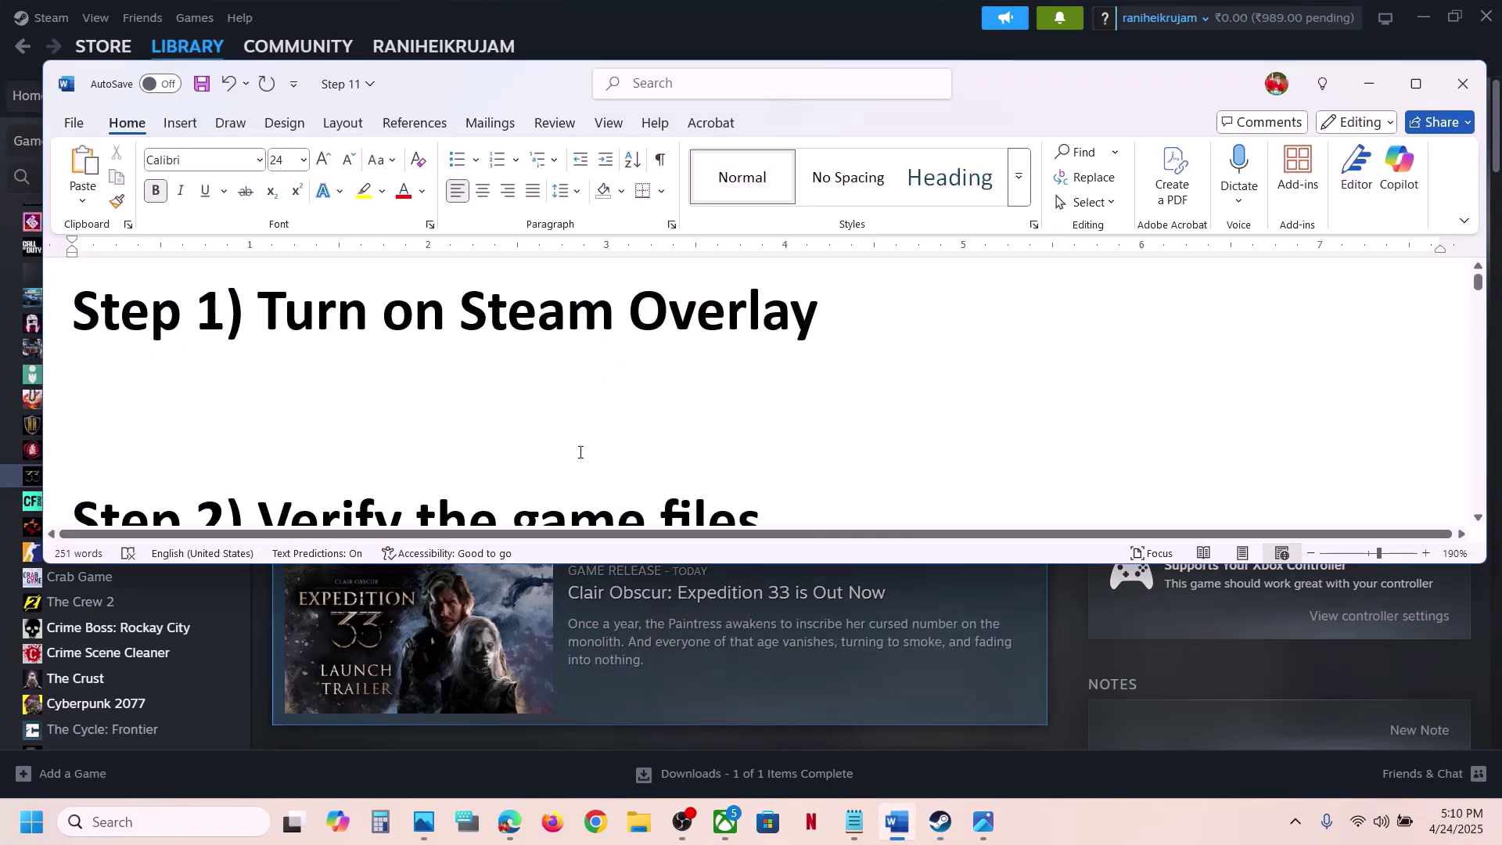
scroll(580, 446, "down", 3)
Step: Switch to Steam, view the Installed Files properties of Clair Obscur: Expedition 33, and close the properties window
left_click(743, 44)
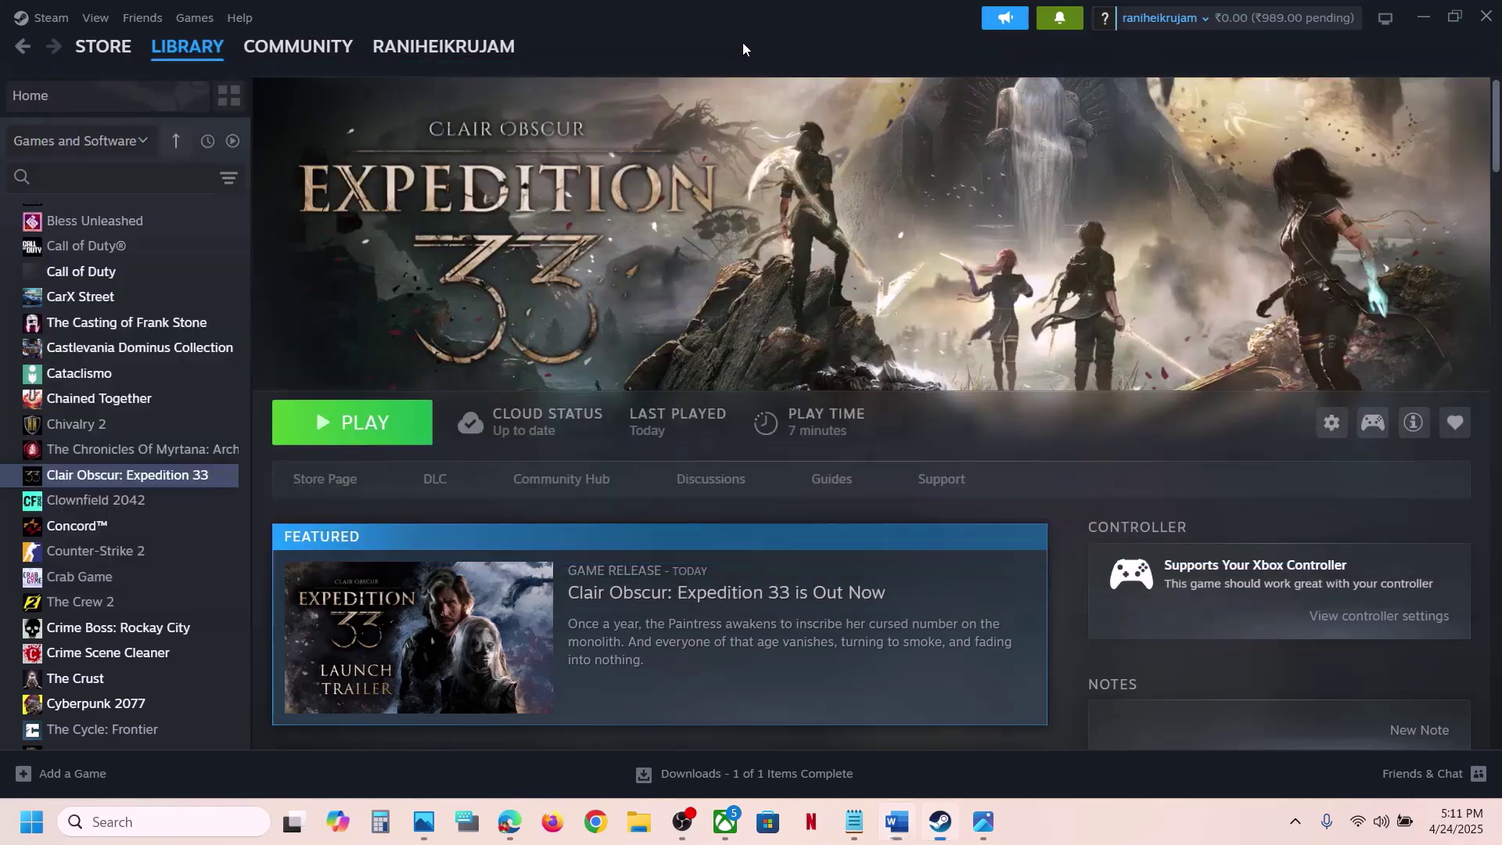
right_click(172, 479)
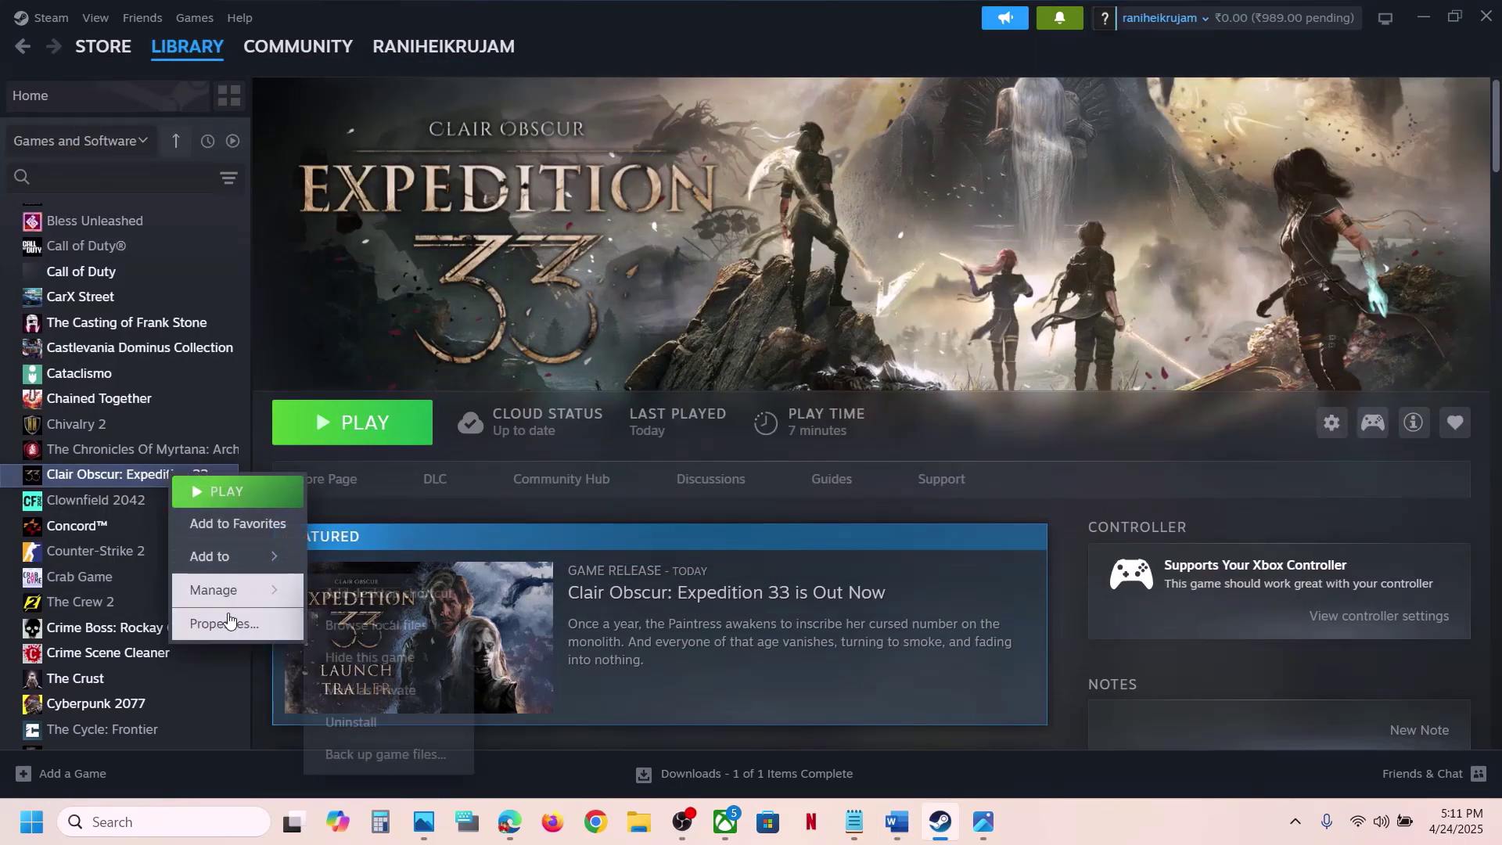
left_click(227, 622)
left_click(447, 302)
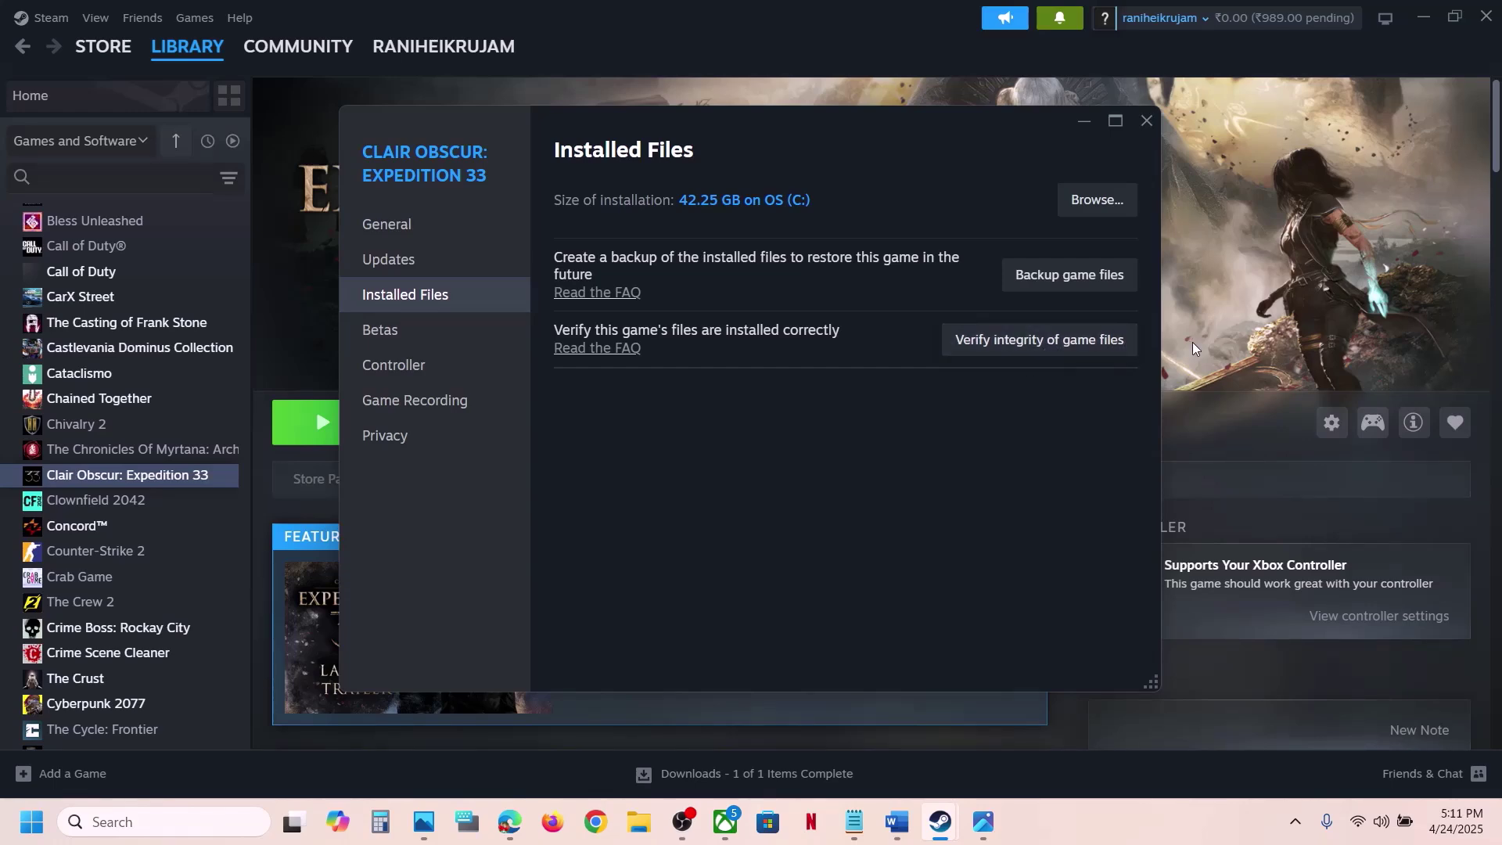
left_click(1184, 324)
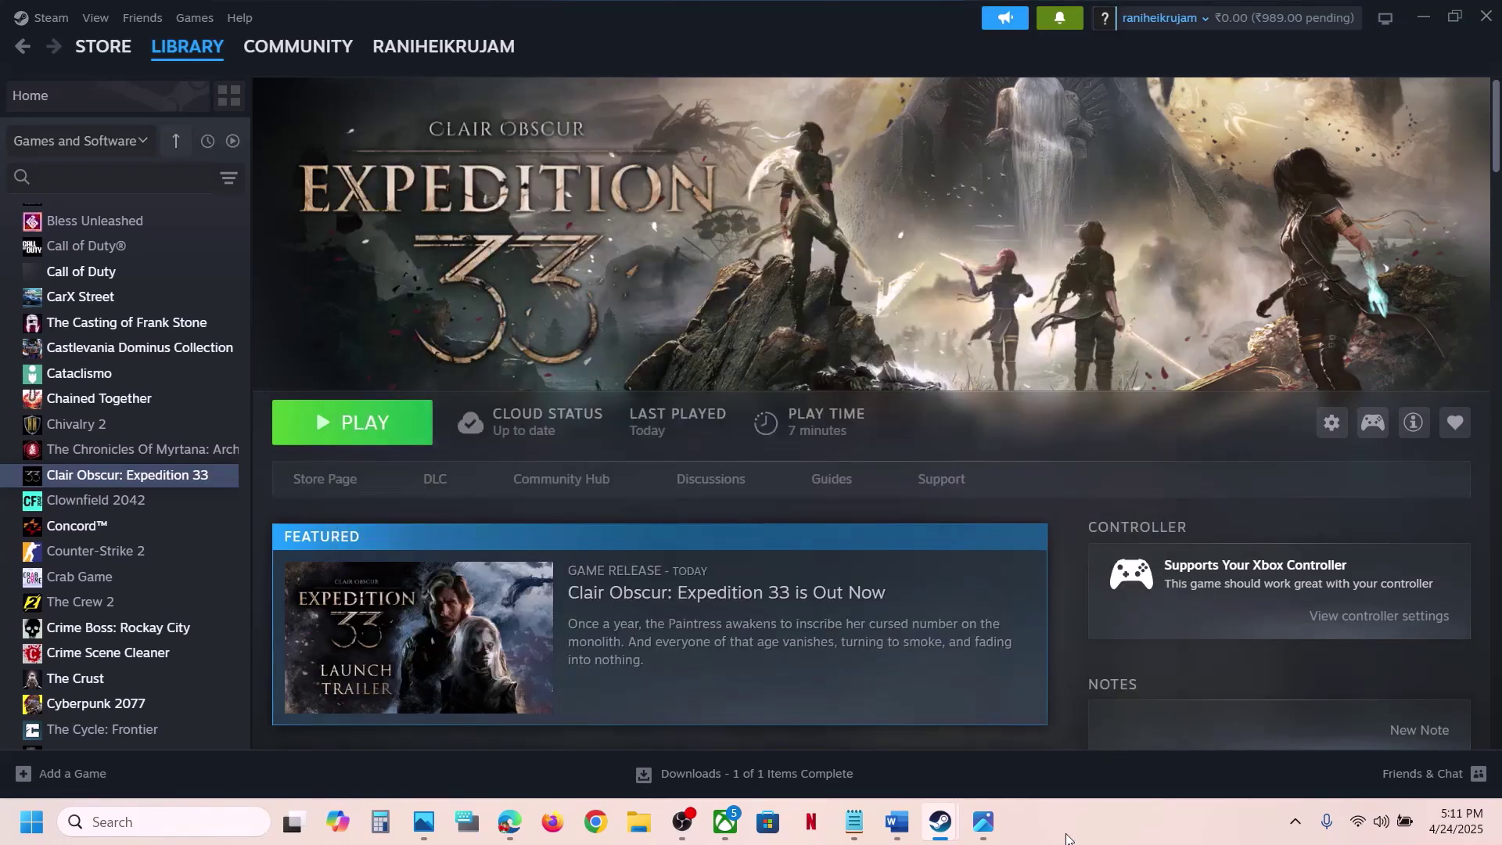
Step: Highlight the Restart Steam part of Step 3 in the Word document, and look up the Exit option in the Steam client
left_click(897, 822)
scroll(638, 330, "down", 2)
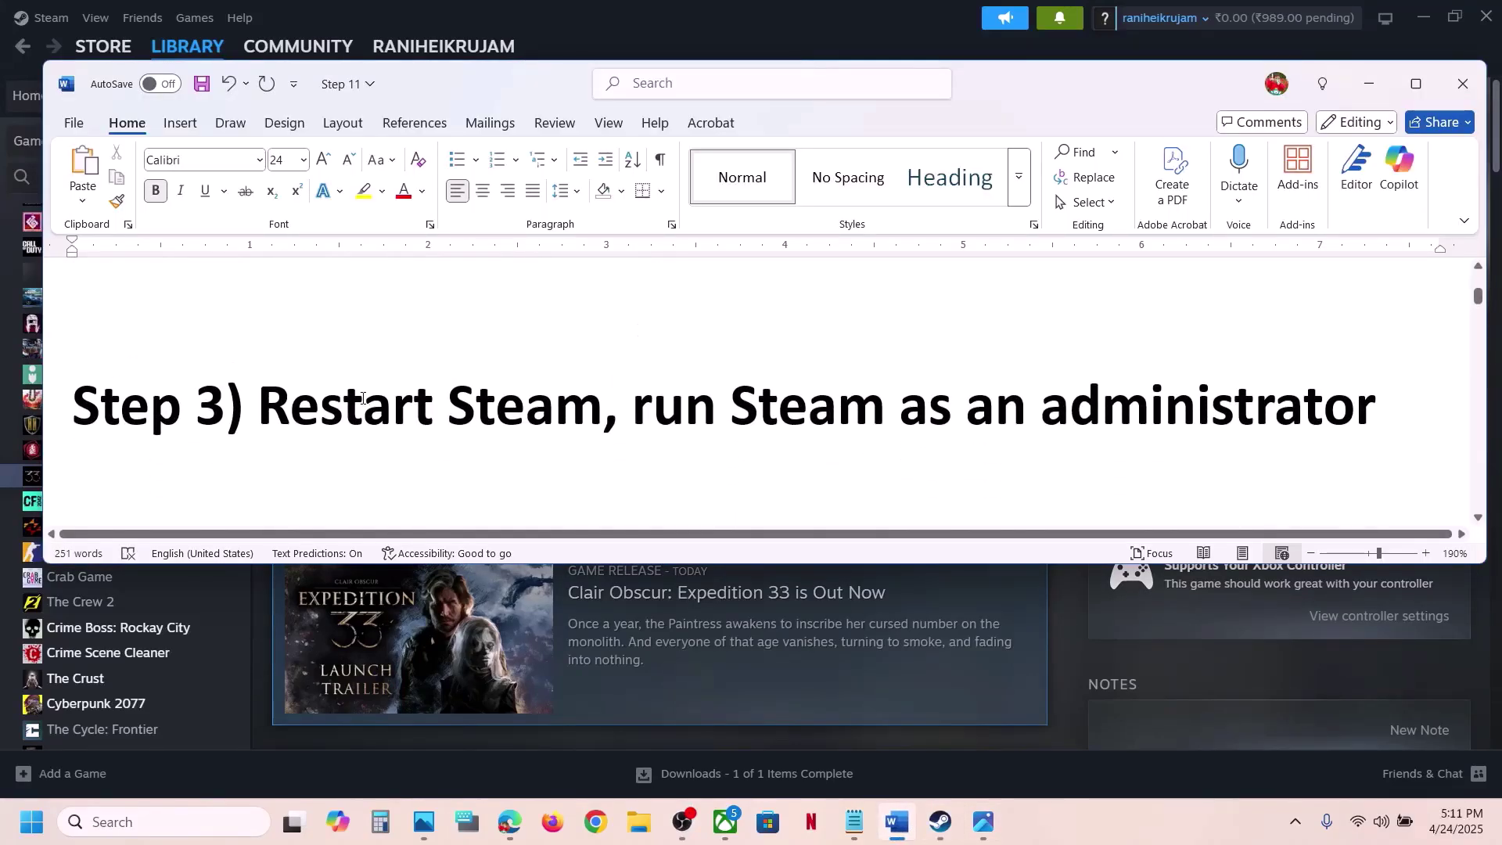
left_click_drag(350, 395, 603, 407)
left_click(693, 28)
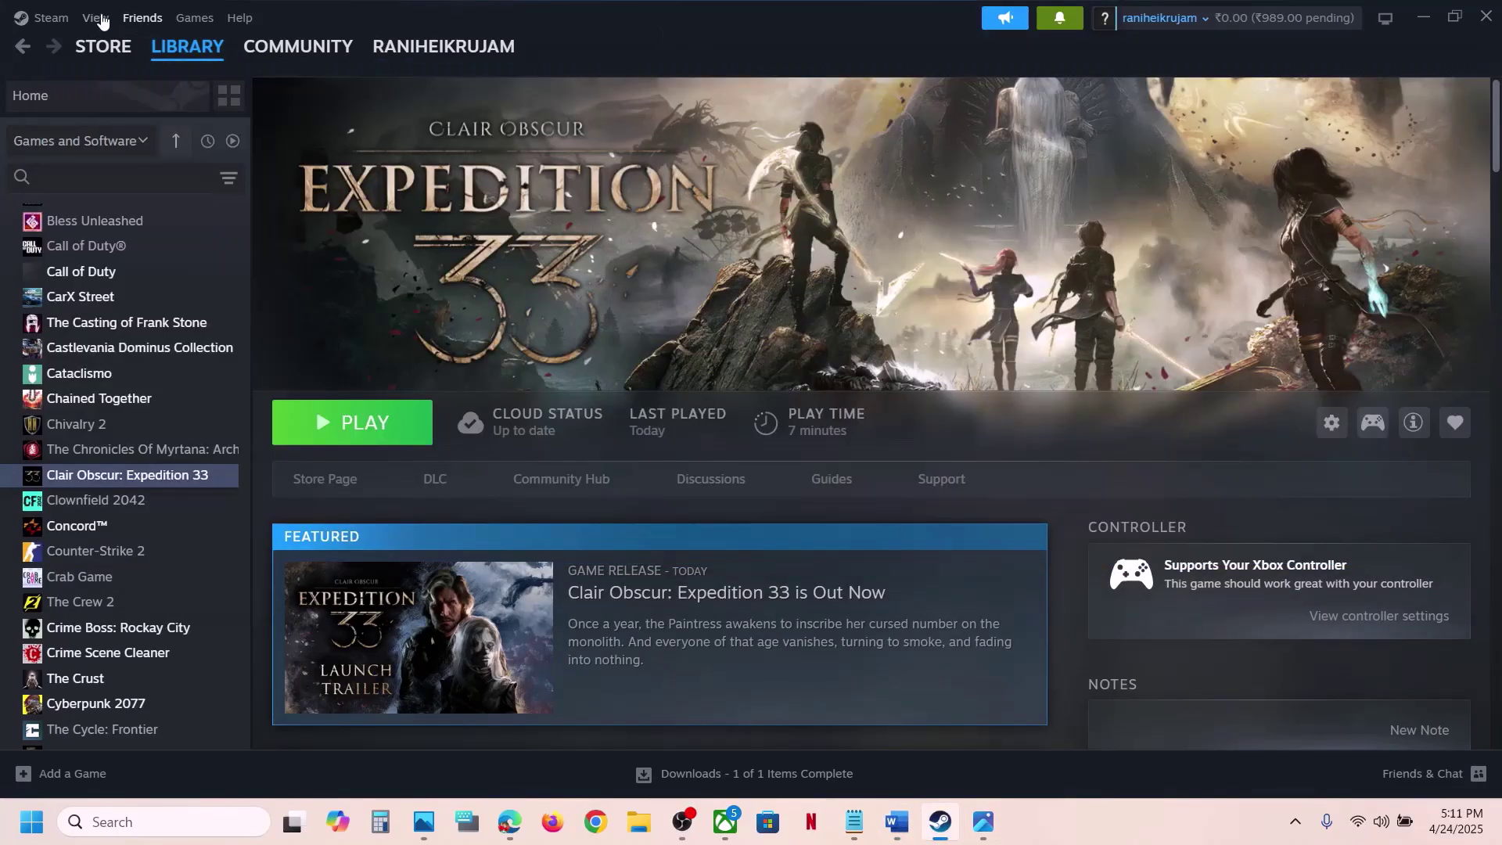
left_click(60, 16)
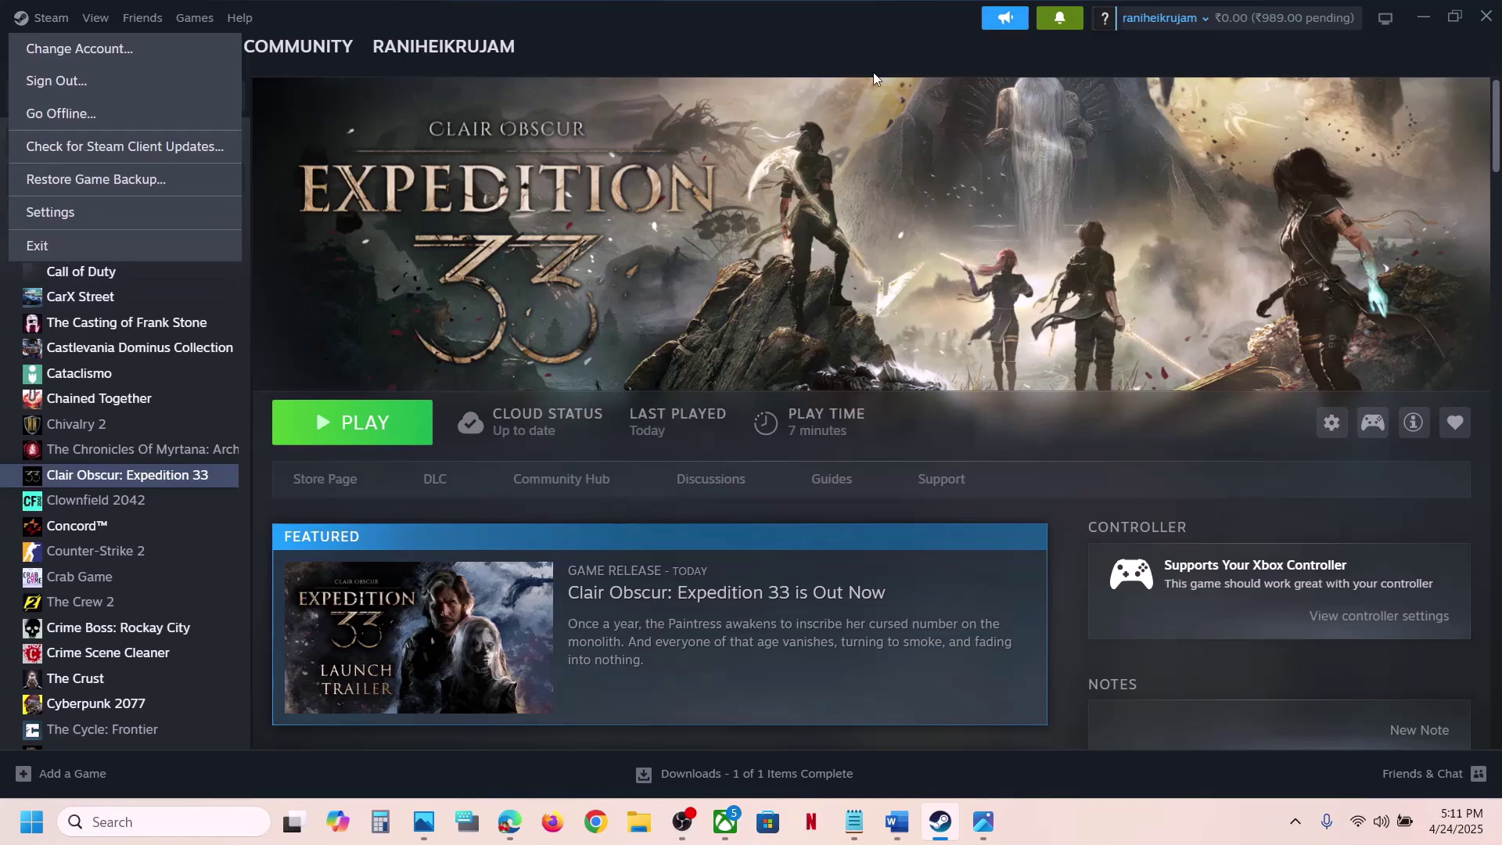
left_click(748, 56)
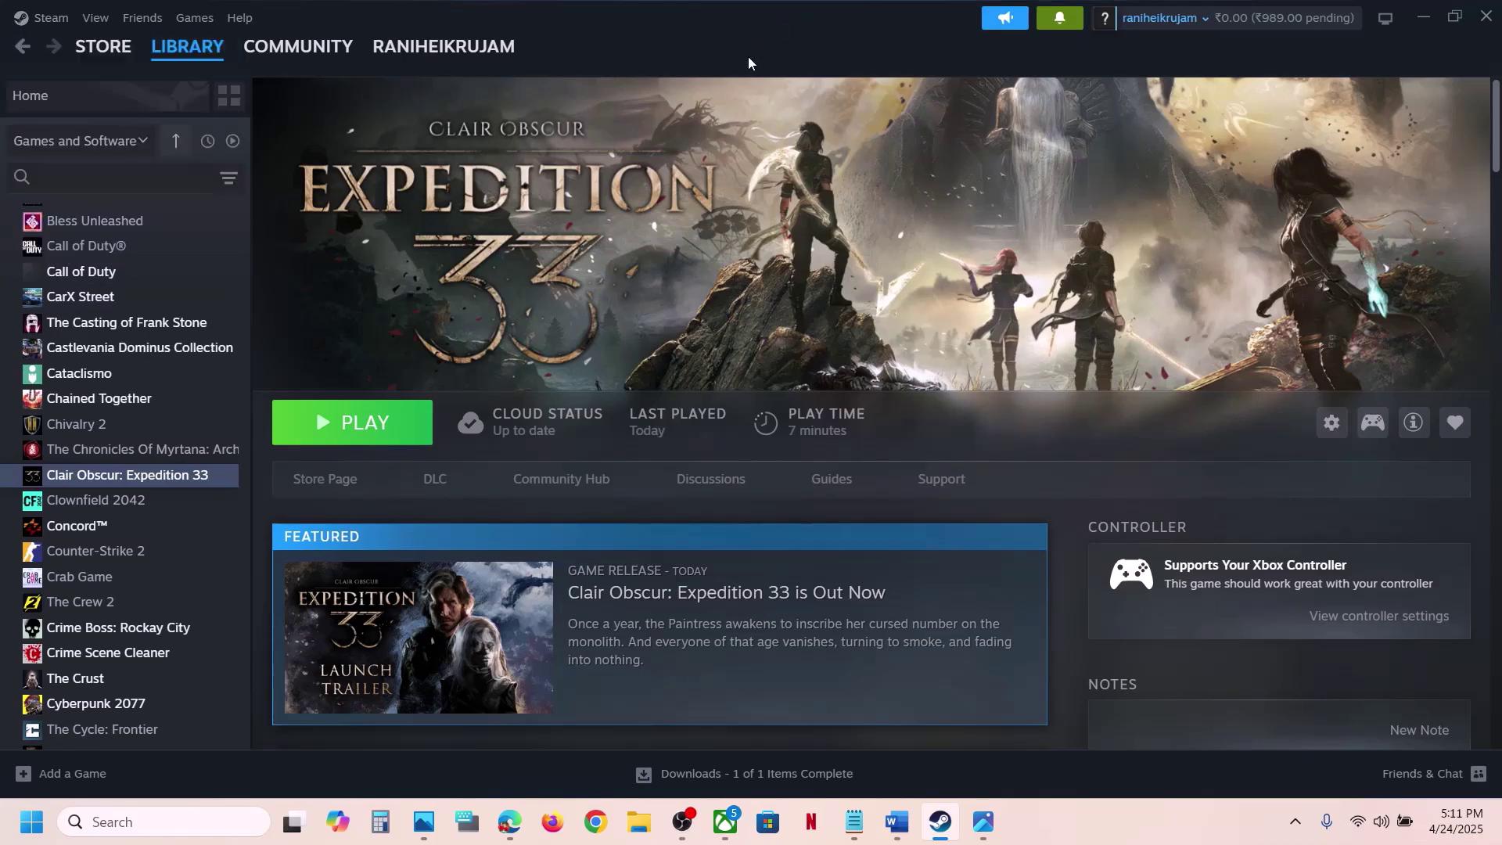
Step: Highlight "run Steam as an administrator" in the Word document, and look up Steam's Run as administrator option in Windows search
left_click(900, 833)
left_click_drag(682, 415, 1196, 419)
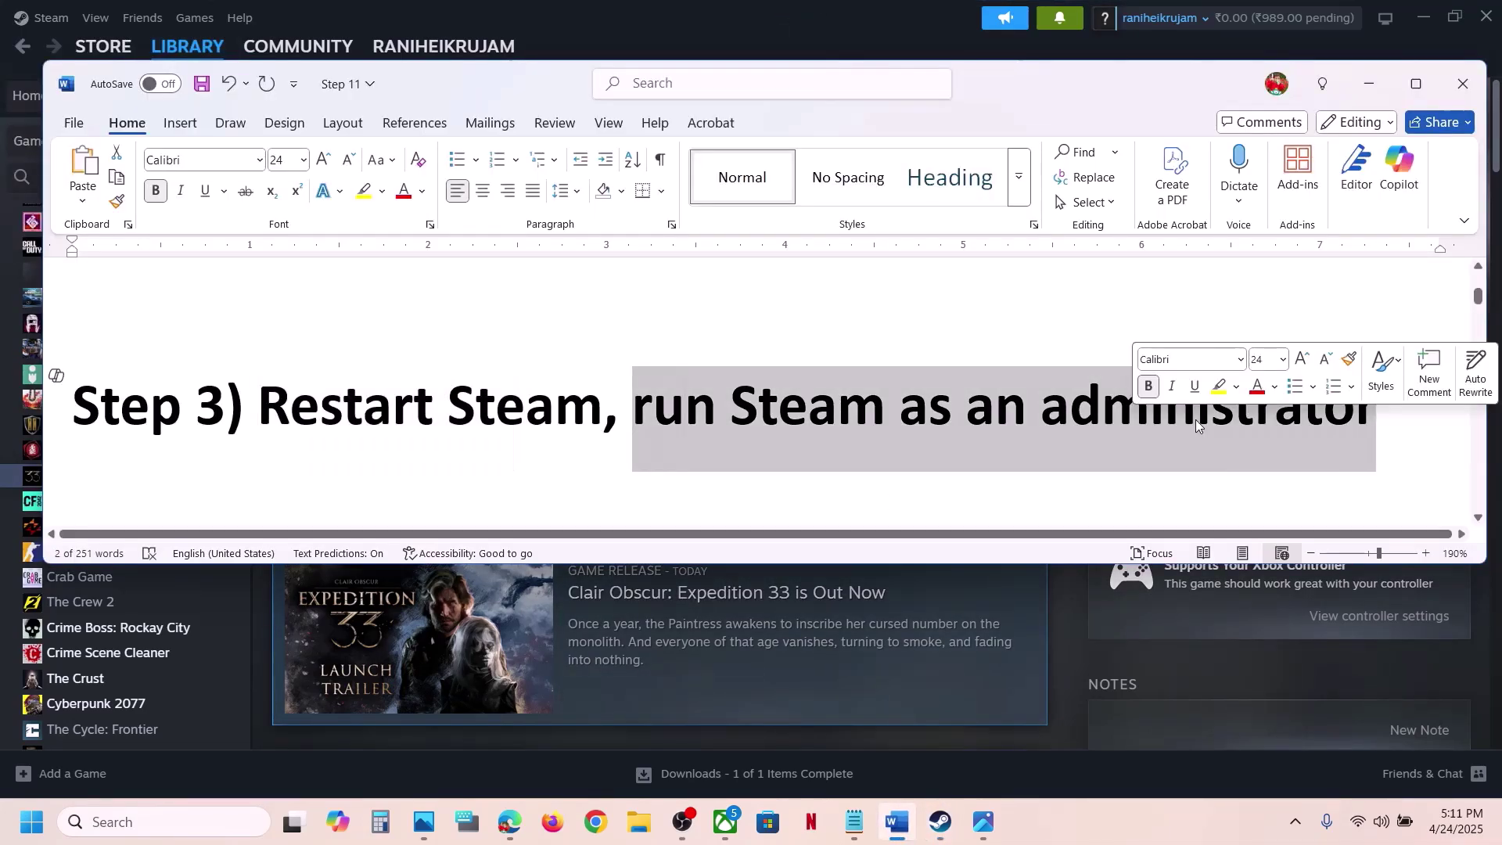
left_click(739, 32)
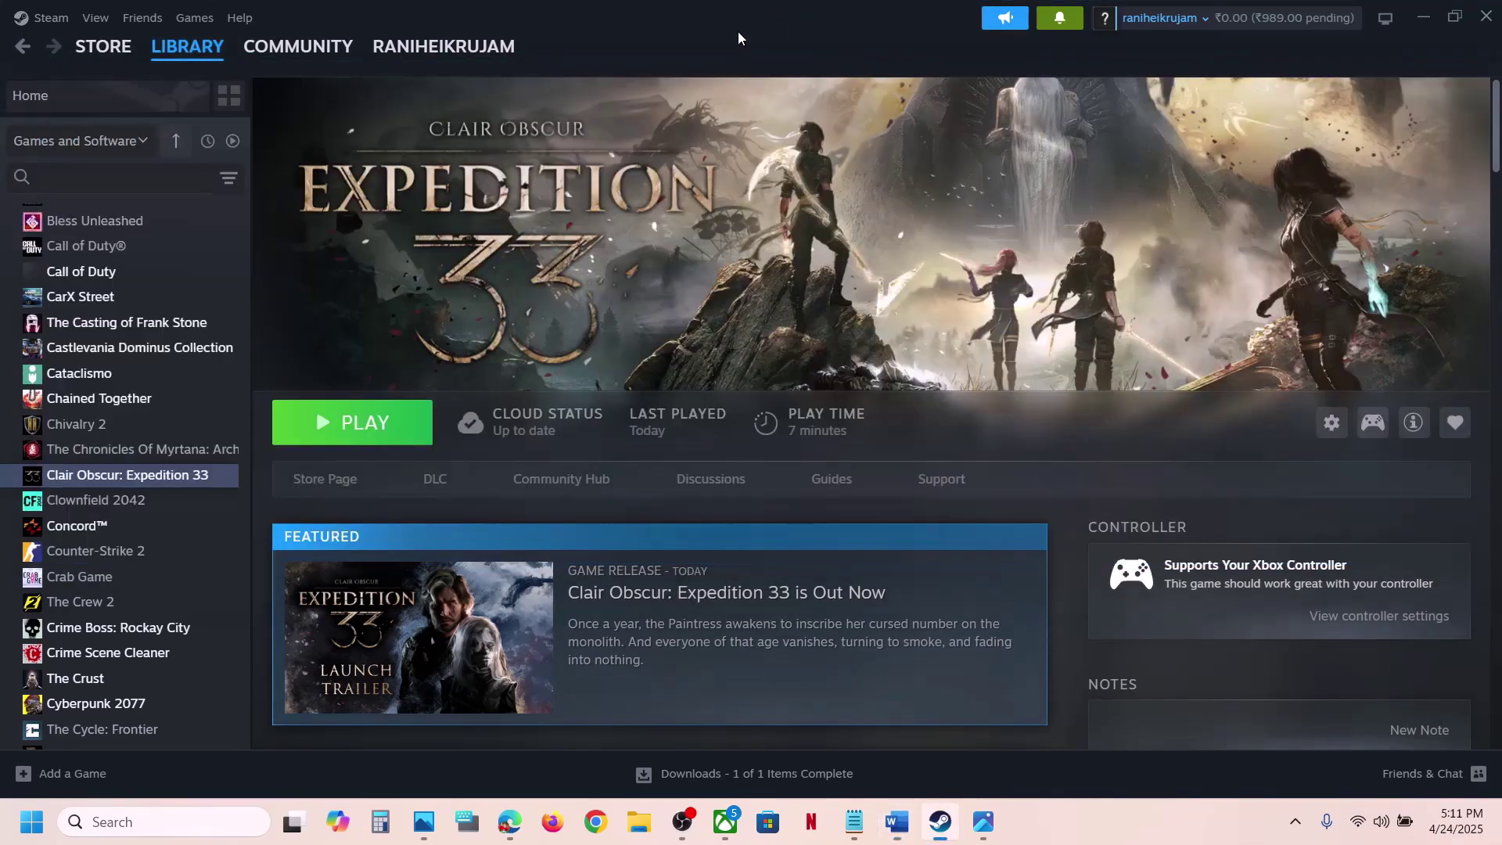
left_click(48, 17)
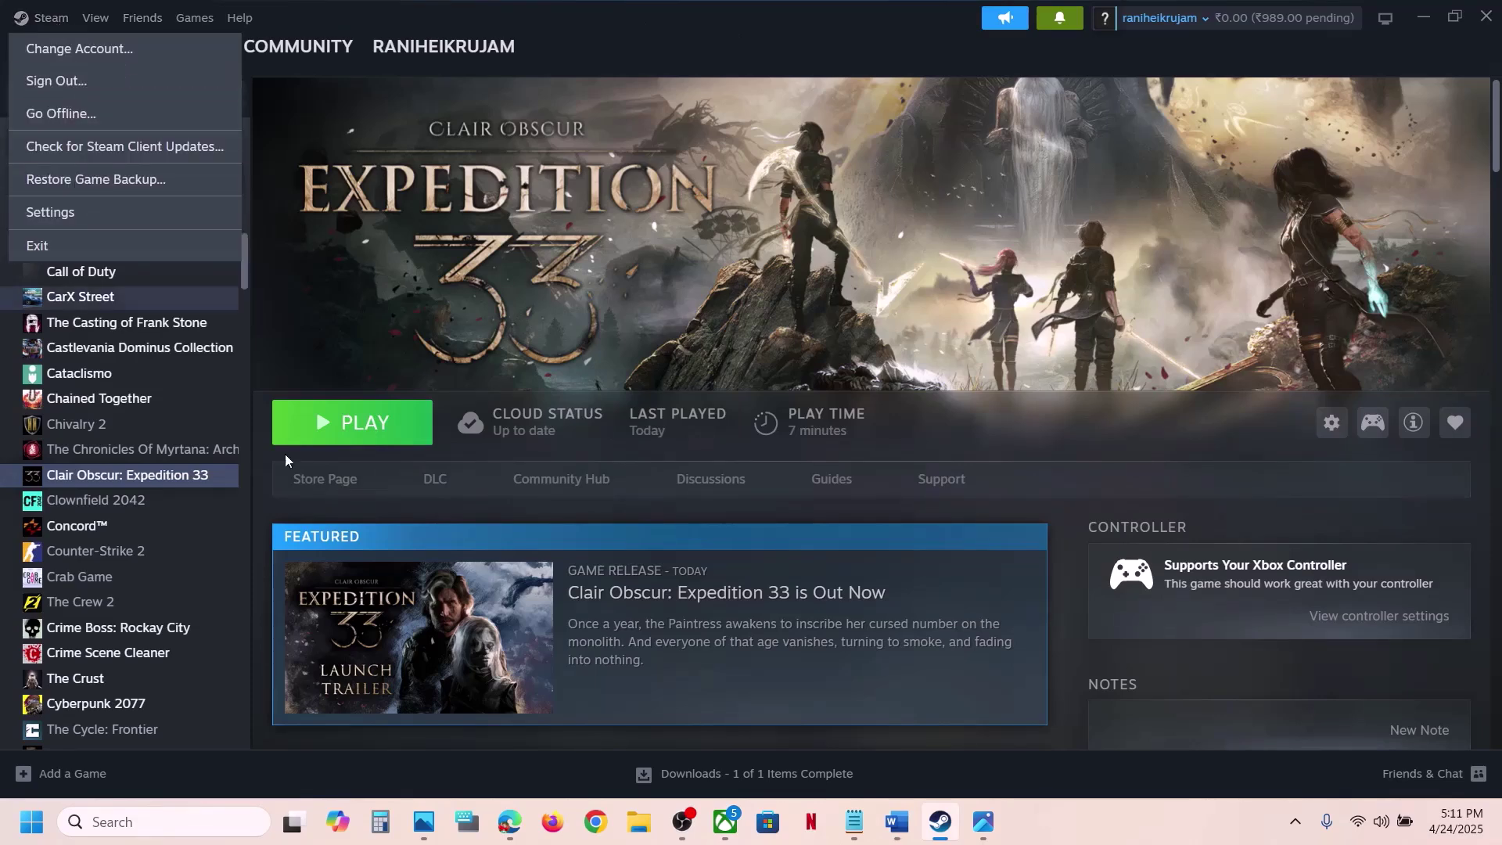
left_click(162, 826)
type("steam")
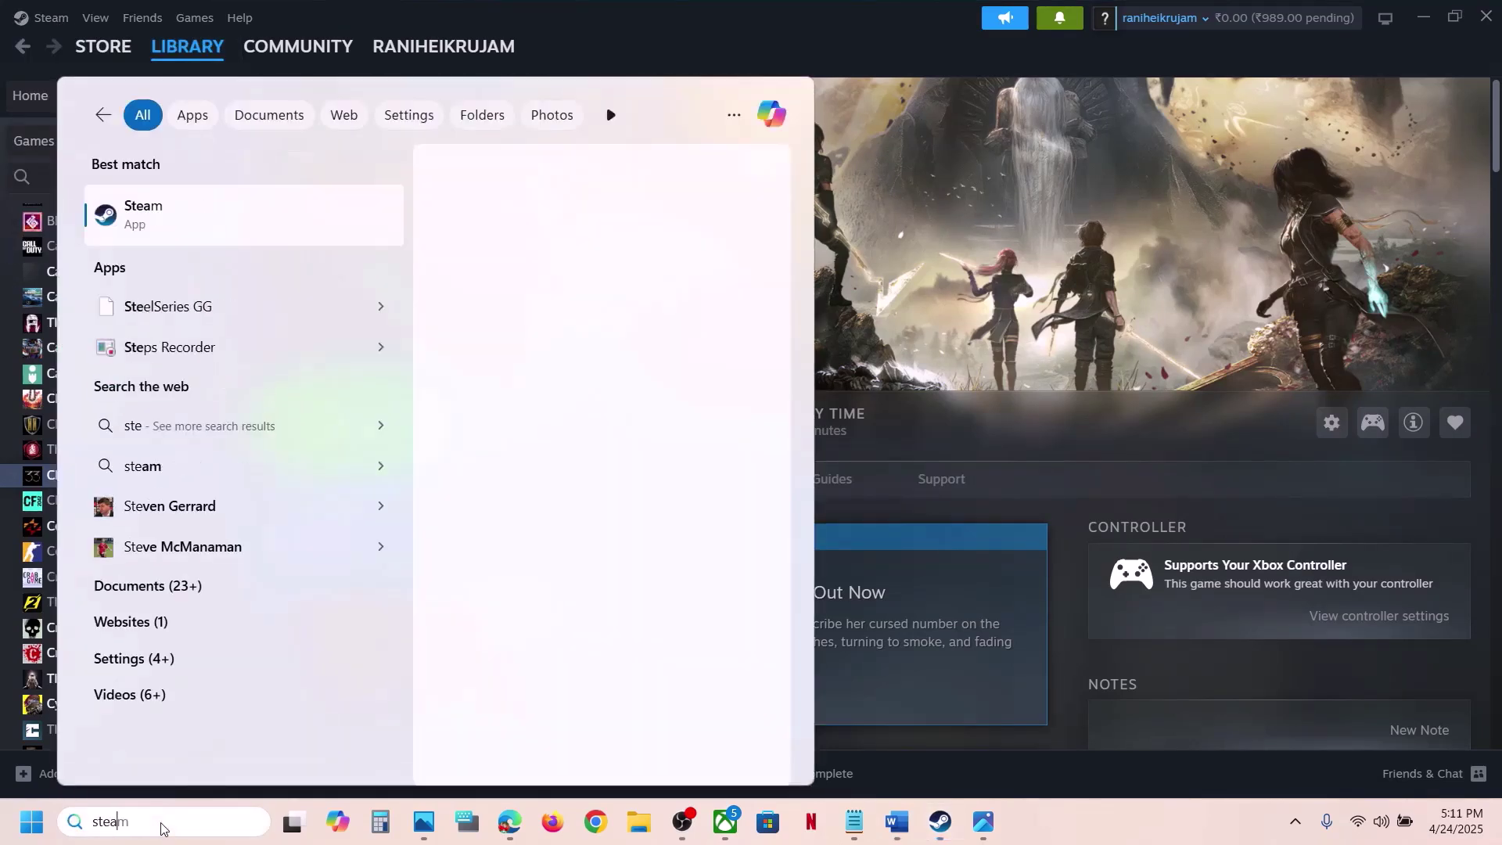
right_click(200, 204)
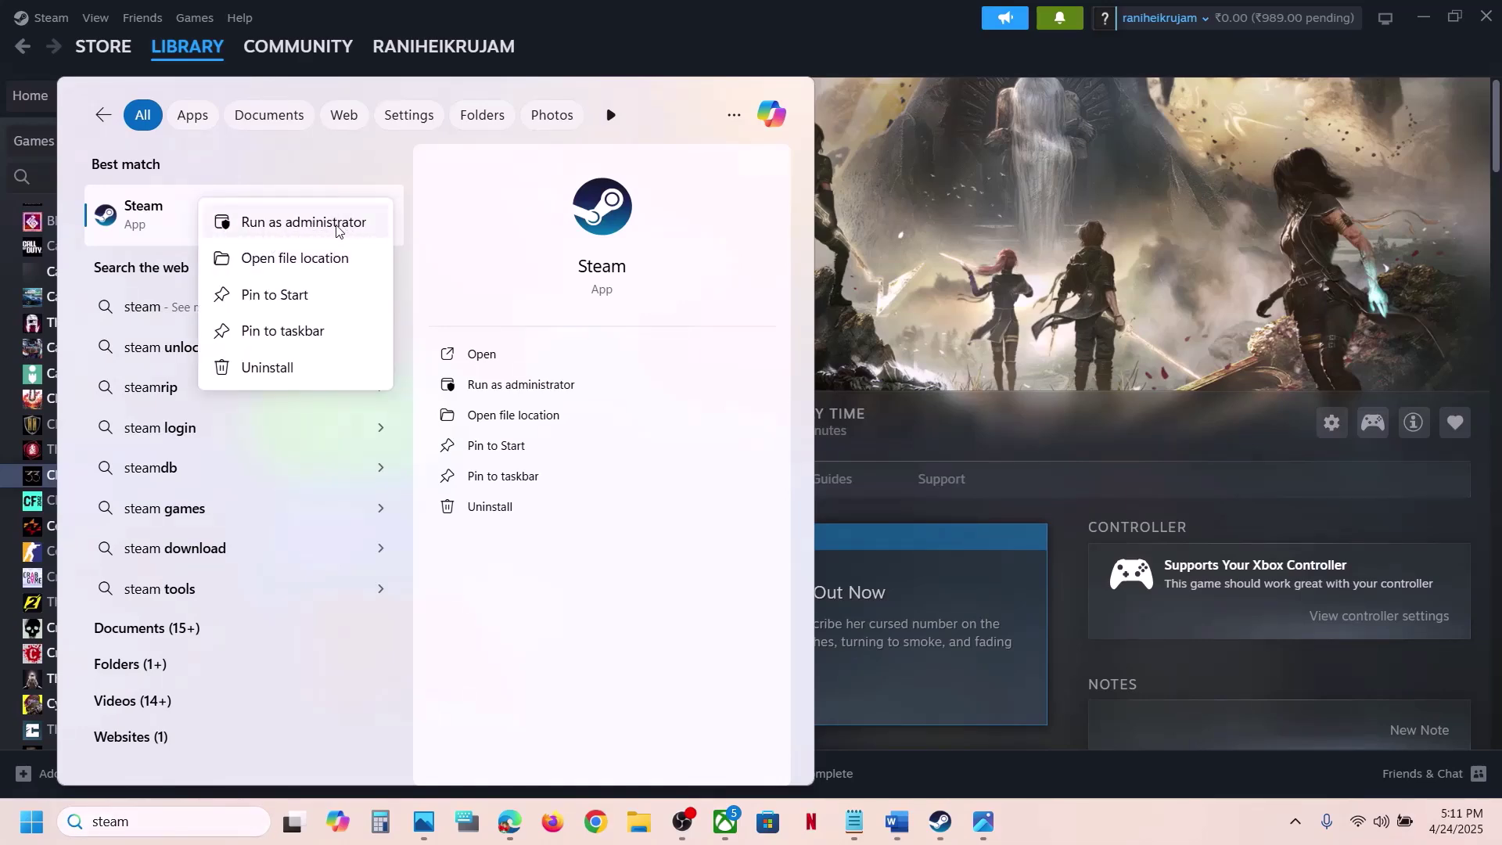
left_click(998, 265)
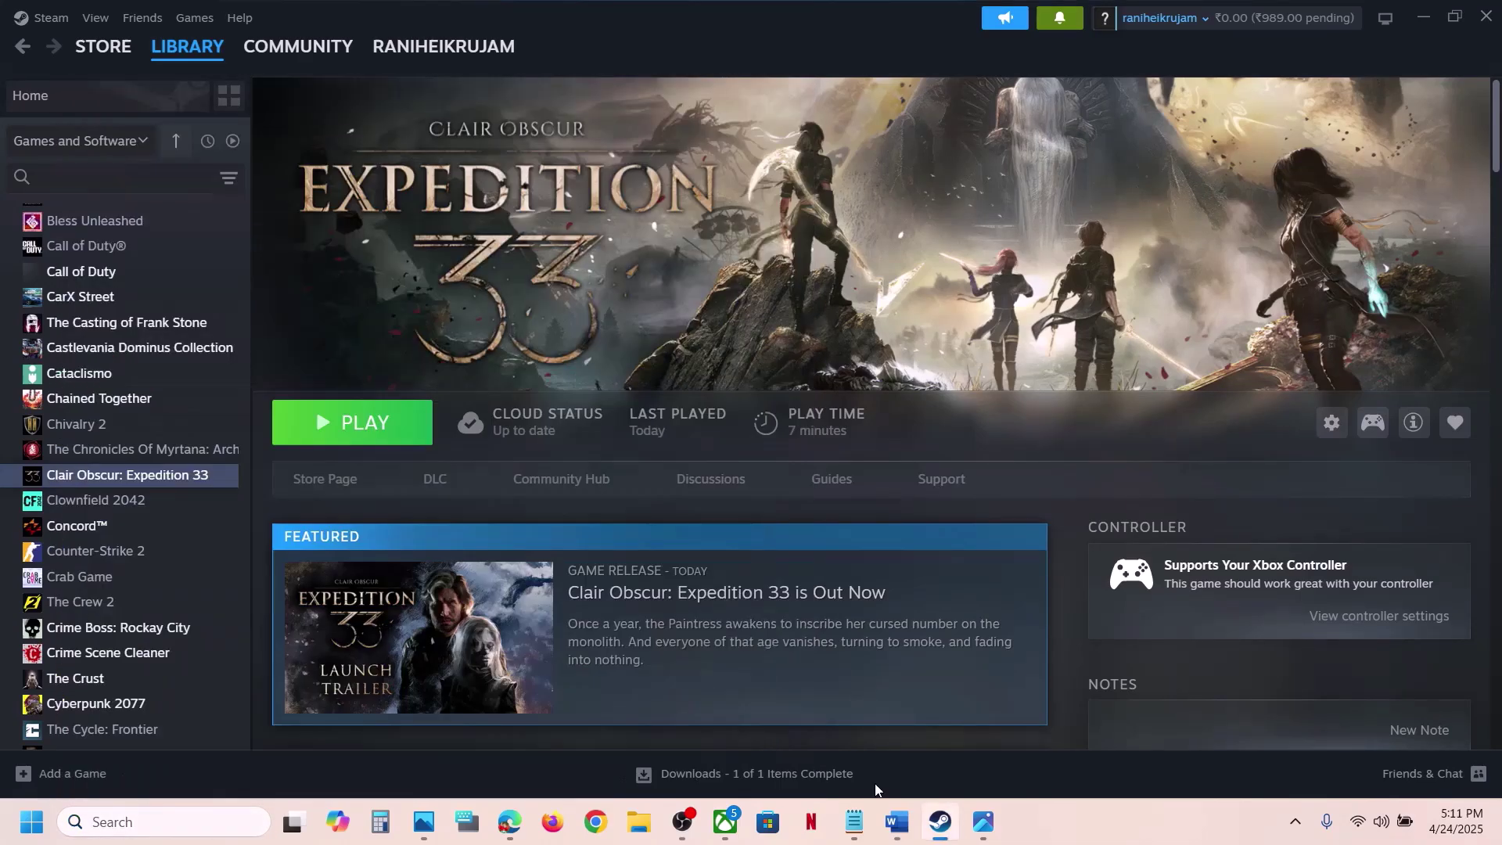
Step: Maximize the Word document and highlight the Step 4 text on allowing the game exe through the antivirus program, Windows Security and firewall
left_click(892, 834)
scroll(630, 362, "down", 3)
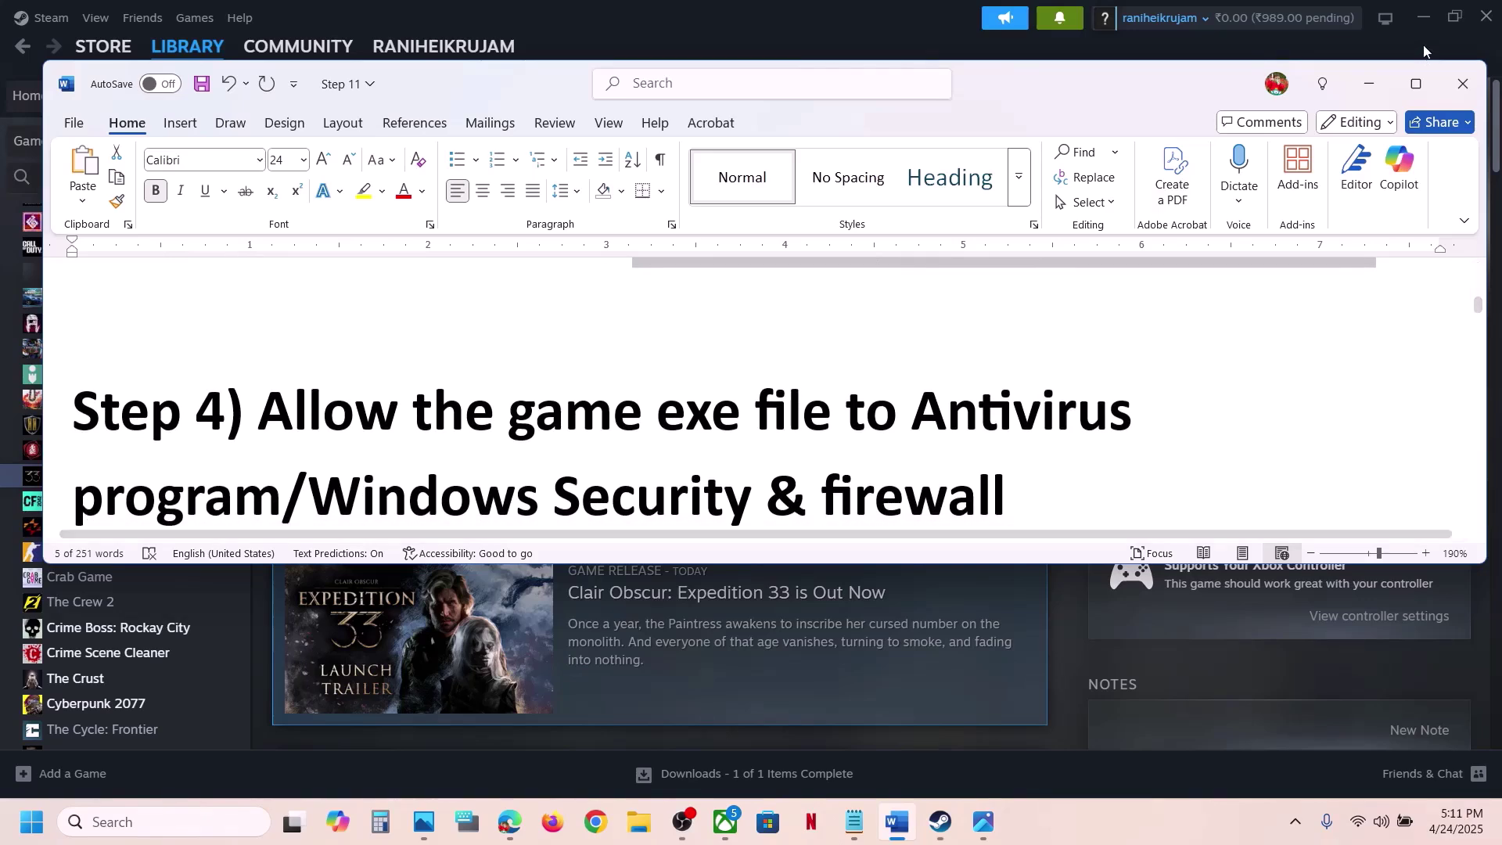
left_click(1416, 83)
scroll(685, 488, "up", 2)
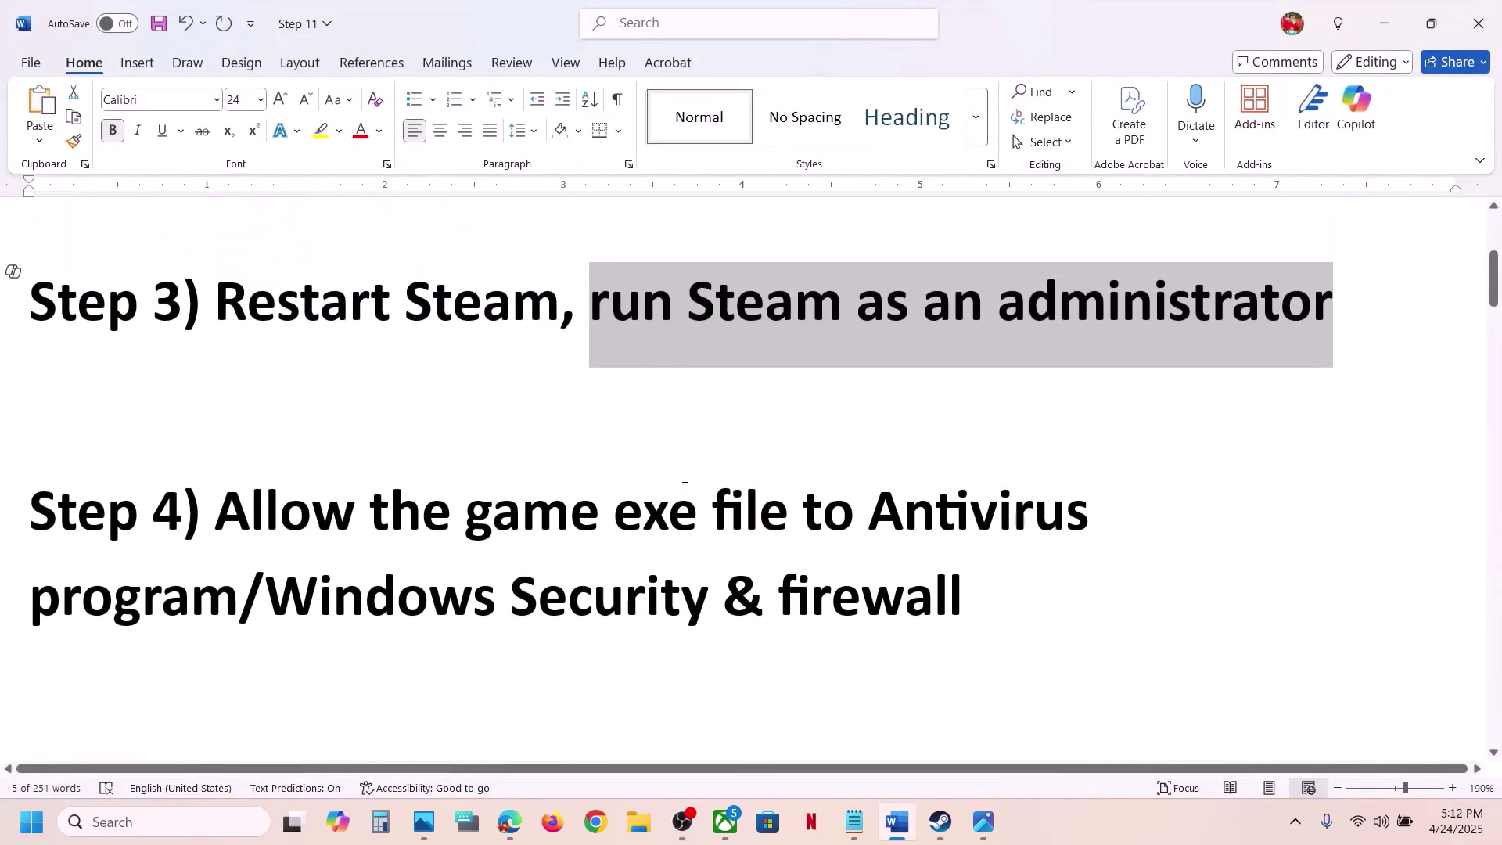
left_click_drag(363, 509, 179, 601)
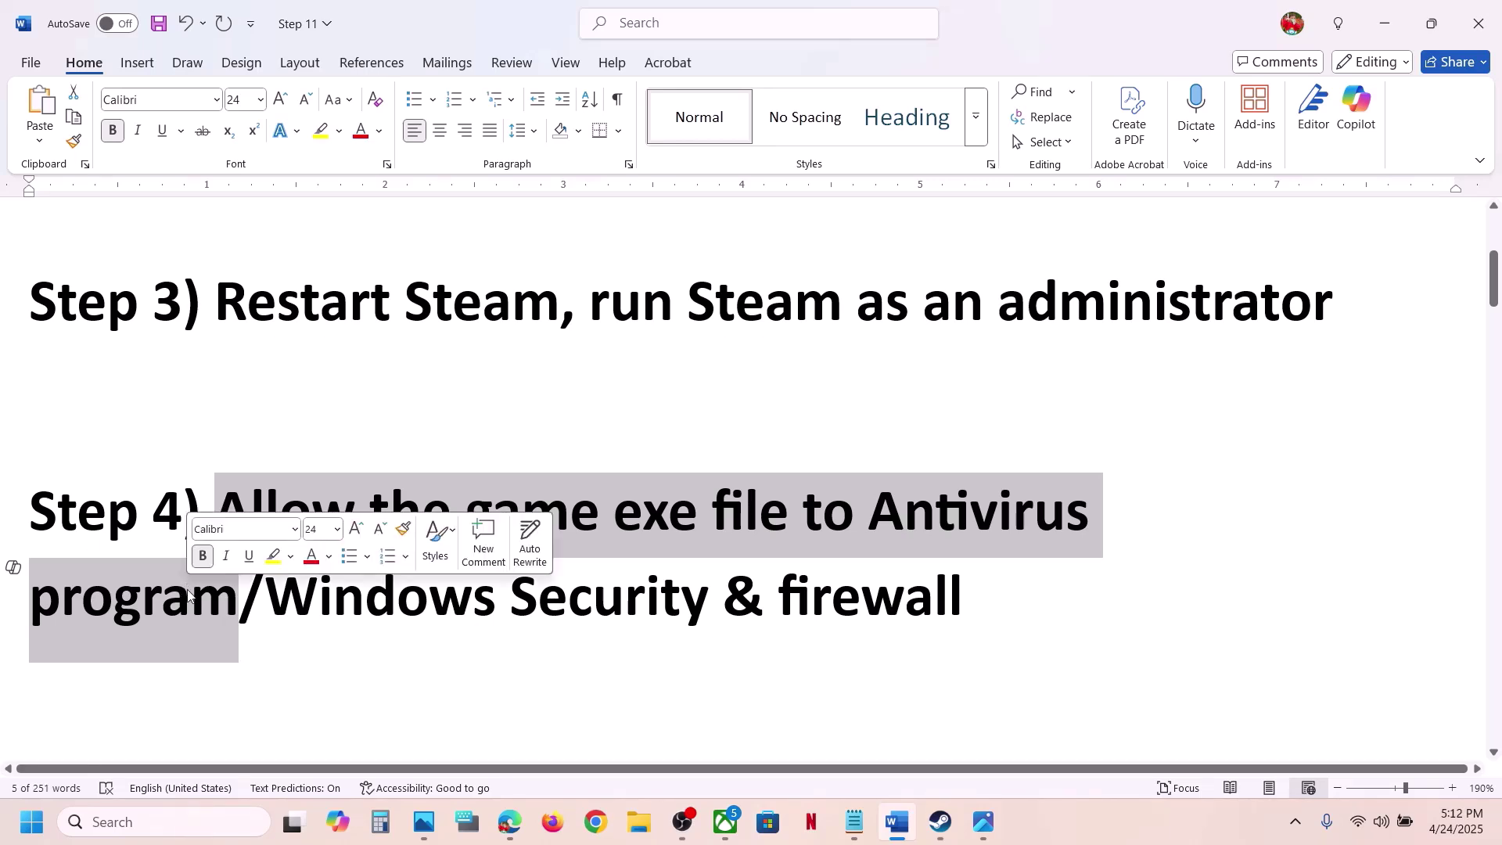
left_click_drag(333, 602, 966, 601)
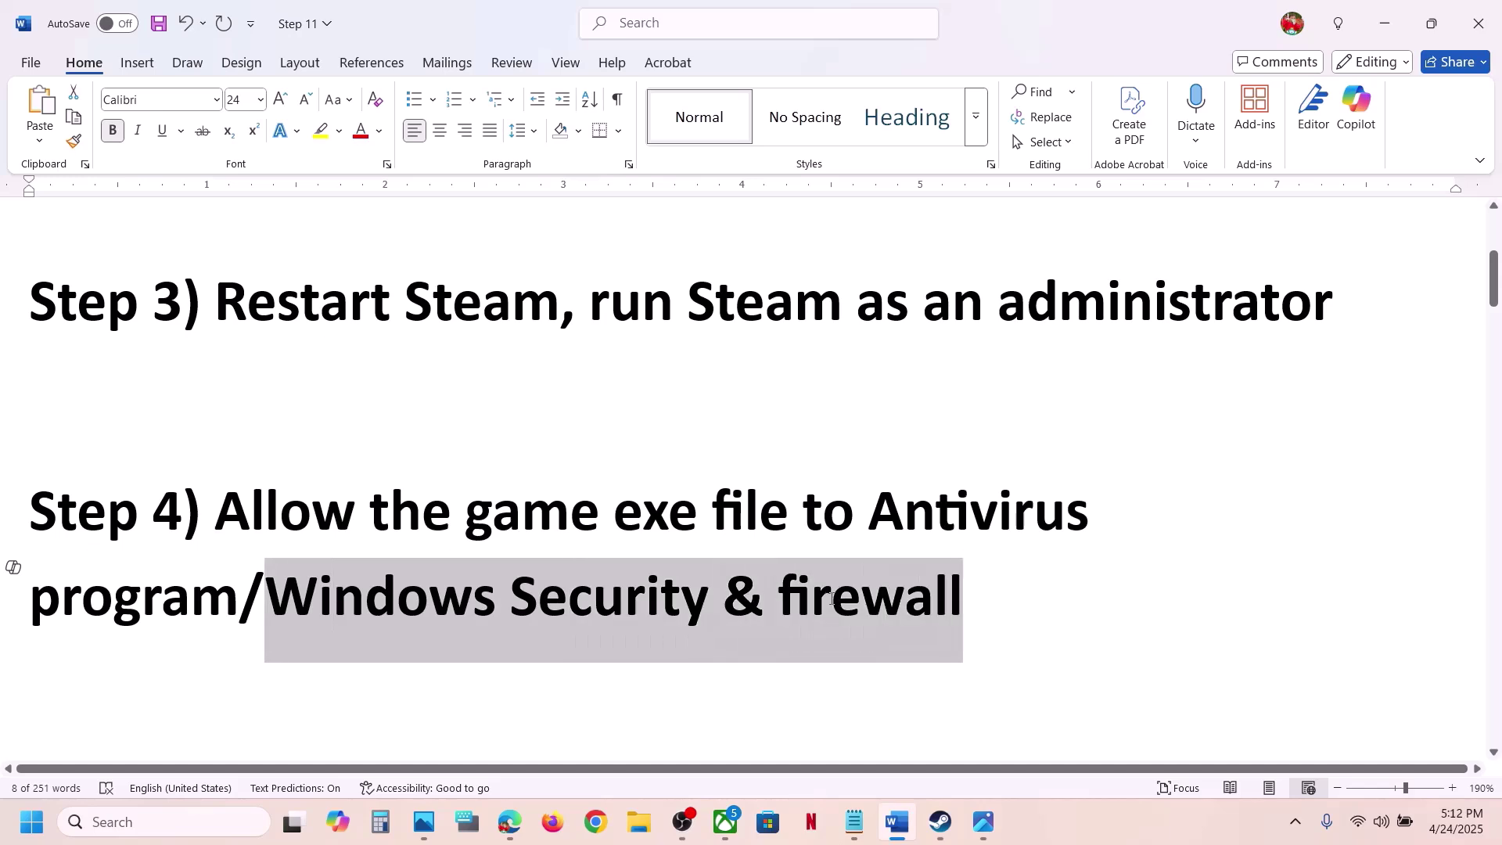
Step: Switch to Windows Settings and open the apps allowed through Controlled folder access in Windows Security's ransomware protection
key("super+i")
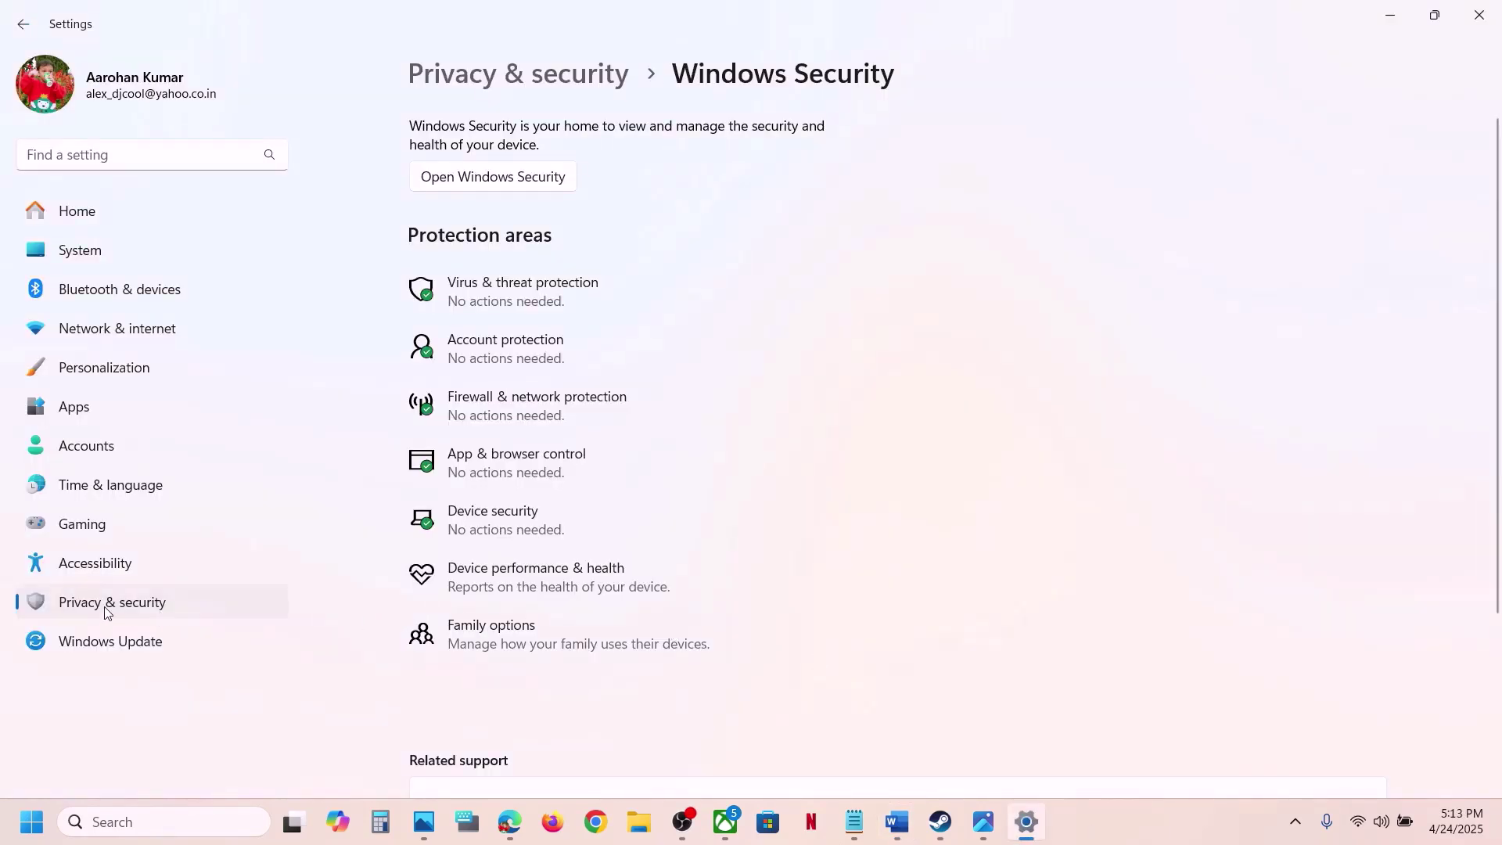
left_click(107, 610)
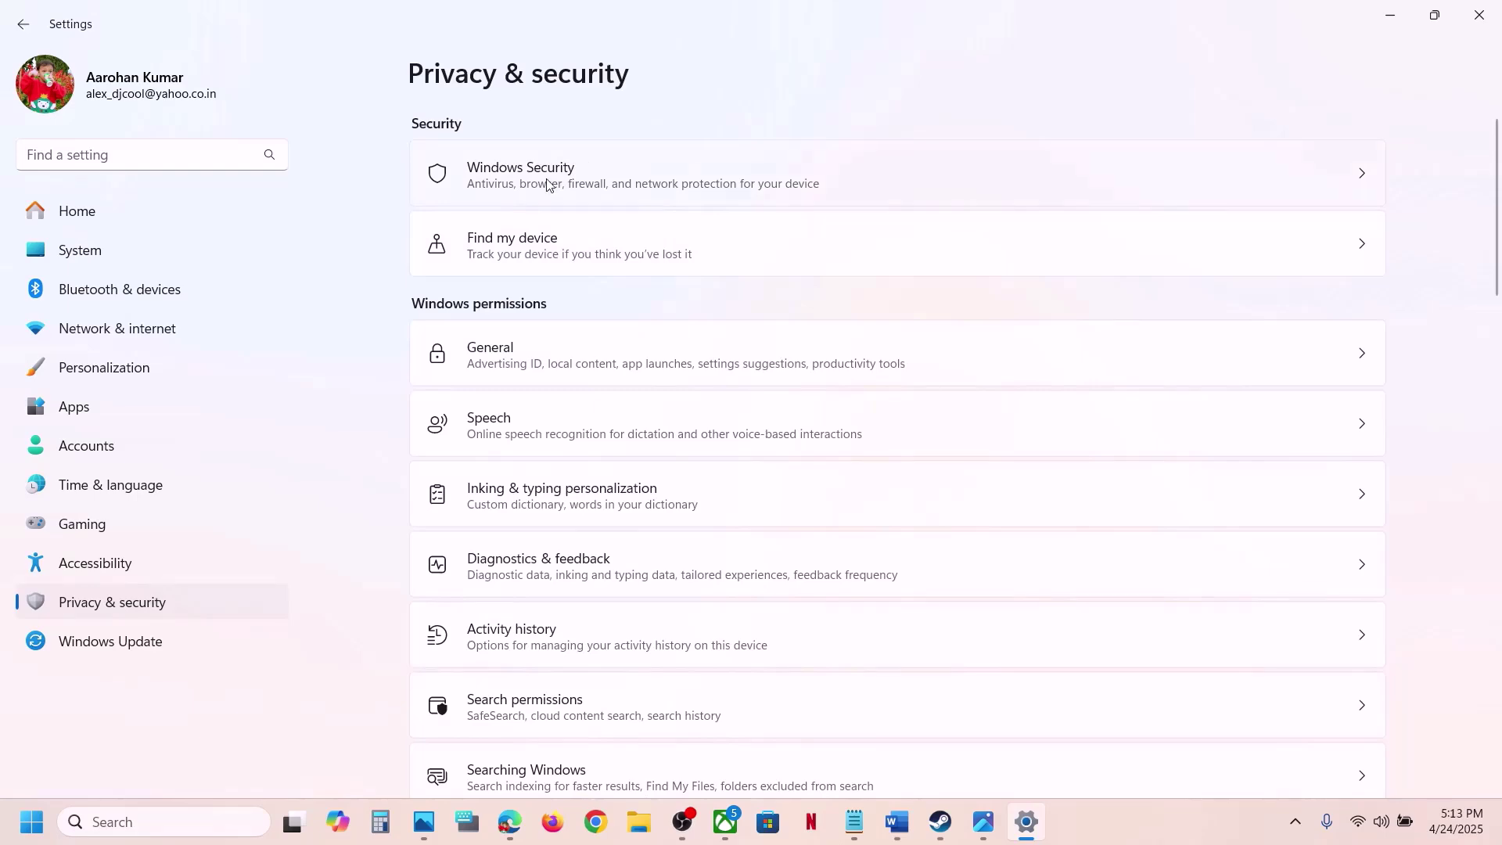
left_click(547, 185)
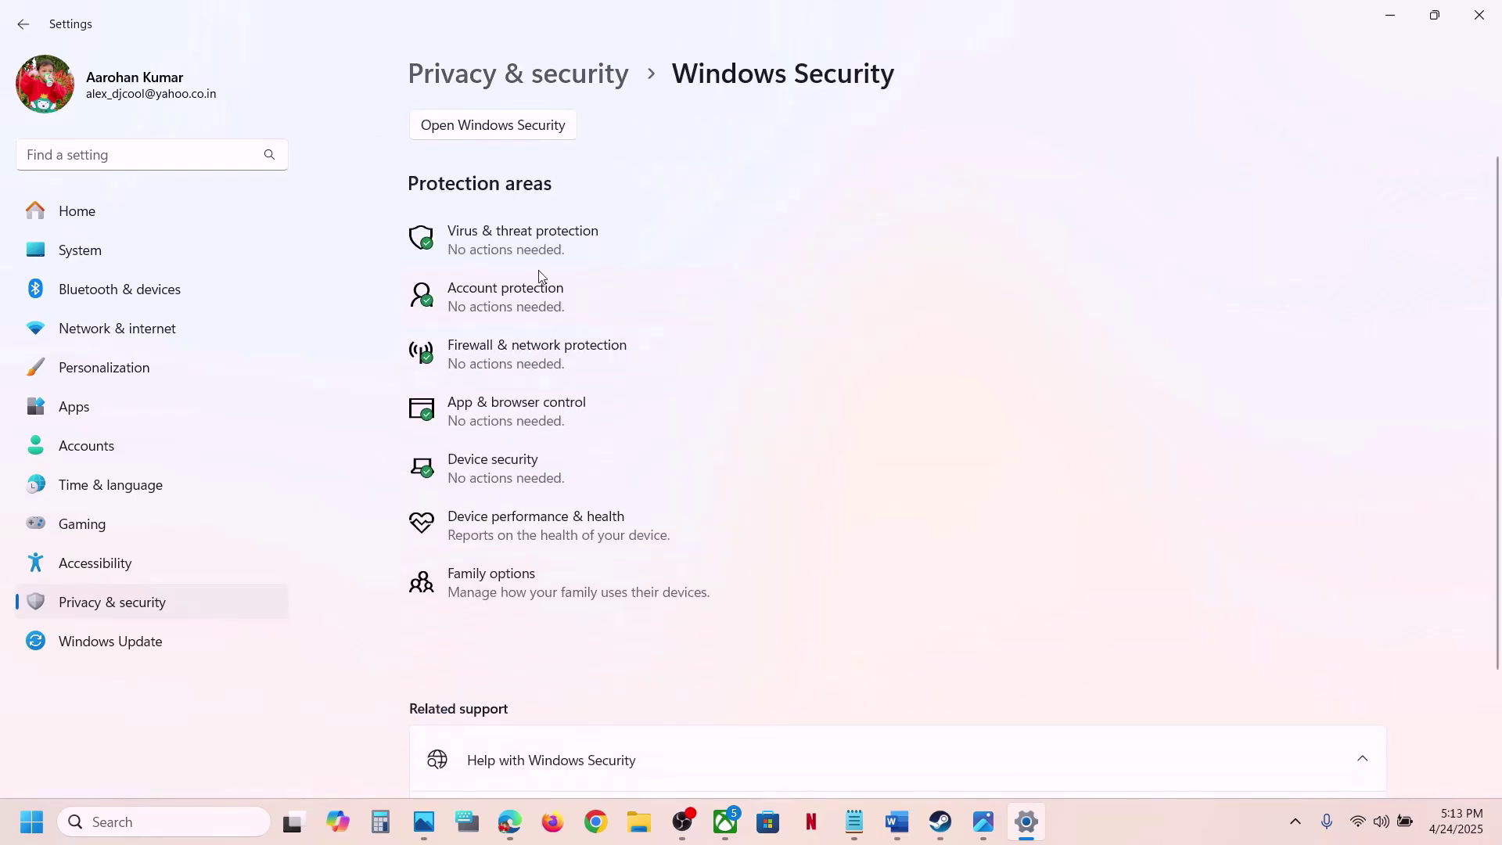
left_click(546, 246)
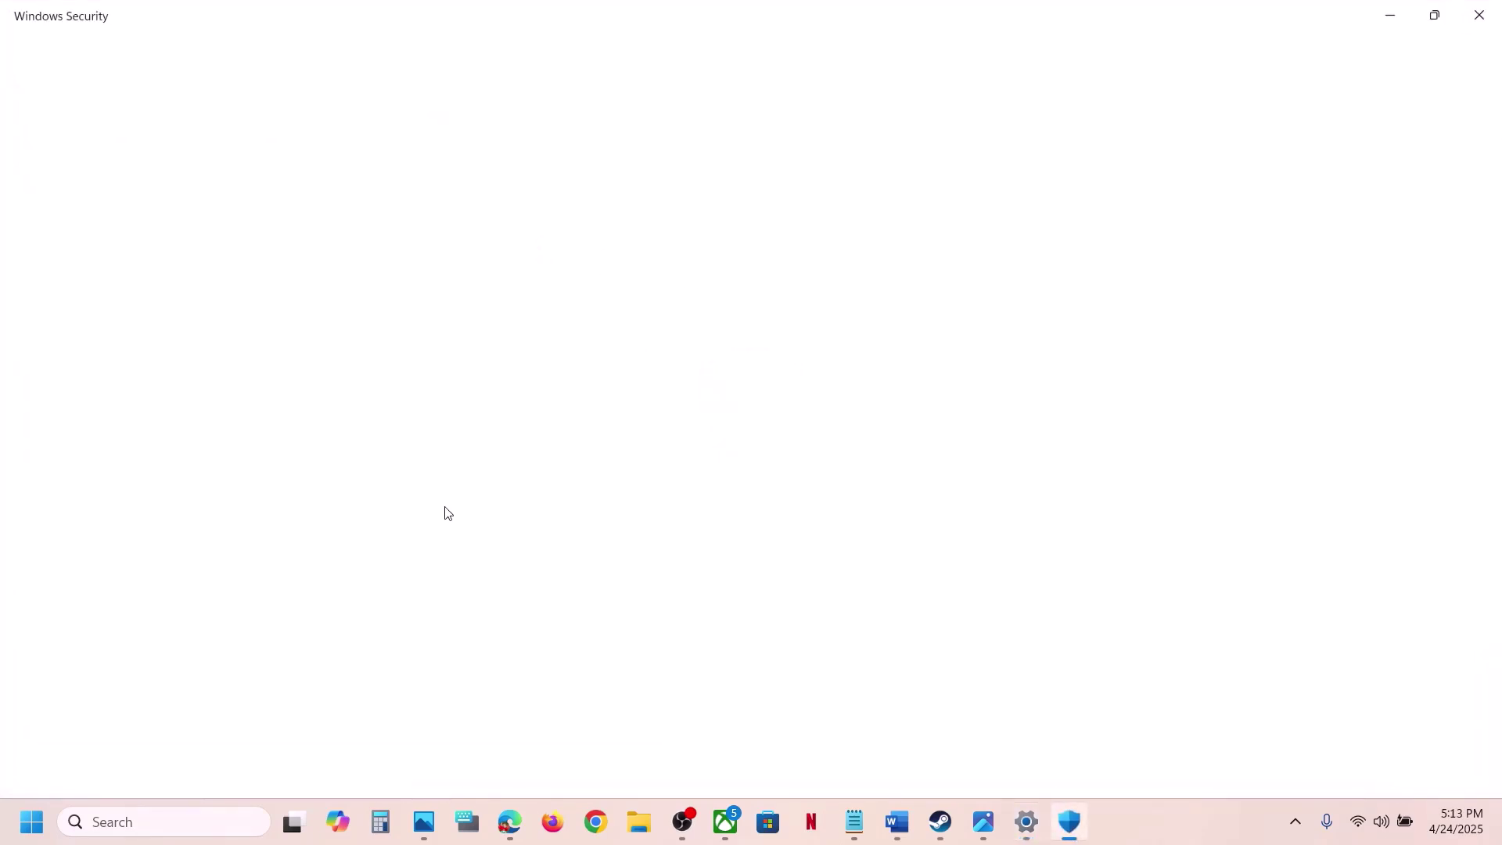
scroll(543, 654, "down", 2)
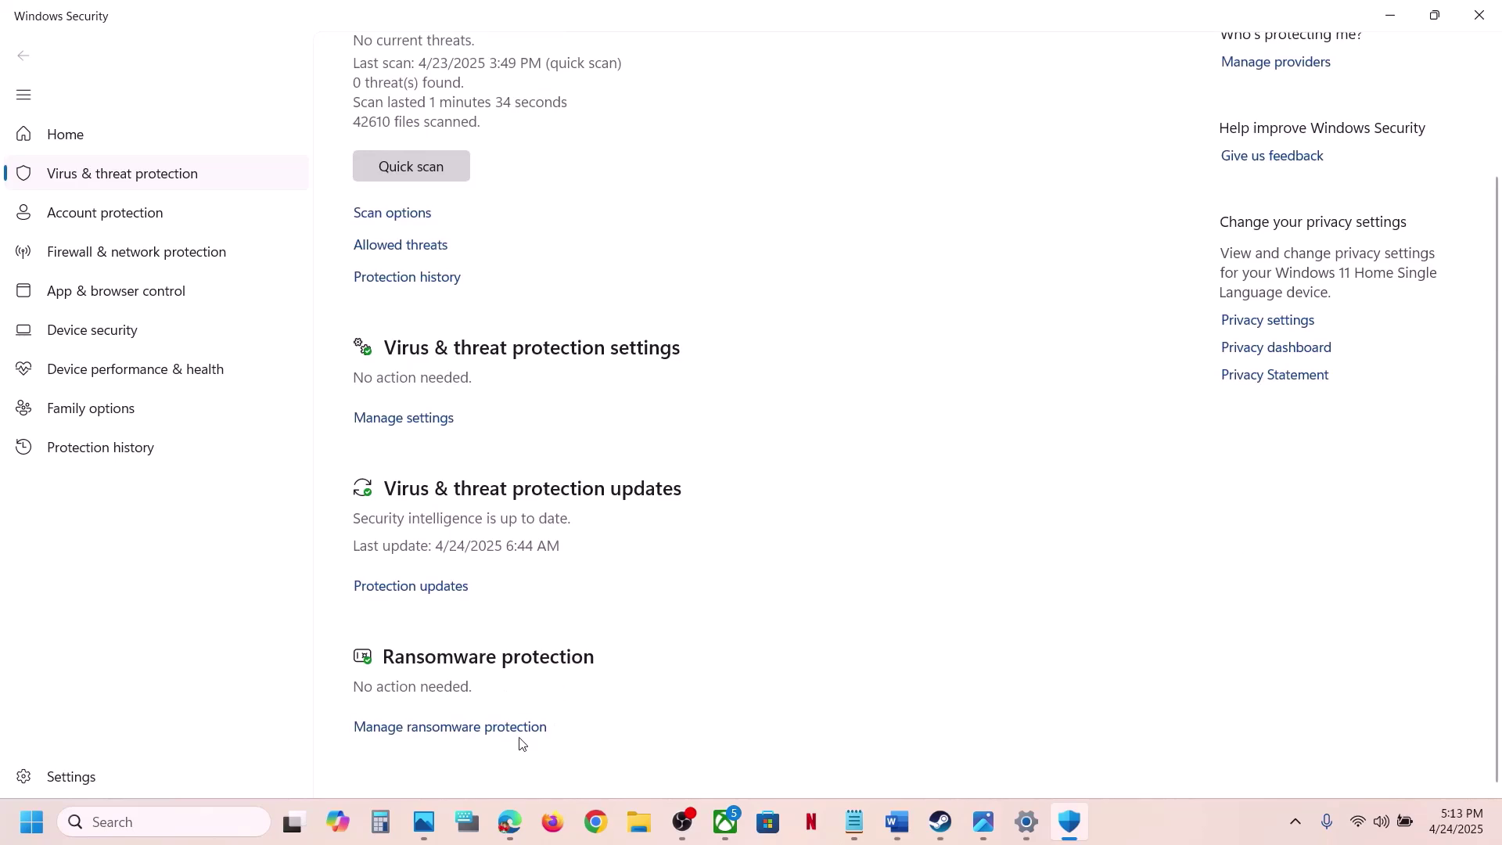
left_click(480, 727)
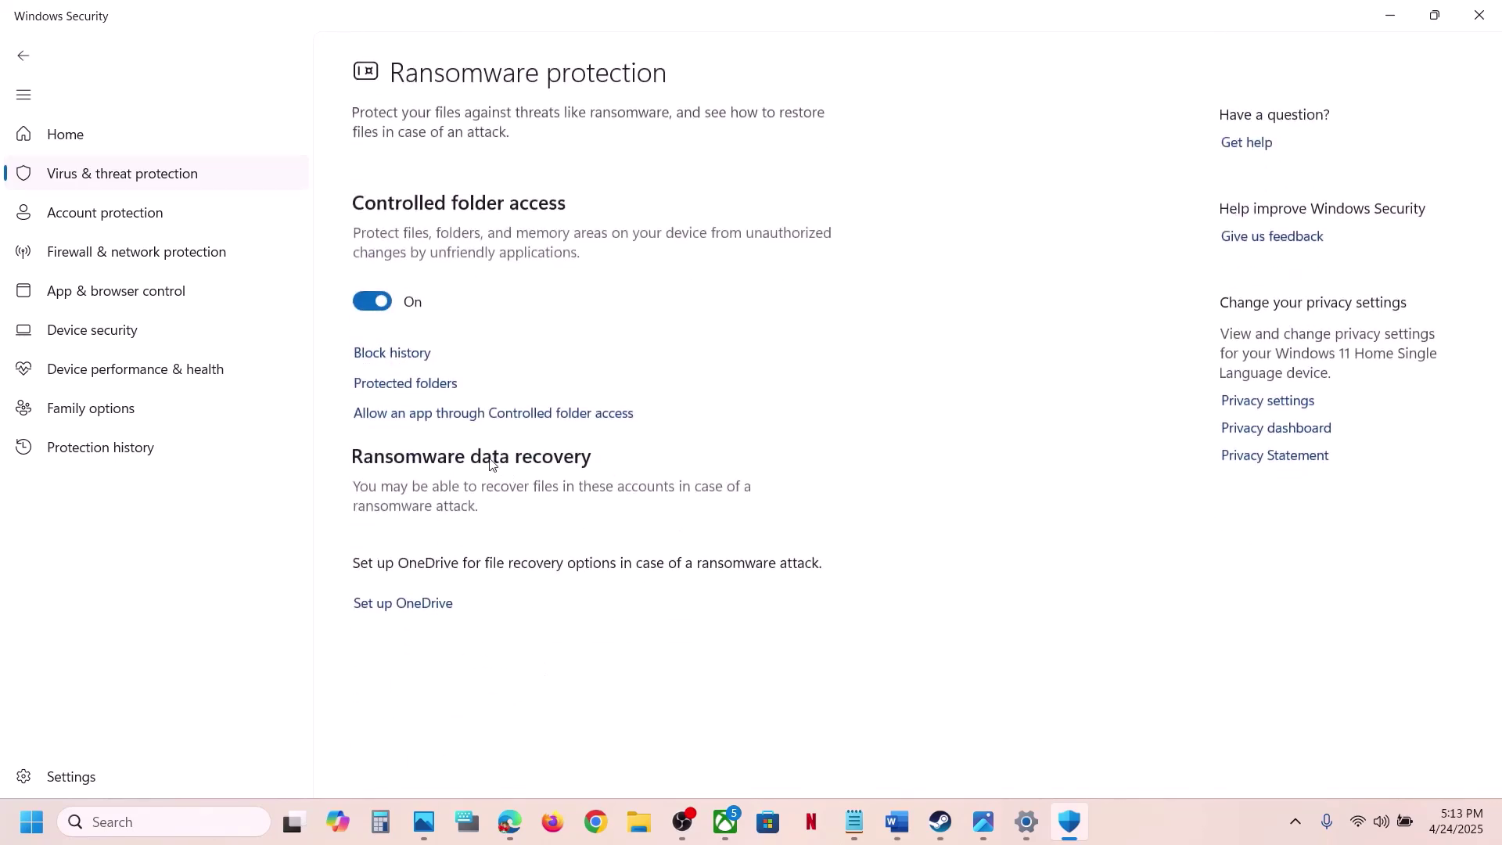
left_click(511, 412)
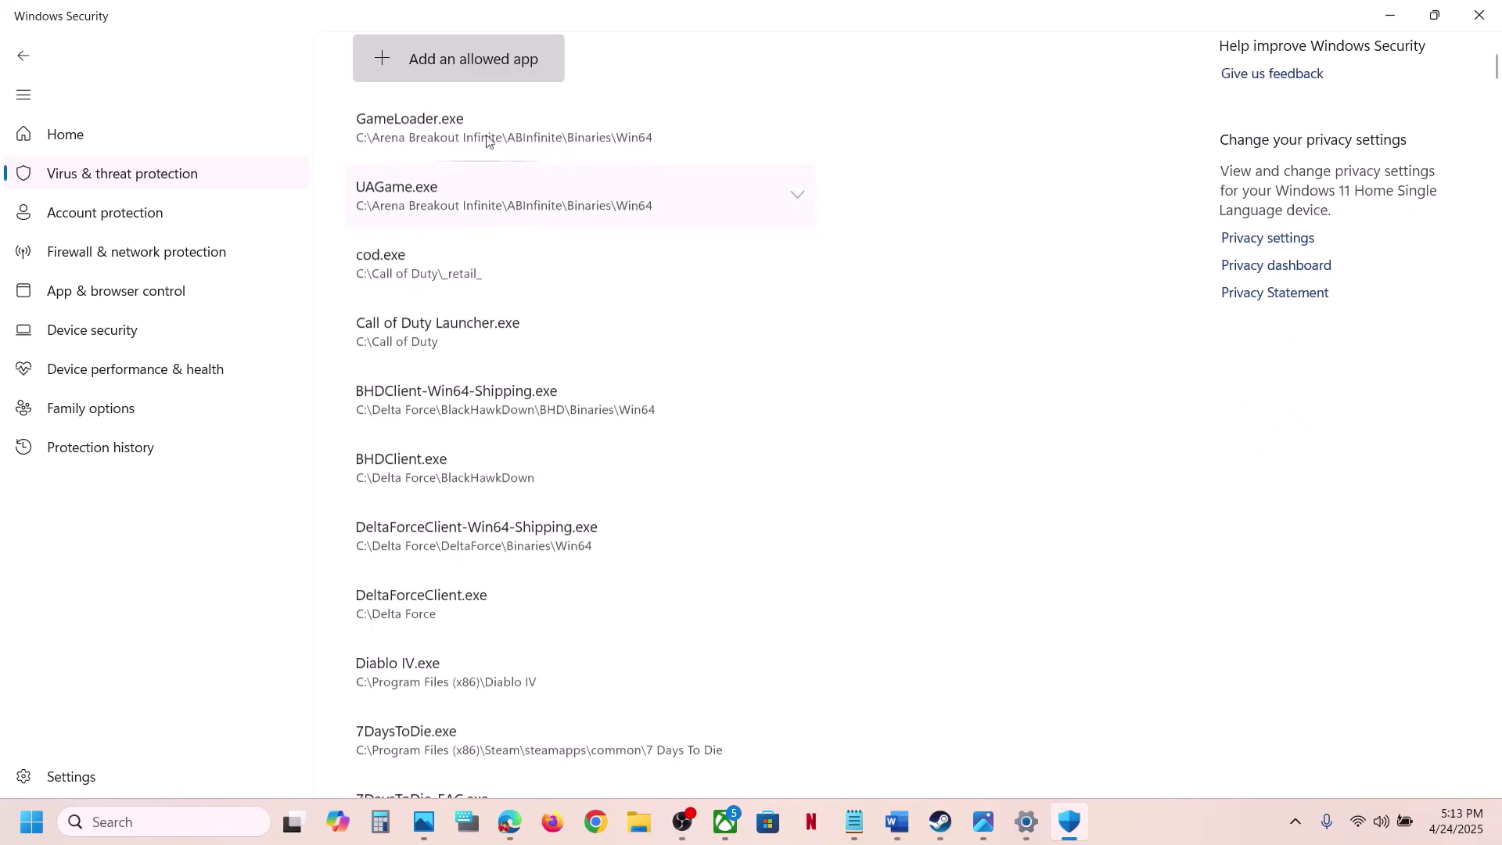
Step: Add Expedition33_Steam from Steam's common\Expedition 33 folder as an allowed app for Controlled folder access
left_click(482, 72)
left_click(467, 137)
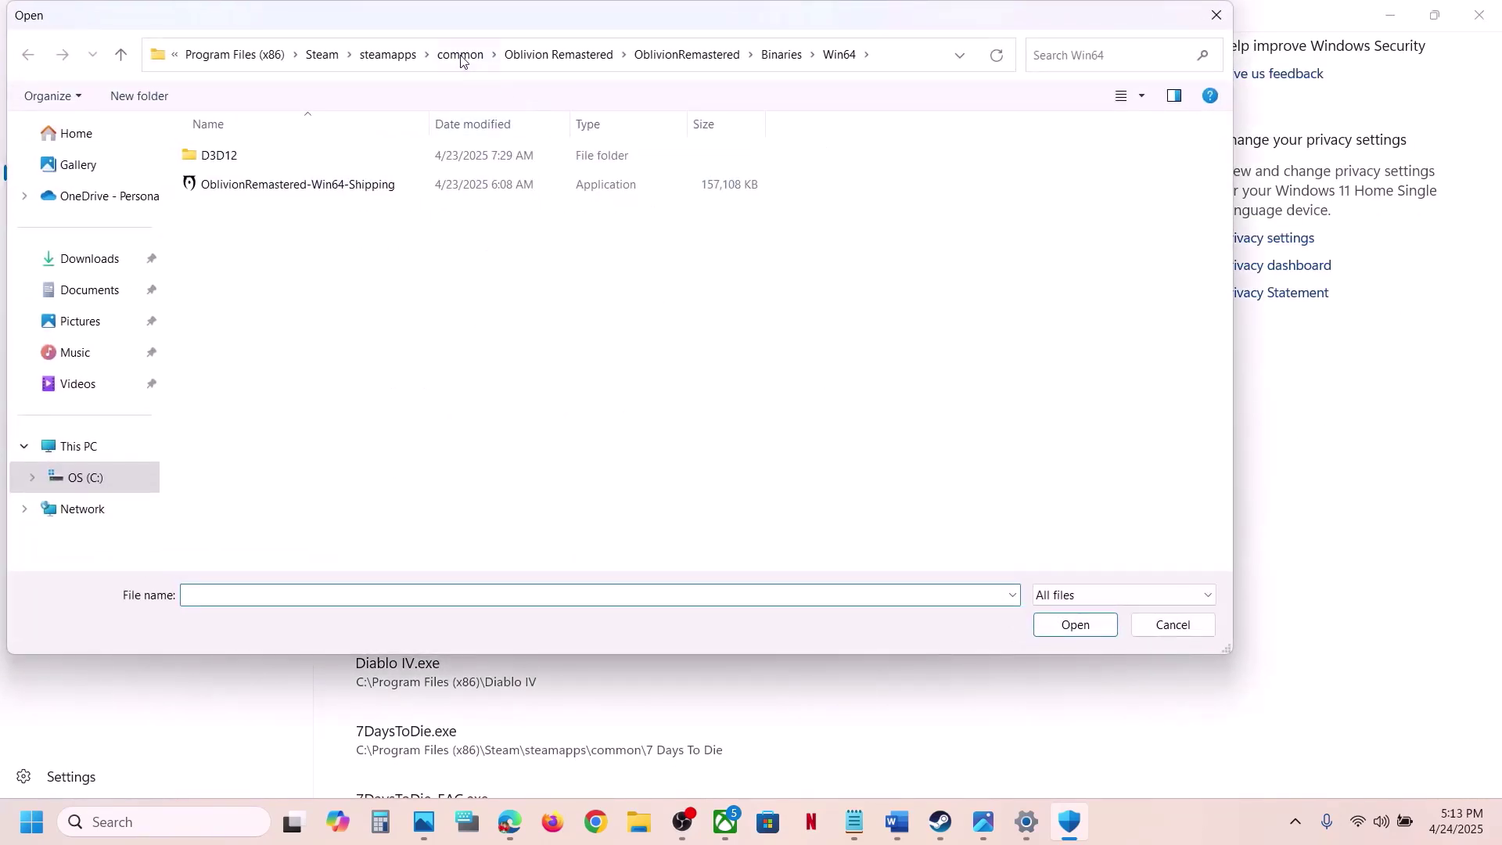
left_click(461, 56)
left_click(298, 155)
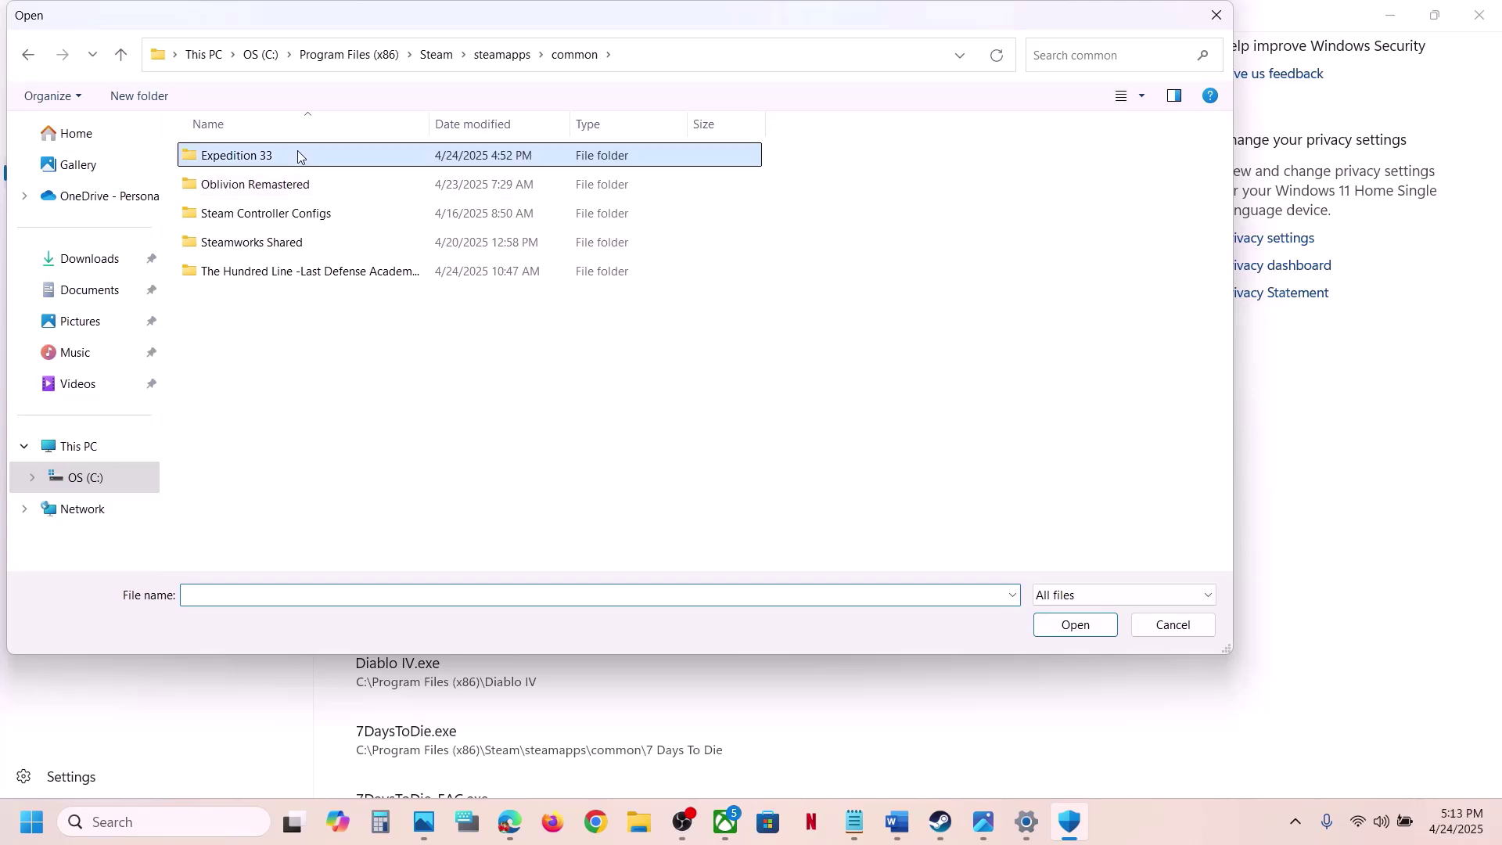
double_click(327, 160)
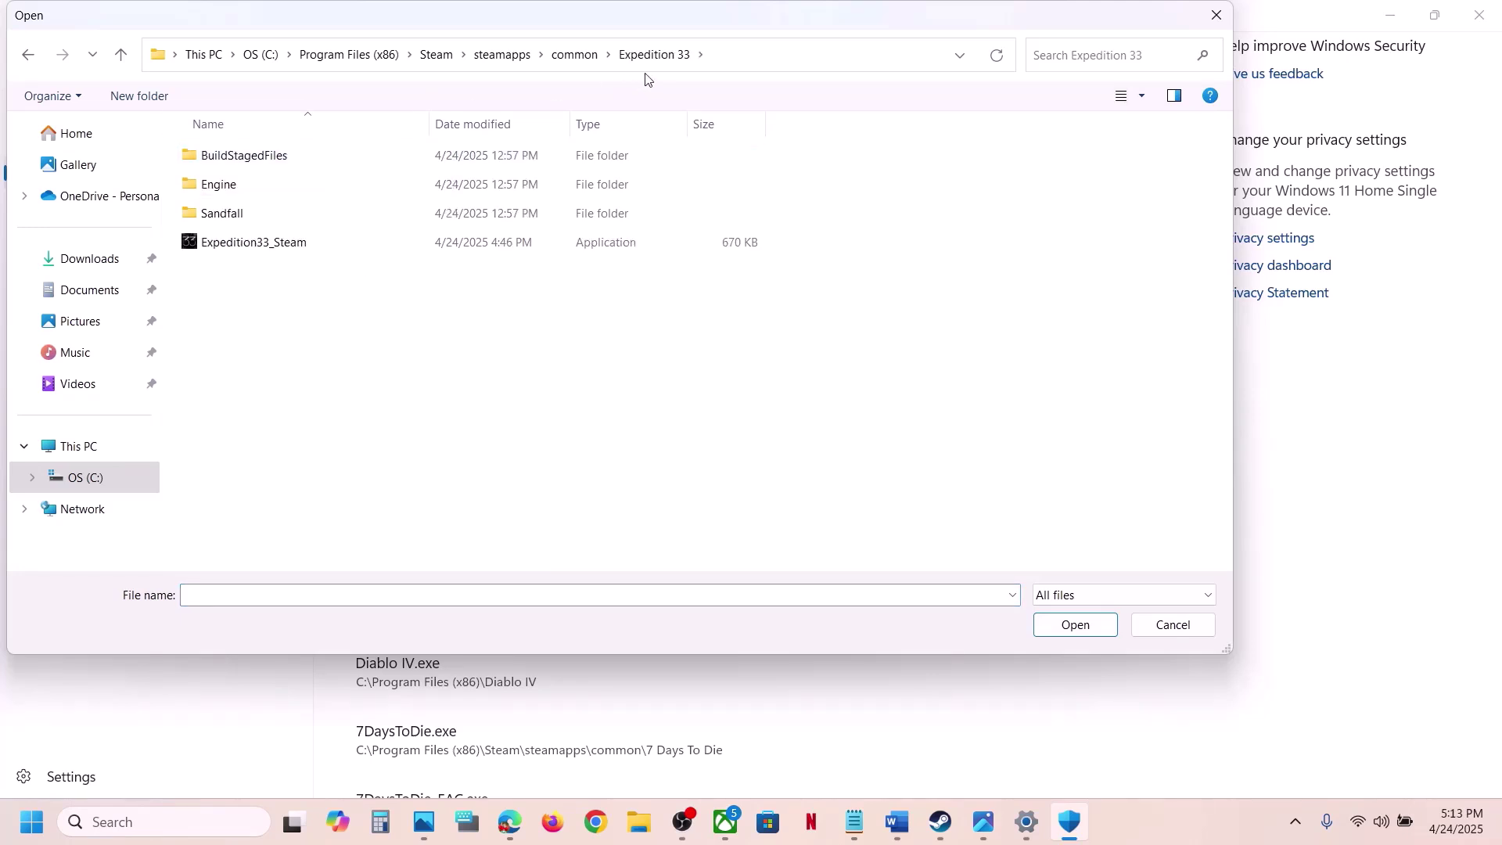
left_click(734, 69)
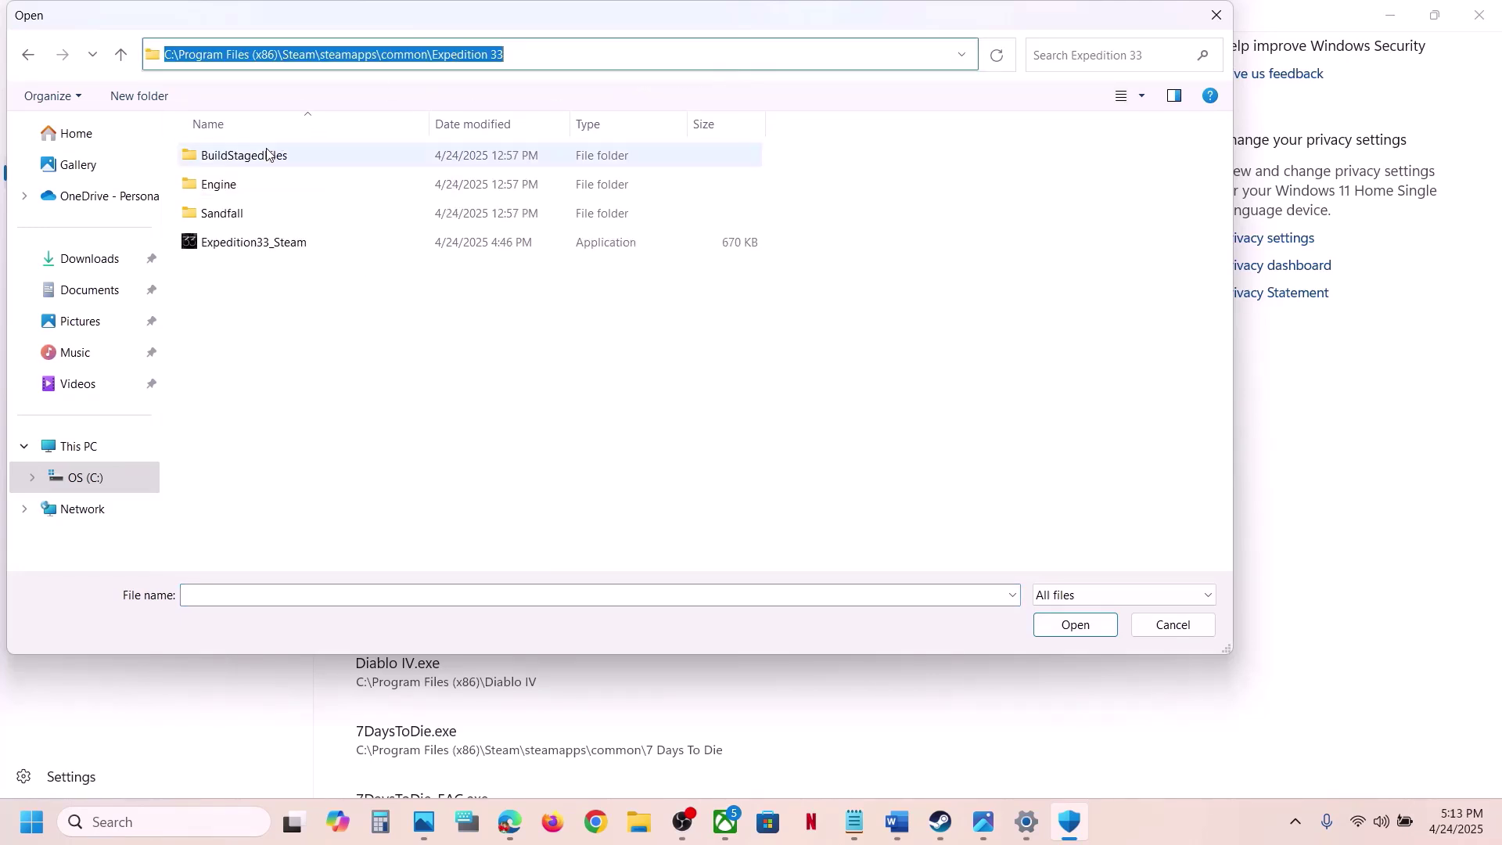
left_click(296, 244)
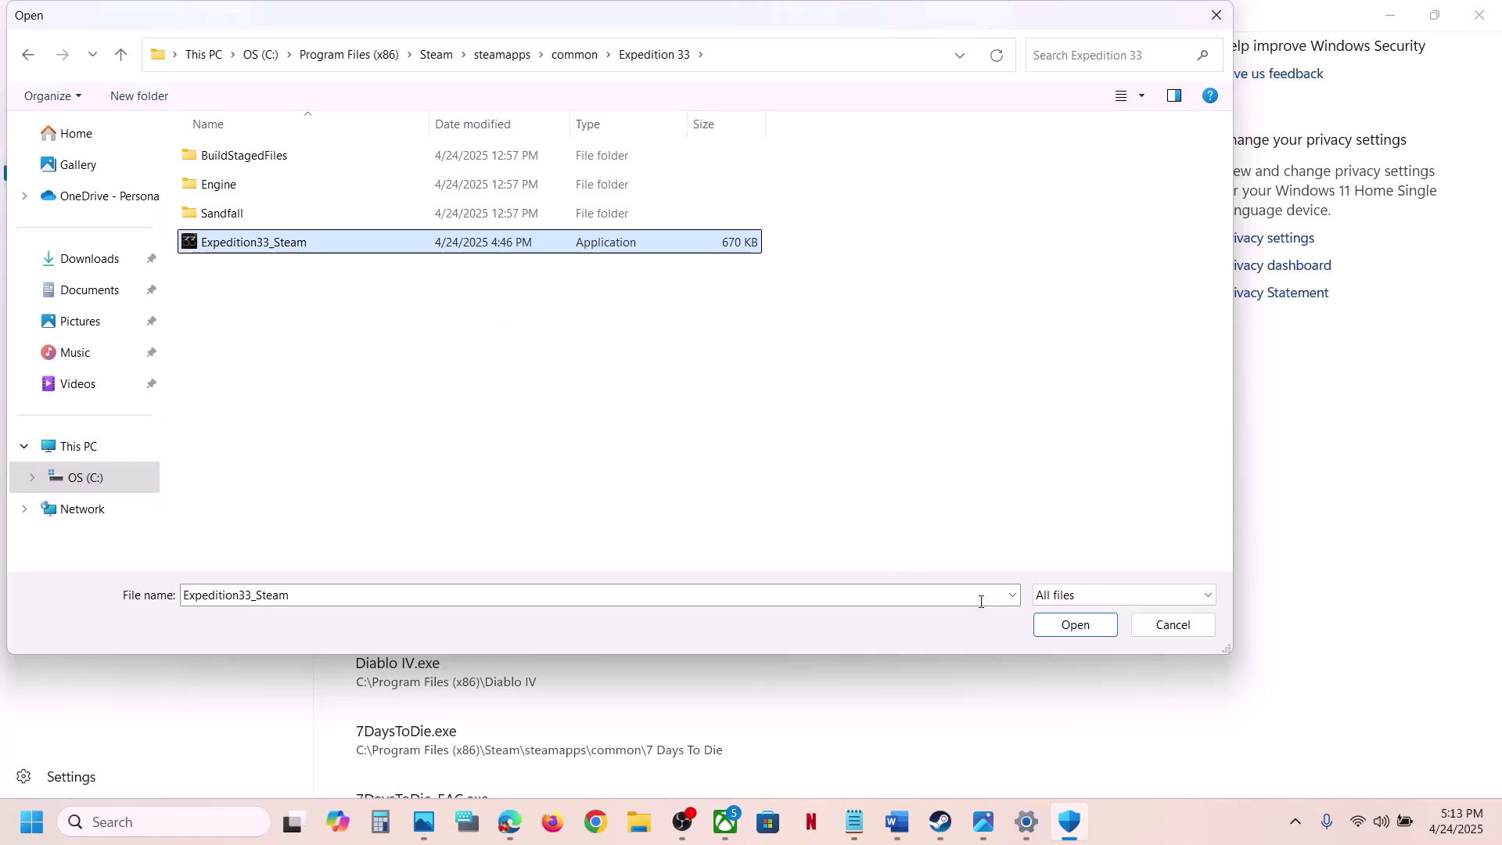
left_click(1068, 629)
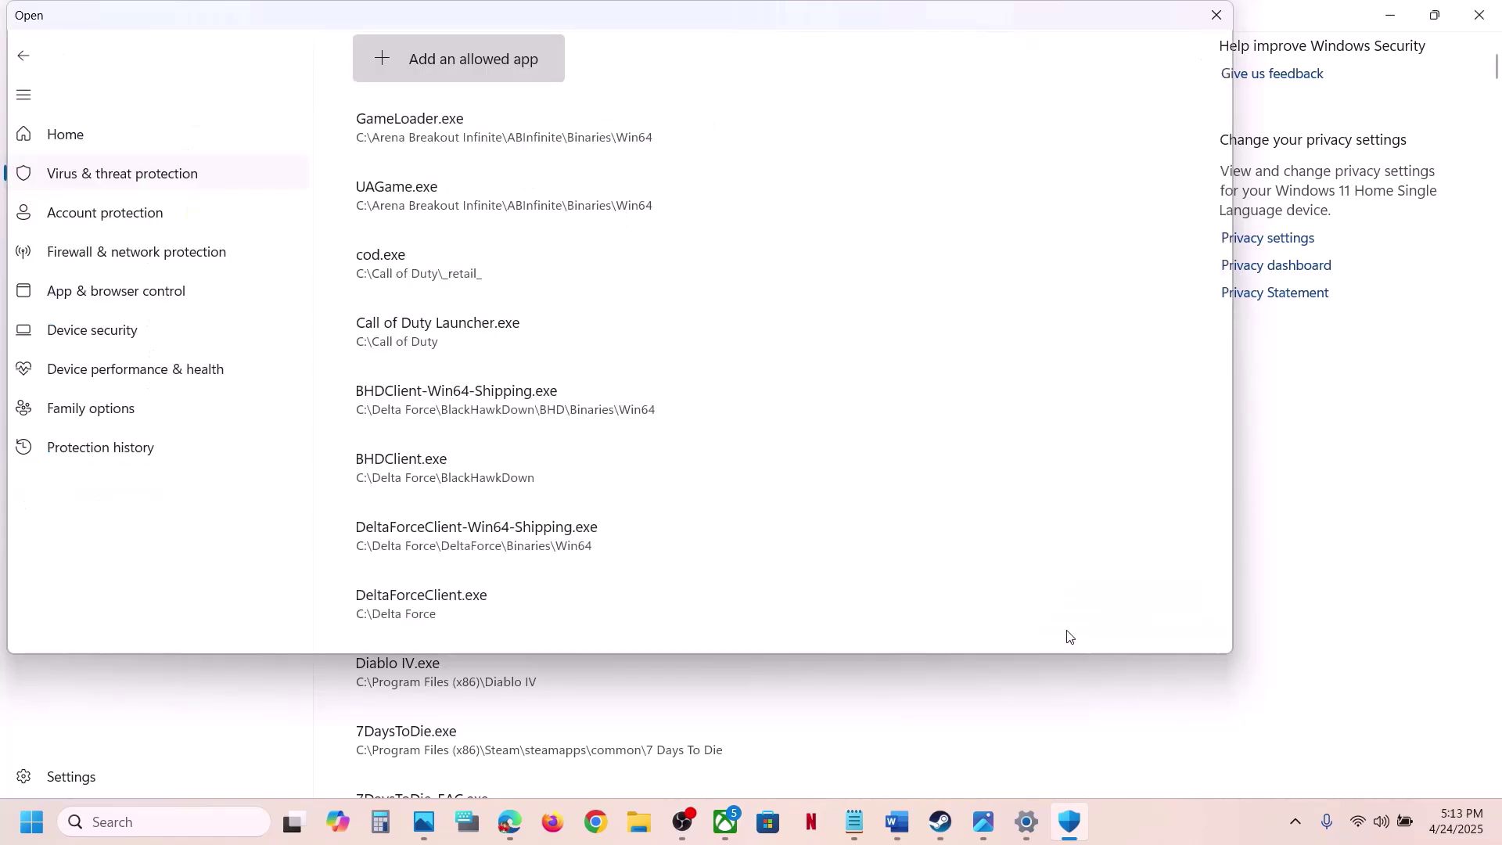
Step: Add SandFall-Win64-Shipping from the Expedition 33 folder's Sandfall\Binaries\Win64 subfolder as an allowed app for Controlled folder access
left_click(473, 67)
left_click(480, 136)
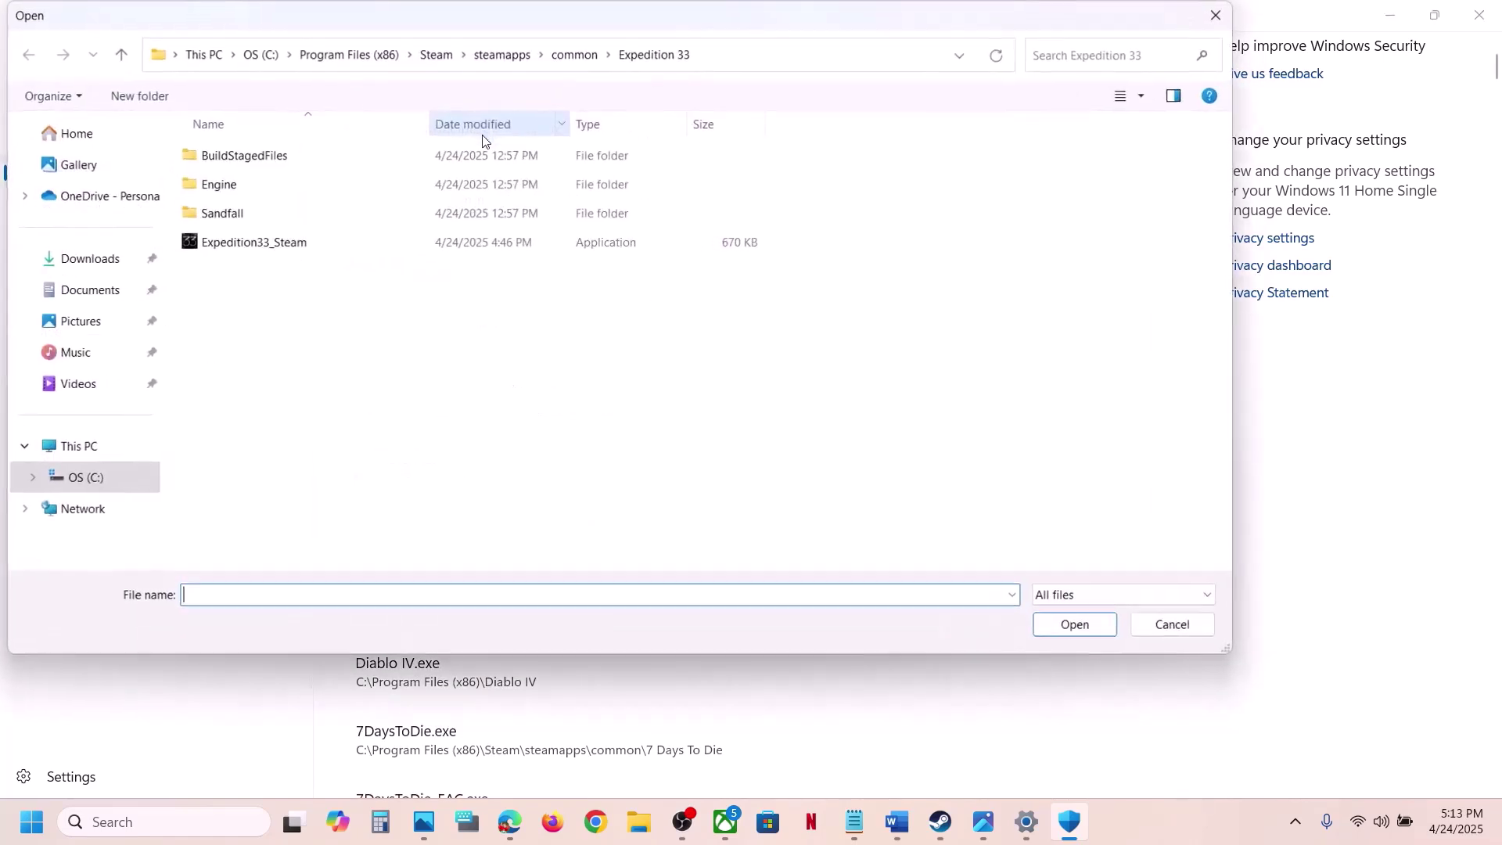
double_click(250, 216)
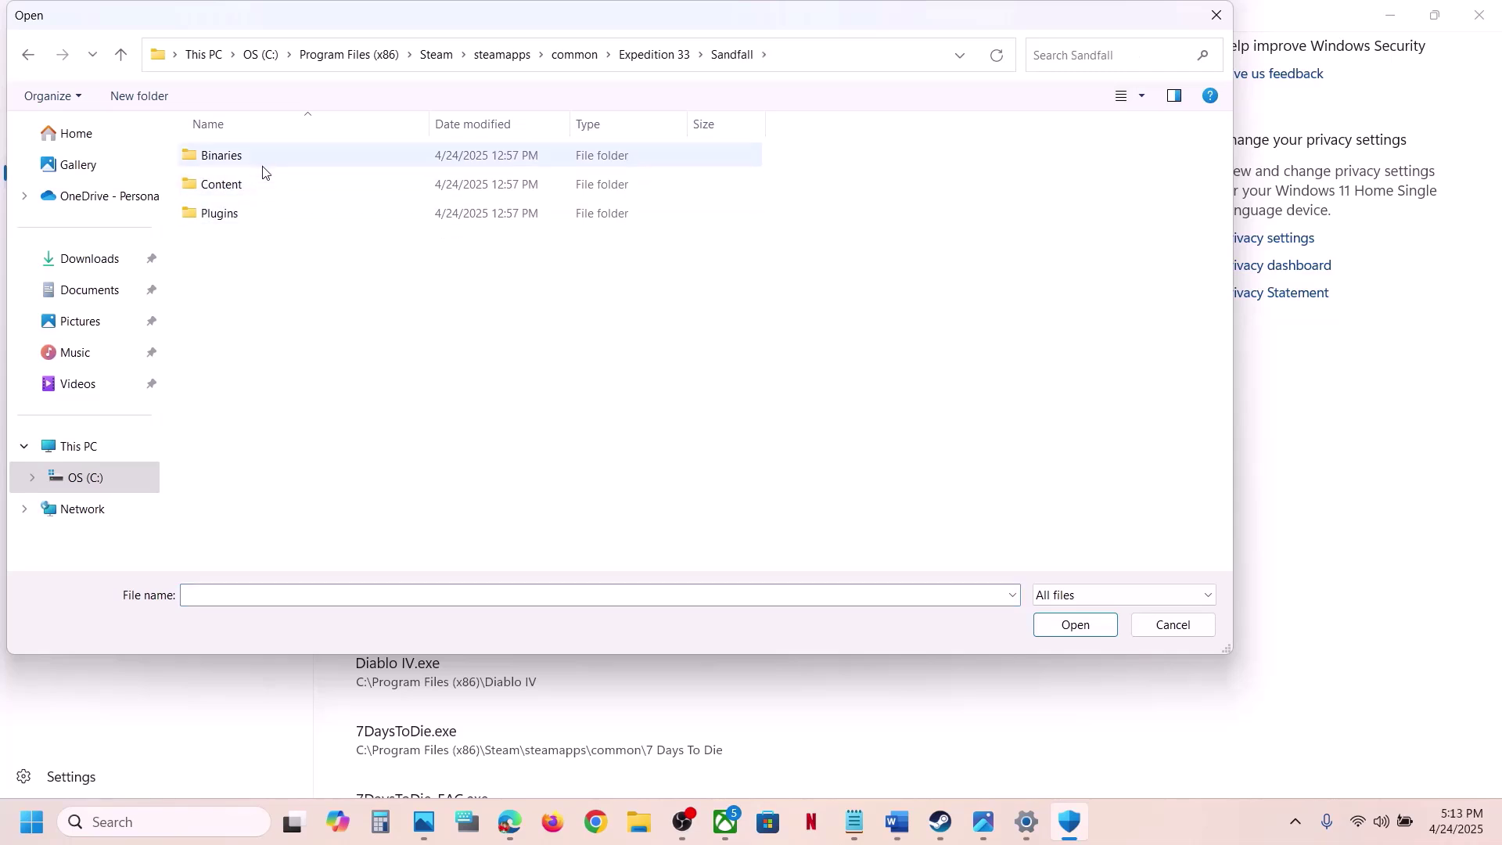
double_click(248, 161)
double_click(247, 159)
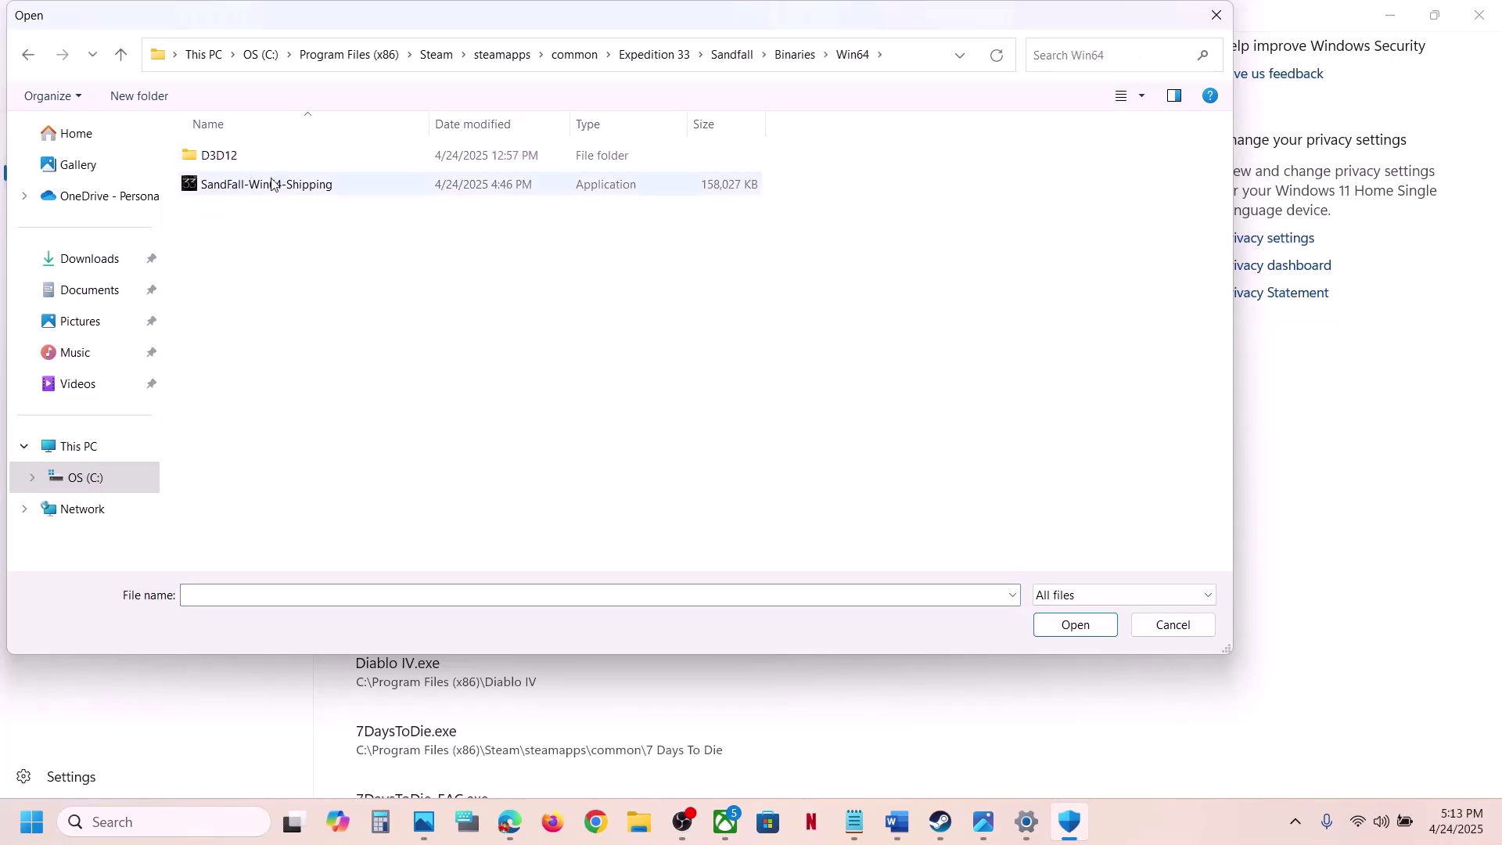
left_click(271, 184)
left_click(1066, 632)
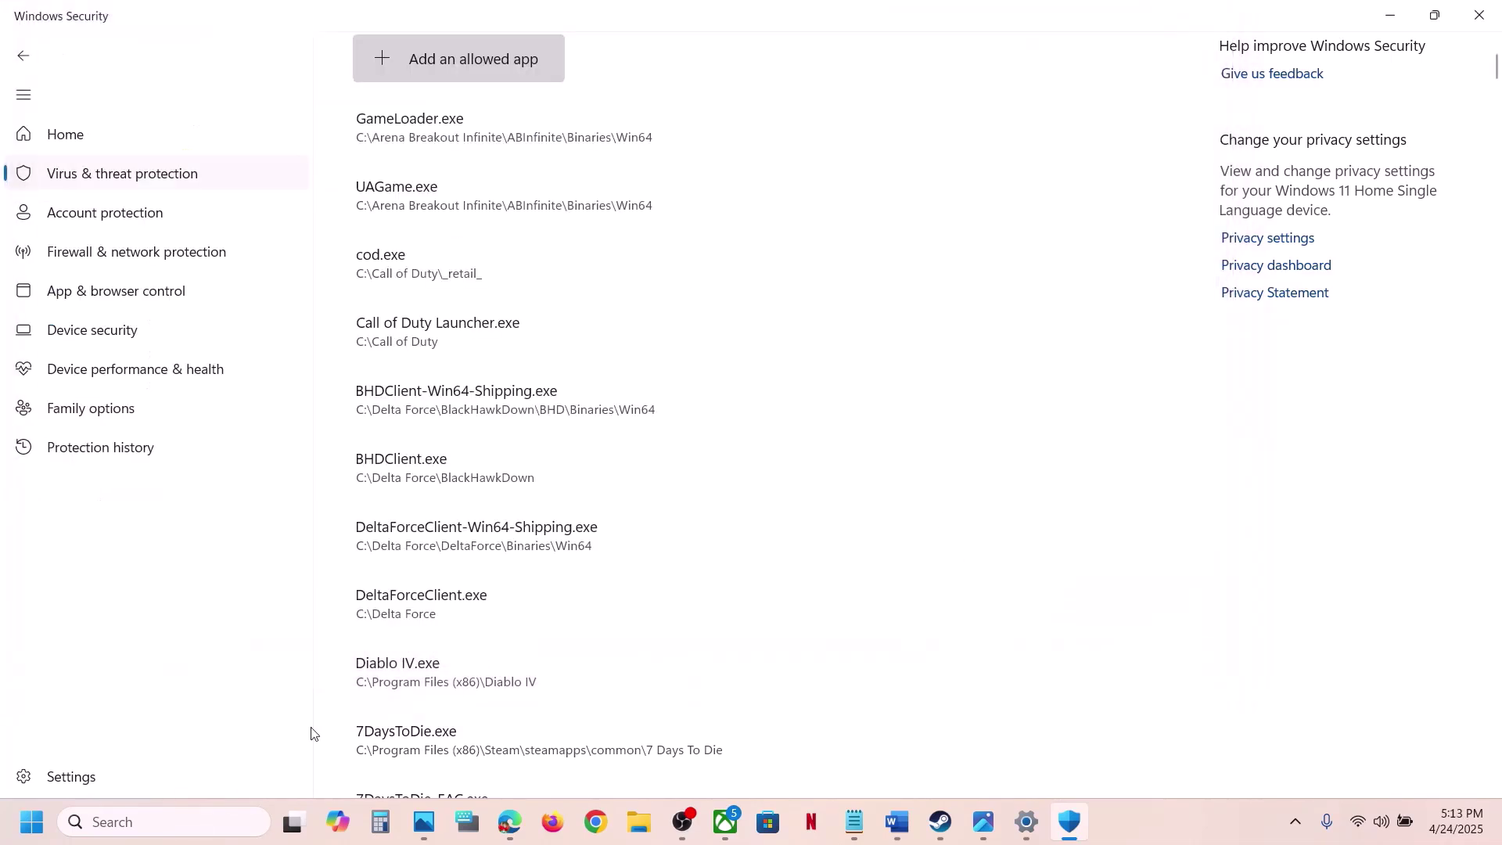
Step: Open Control Panel's list of apps allowed through Windows Defender Firewall and unlock its settings for changes
left_click(176, 822)
type("control")
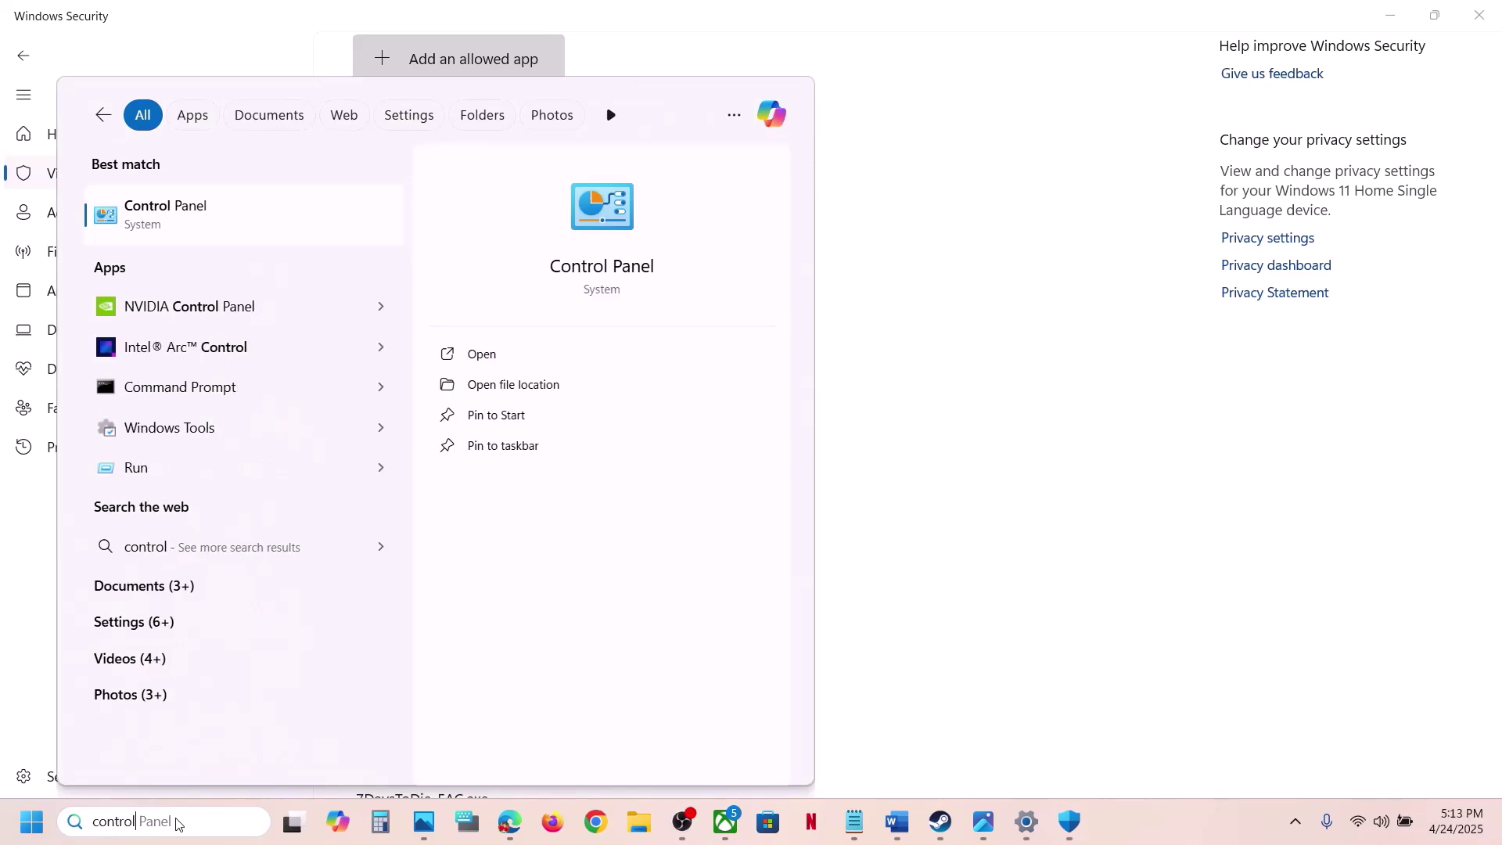
key("Return")
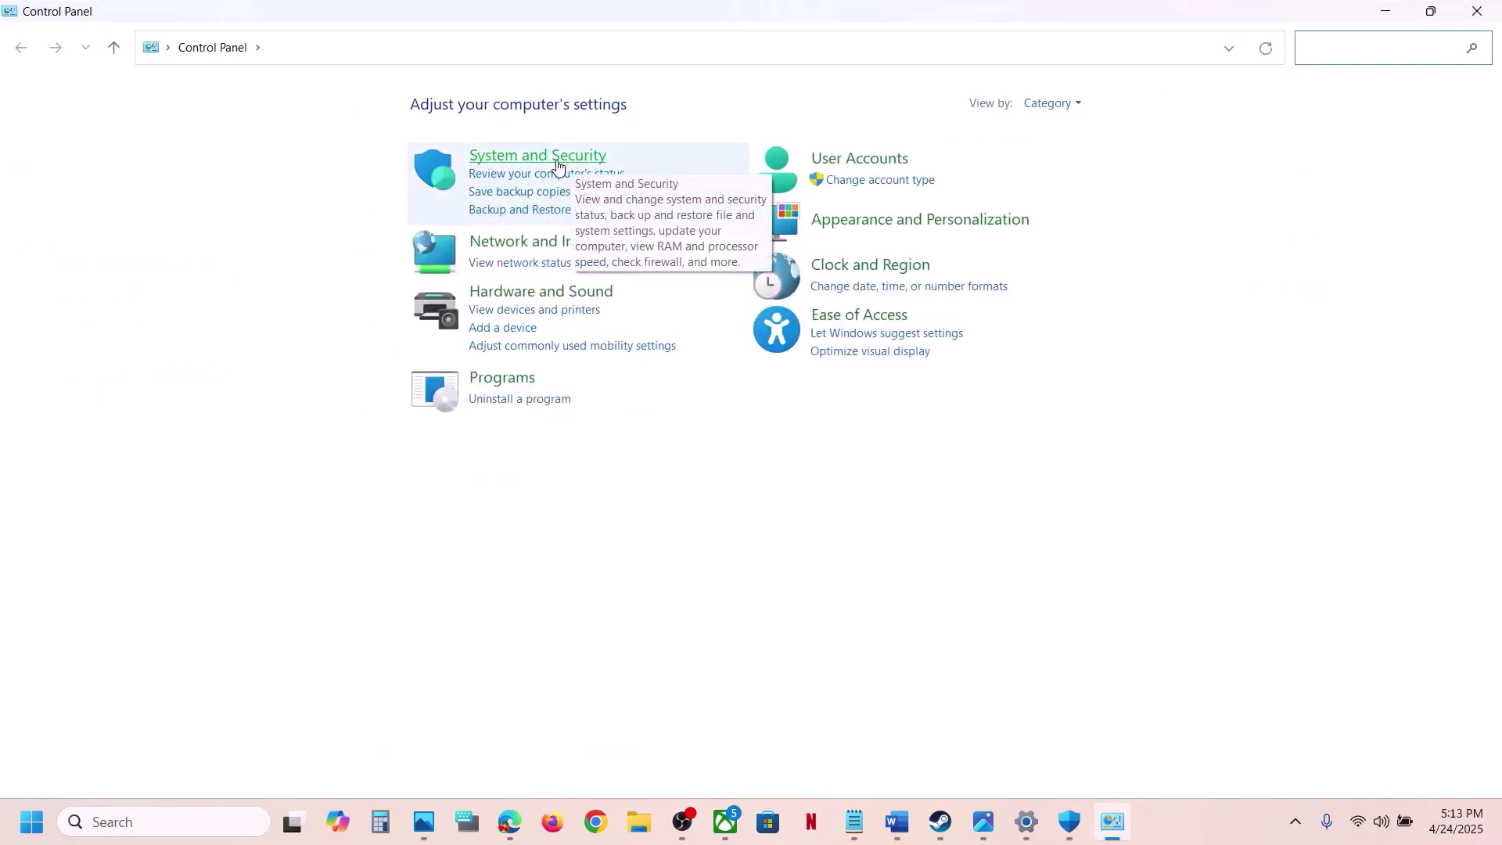
left_click(563, 159)
left_click(386, 173)
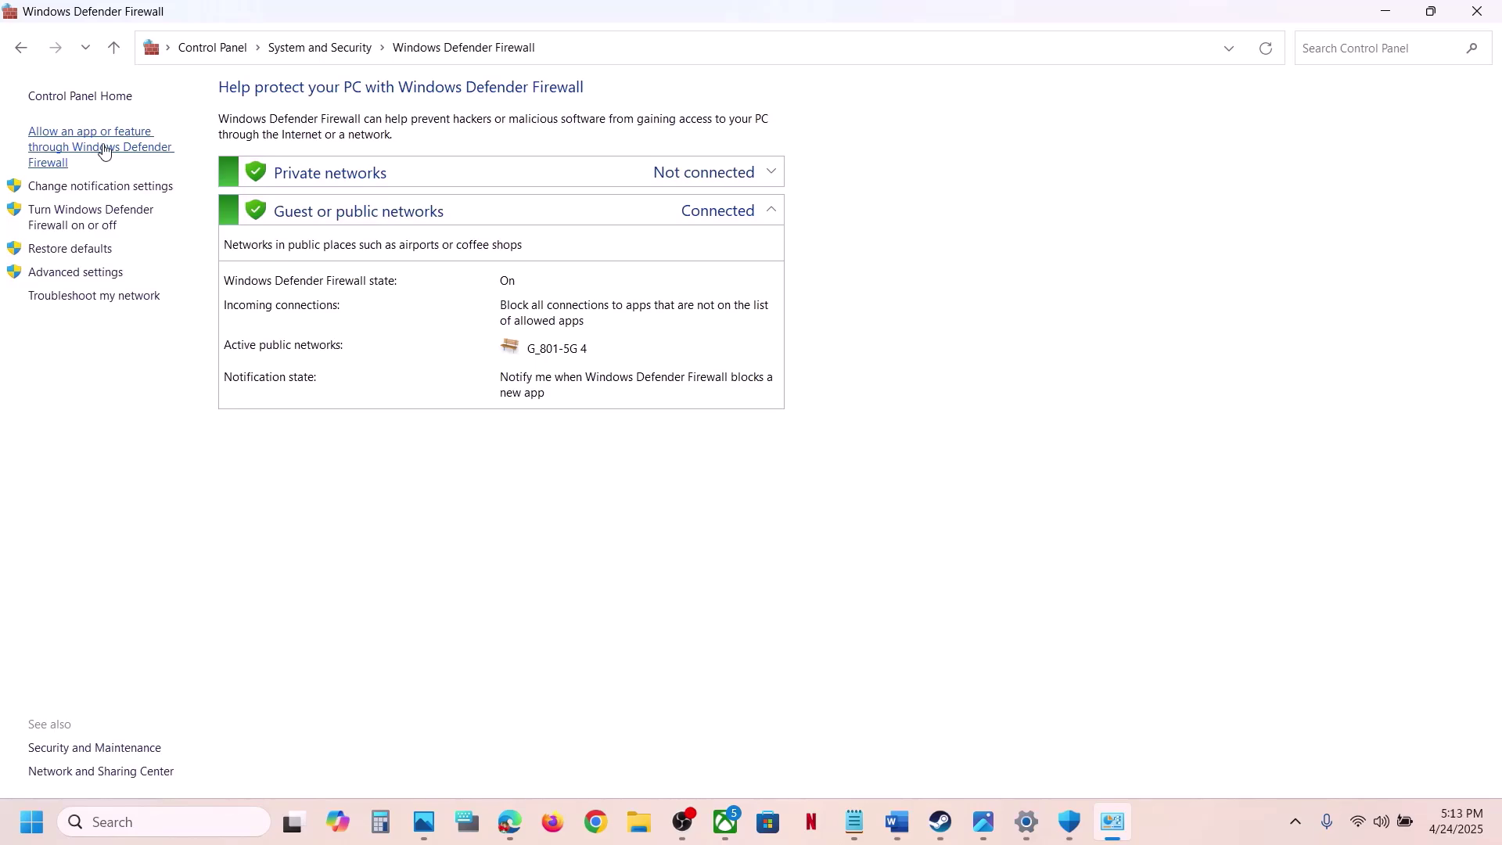
left_click(104, 151)
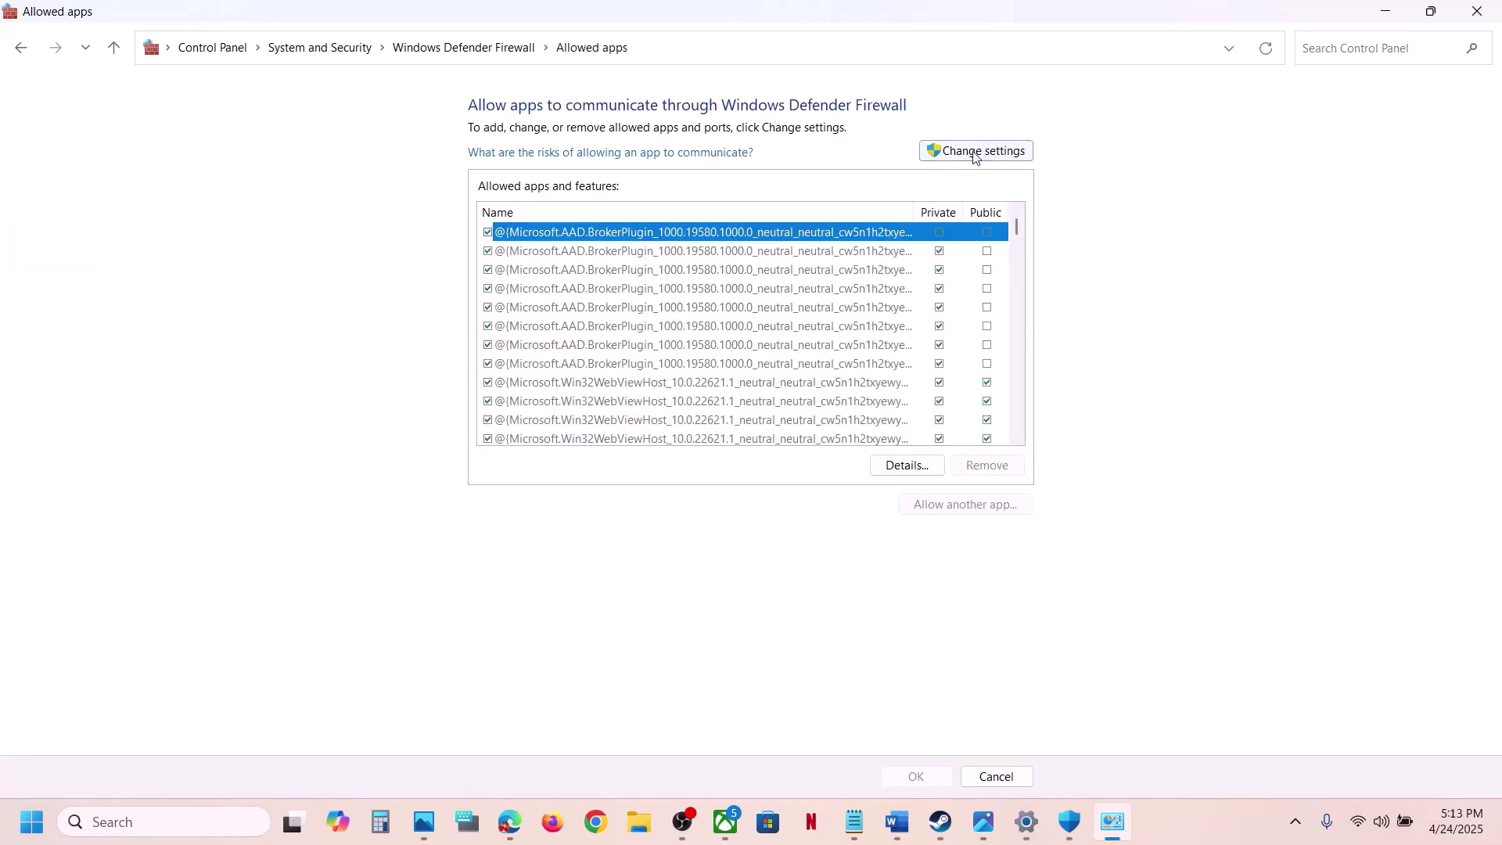
left_click(938, 152)
Step: Try to add Expedition33_Steam from Steam's common\Expedition 33 folder to the apps allowed through the firewall
left_click(961, 510)
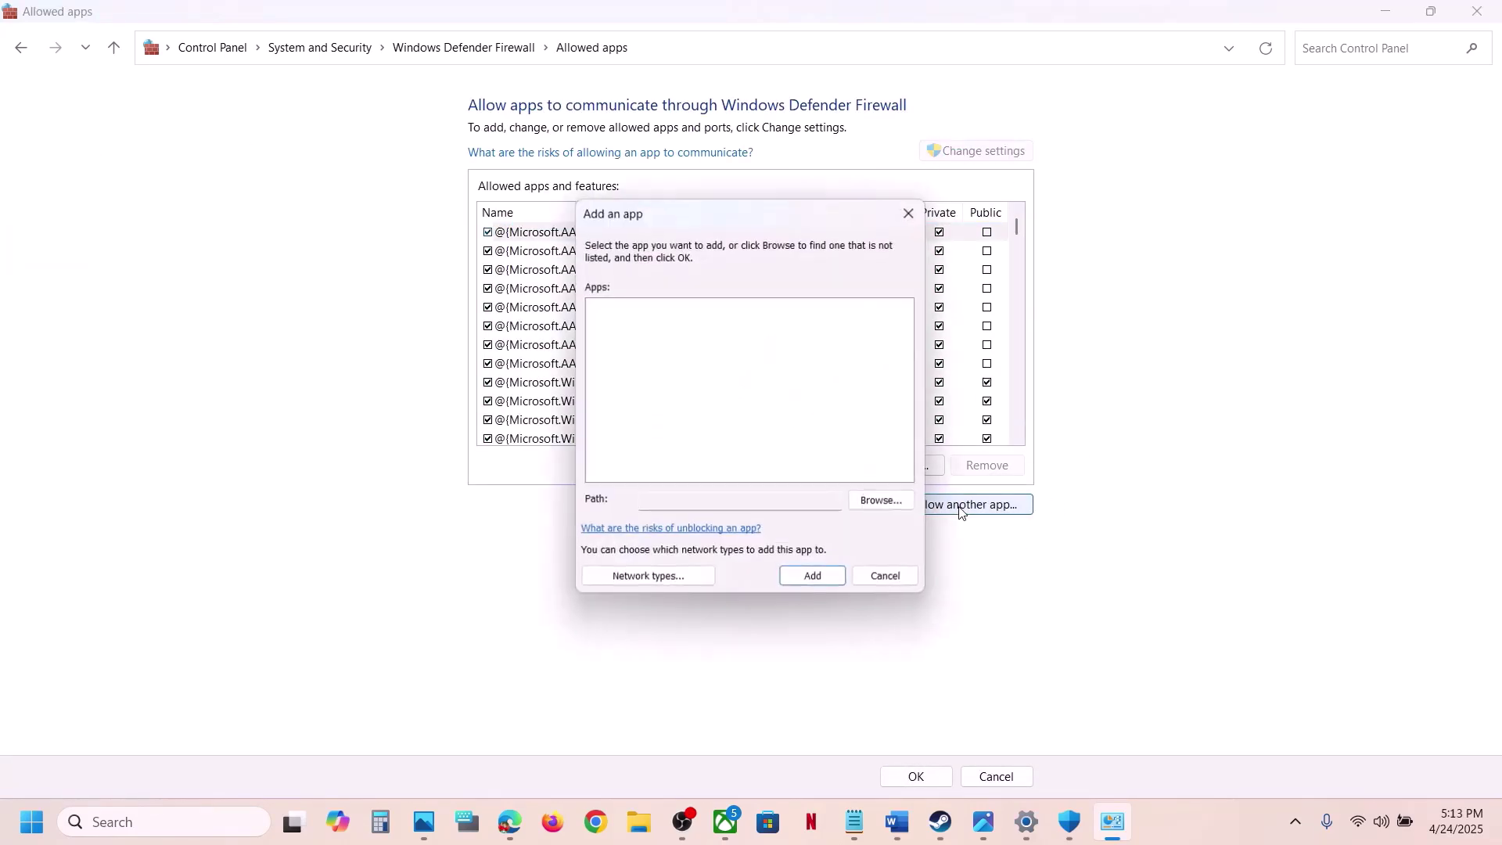
left_click(883, 500)
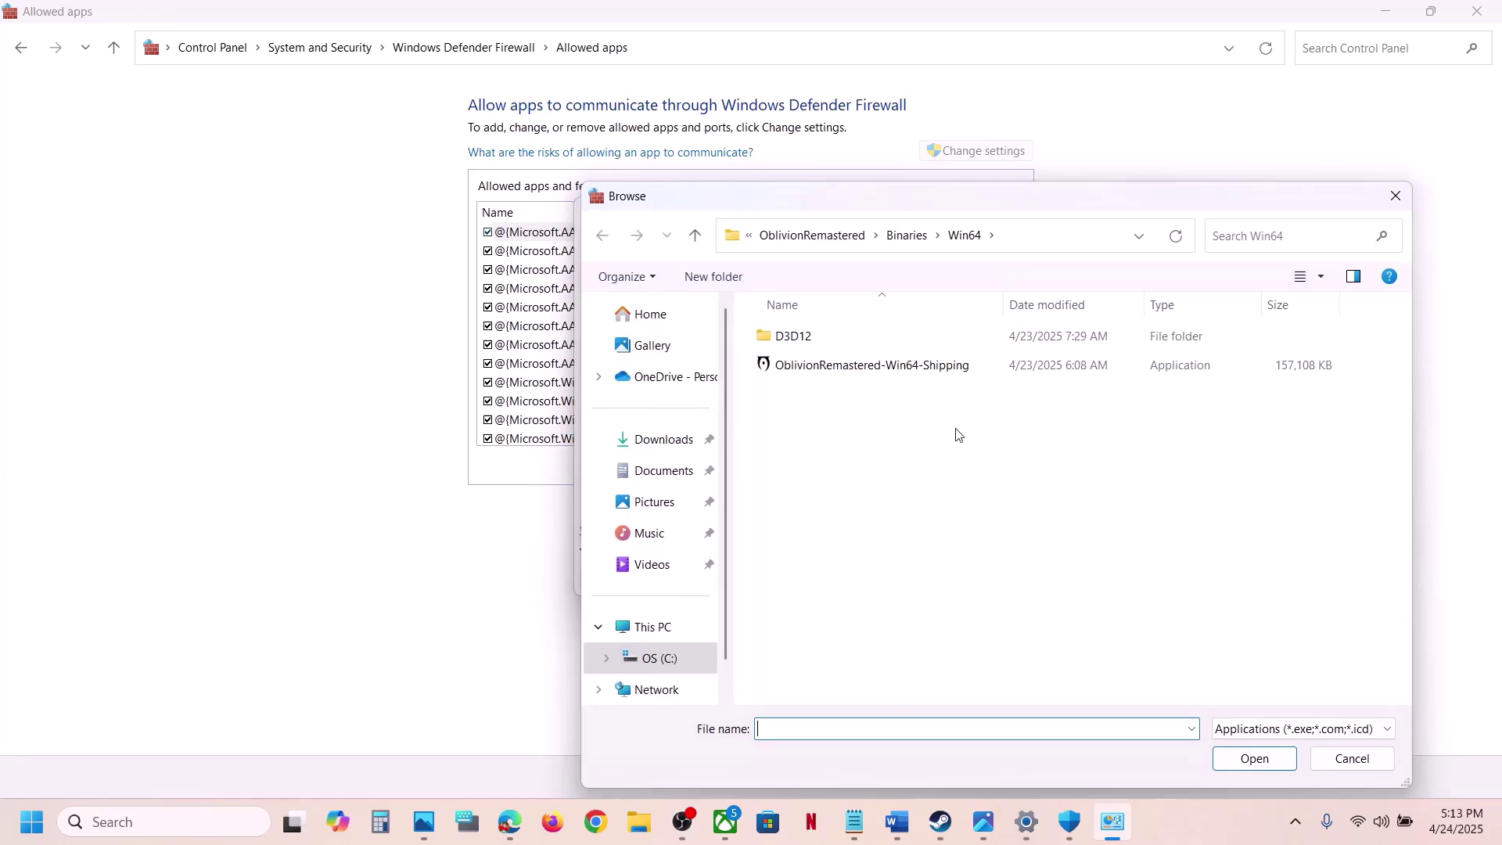
left_click(829, 239)
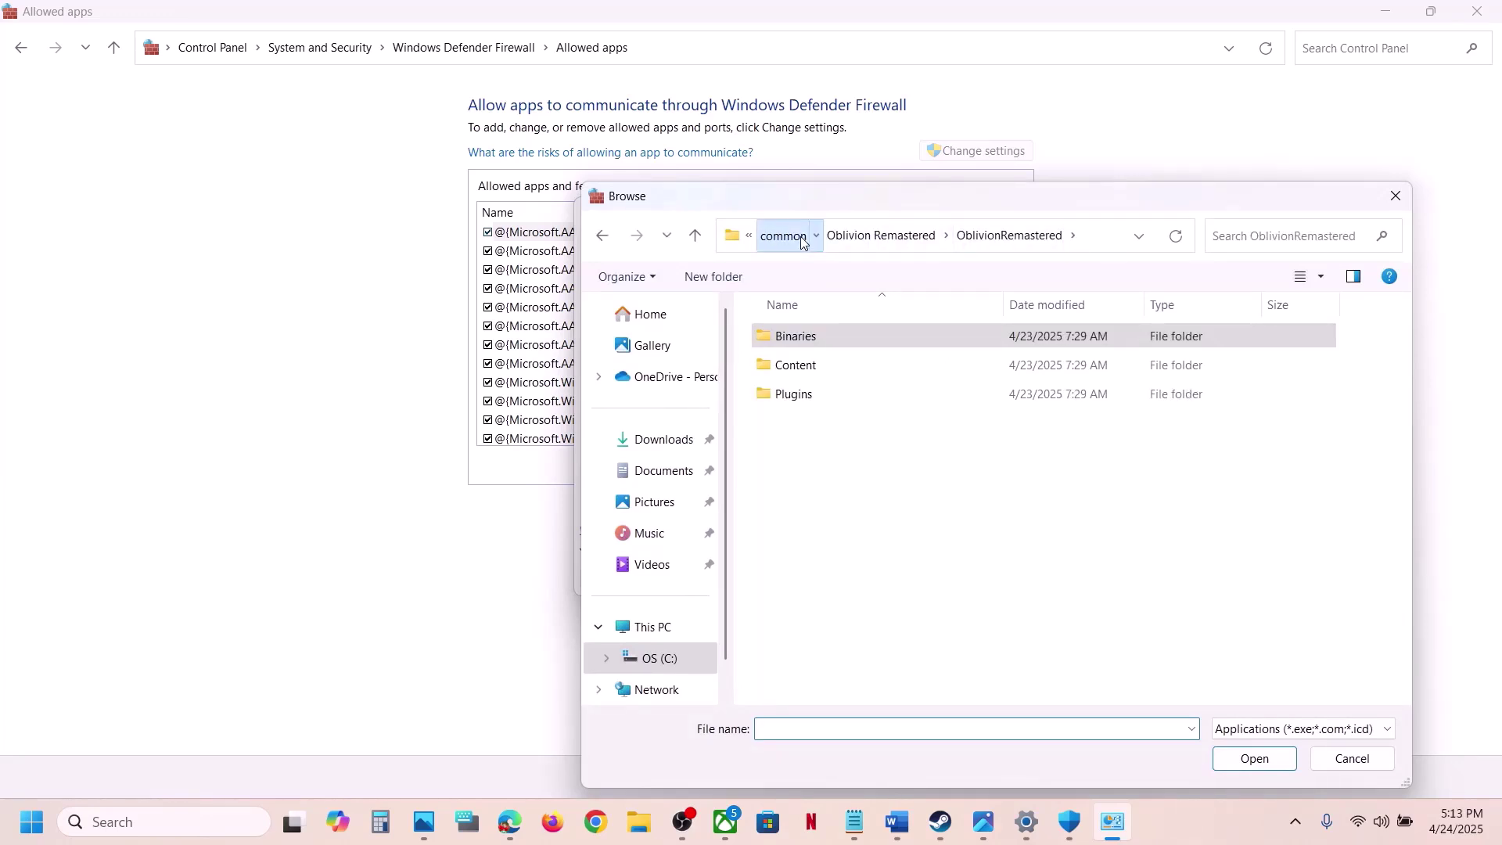
left_click(806, 237)
double_click(855, 338)
left_click(830, 419)
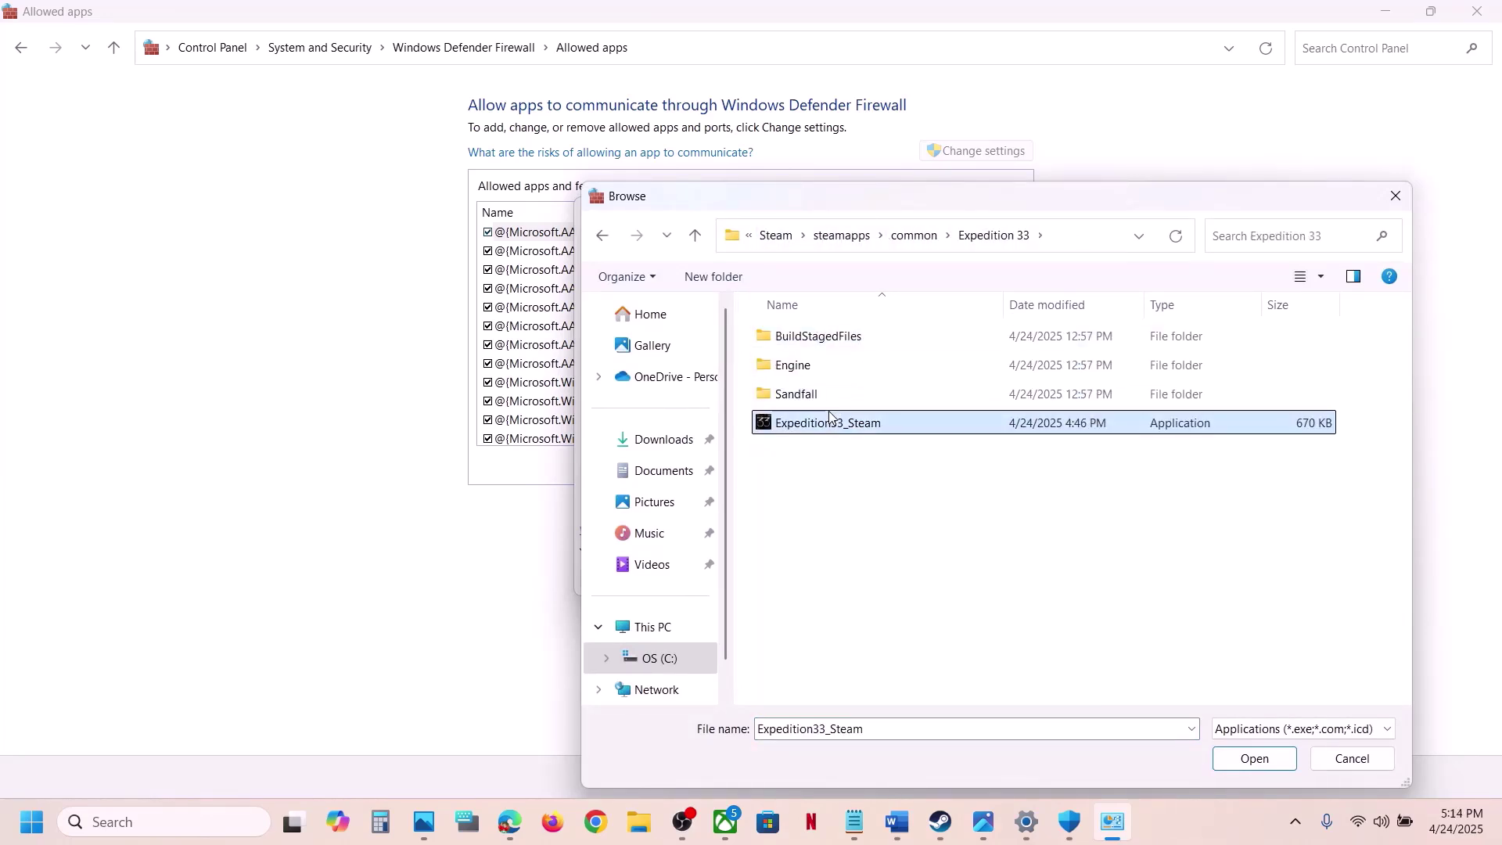
left_click(1254, 758)
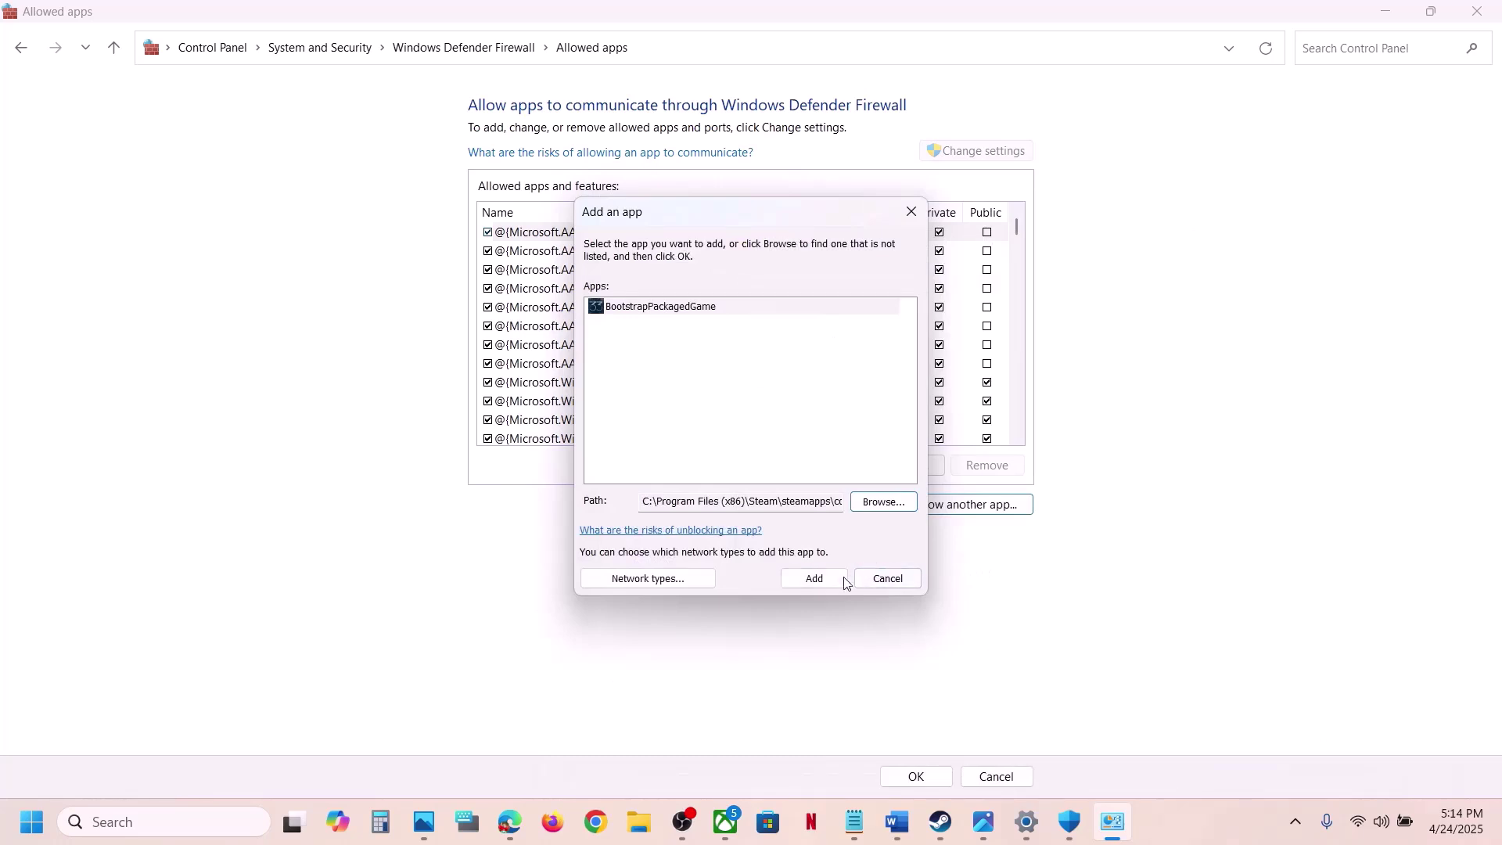
left_click(835, 583)
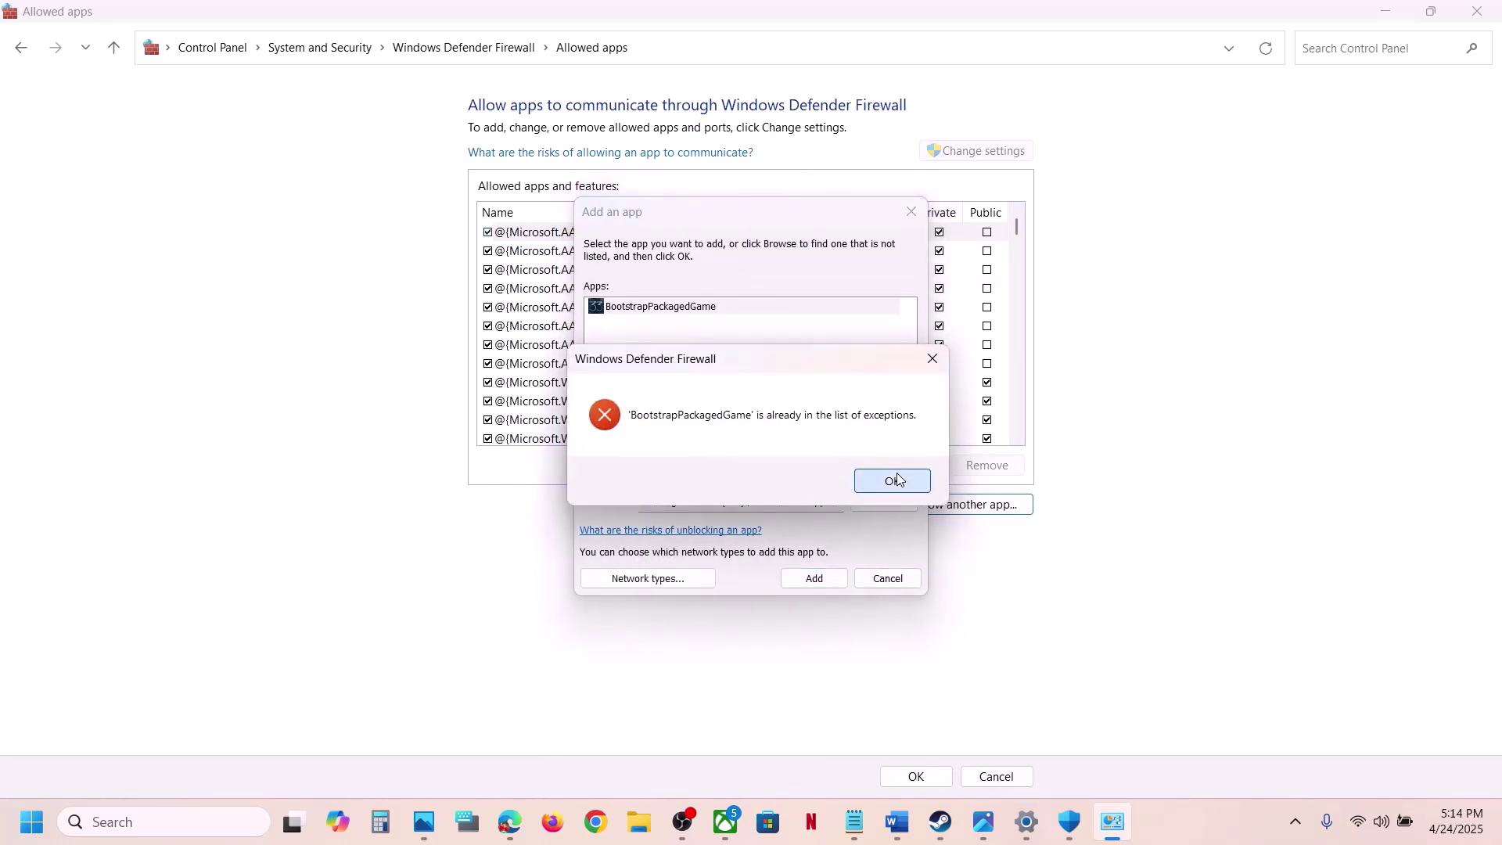
left_click(897, 477)
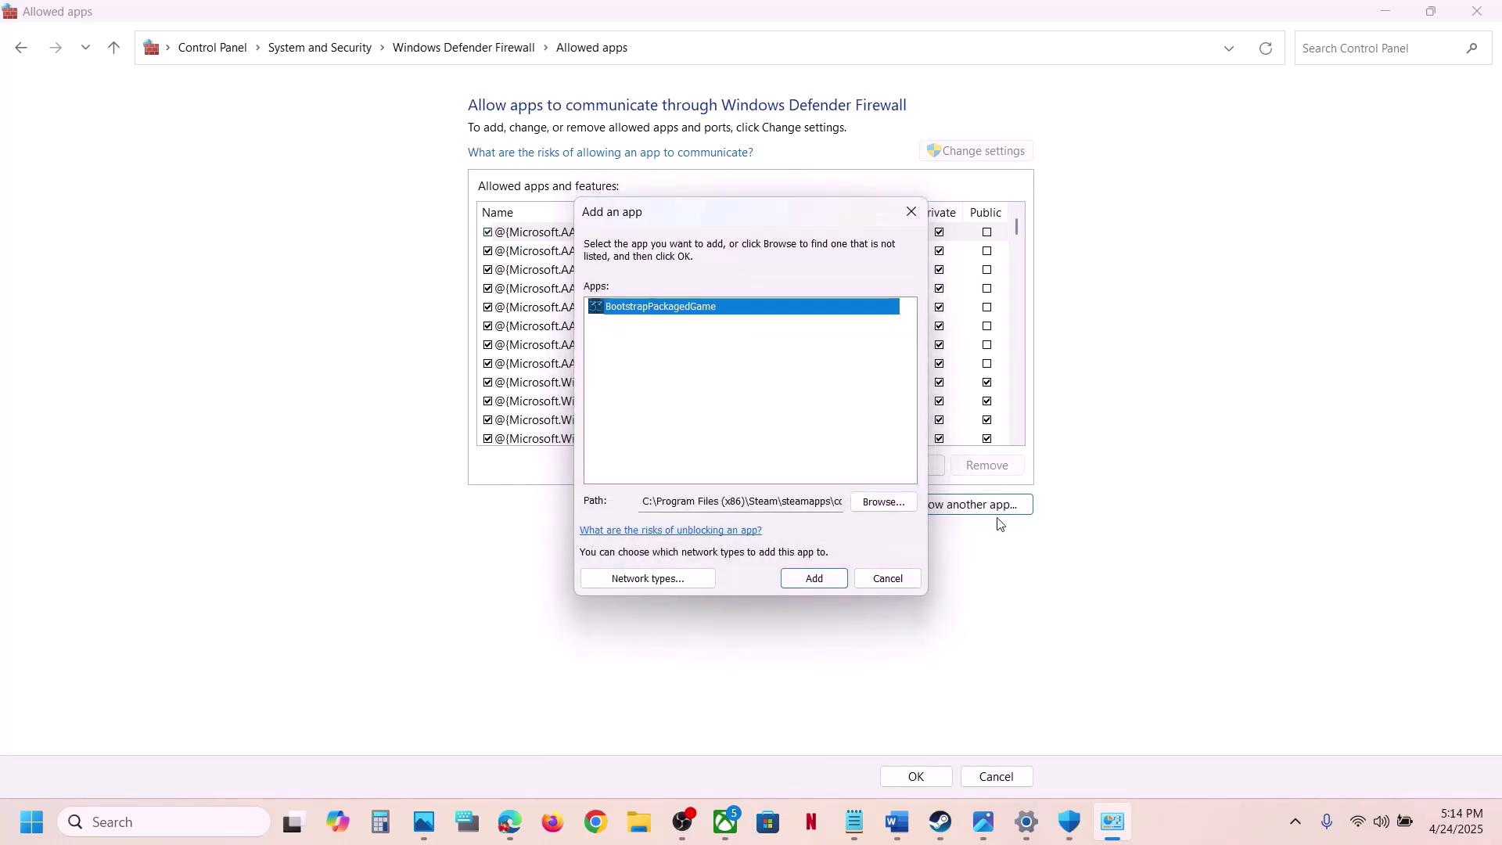
Step: Add SandFall-Win64-Shipping from Expedition 33\Sandfall\Binaries\Win64 to the firewall's allowed apps and select its Expedition 33 entry
left_click(908, 507)
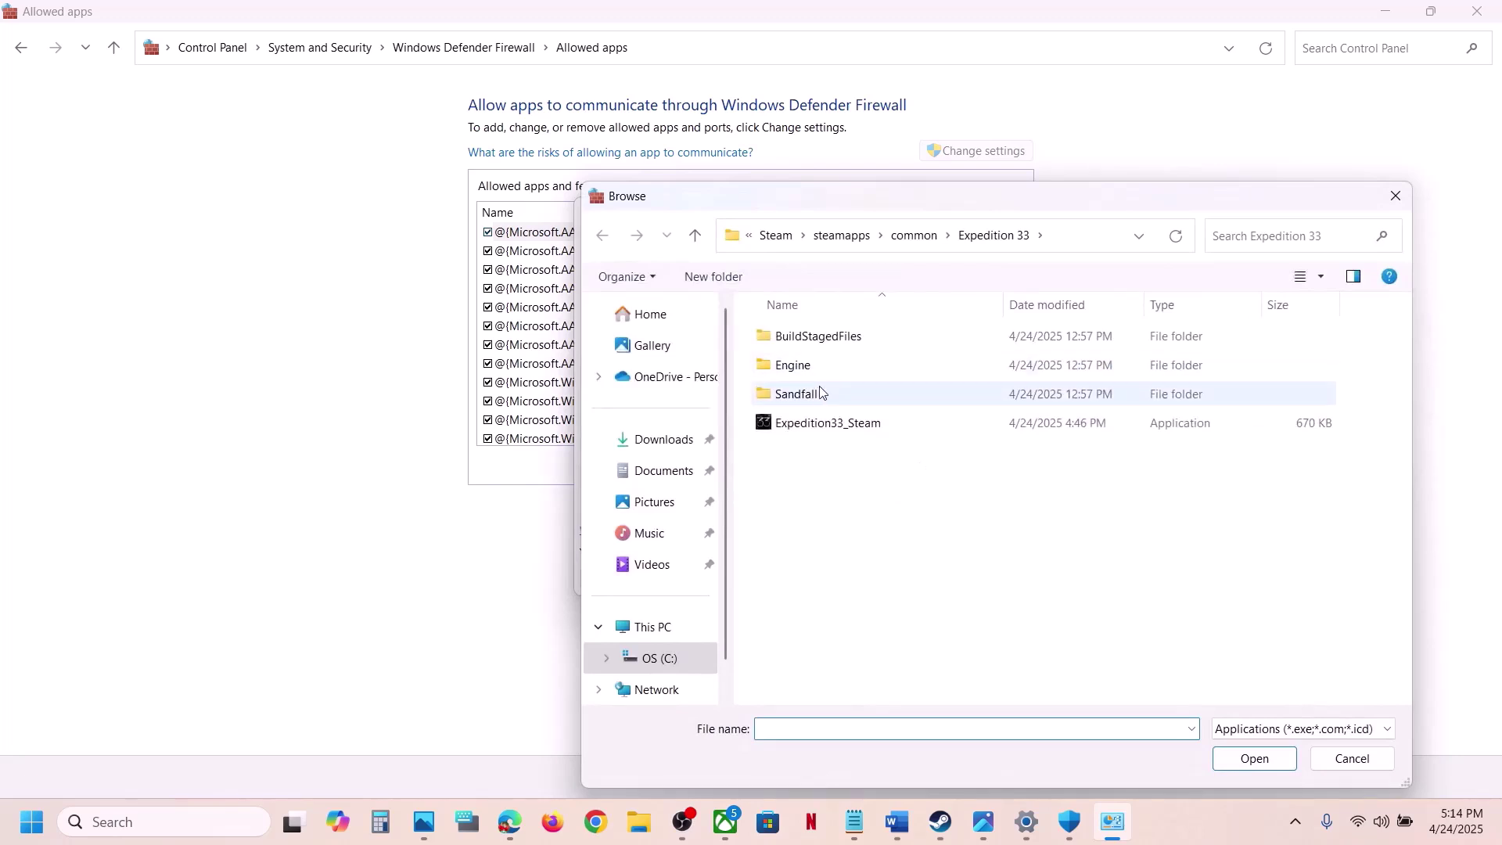
left_click(818, 395)
double_click(818, 395)
double_click(806, 342)
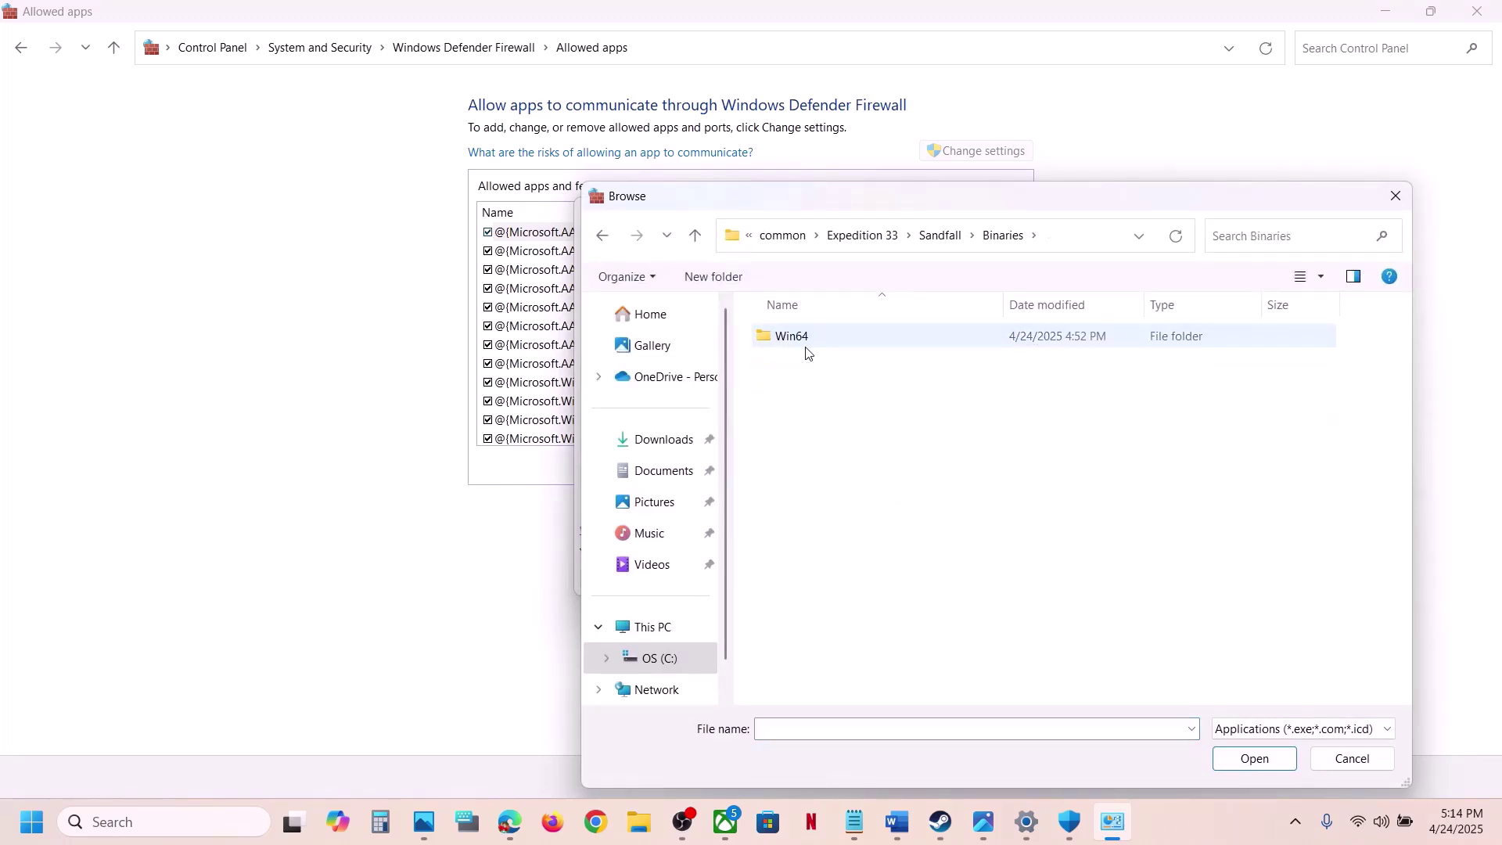
double_click(806, 344)
left_click(812, 373)
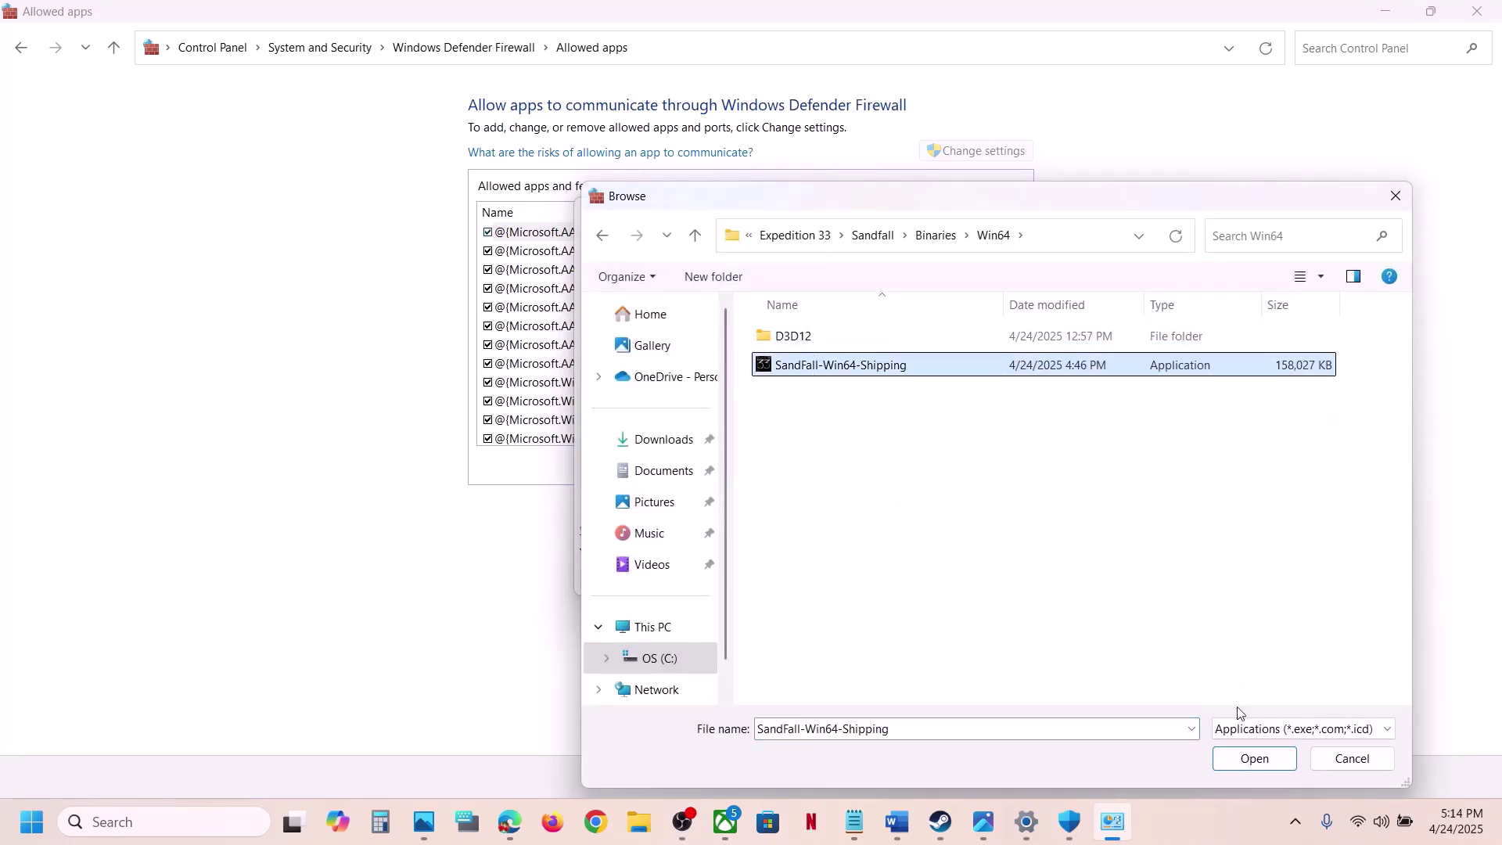
left_click(1254, 759)
left_click(813, 575)
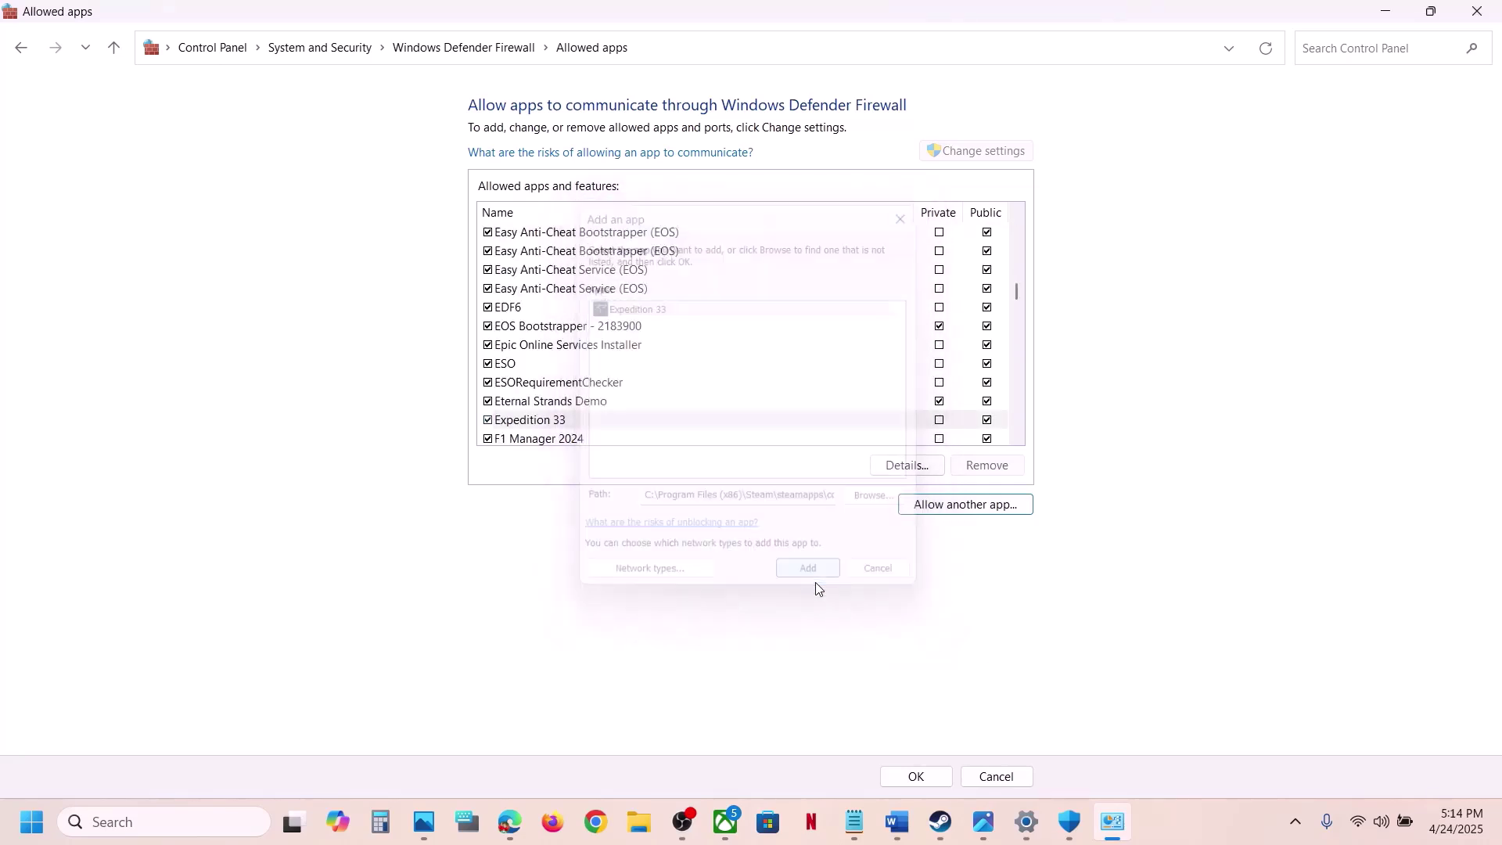
left_click(513, 426)
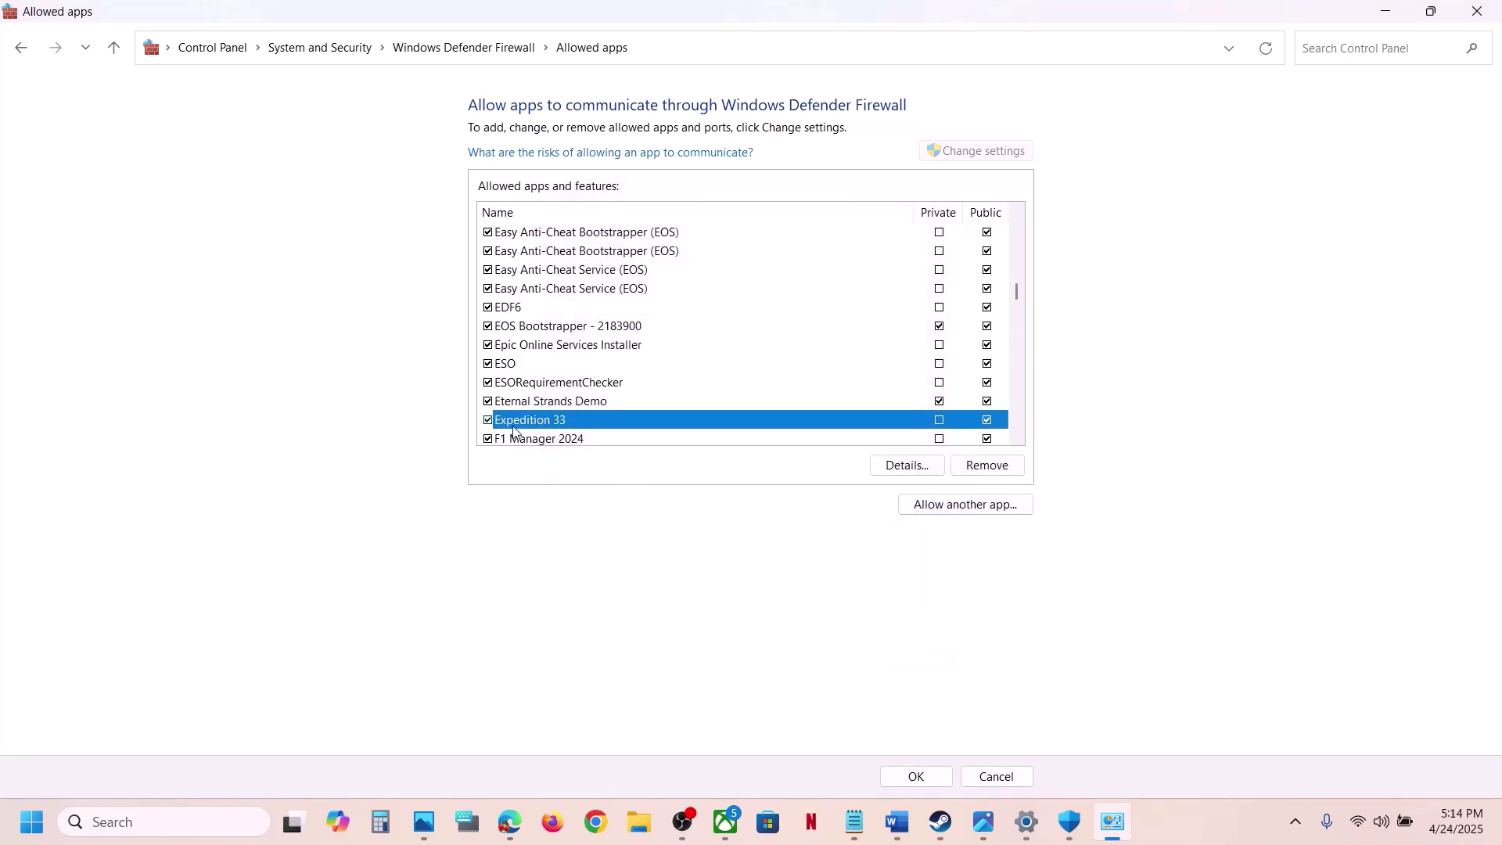
Step: Close the firewall, Windows Security and Settings windows, and highlight the Step 5 text about the game installation folder in the Word document
left_click(1494, 10)
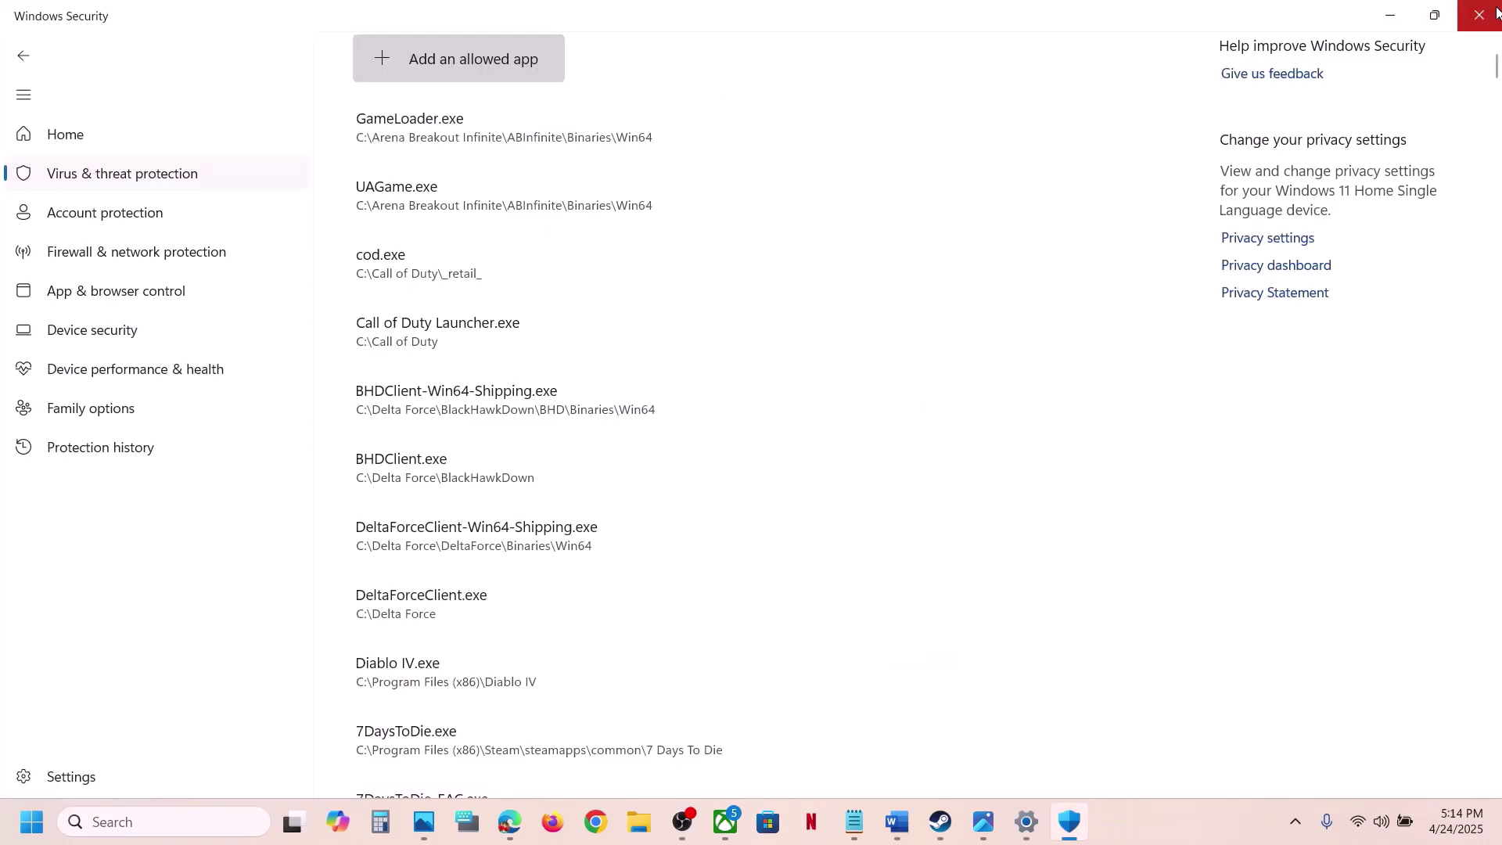
left_click(1494, 11)
left_click(1491, 11)
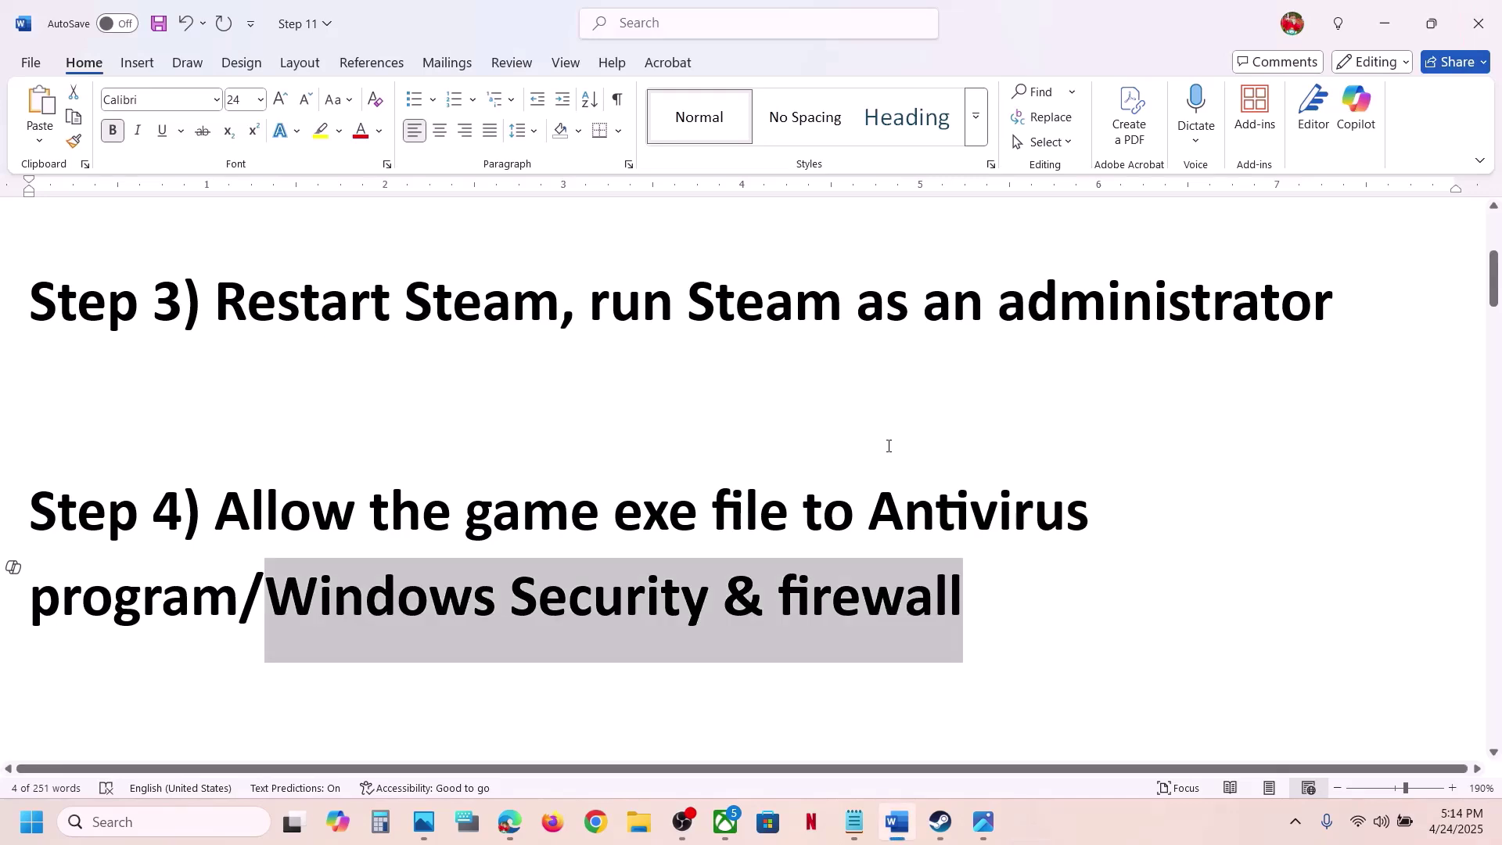
scroll(746, 504, "down", 4)
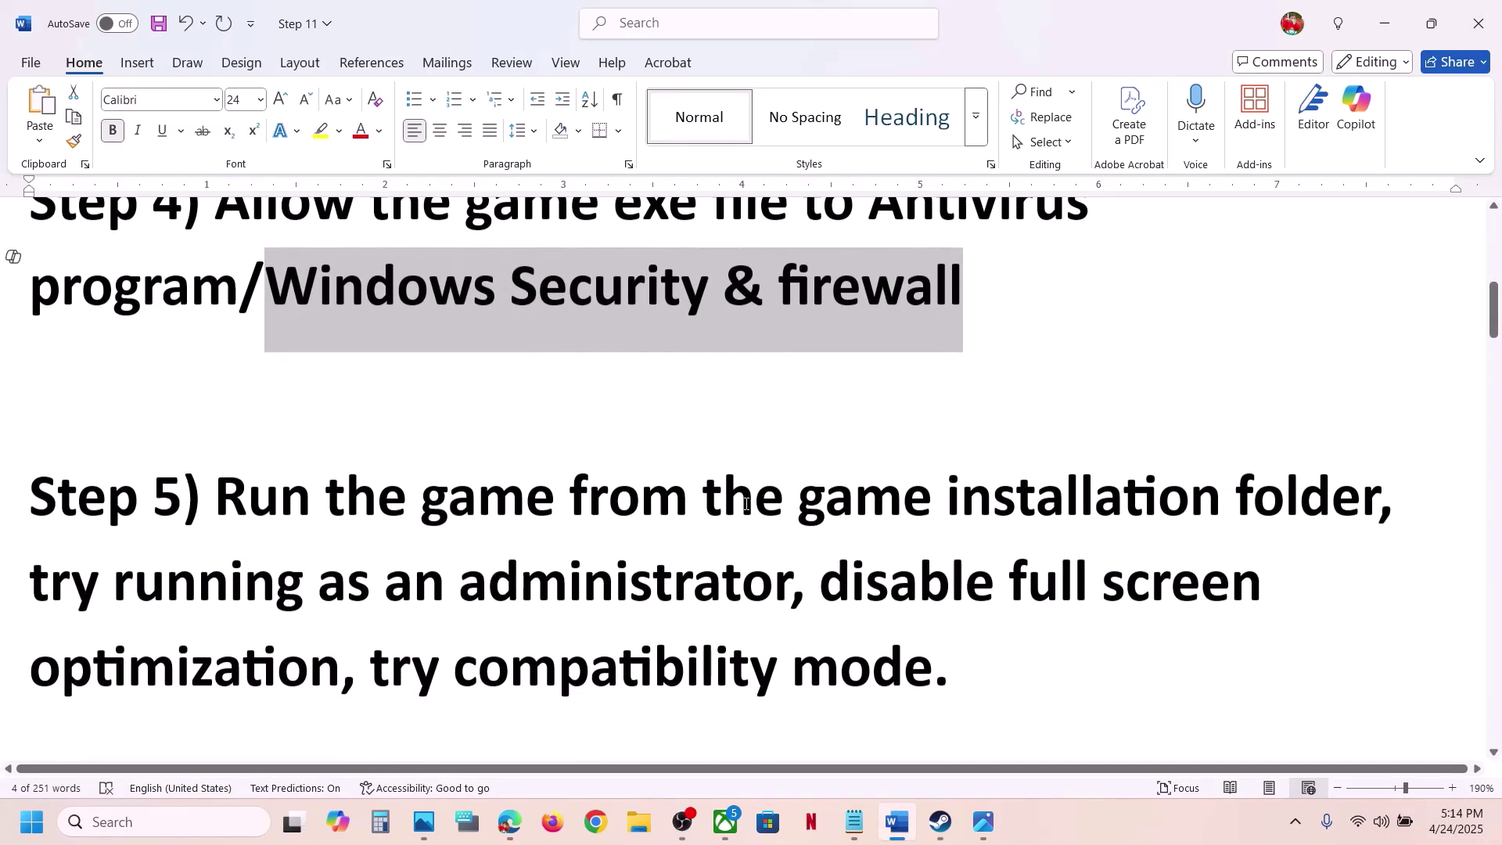
left_click_drag(514, 516, 1224, 505)
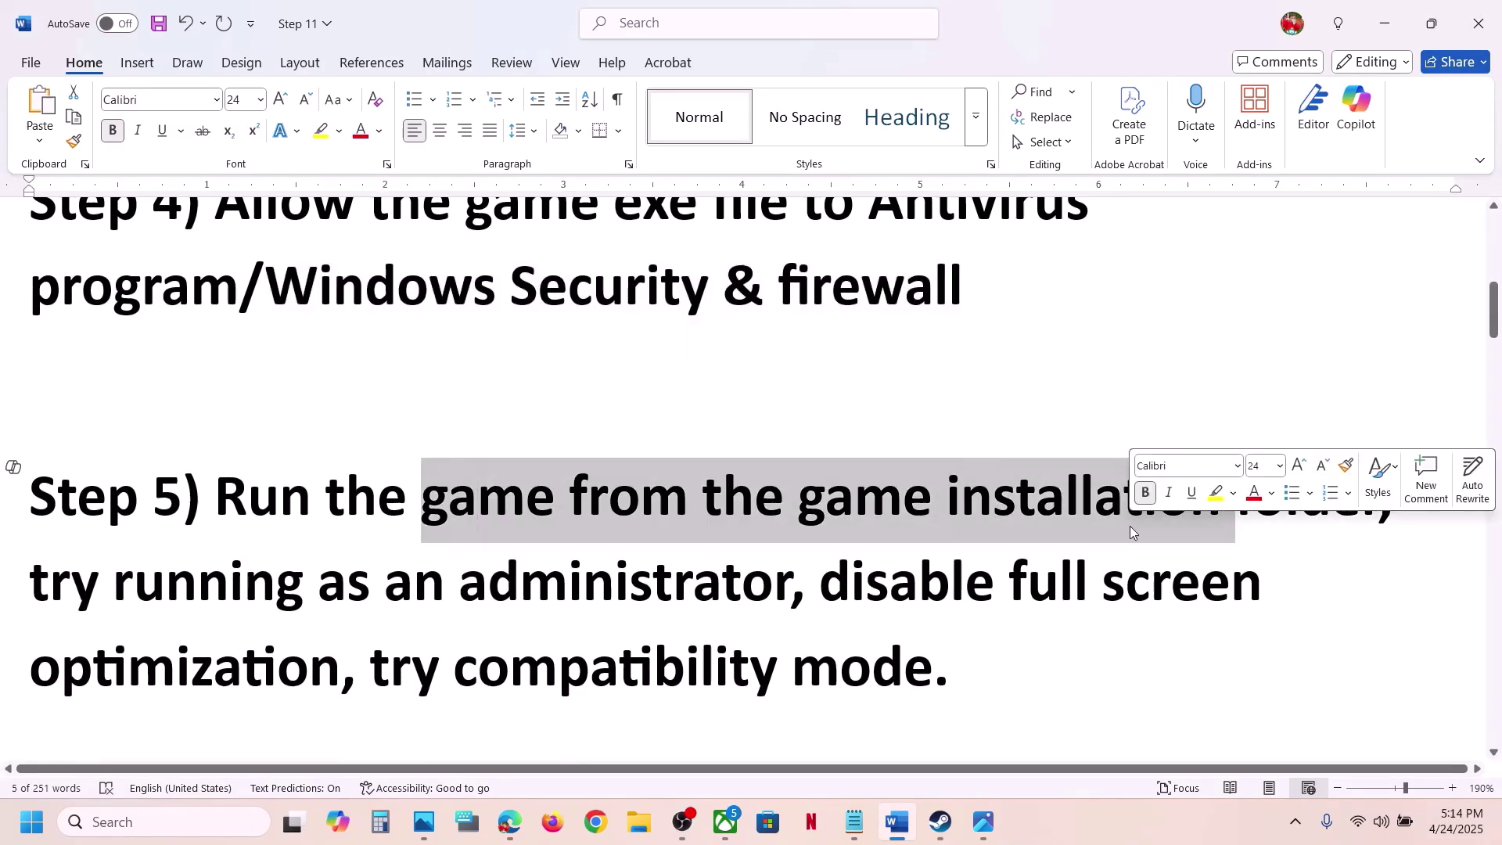
Step: Switch to Steam, browse Clair Obscur: Expedition 33's local files, and select SandFall-Win64-Shipping in Sandfall\Binaries\Win64
left_click(939, 823)
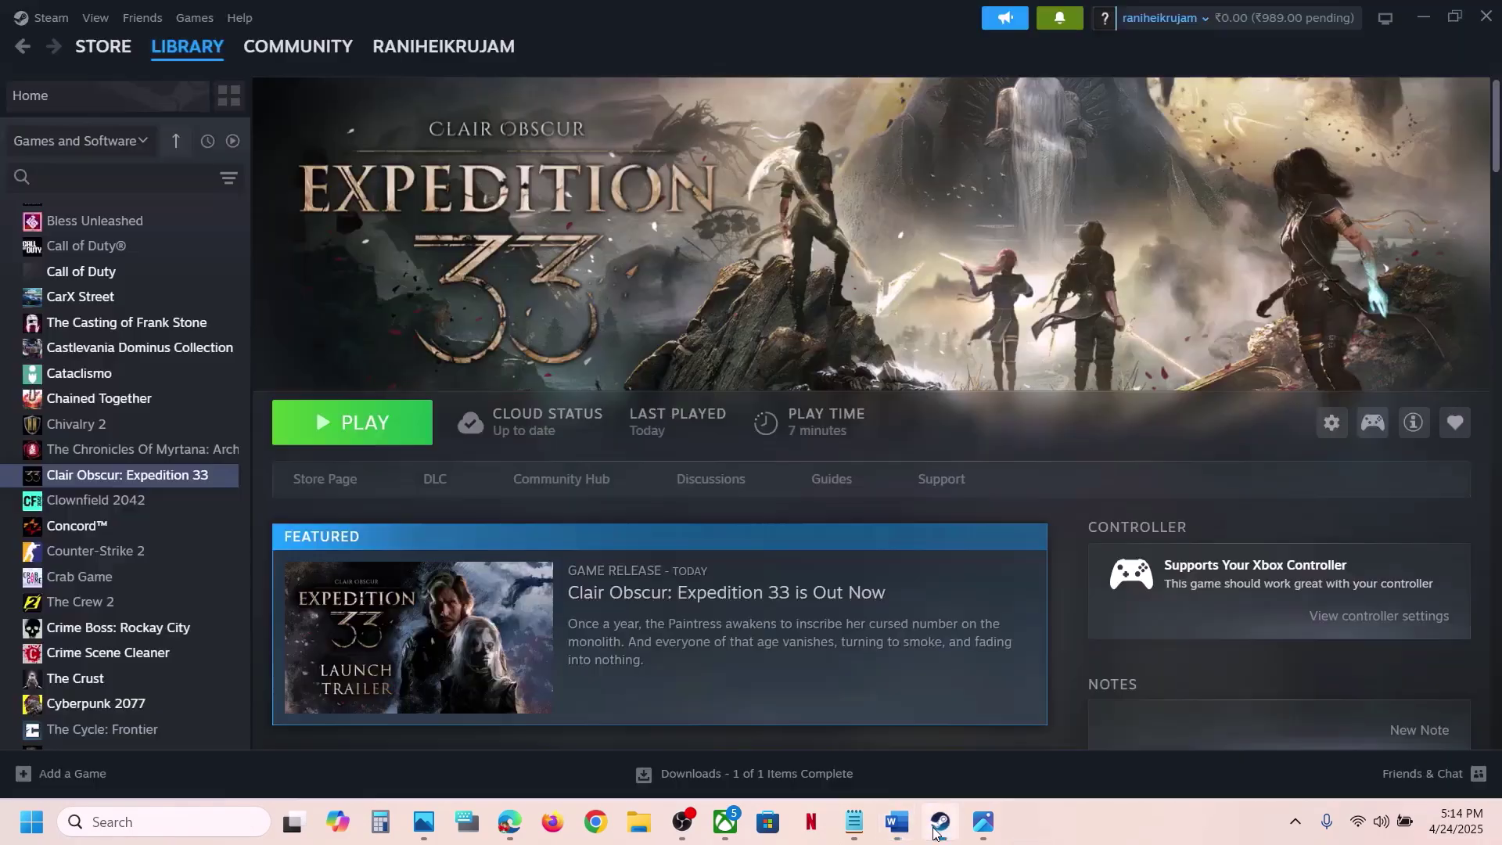
right_click(161, 473)
mouse_move(230, 591)
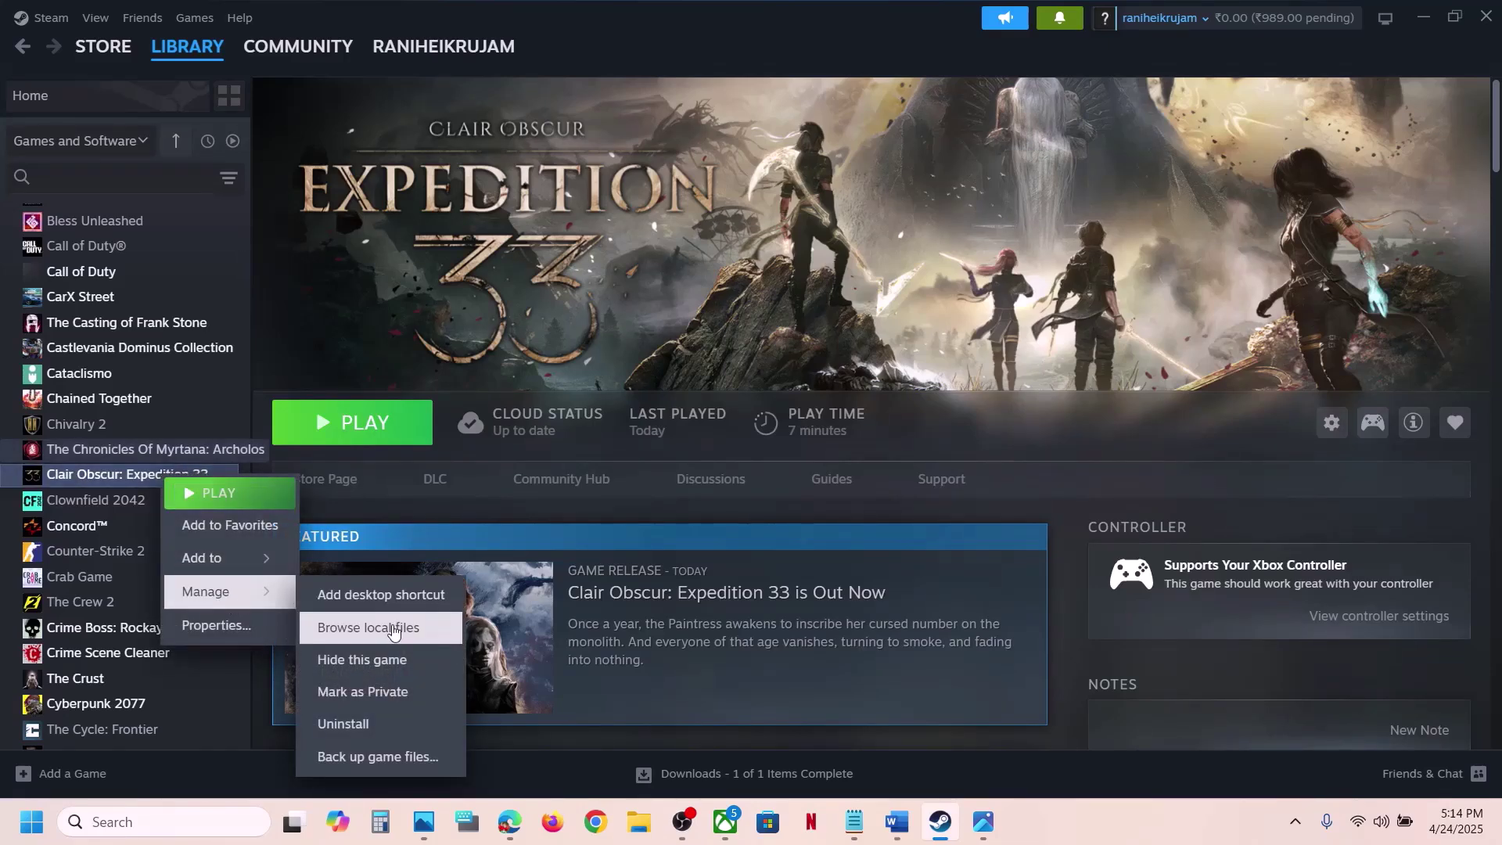
left_click(393, 633)
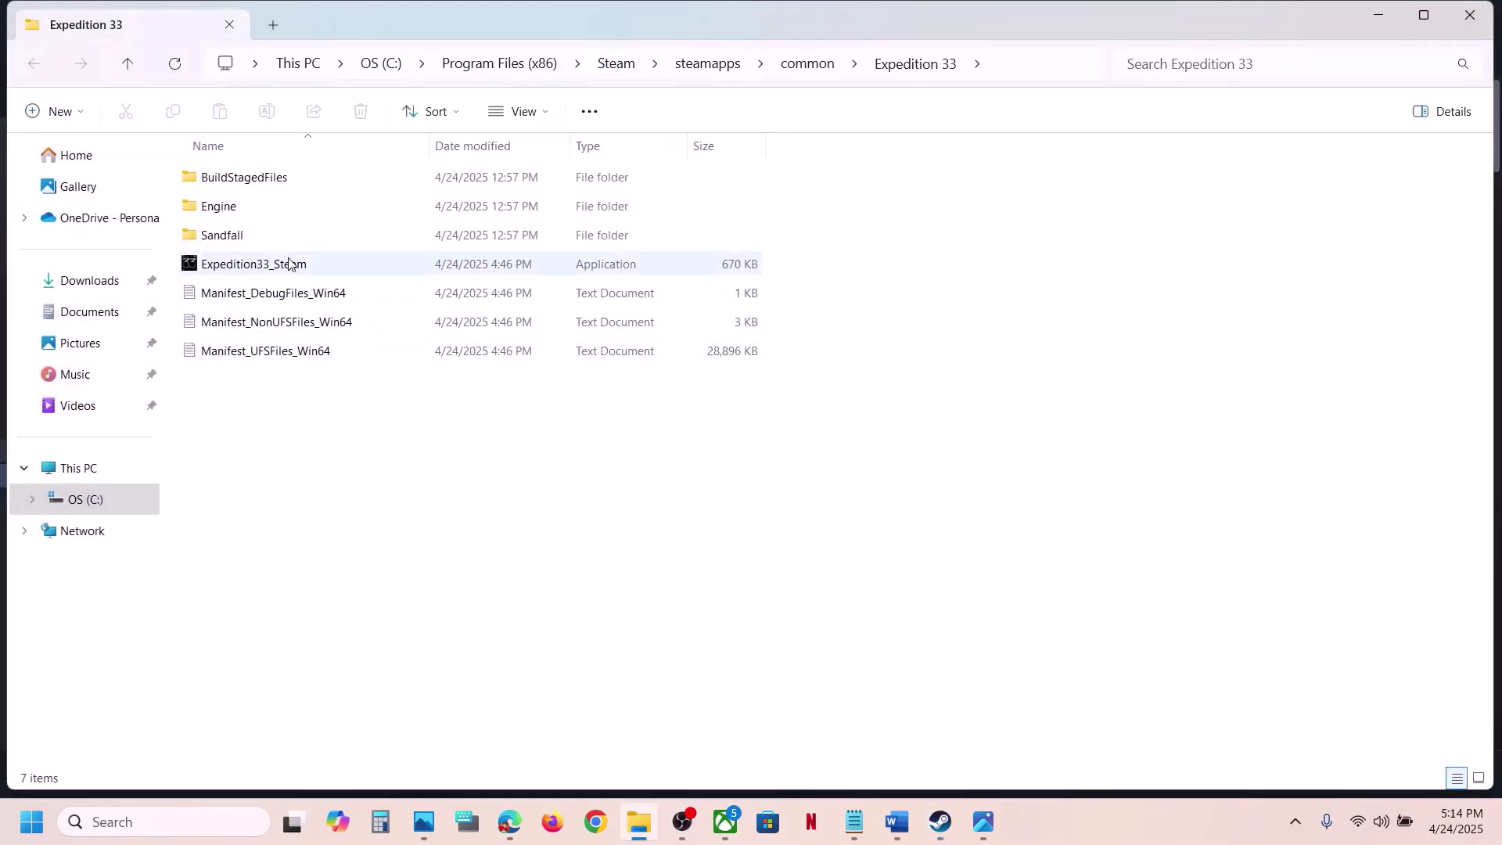
double_click(249, 238)
double_click(243, 185)
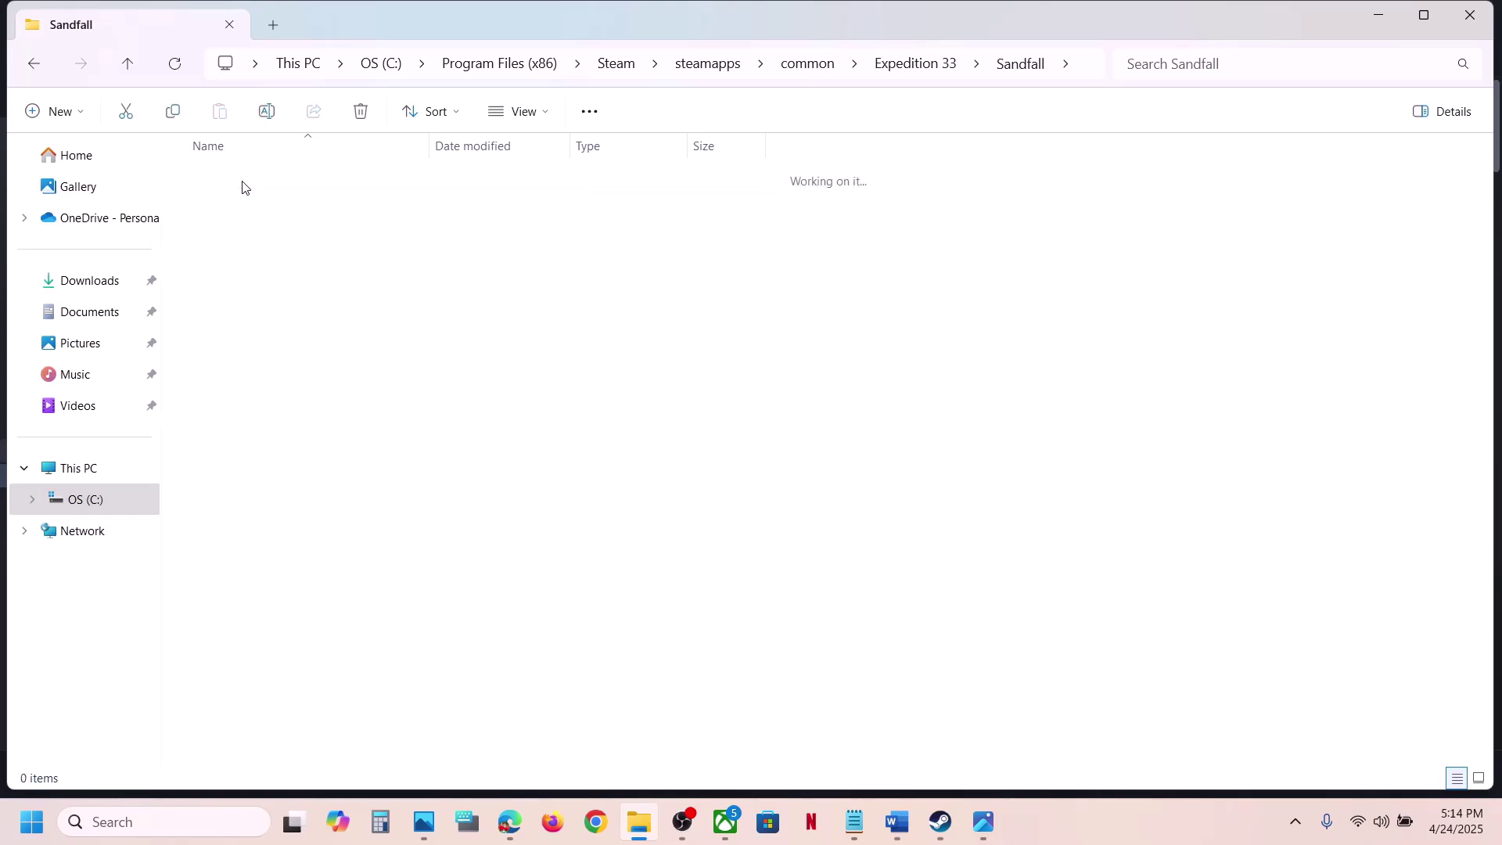
double_click(242, 184)
left_click(289, 265)
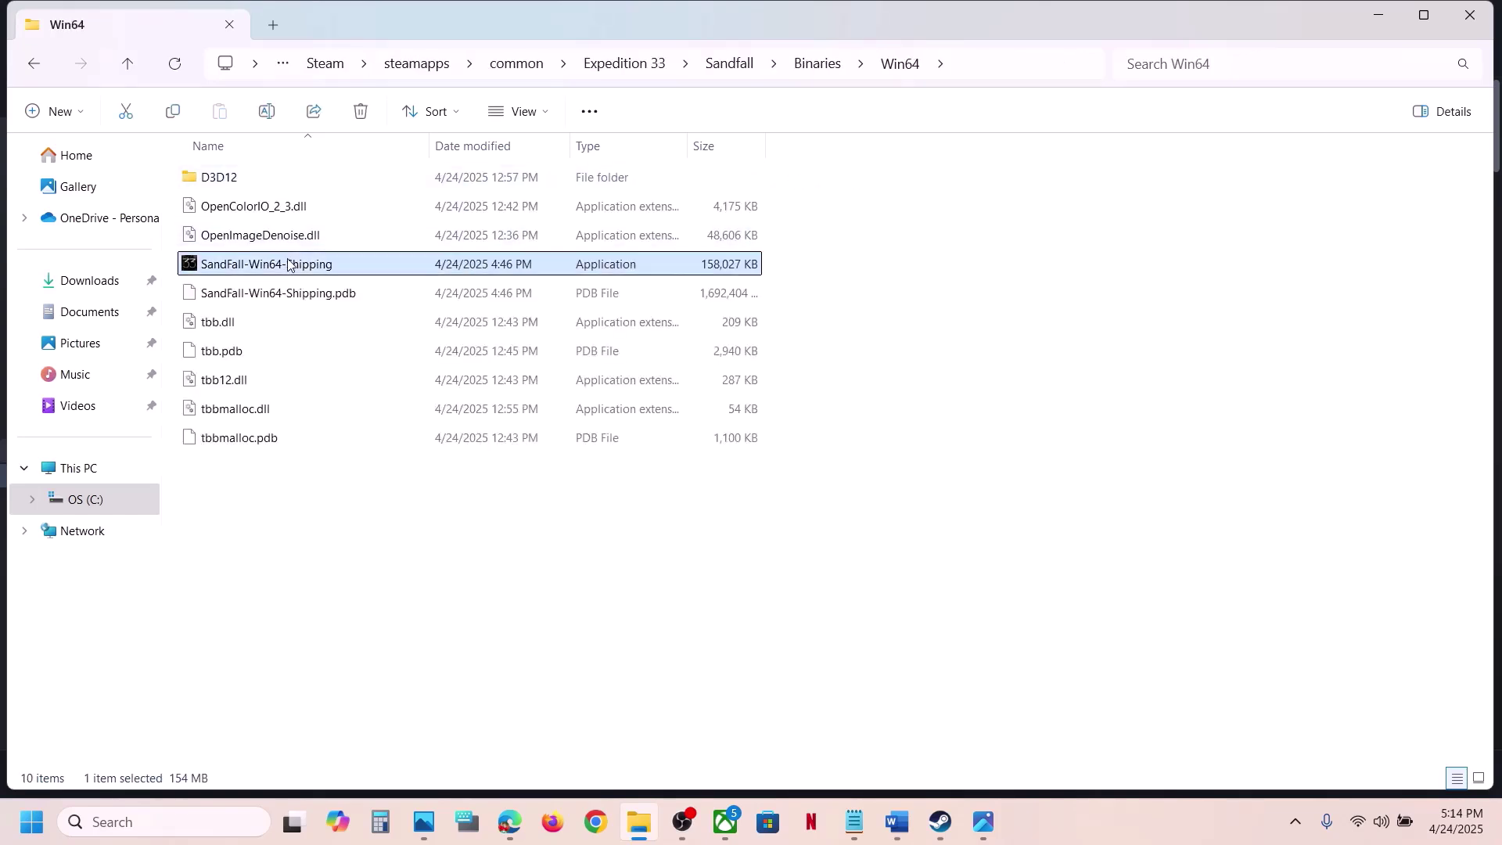
Step: Set SandFall-Win64-Shipping to run as an administrator in its compatibility properties and apply the change
right_click(325, 268)
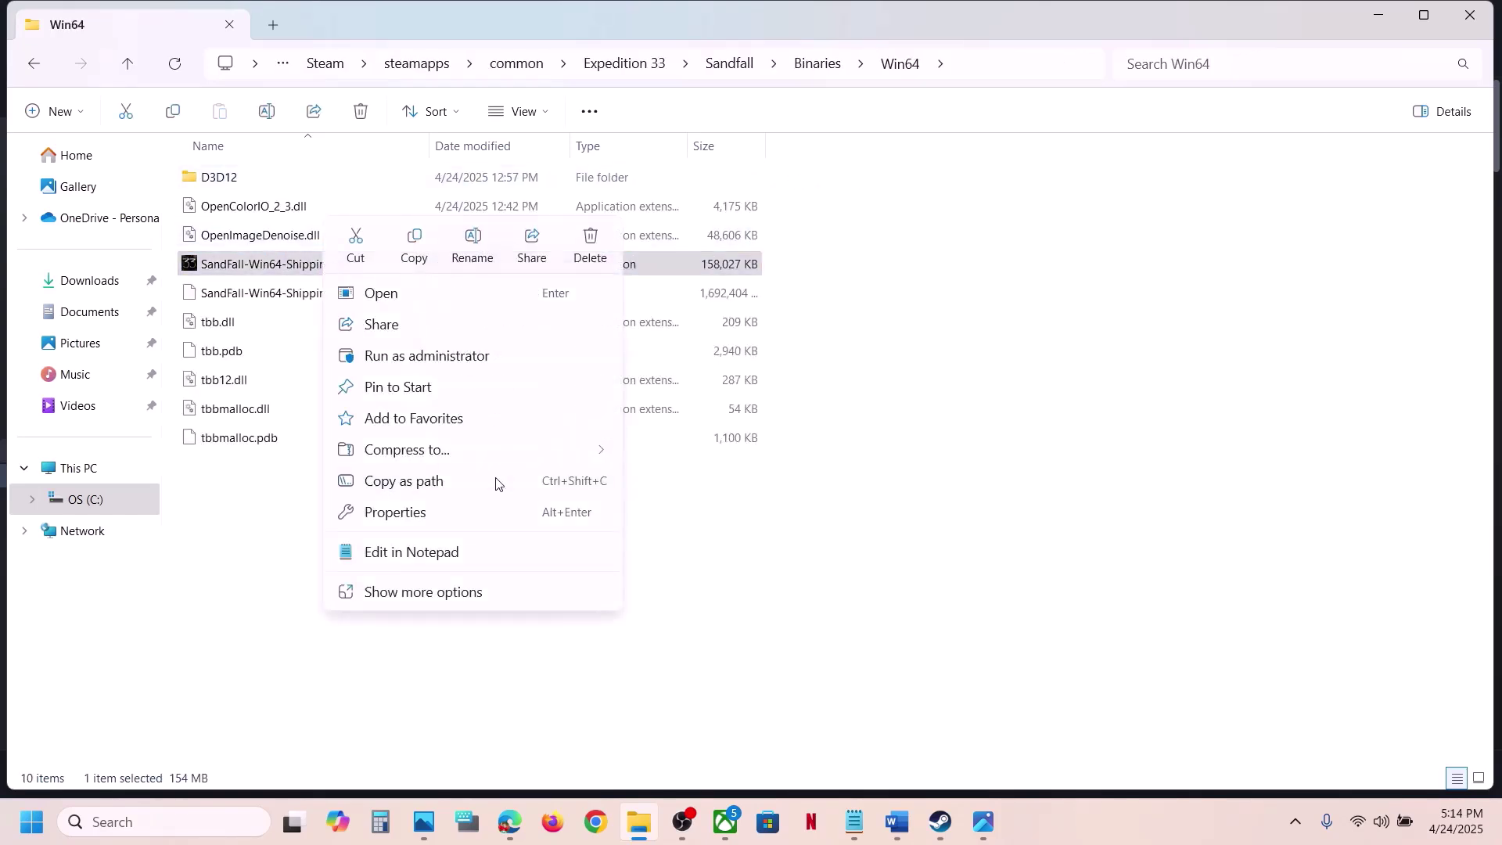
left_click(435, 511)
left_click(510, 311)
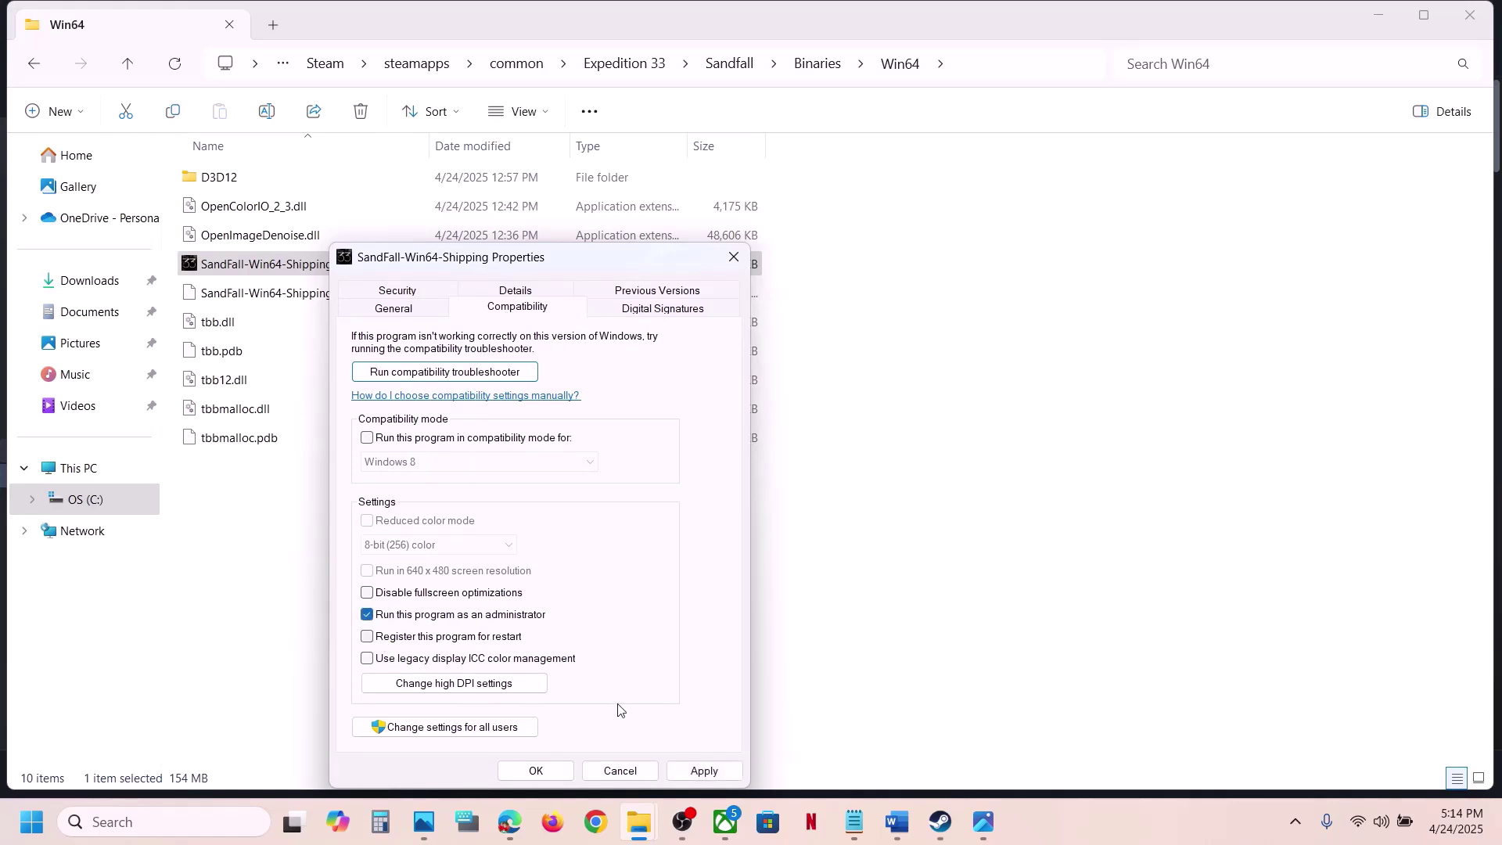
left_click(705, 770)
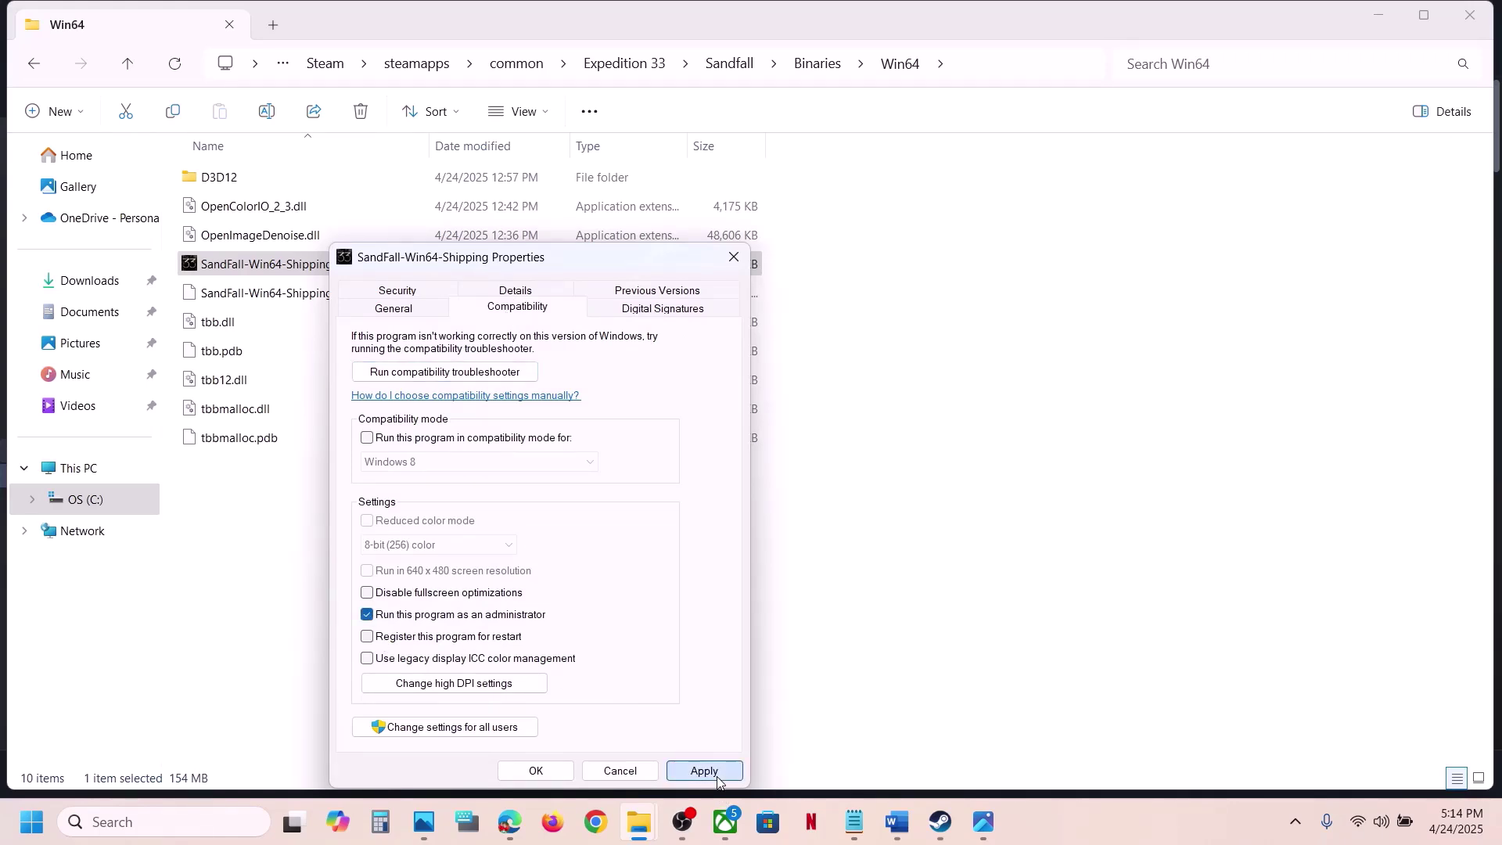
left_click(537, 771)
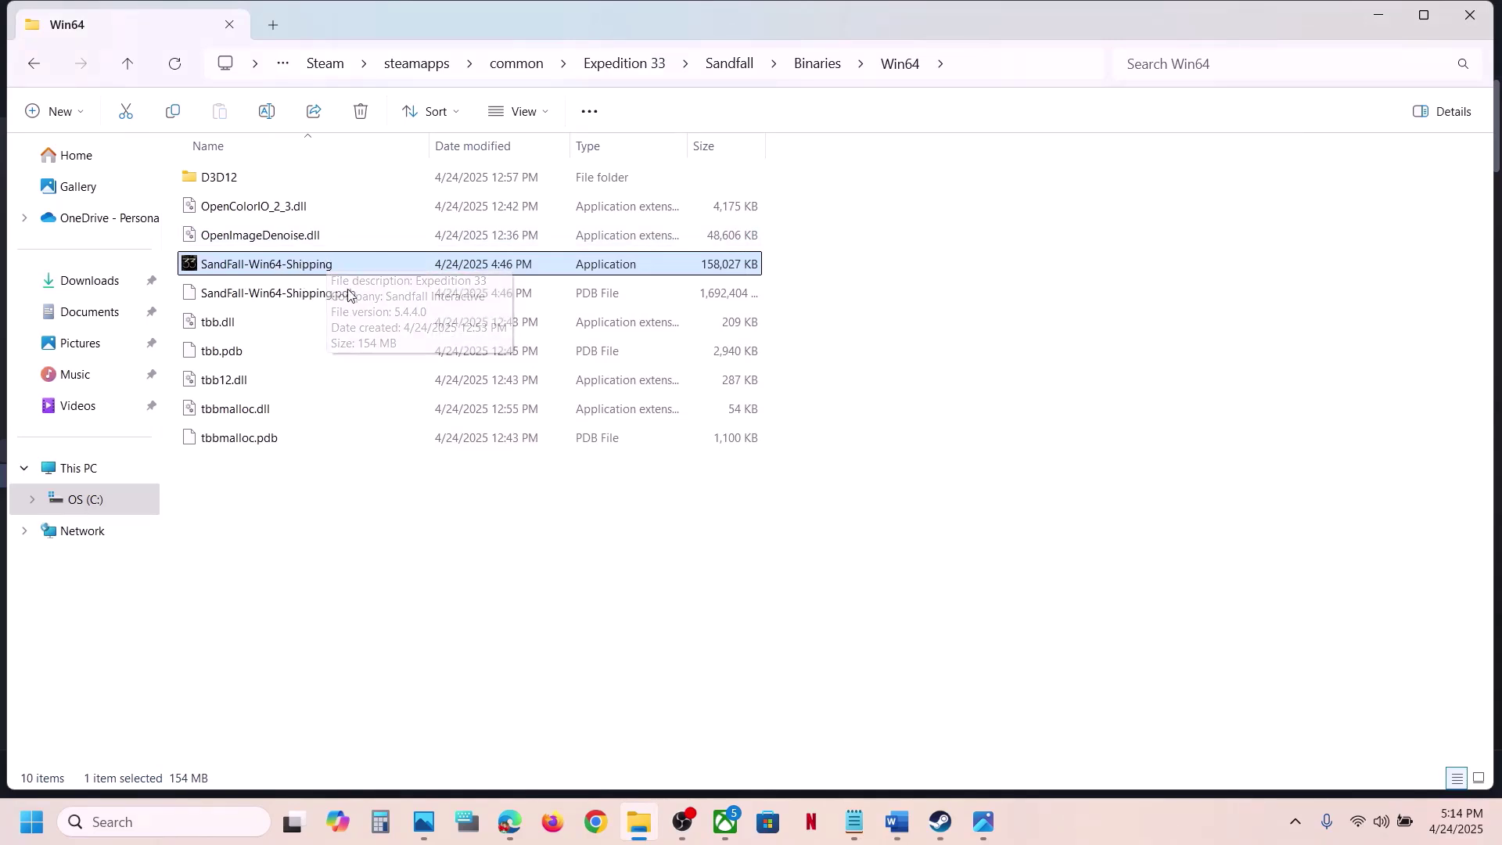
Step: Enable compatibility mode for Windows 8 in SandFall-Win64-Shipping's properties and apply the change
right_click(289, 274)
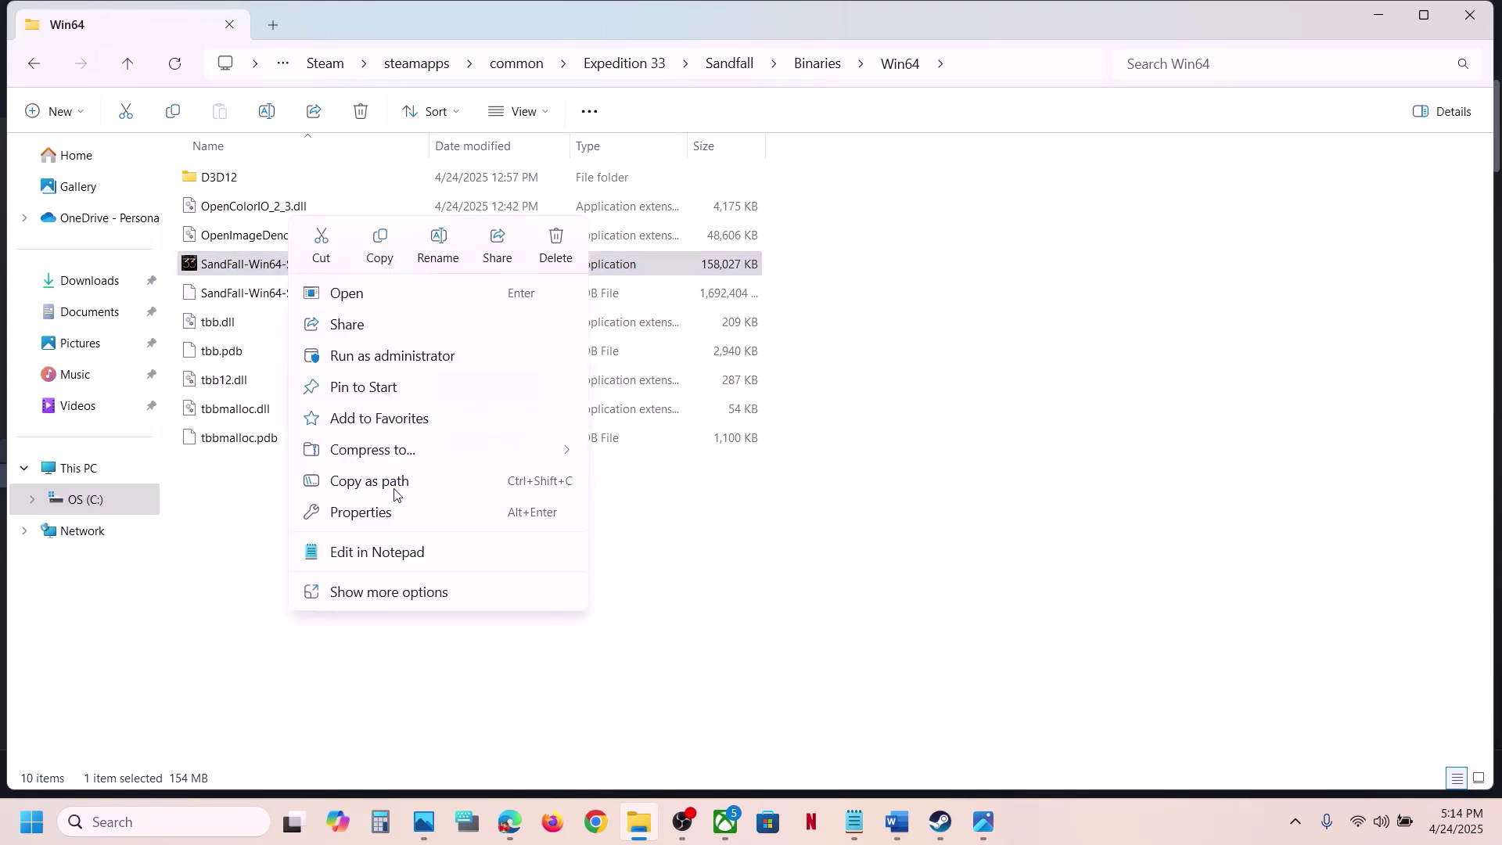
left_click(373, 523)
left_click(483, 309)
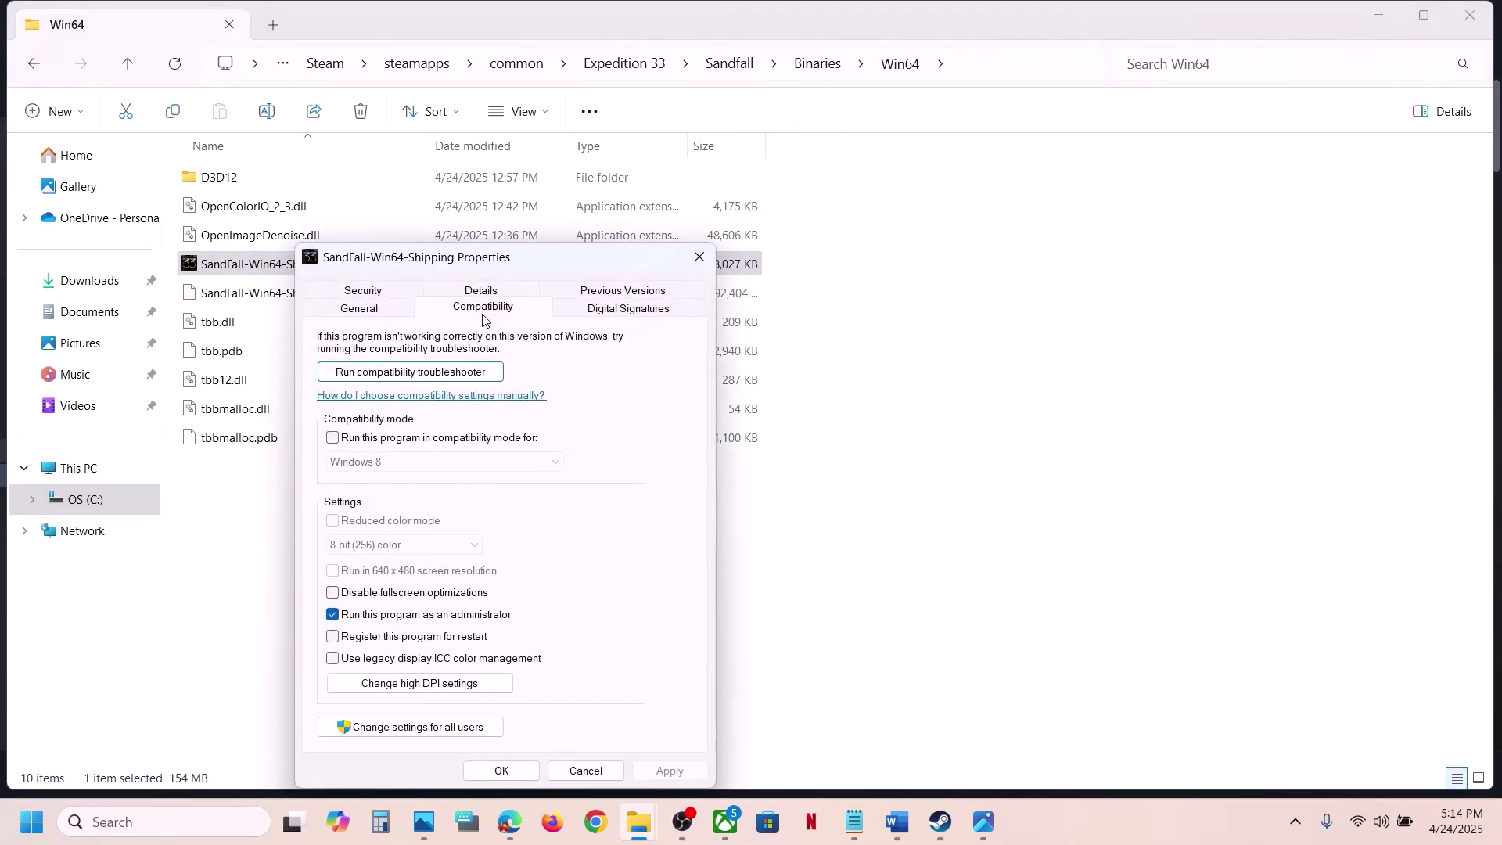
left_click(338, 445)
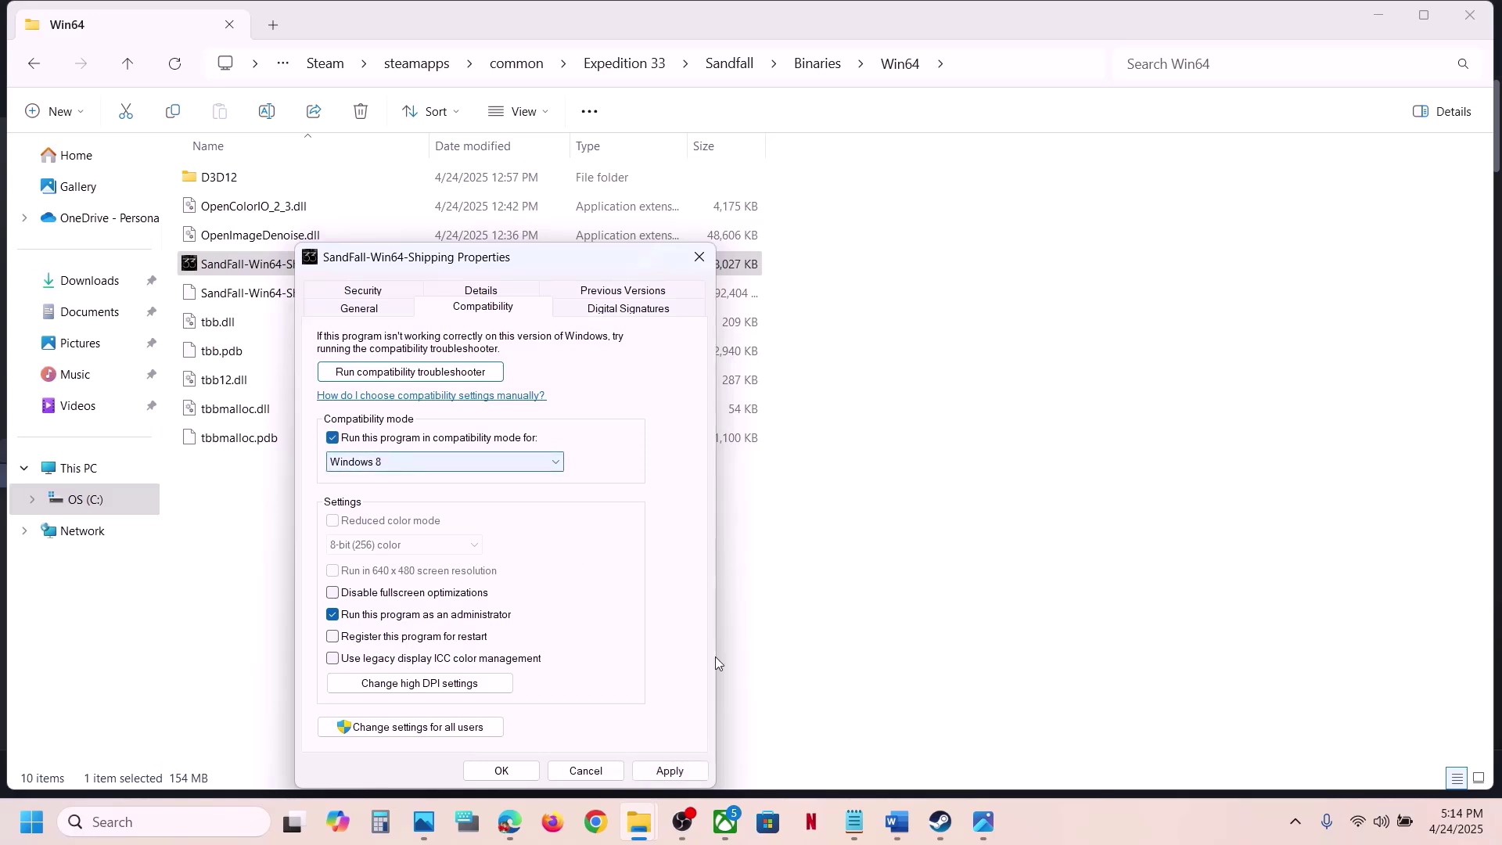
left_click(670, 772)
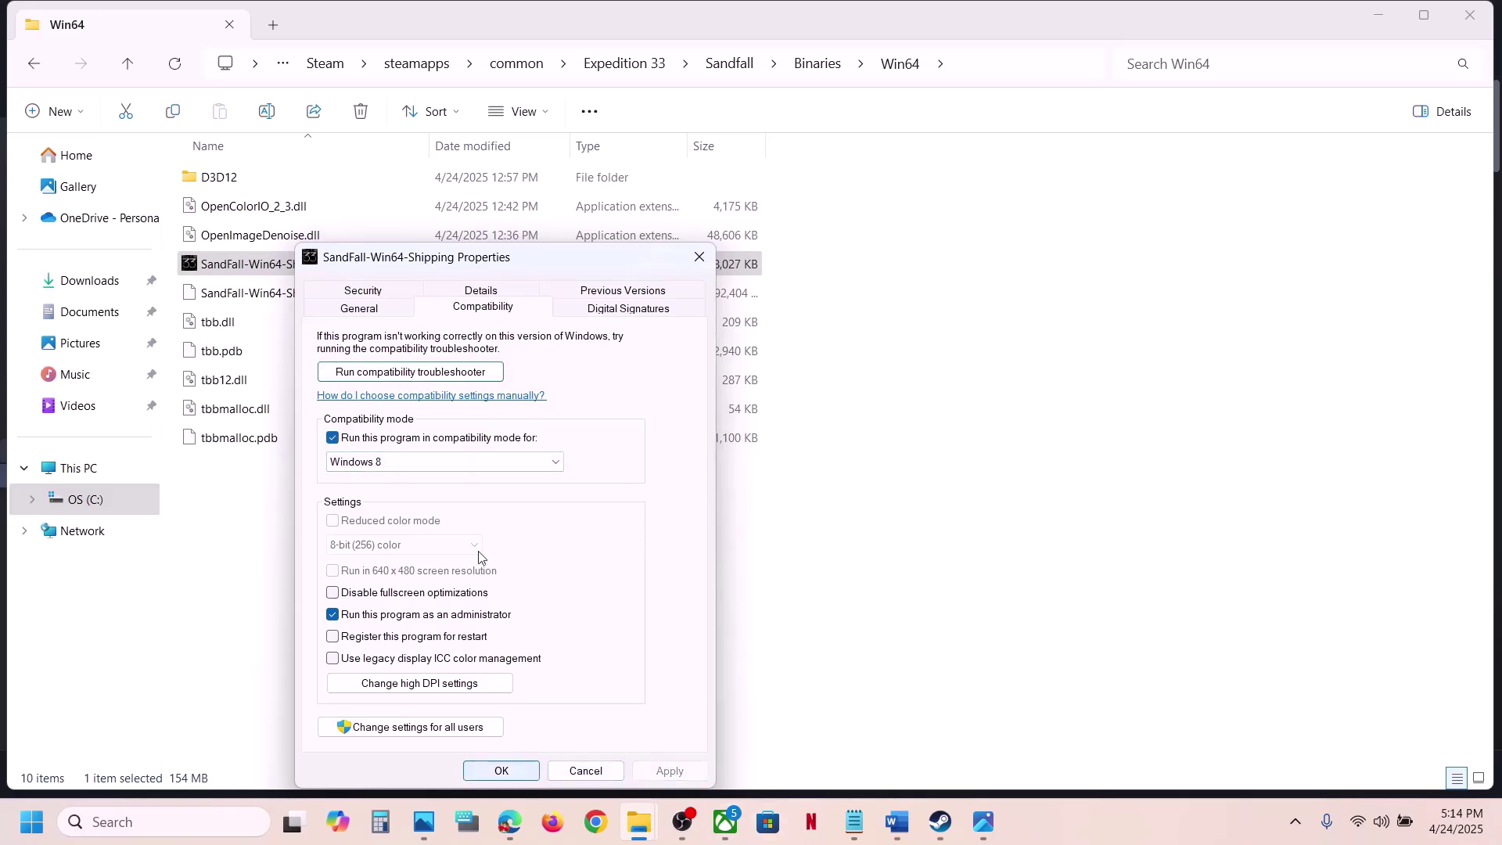
Step: Set SandFall-Win64-Shipping's compatibility mode to Windows 7, disable fullscreen optimizations, and save the properties
left_click(386, 464)
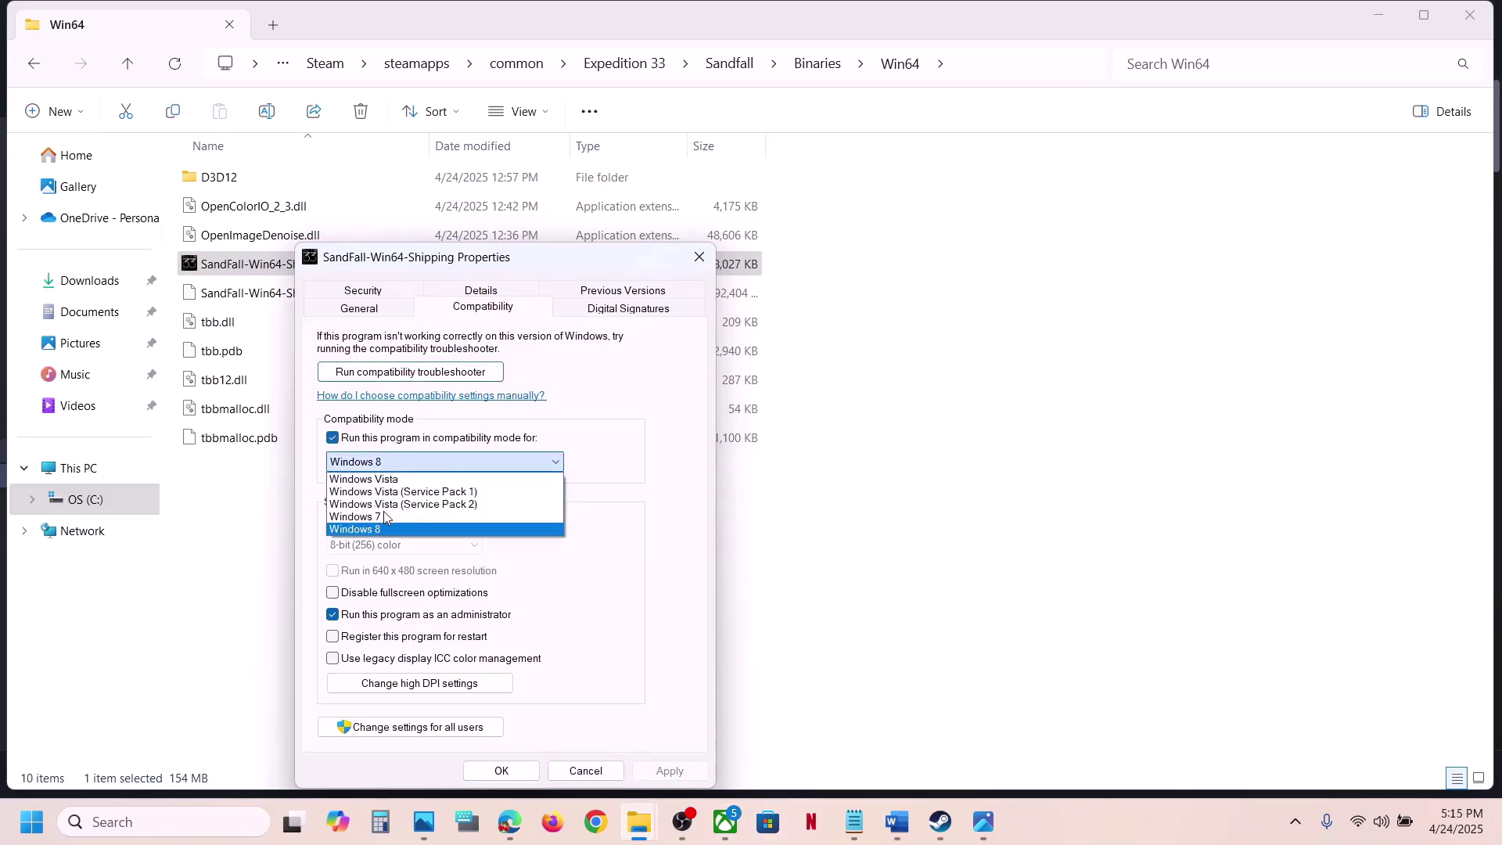
left_click(384, 517)
left_click(671, 771)
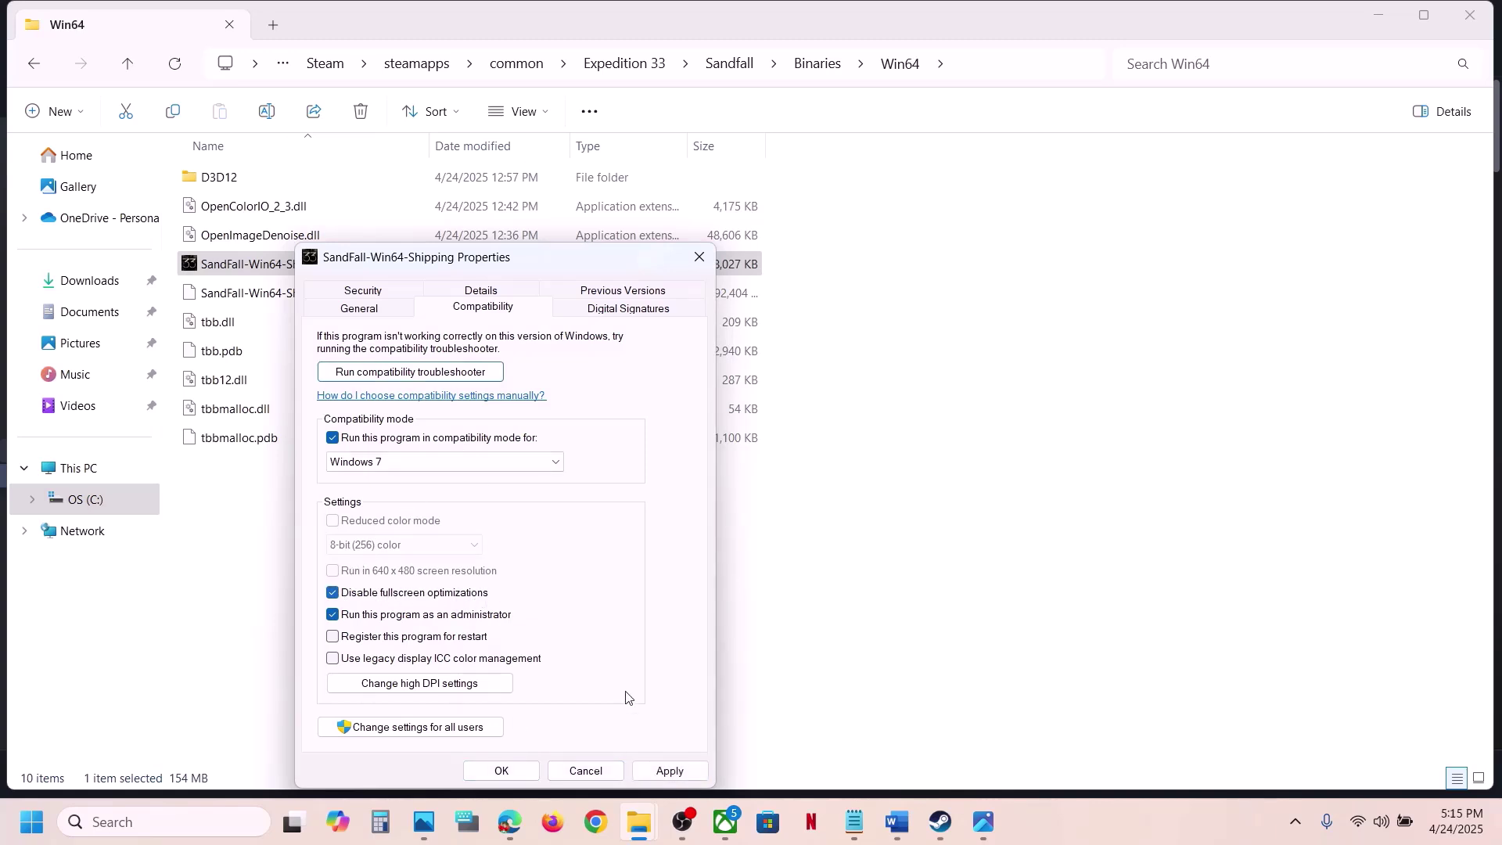
left_click(503, 772)
Step: Turn off compatibility mode, disabled fullscreen optimizations and run as administrator for SandFall-Win64-Shipping, and save the properties
right_click(312, 272)
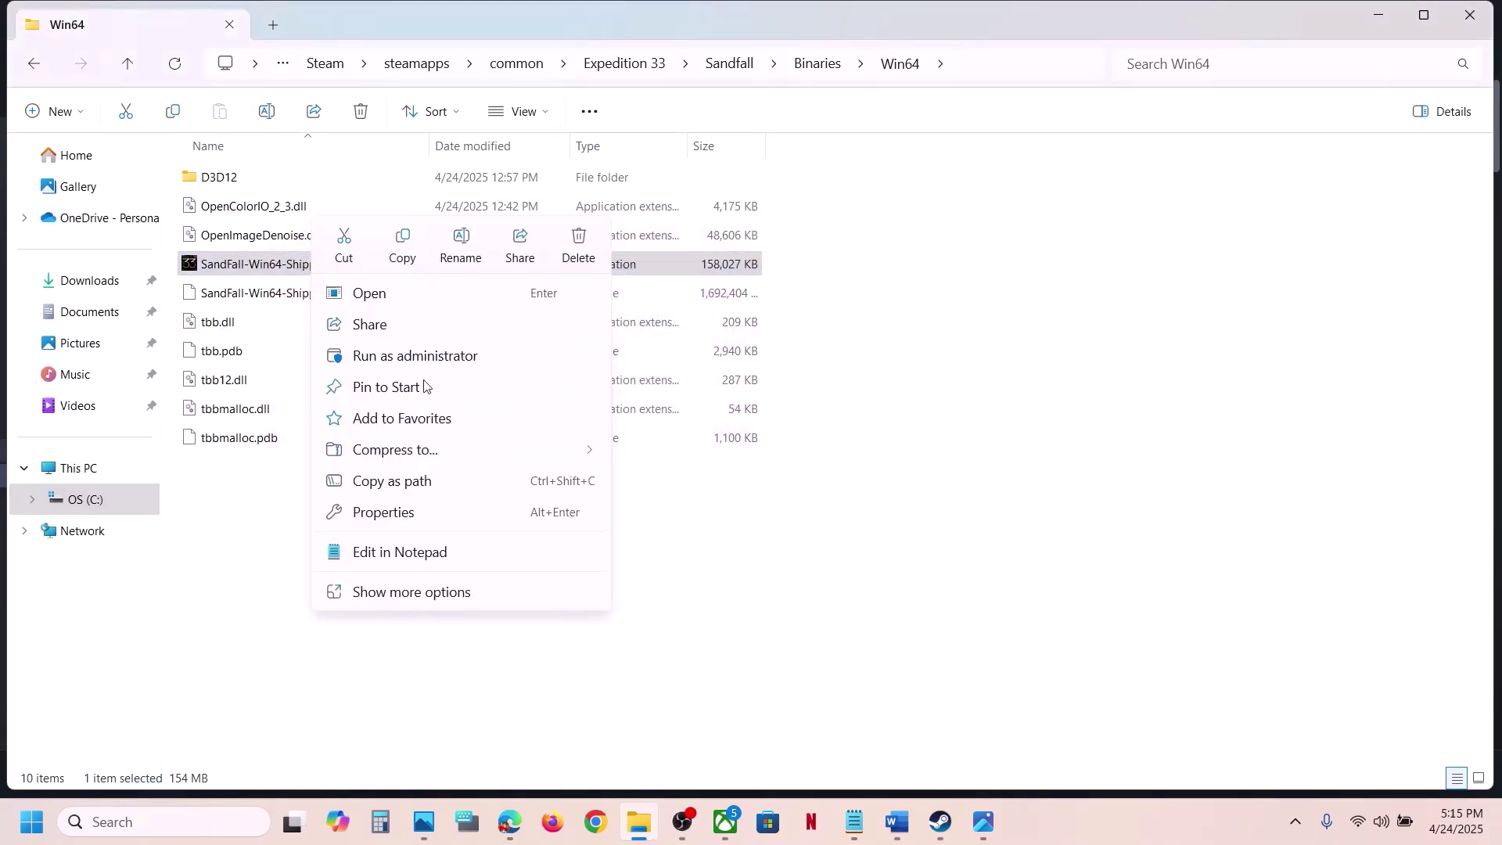
left_click(395, 514)
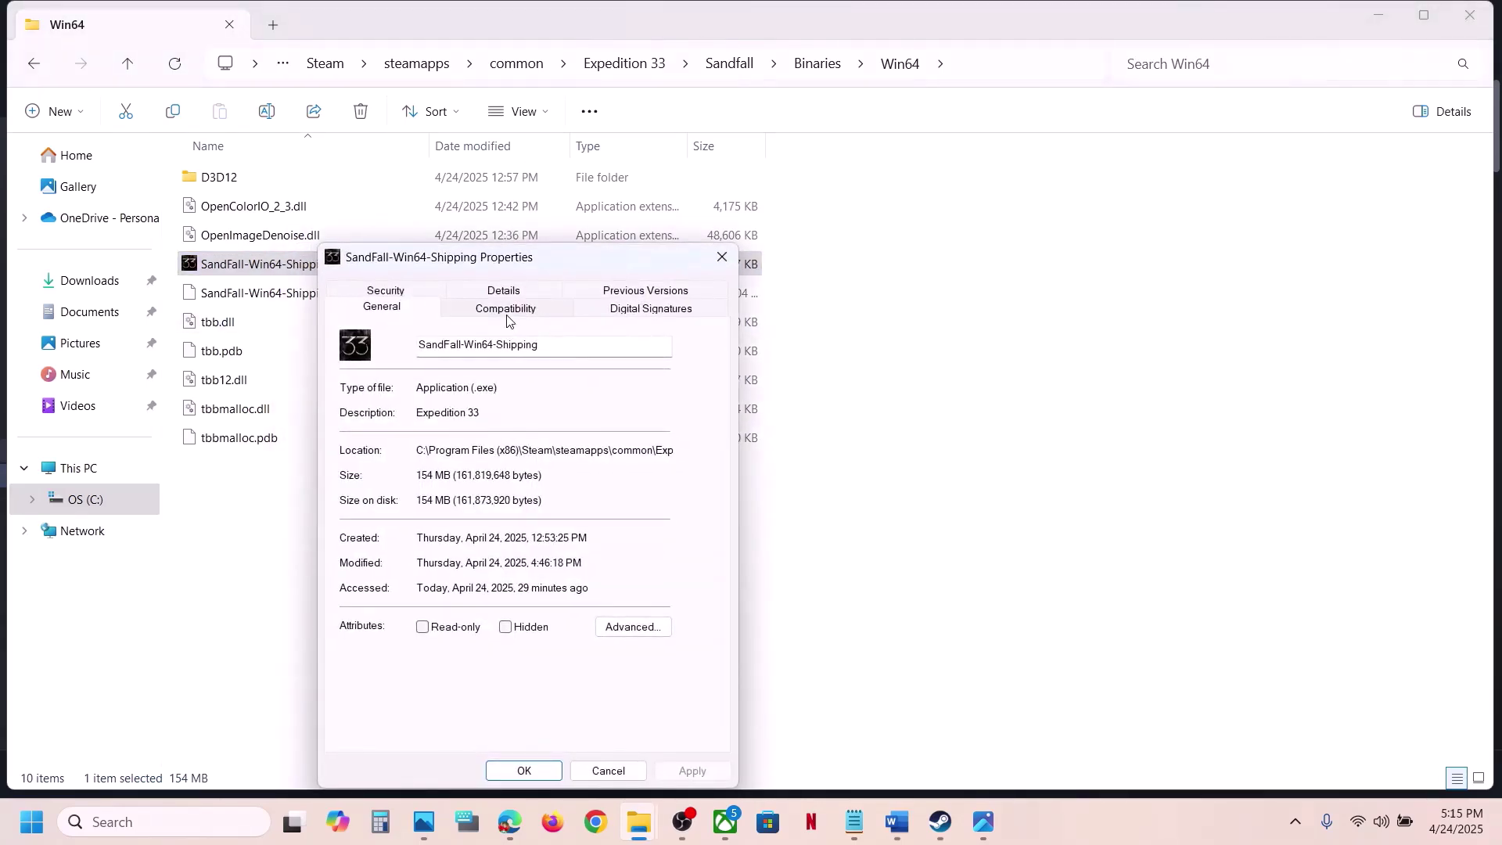
left_click(507, 309)
left_click(356, 438)
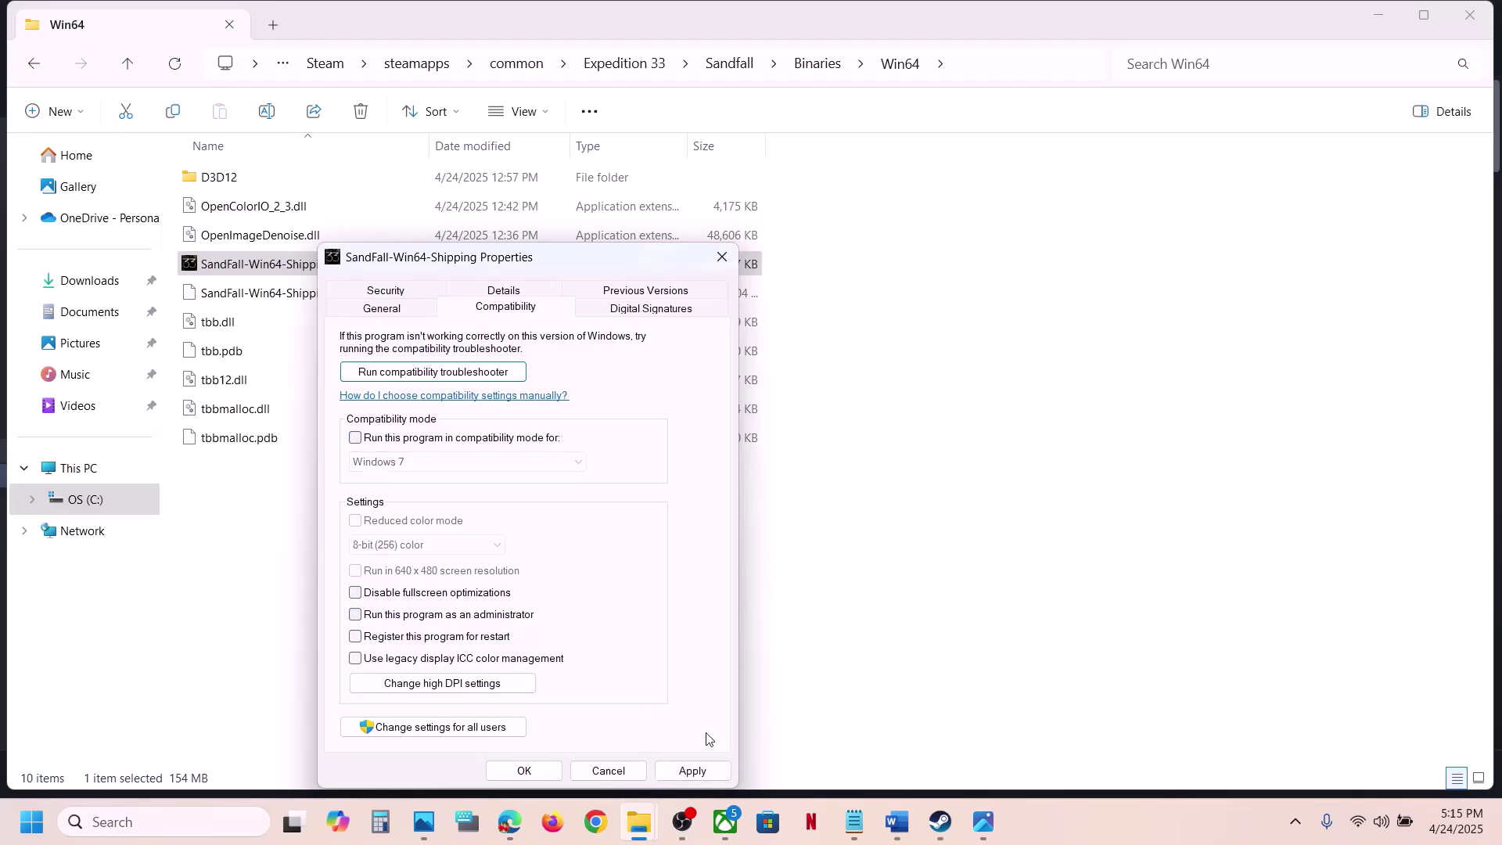
left_click(693, 770)
left_click(523, 771)
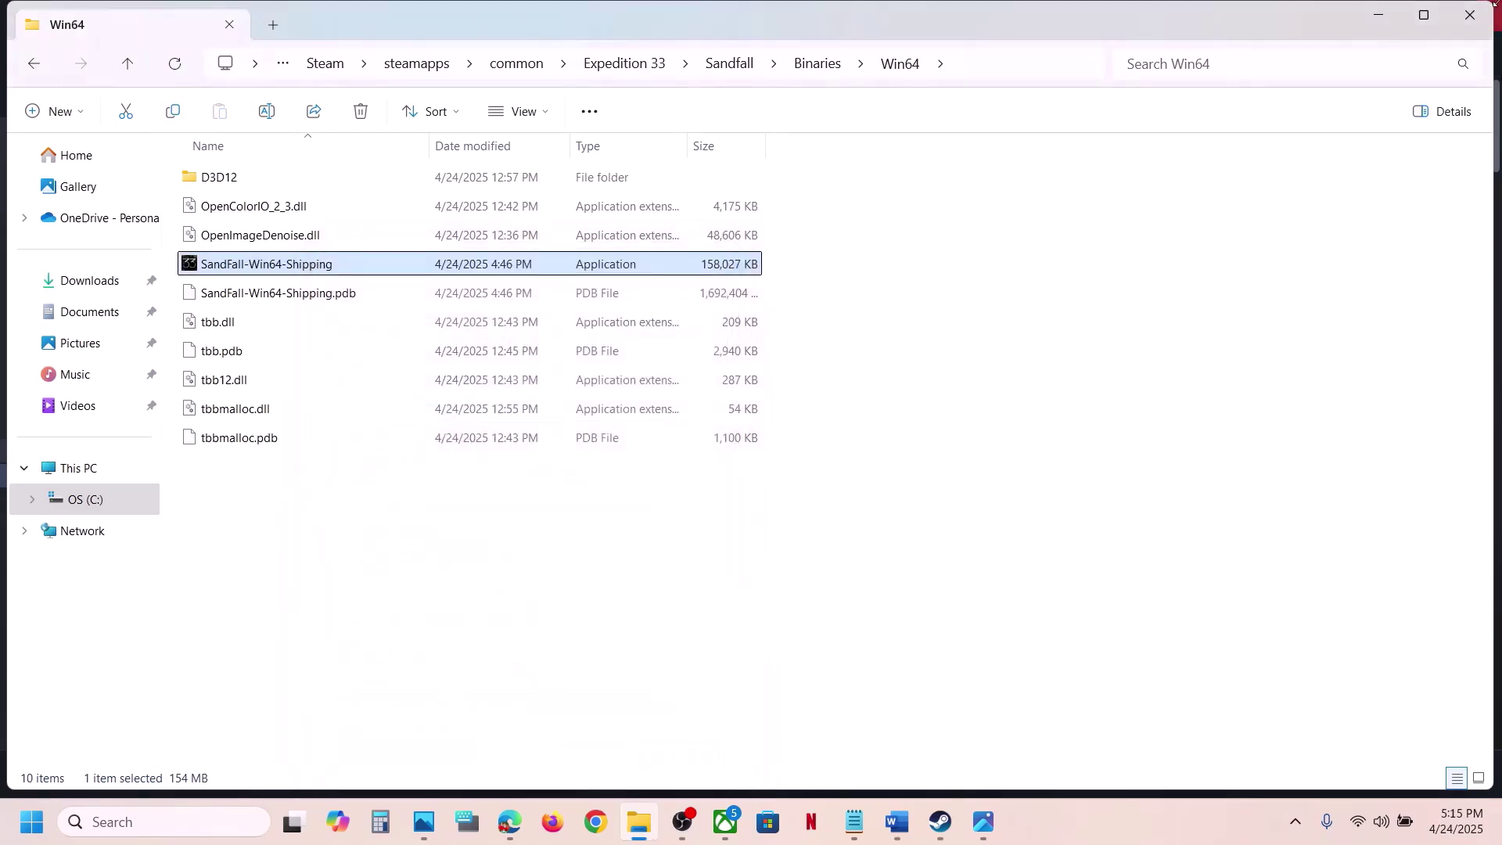
Step: Close the Win64 folder, switch to the Word document, and highlight the Step 6 text "Do not overclock (set it to default)"
left_click(1490, 7)
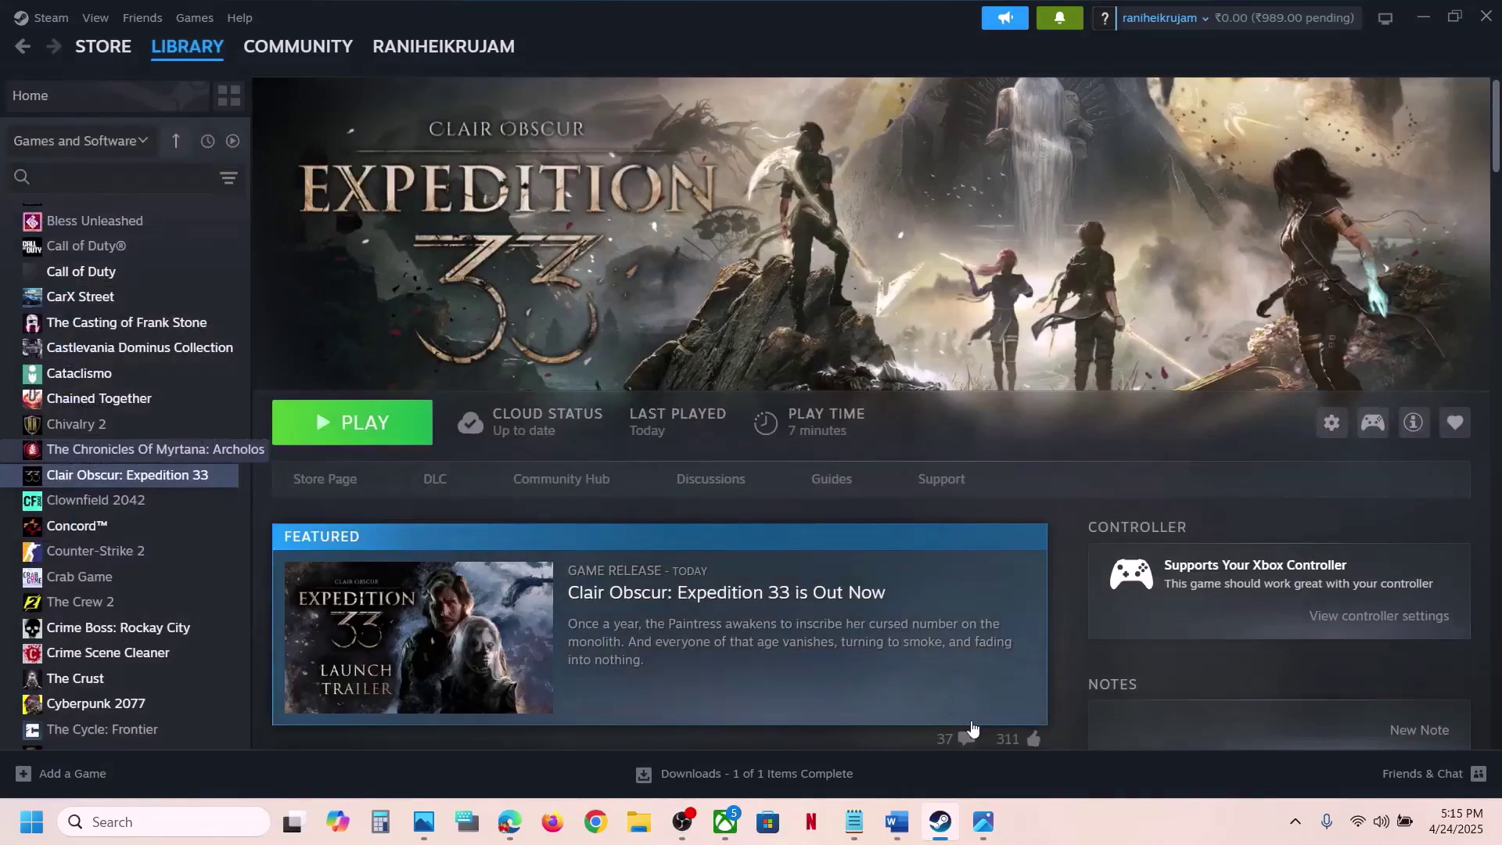
left_click(896, 839)
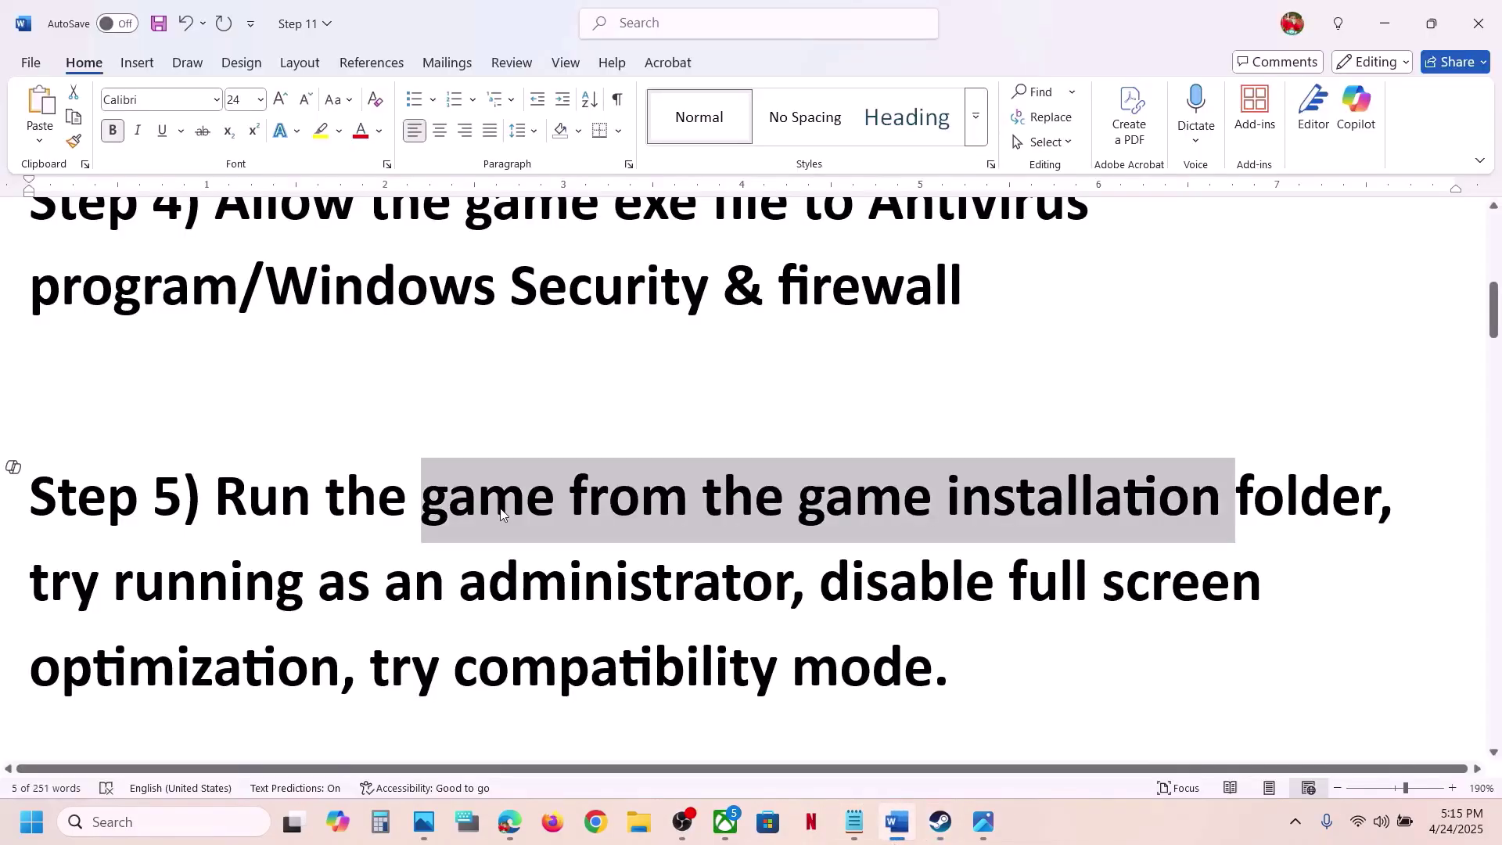
scroll(502, 514, "down", 8)
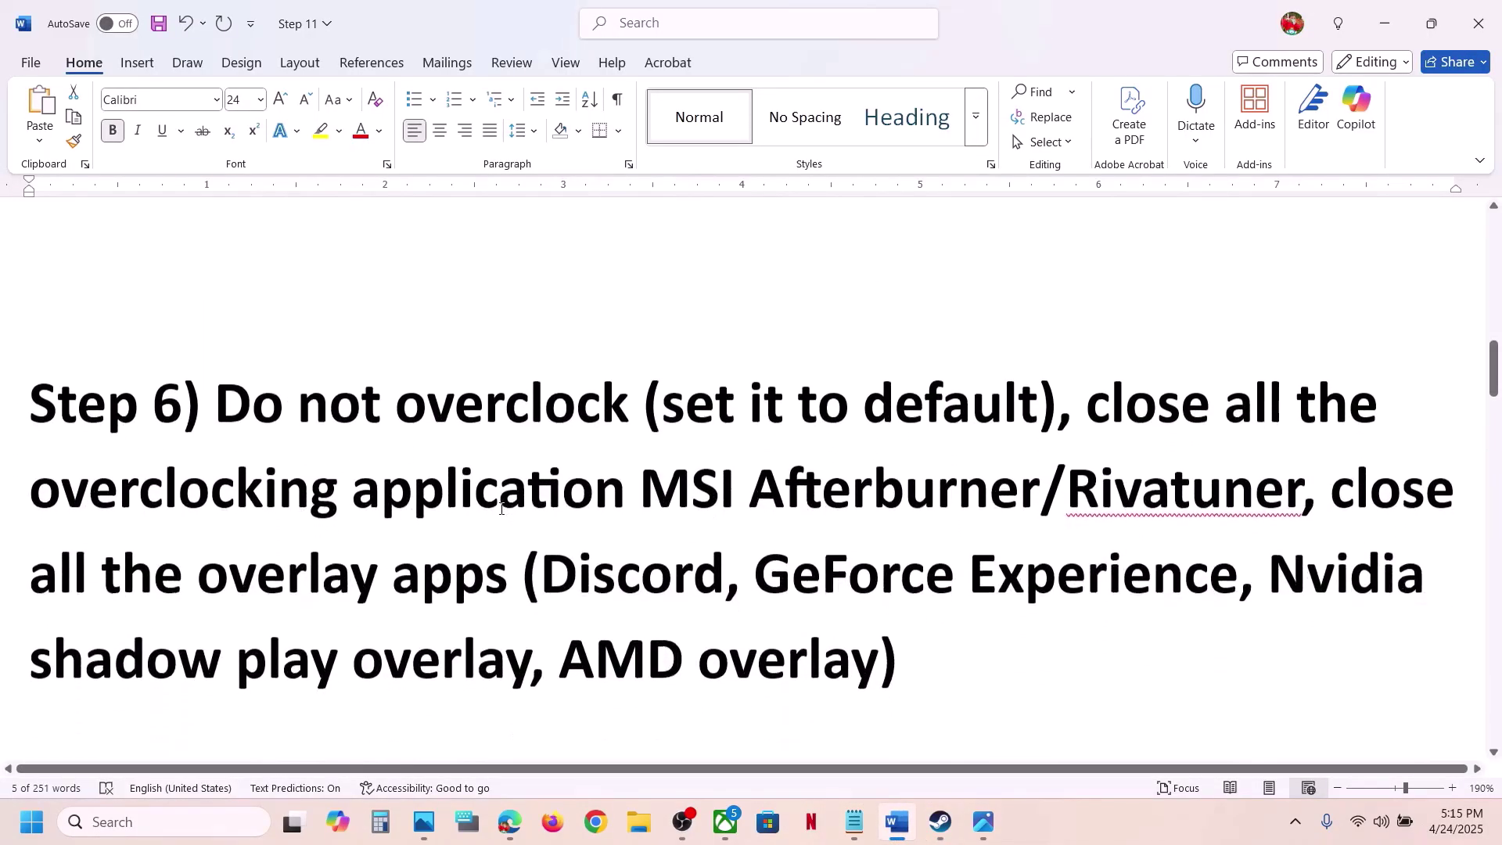
left_click_drag(245, 415, 630, 411)
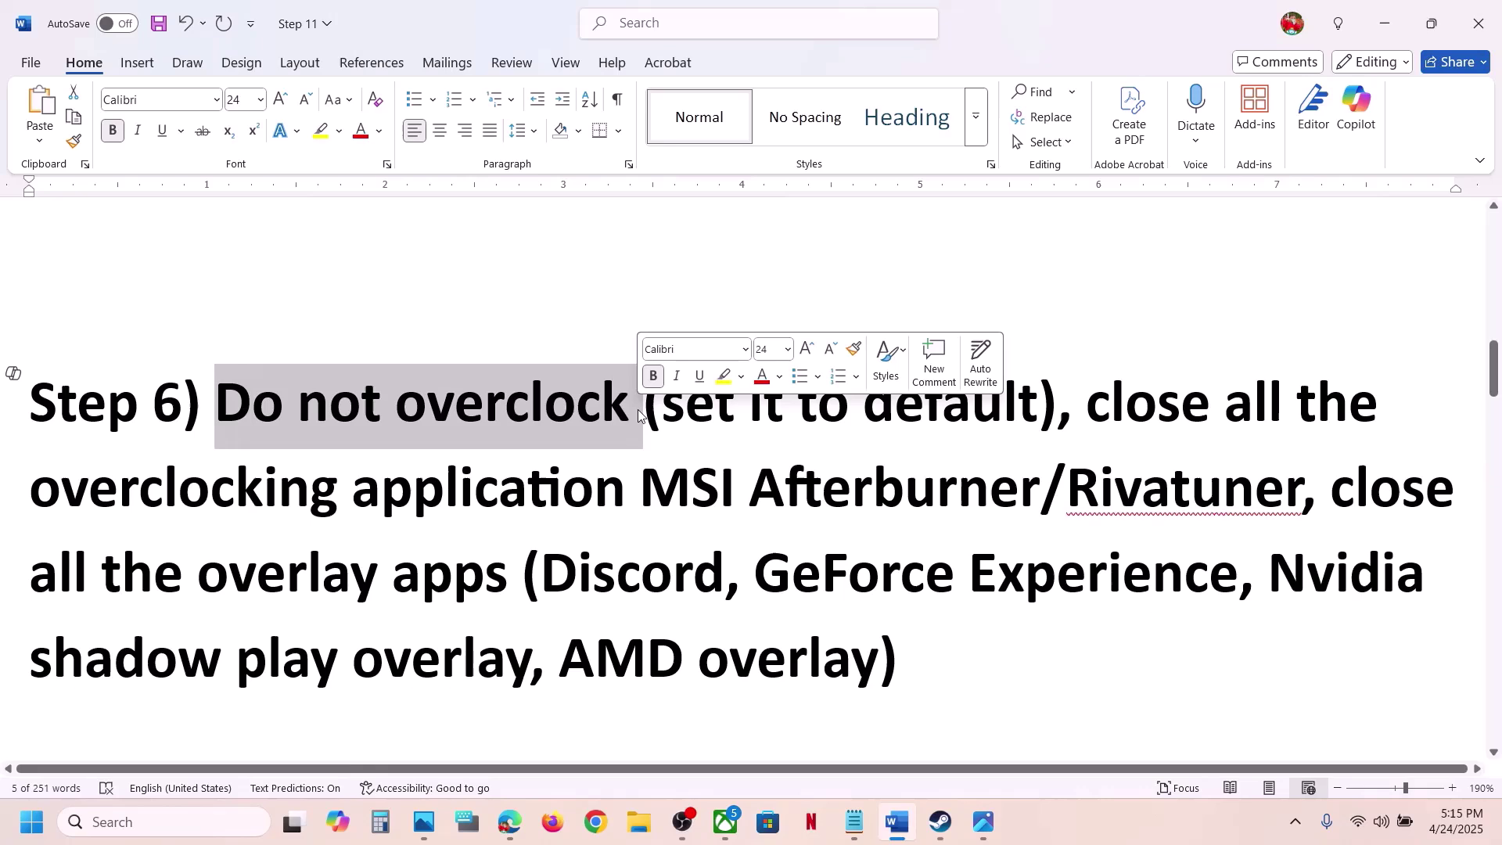
left_click(693, 432)
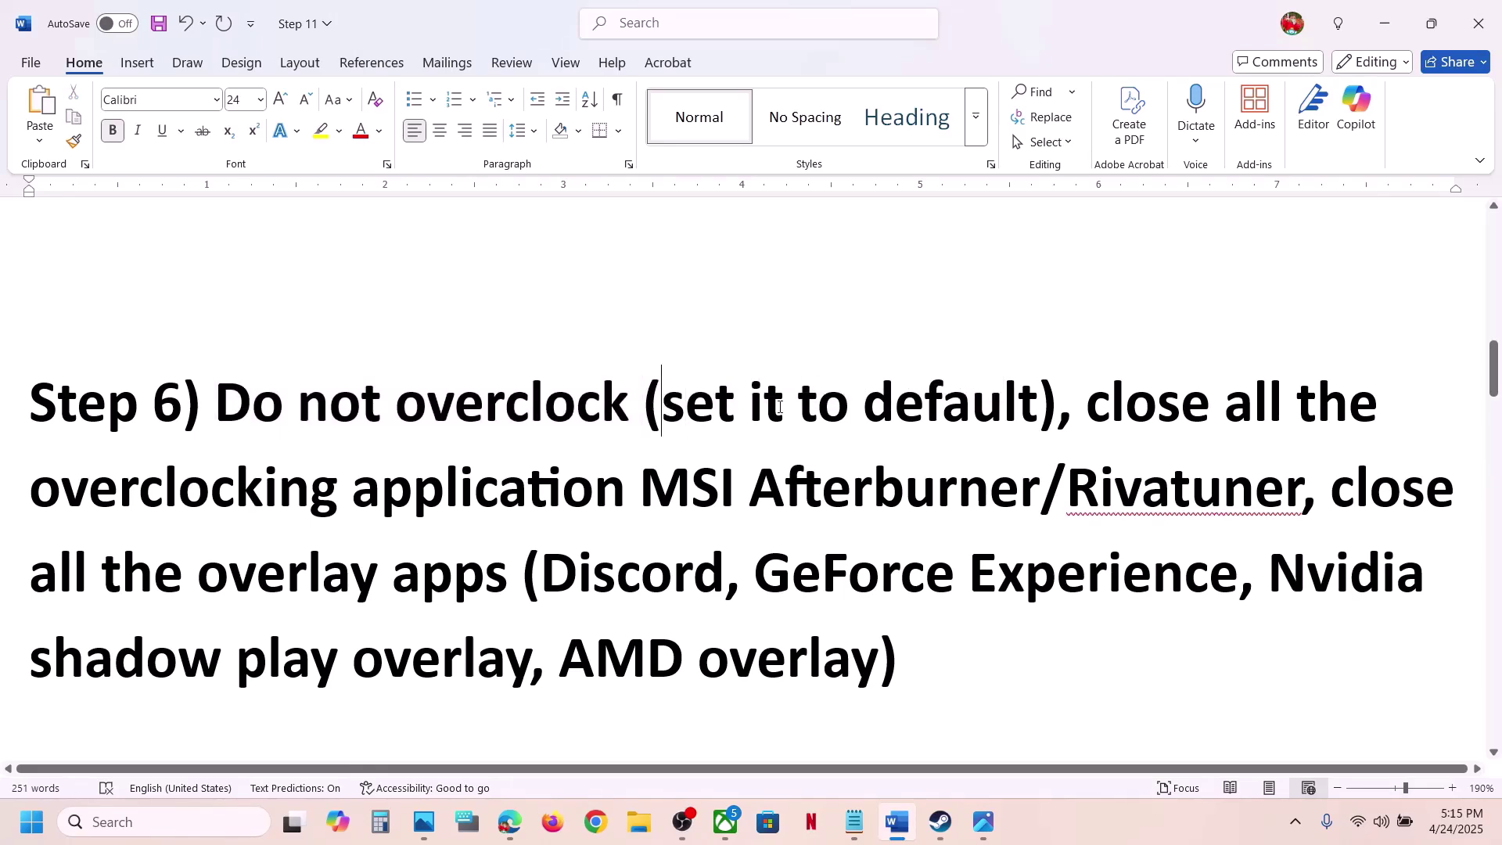
left_click_drag(664, 409, 1040, 407)
left_click_drag(255, 424, 862, 412)
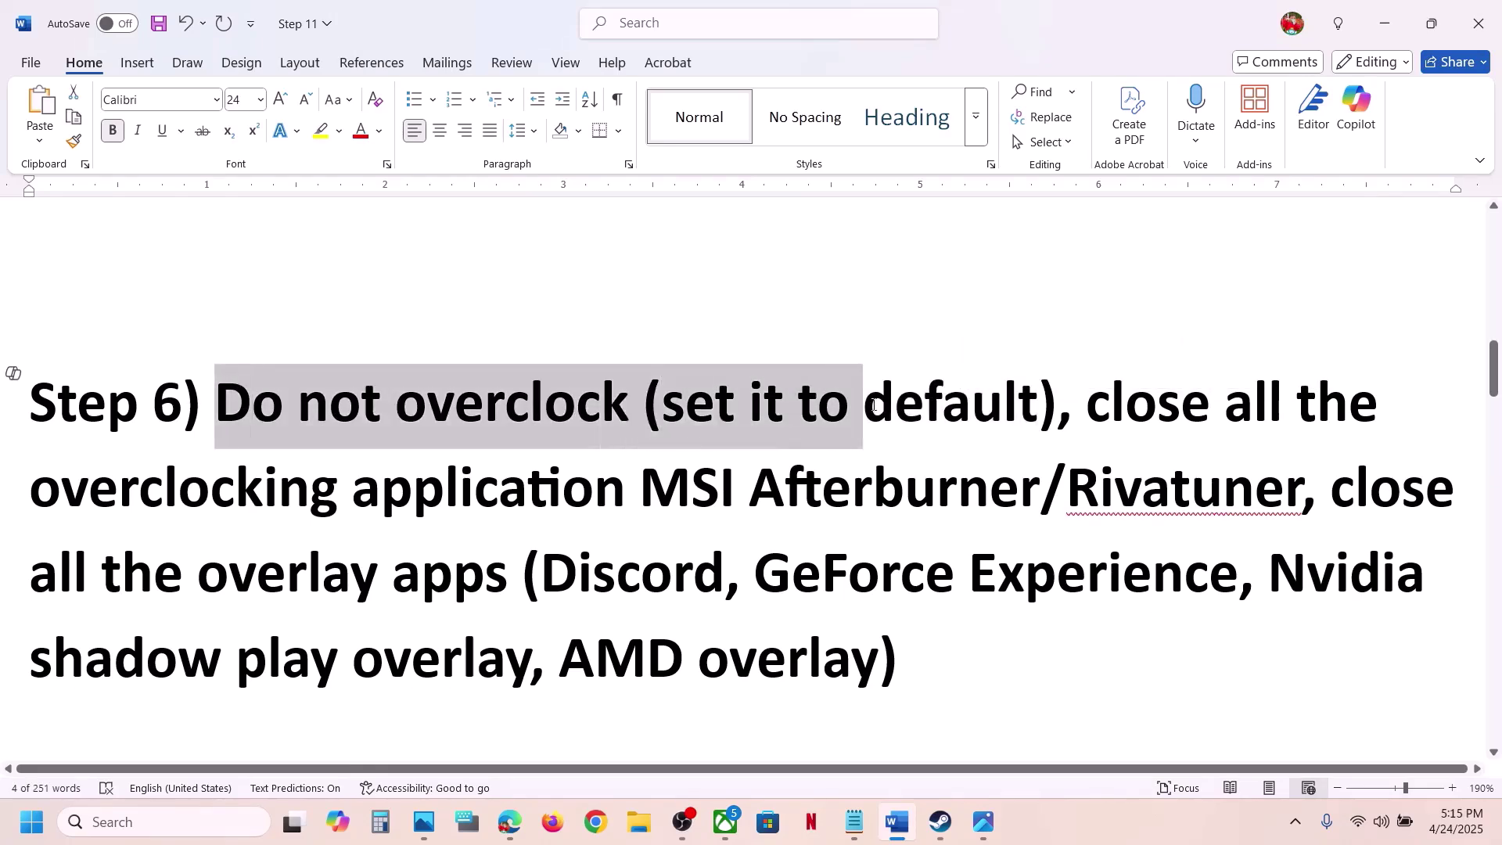
Step: Highlight the Step 6 phrases about closing overclocking applications and overlay apps, and select the word Discord
left_click_drag(1084, 417, 1303, 487)
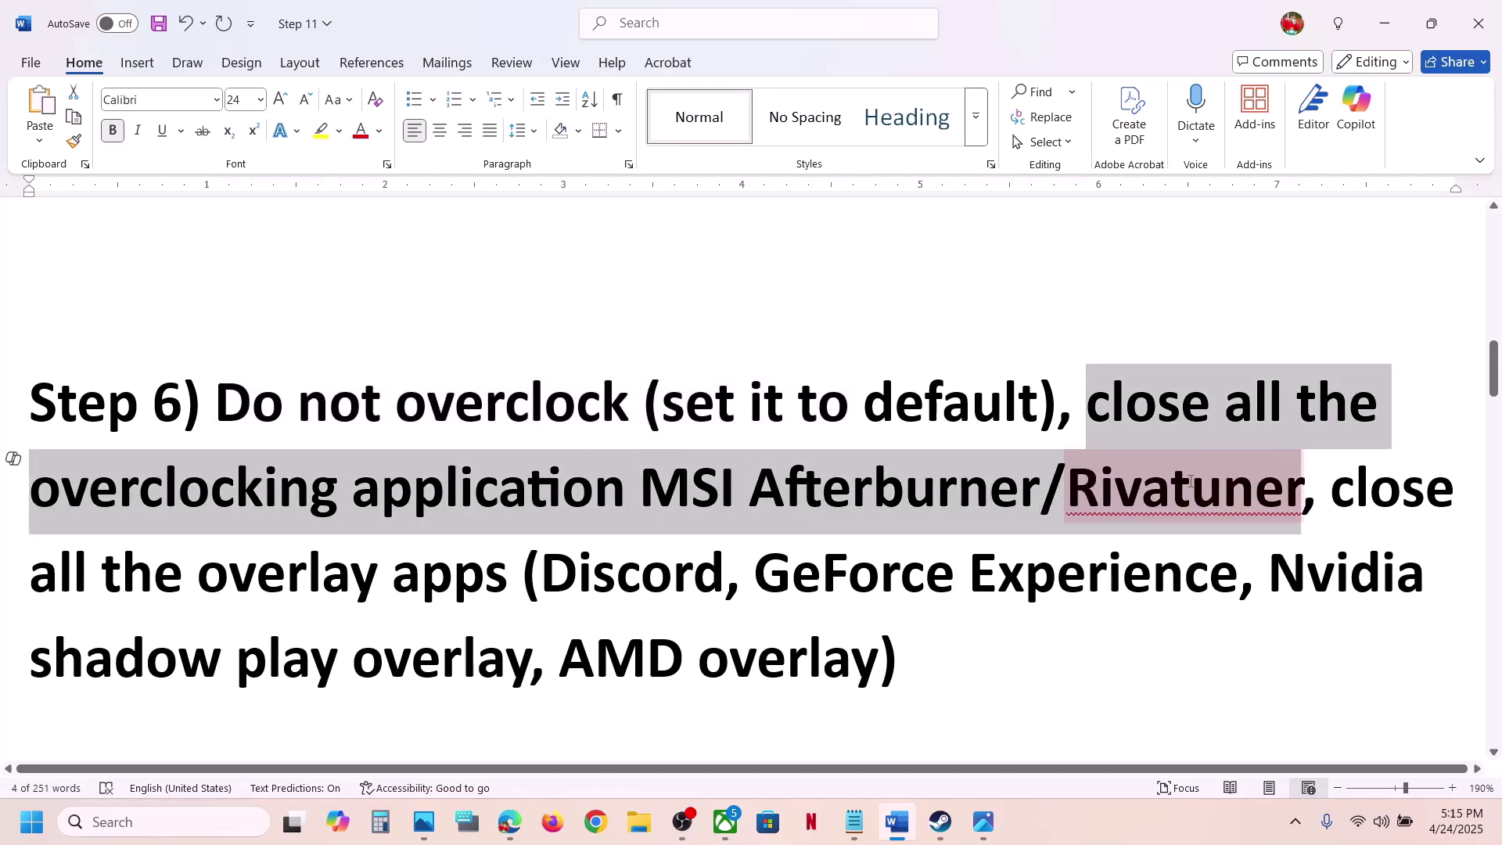
left_click(753, 571)
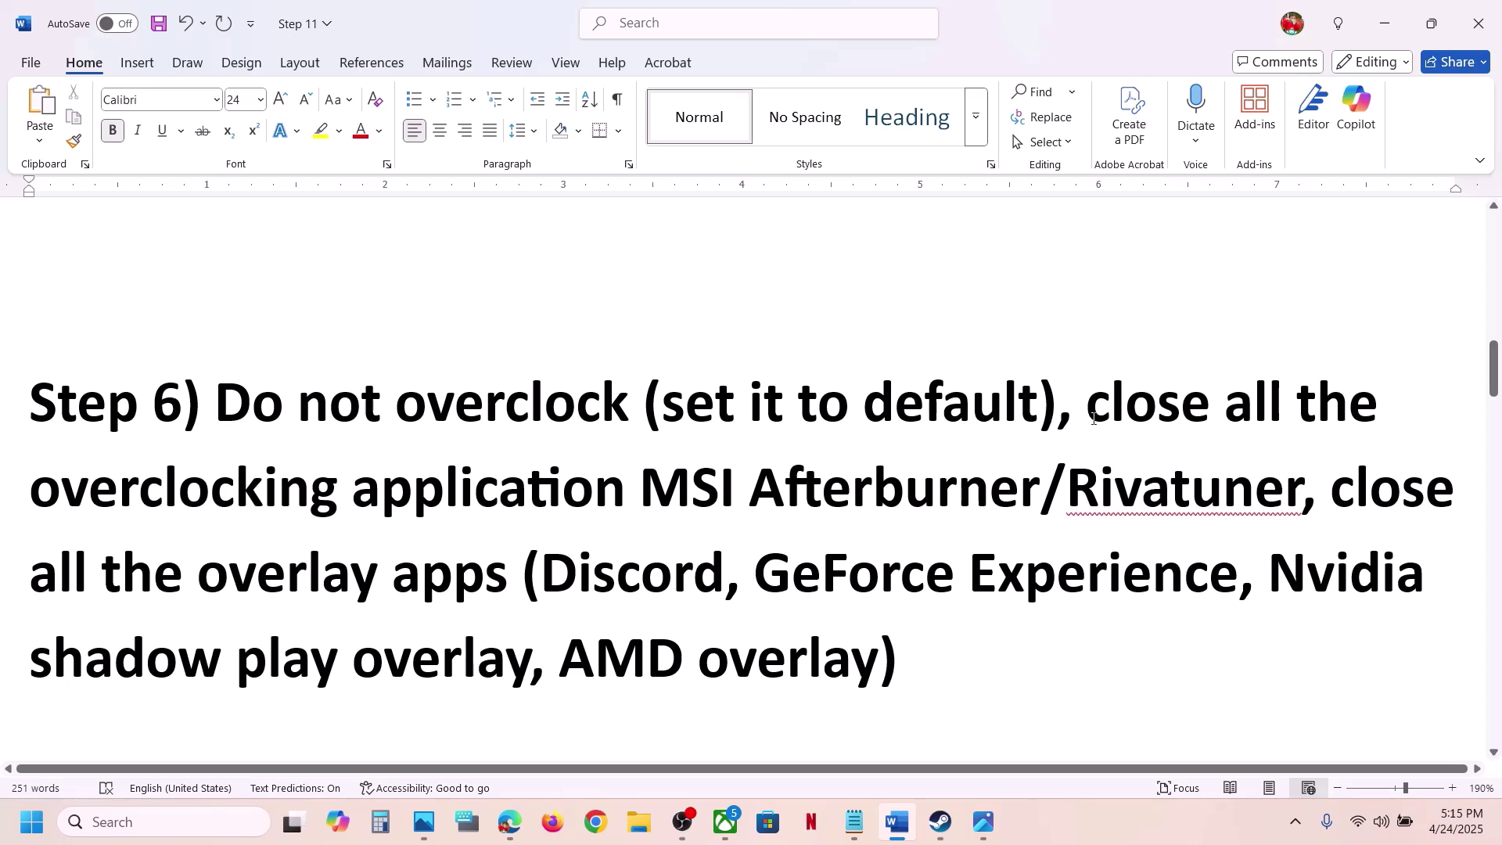
left_click_drag(1183, 426, 1138, 515)
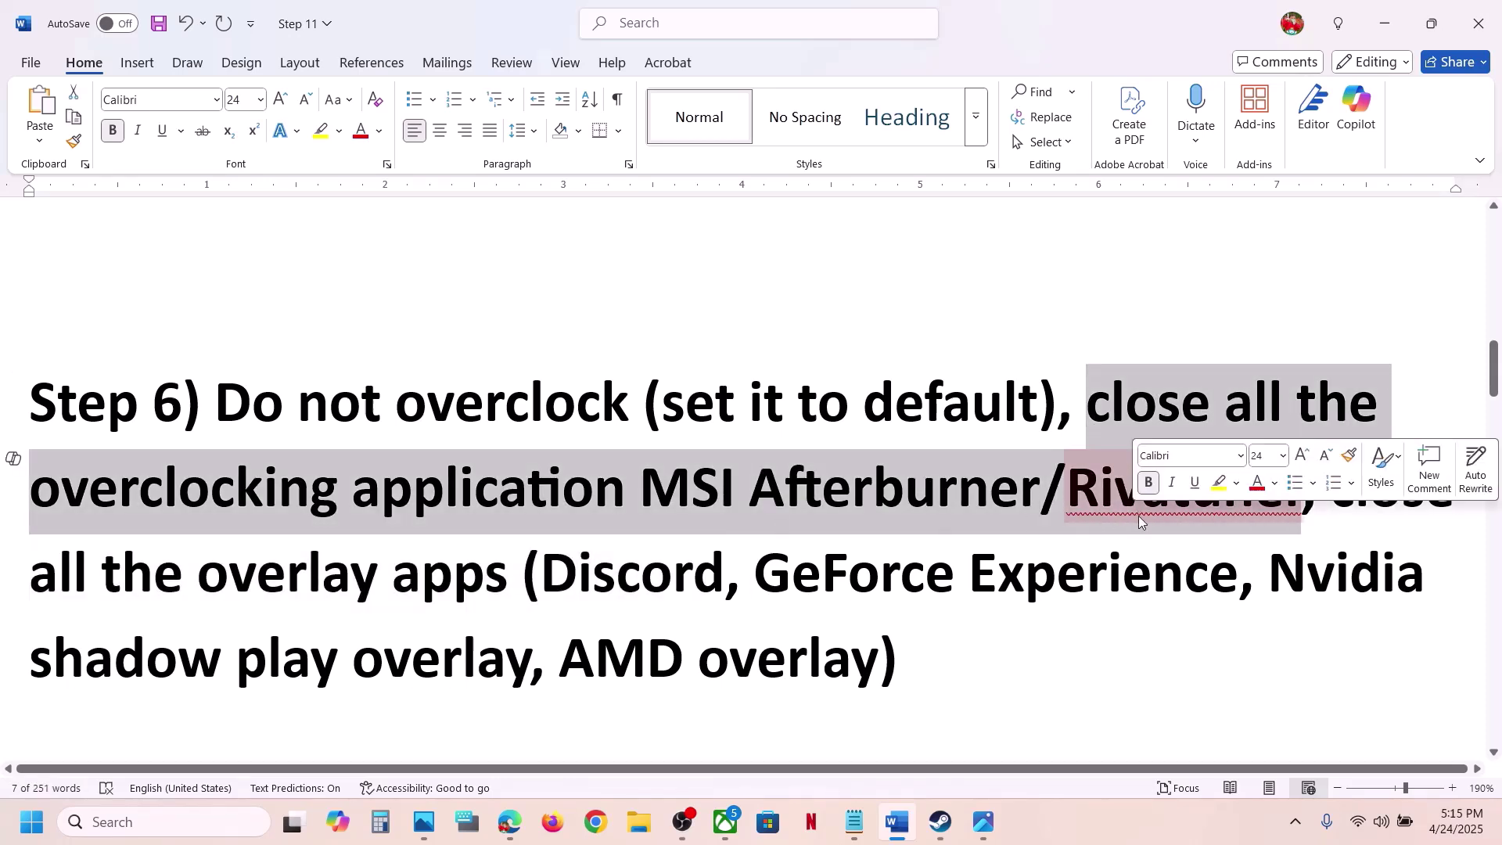
left_click(1330, 521)
left_click_drag(1330, 501, 474, 579)
left_click(484, 575)
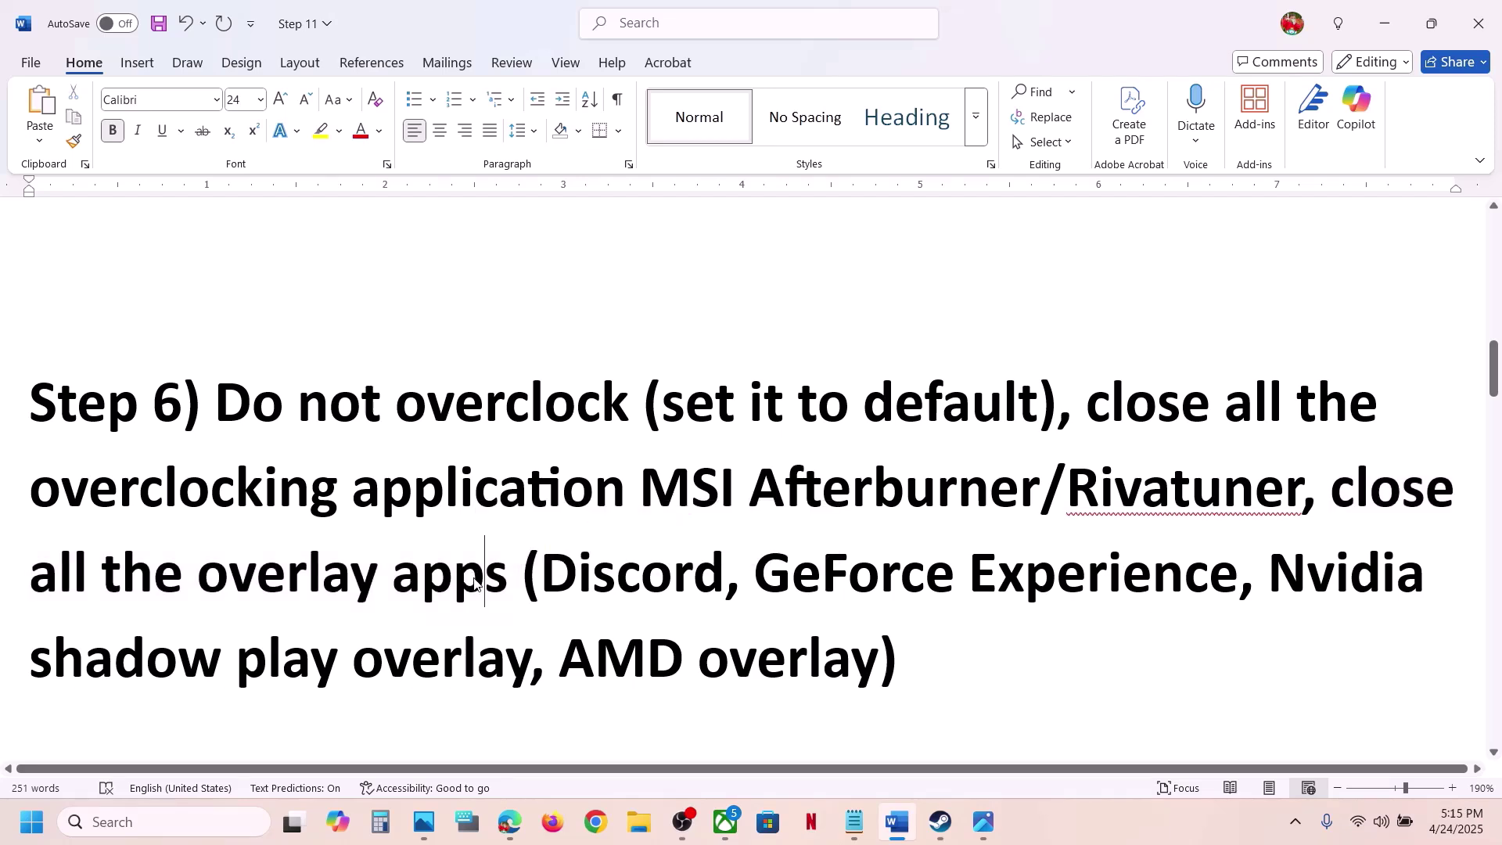
double_click(608, 569)
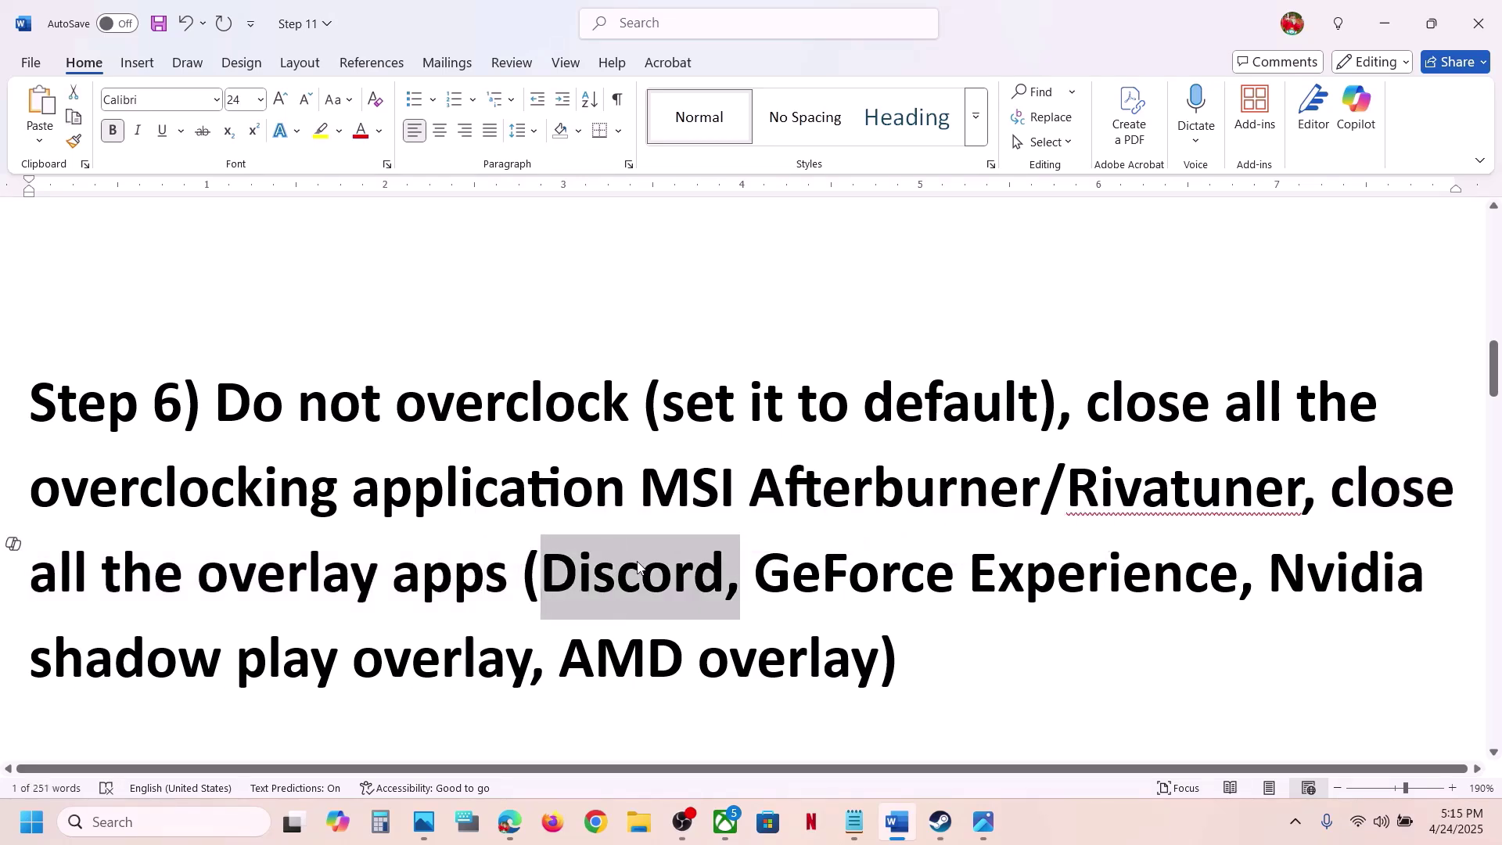
Step: Search Windows for "nvi", open the NVIDIA App, and check the NVIDIA overlay option in its feature settings
left_click(191, 820)
type("nvi")
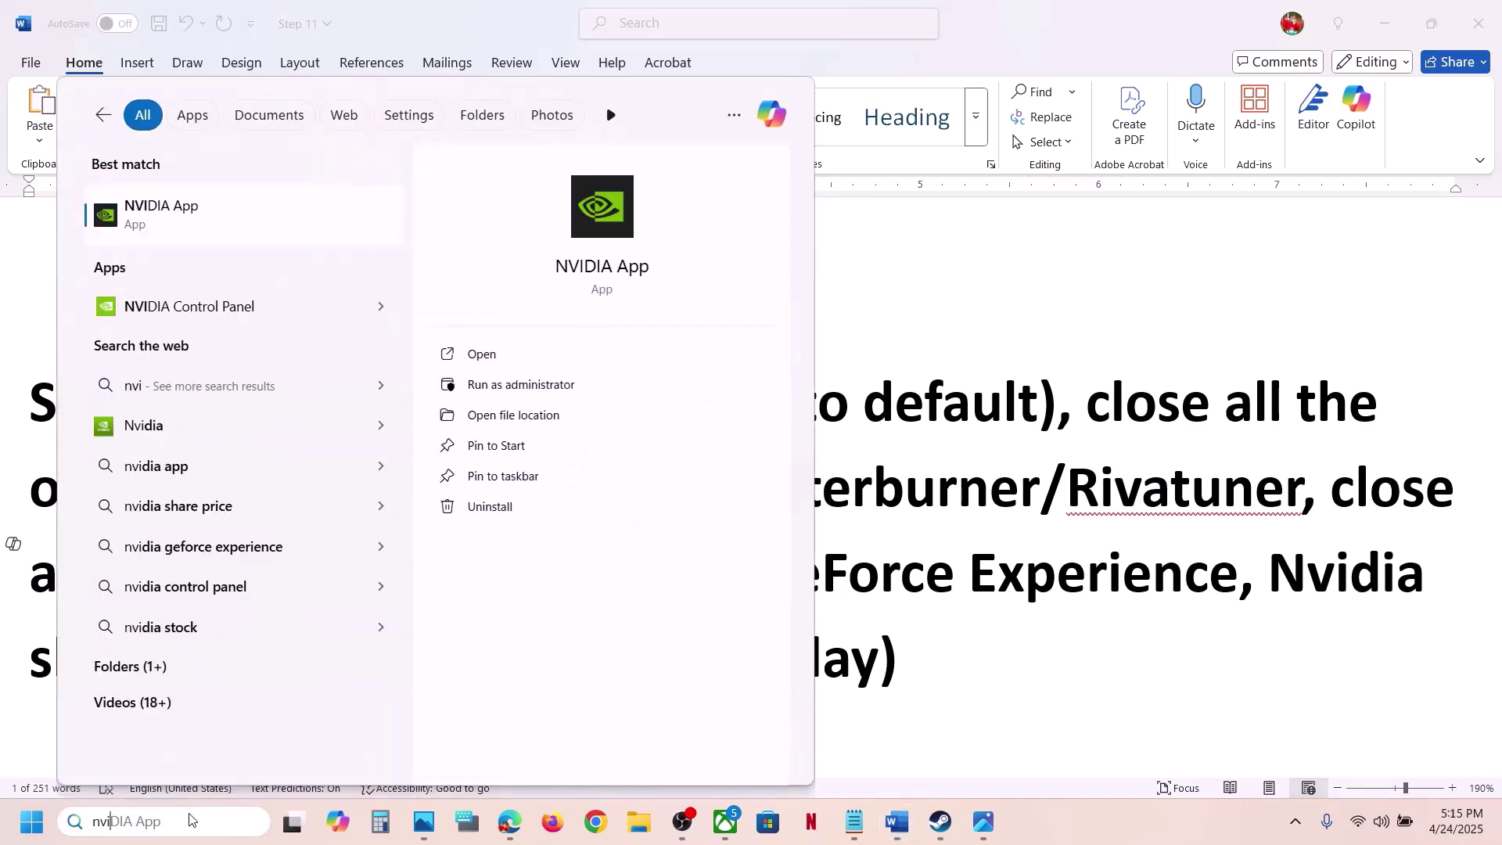
key("Return")
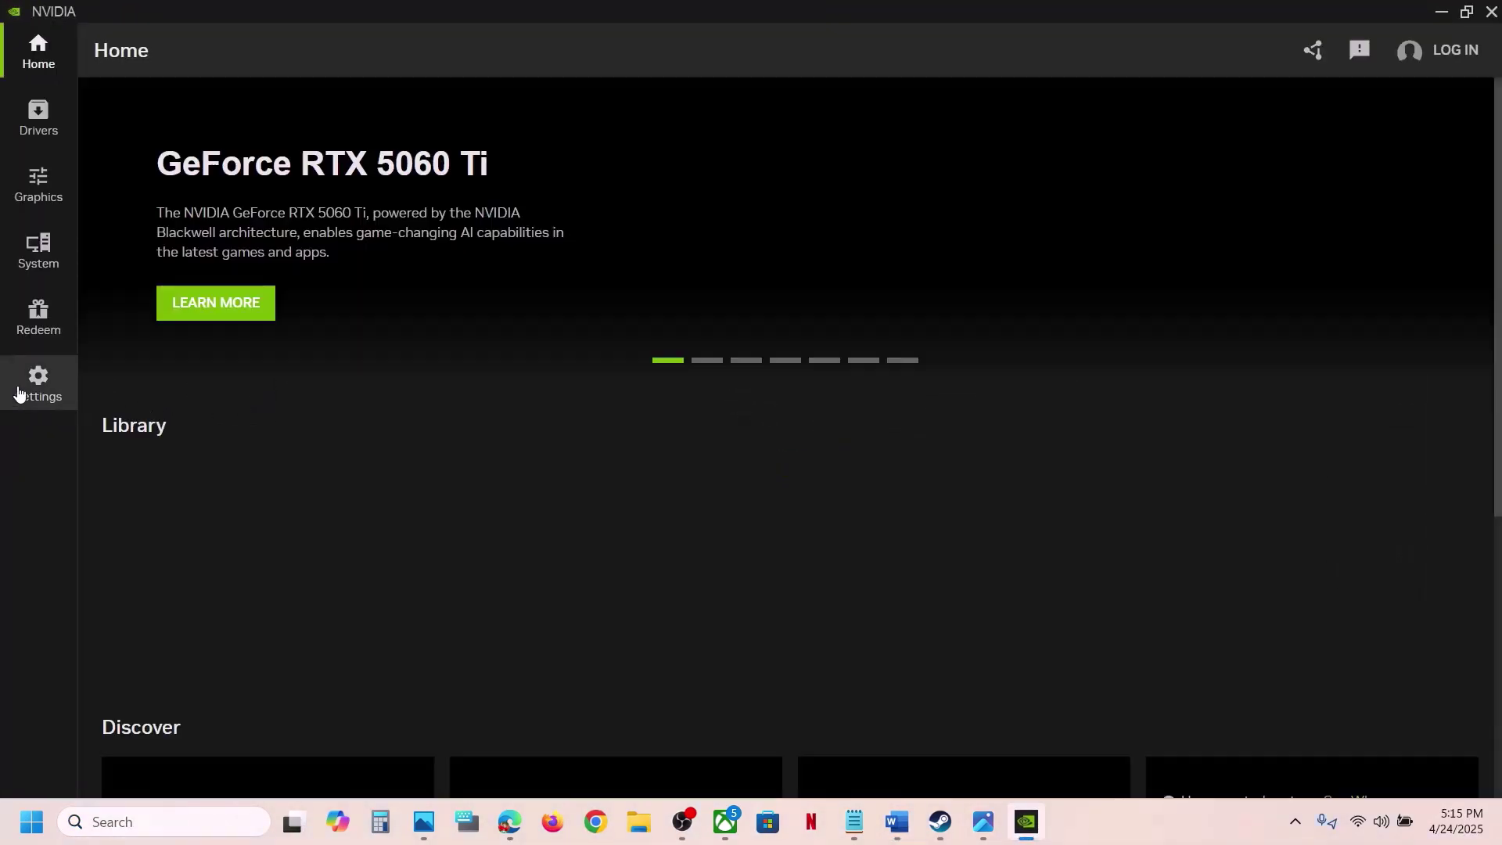
left_click(35, 385)
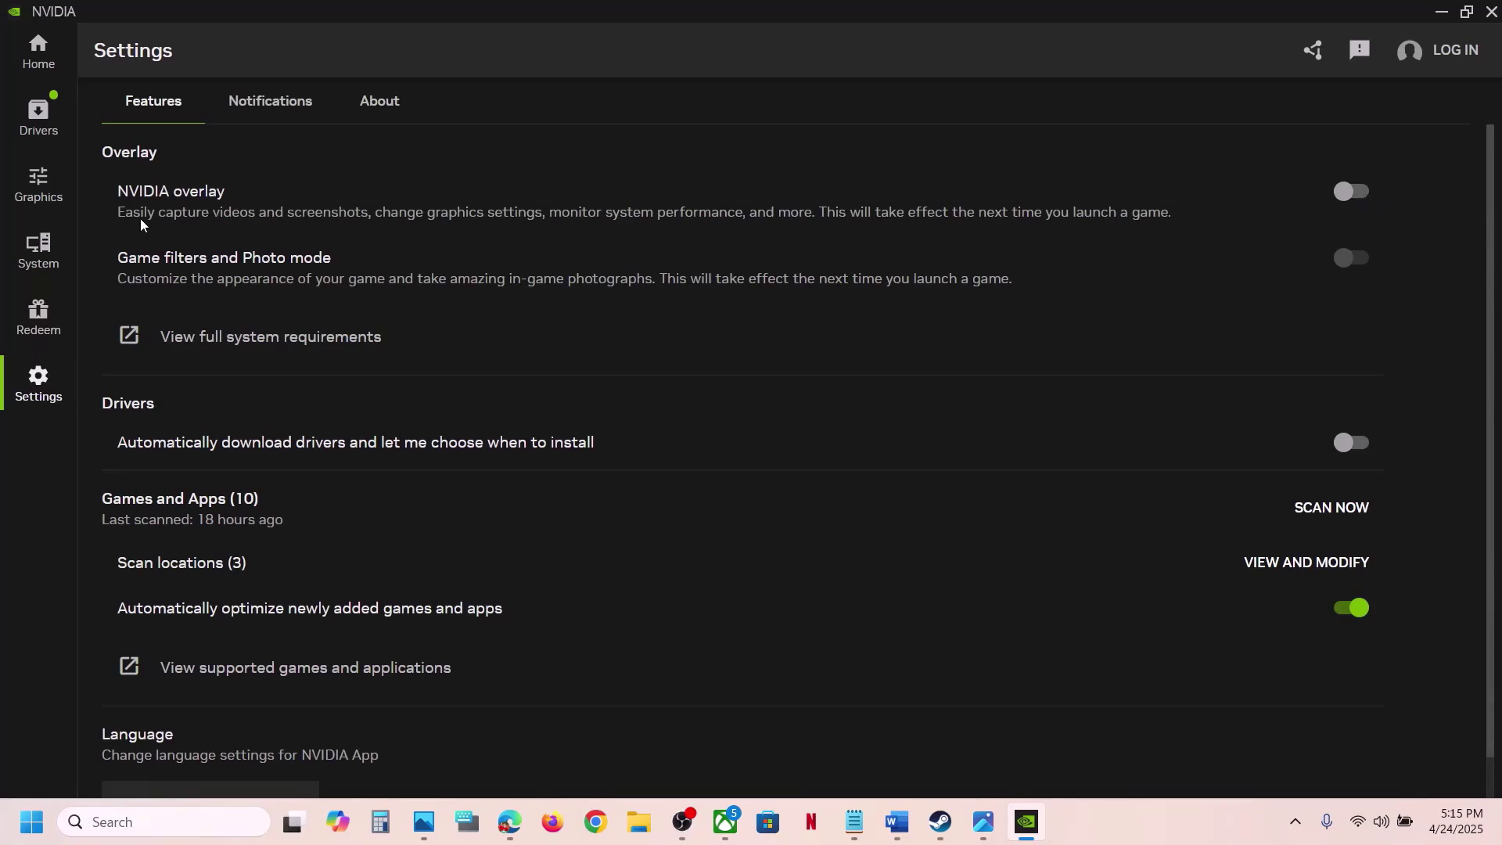
Step: Look at the graphics program settings for Clair Obscur: Expedition 33 and OBS Studio, and close the NVIDIA App
left_click(47, 194)
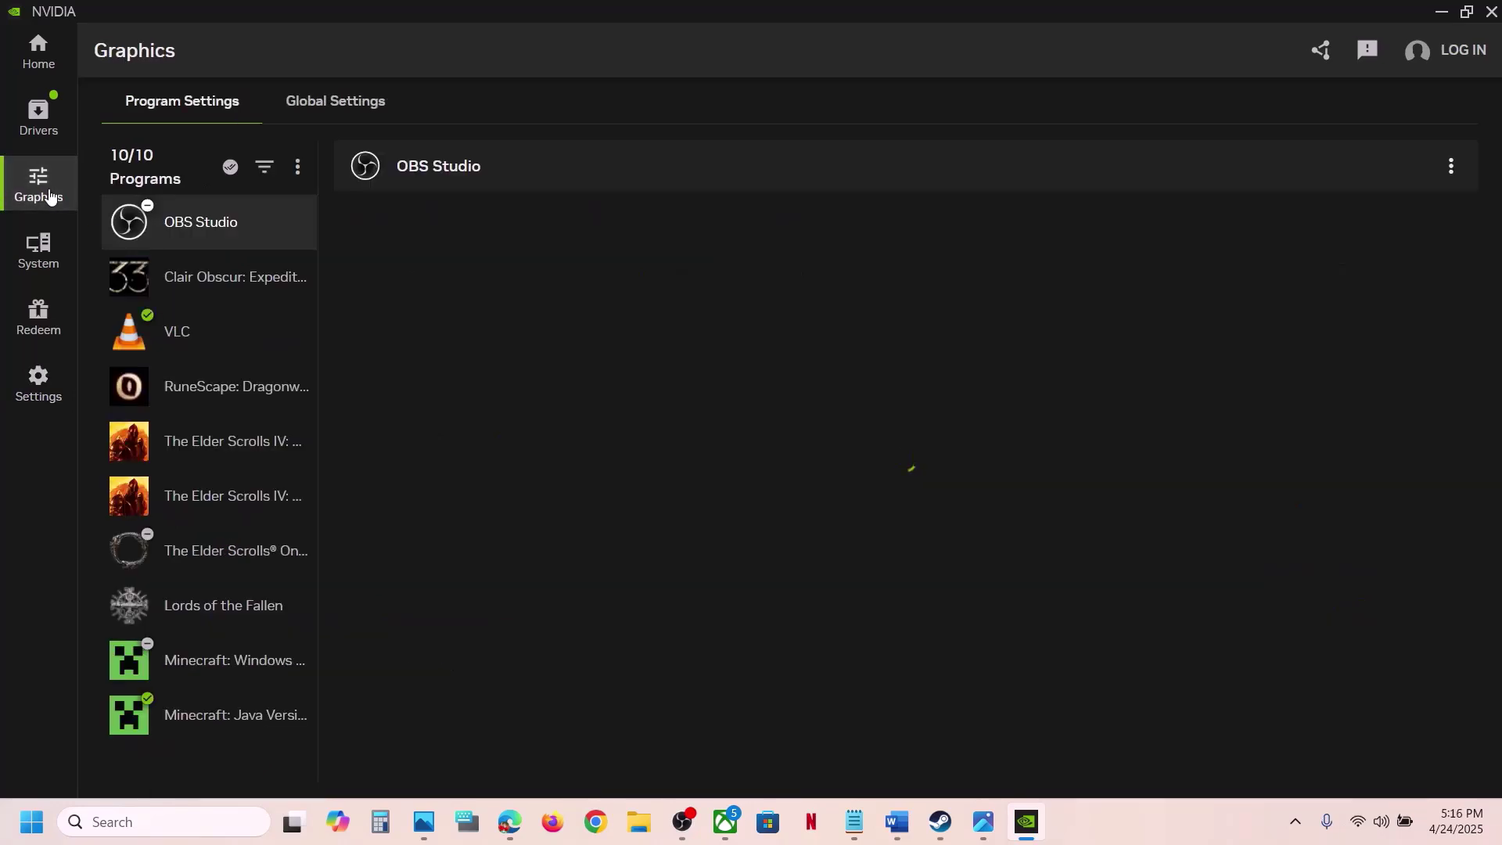
left_click(252, 279)
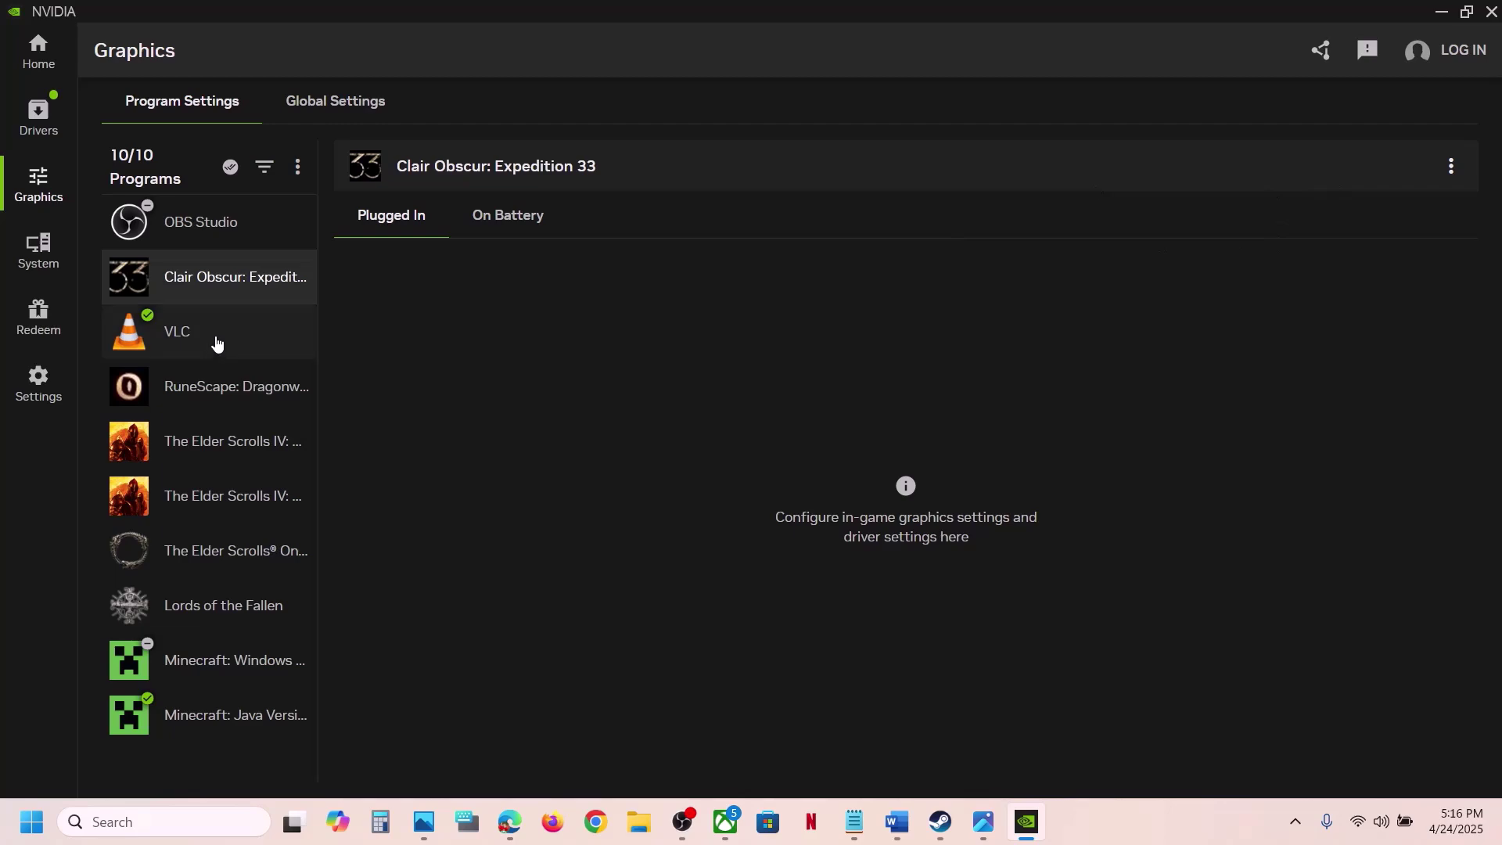
left_click(191, 227)
left_click(223, 266)
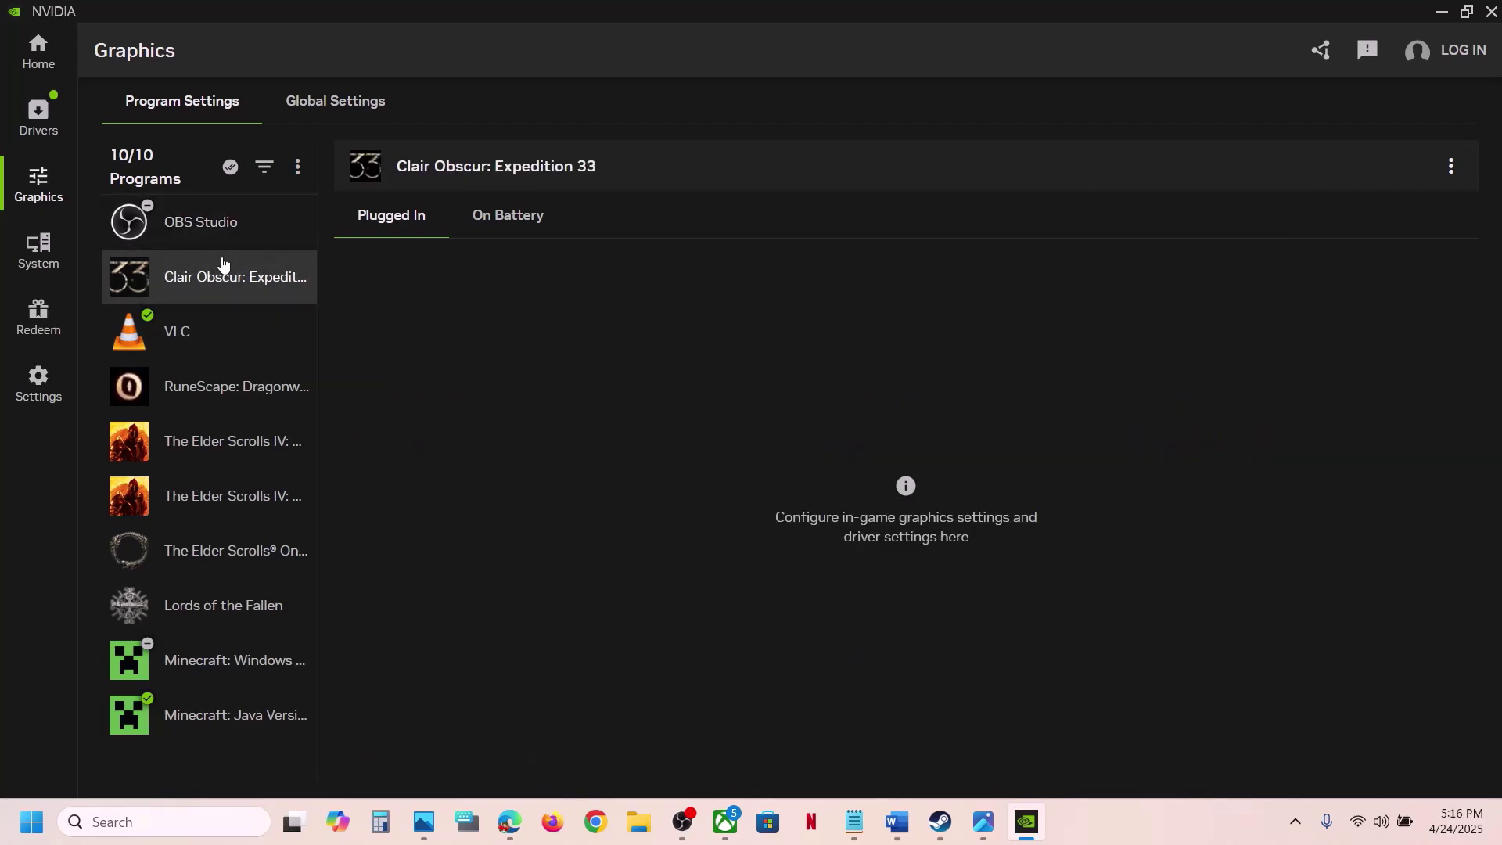
left_click(1493, 16)
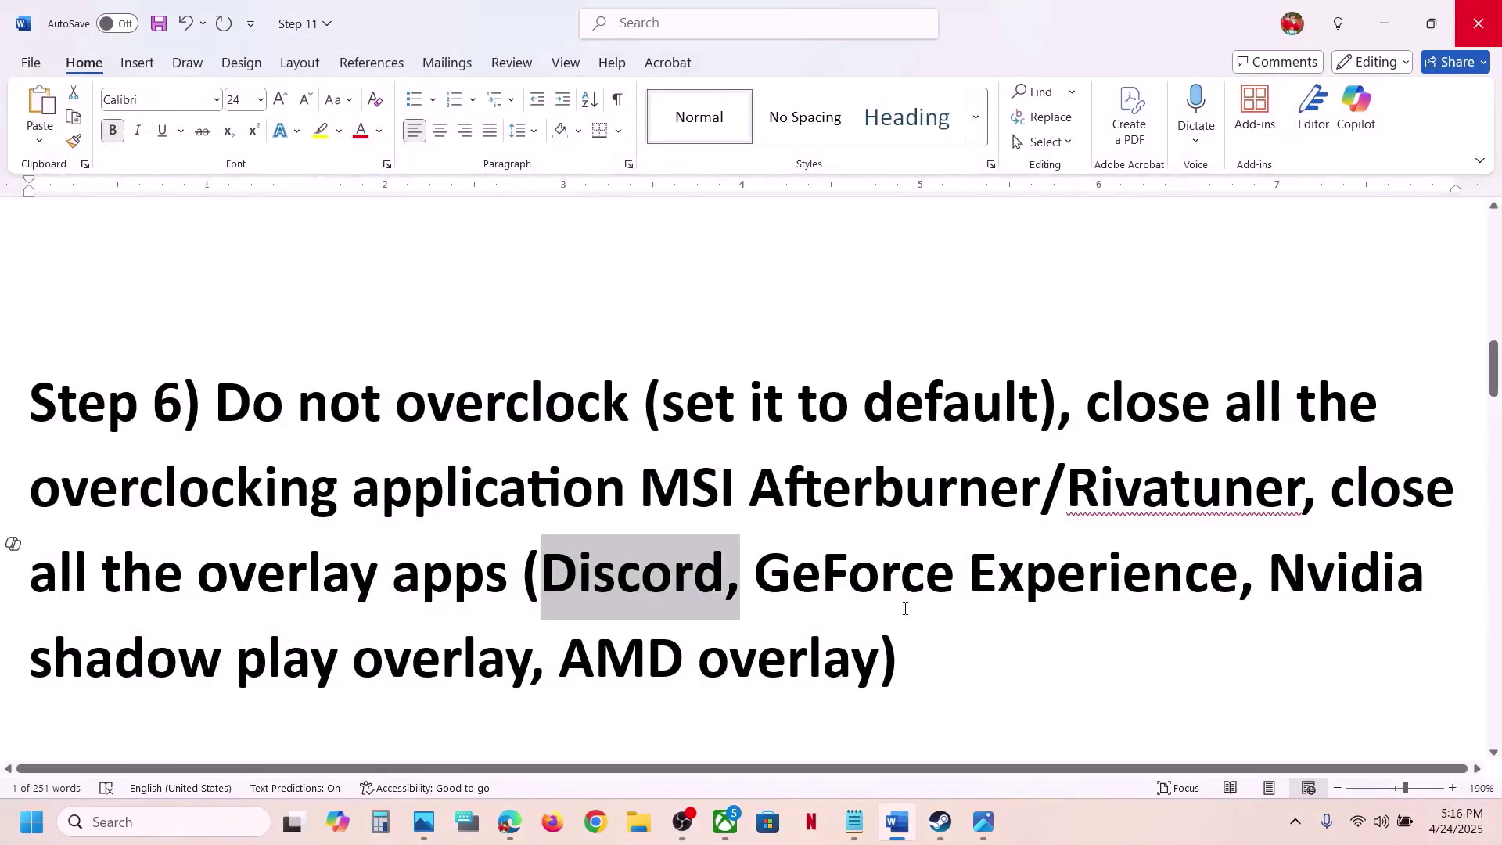
Step: Highlight the Step 6 words "all the overlay apps" in the Word document and clear the selection
left_click(677, 622)
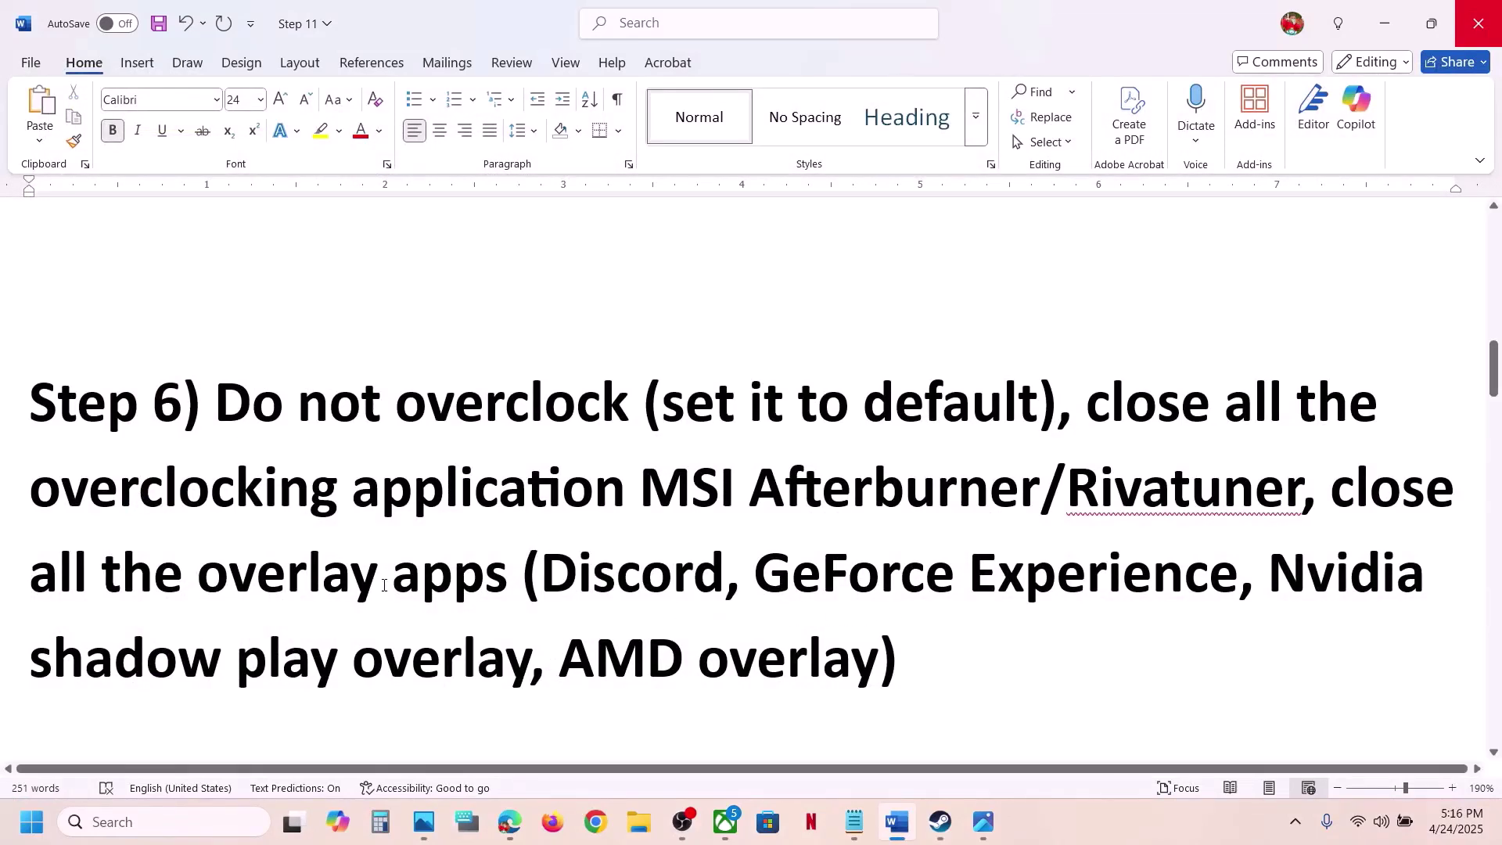
left_click_drag(72, 569, 517, 580)
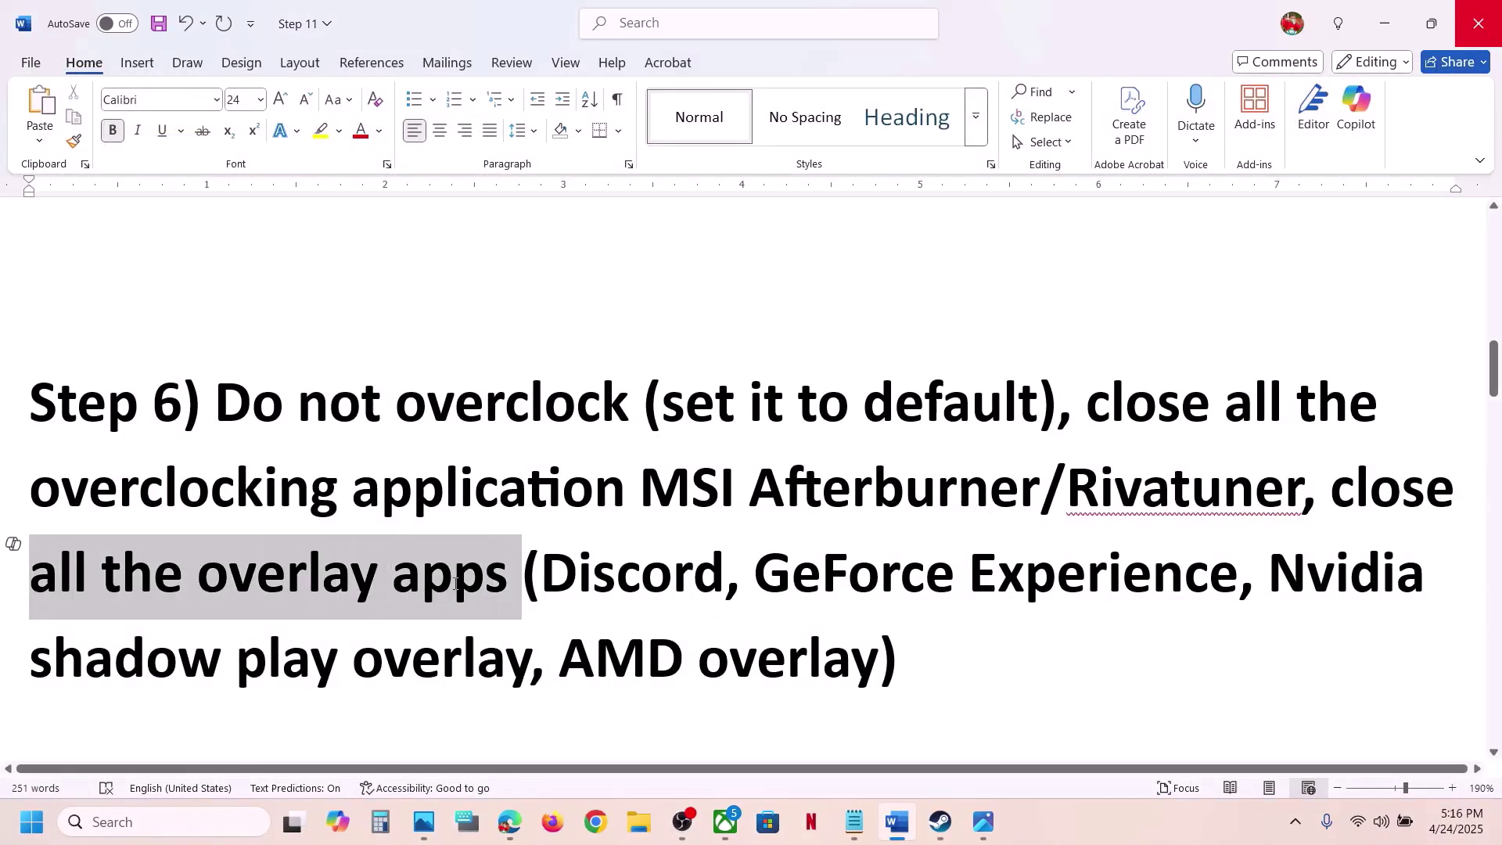
left_click(455, 587)
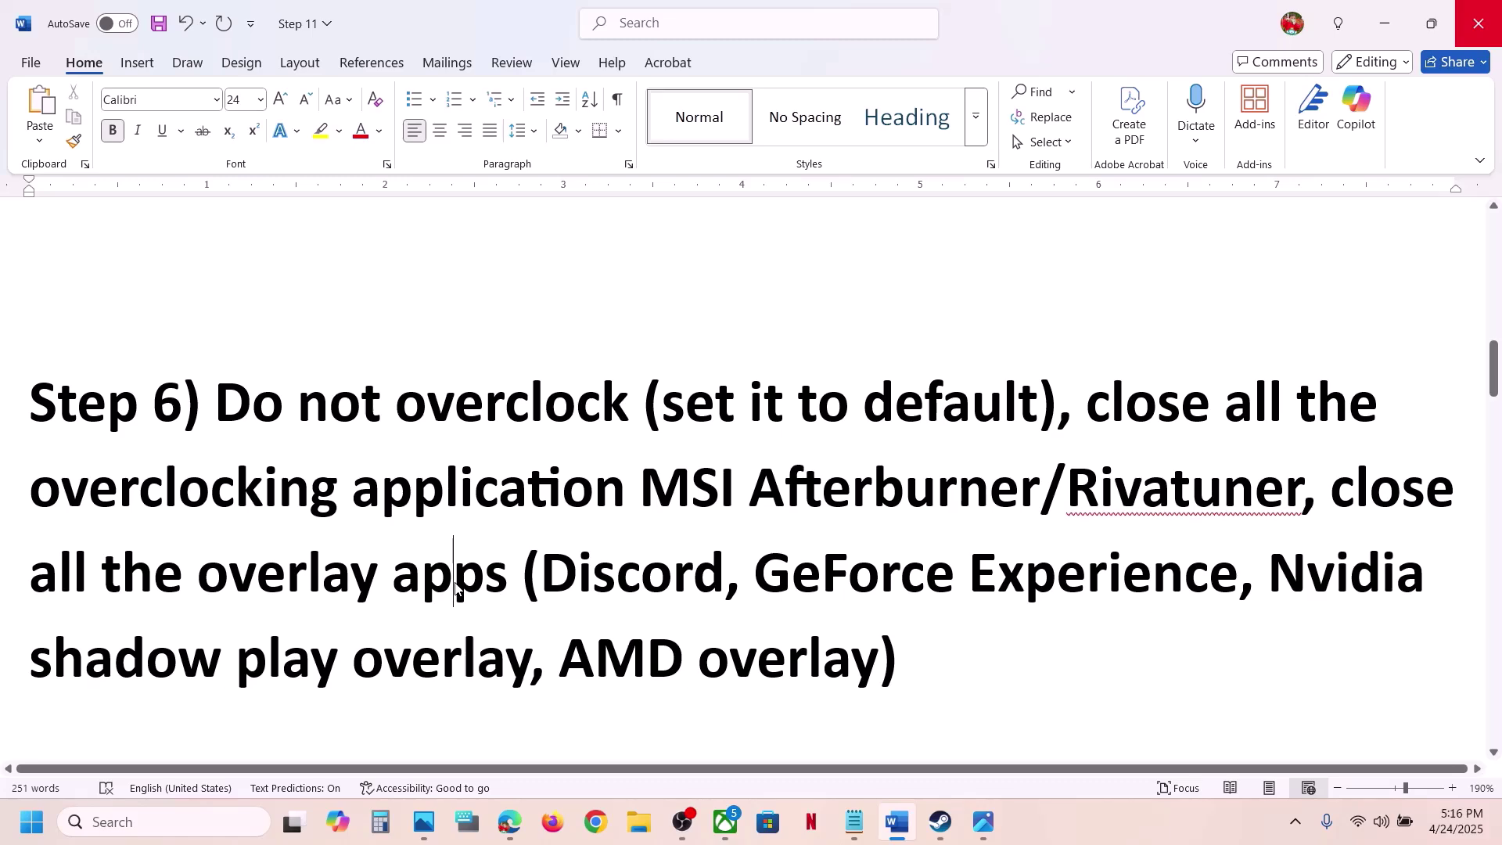
Step: Go to Step 7 and highlight its text about renaming the save game files and losing save progress
scroll(454, 582, "down", 3)
scroll(454, 586, "down", 2)
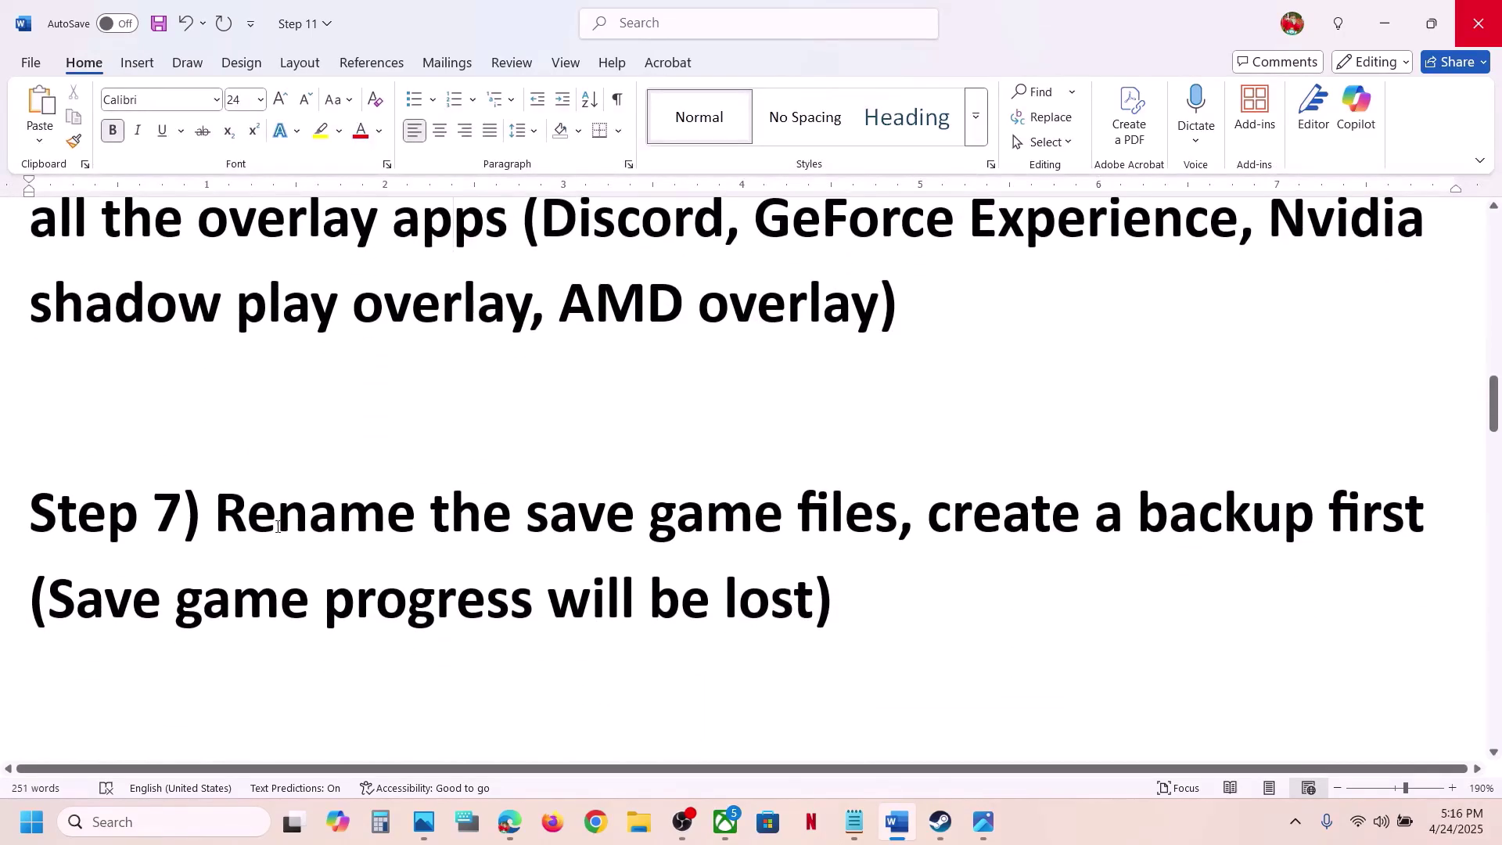
left_click_drag(249, 524, 898, 522)
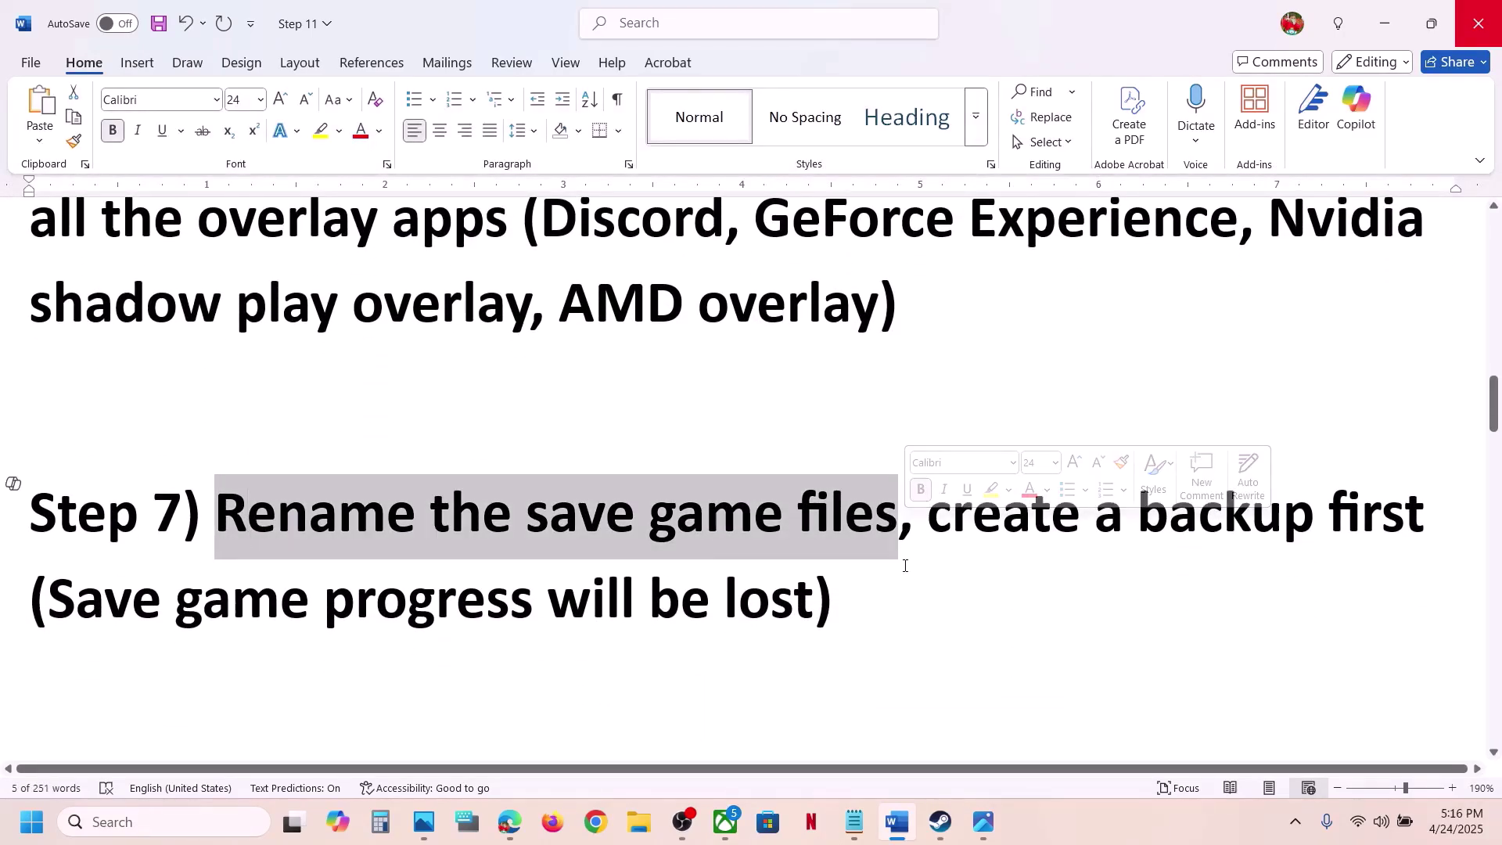
left_click_drag(41, 611, 739, 615)
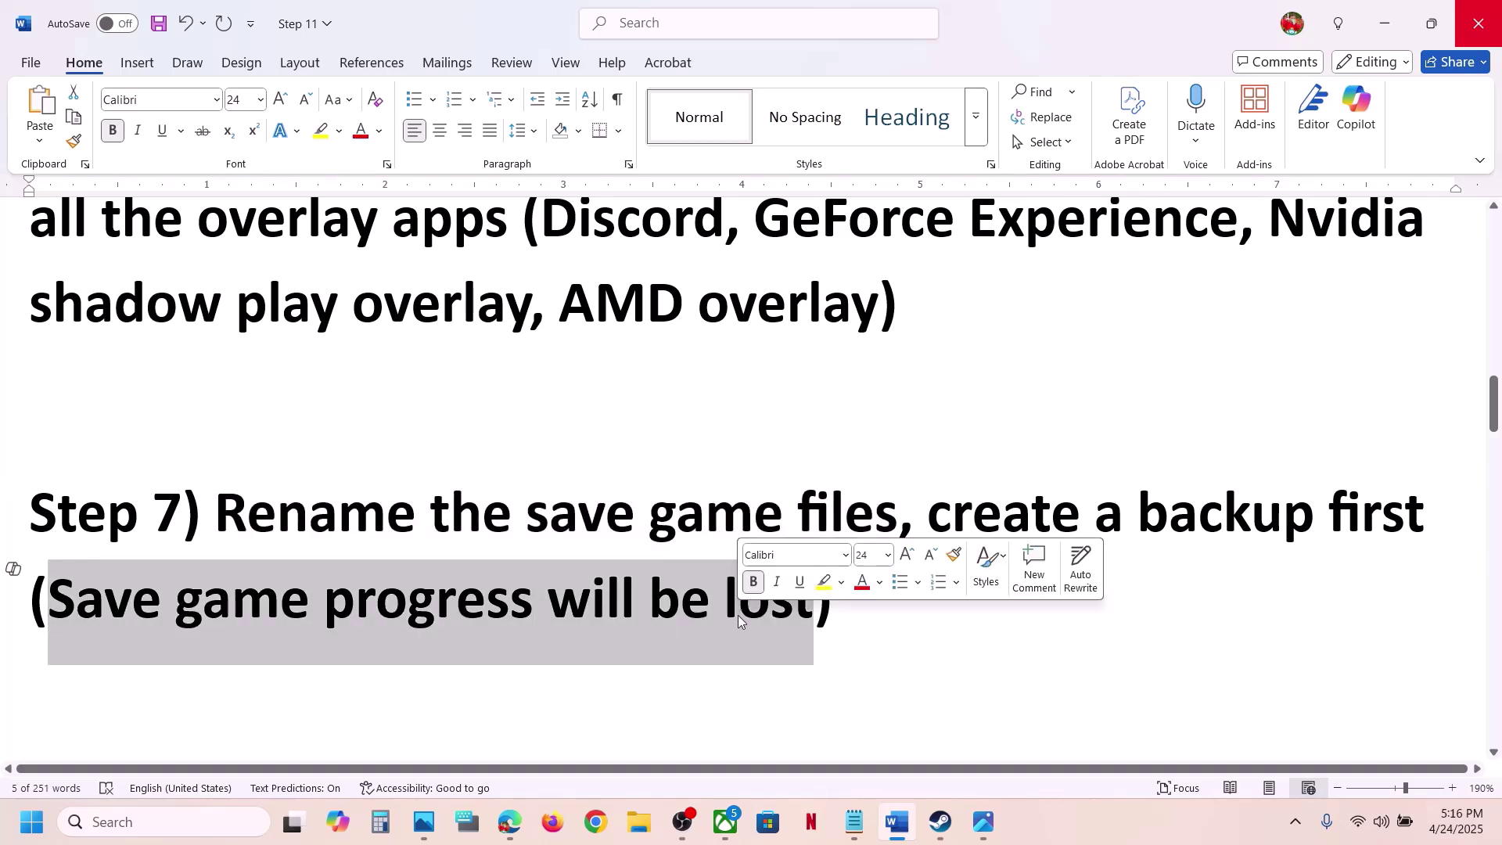
left_click(870, 494)
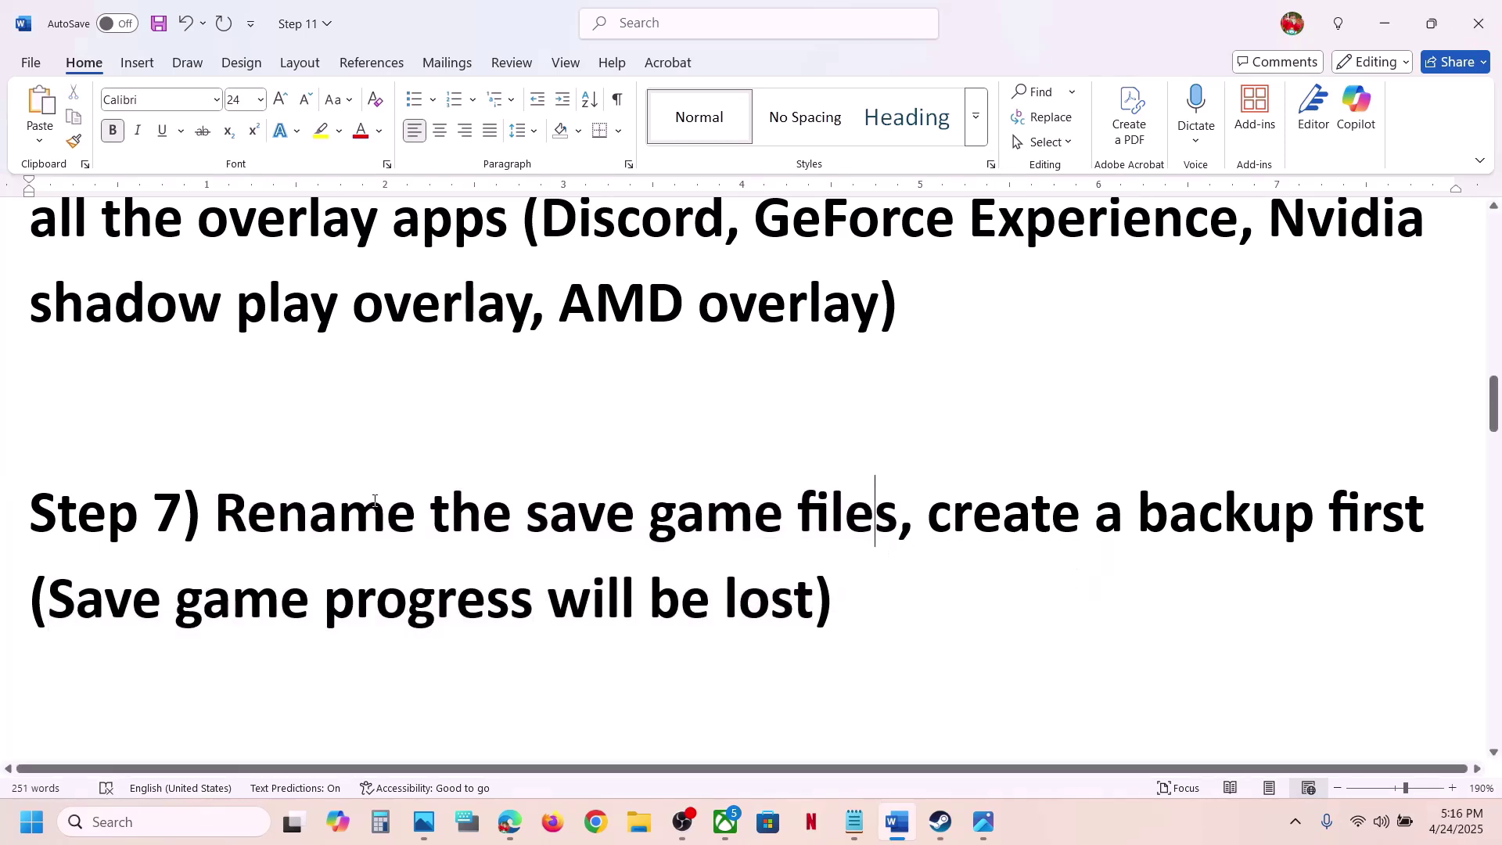
Step: Highlight "create a backup first" in Step 7, and open the user's profile folder under C:\Users in File Explorer
left_click_drag(928, 504, 1435, 516)
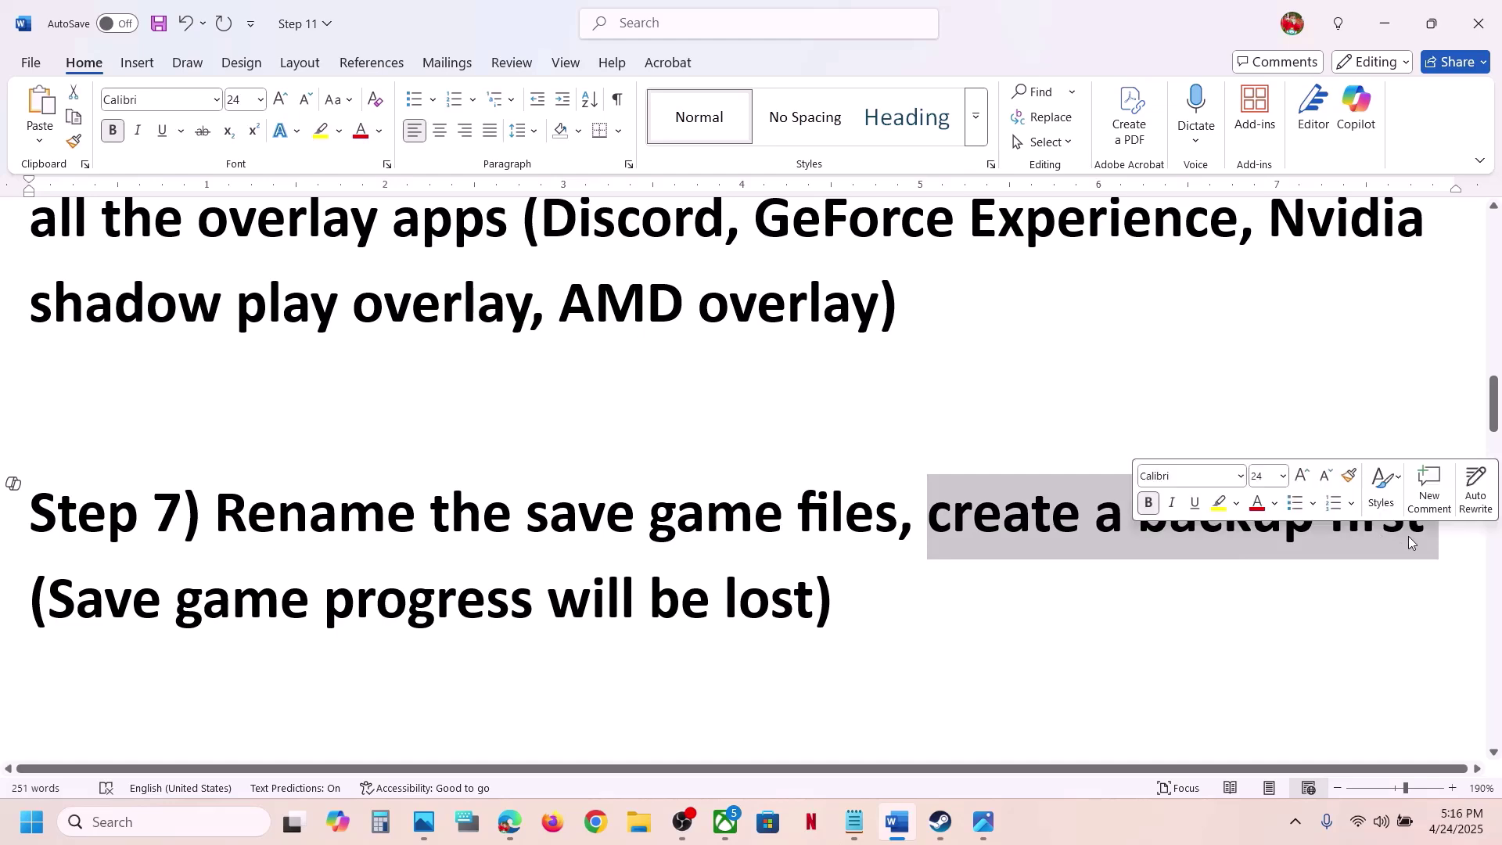
left_click(638, 823)
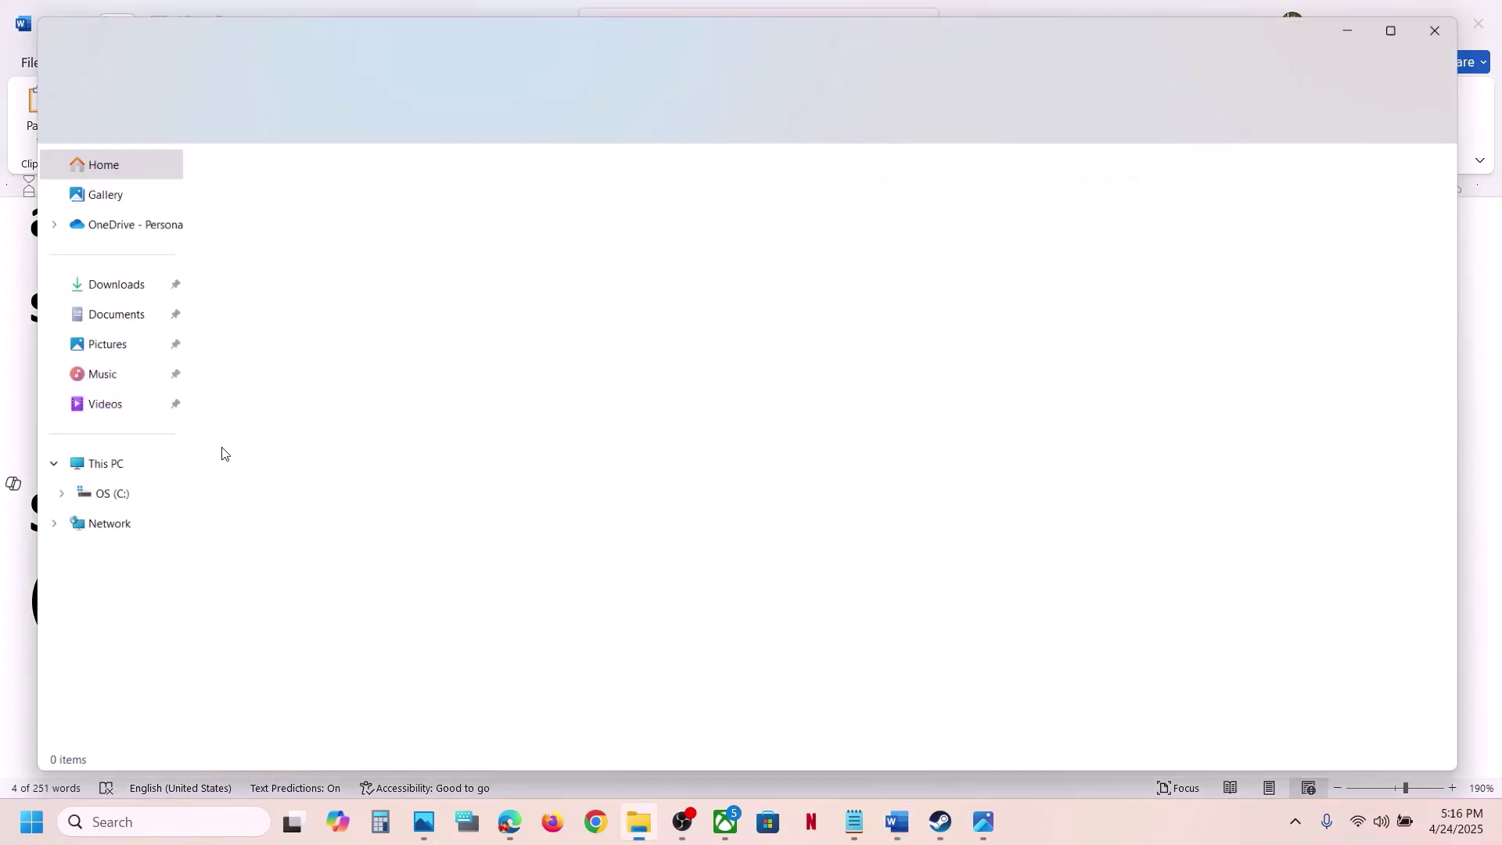
left_click(108, 468)
double_click(335, 204)
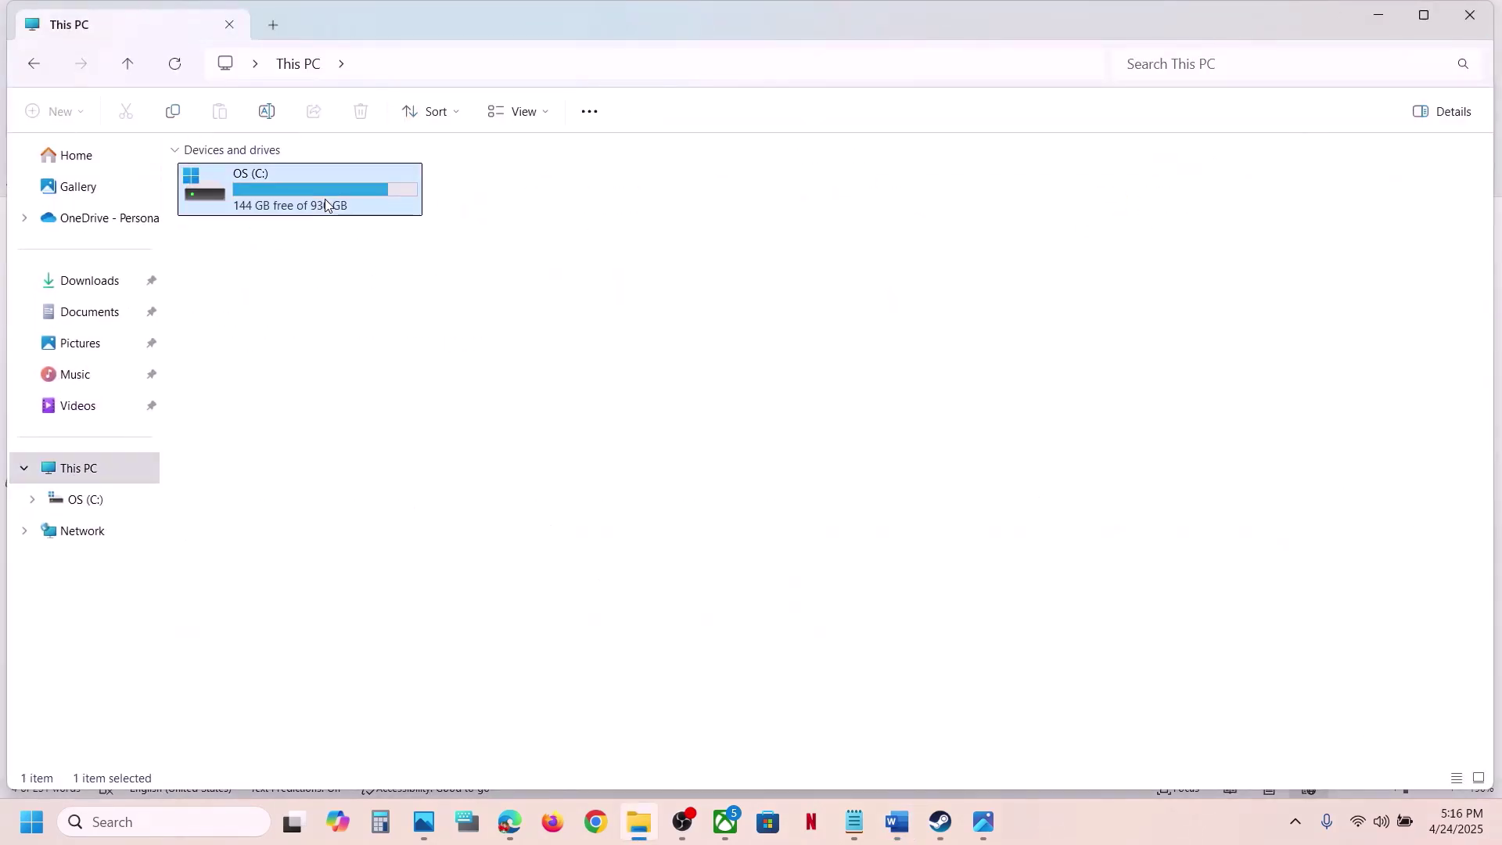
scroll(325, 205, "down", 3)
double_click(223, 523)
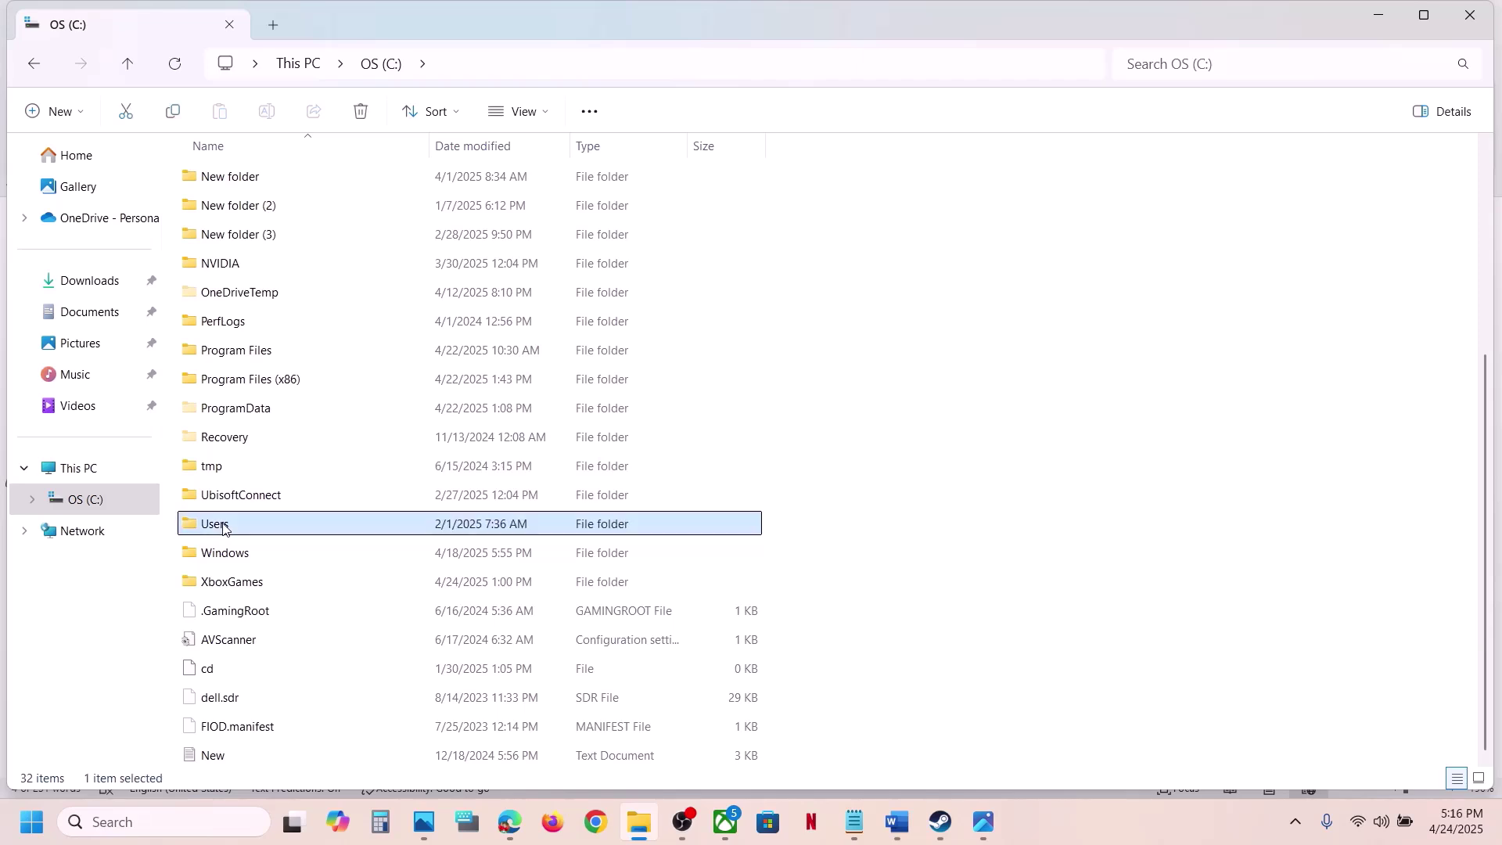
double_click(259, 188)
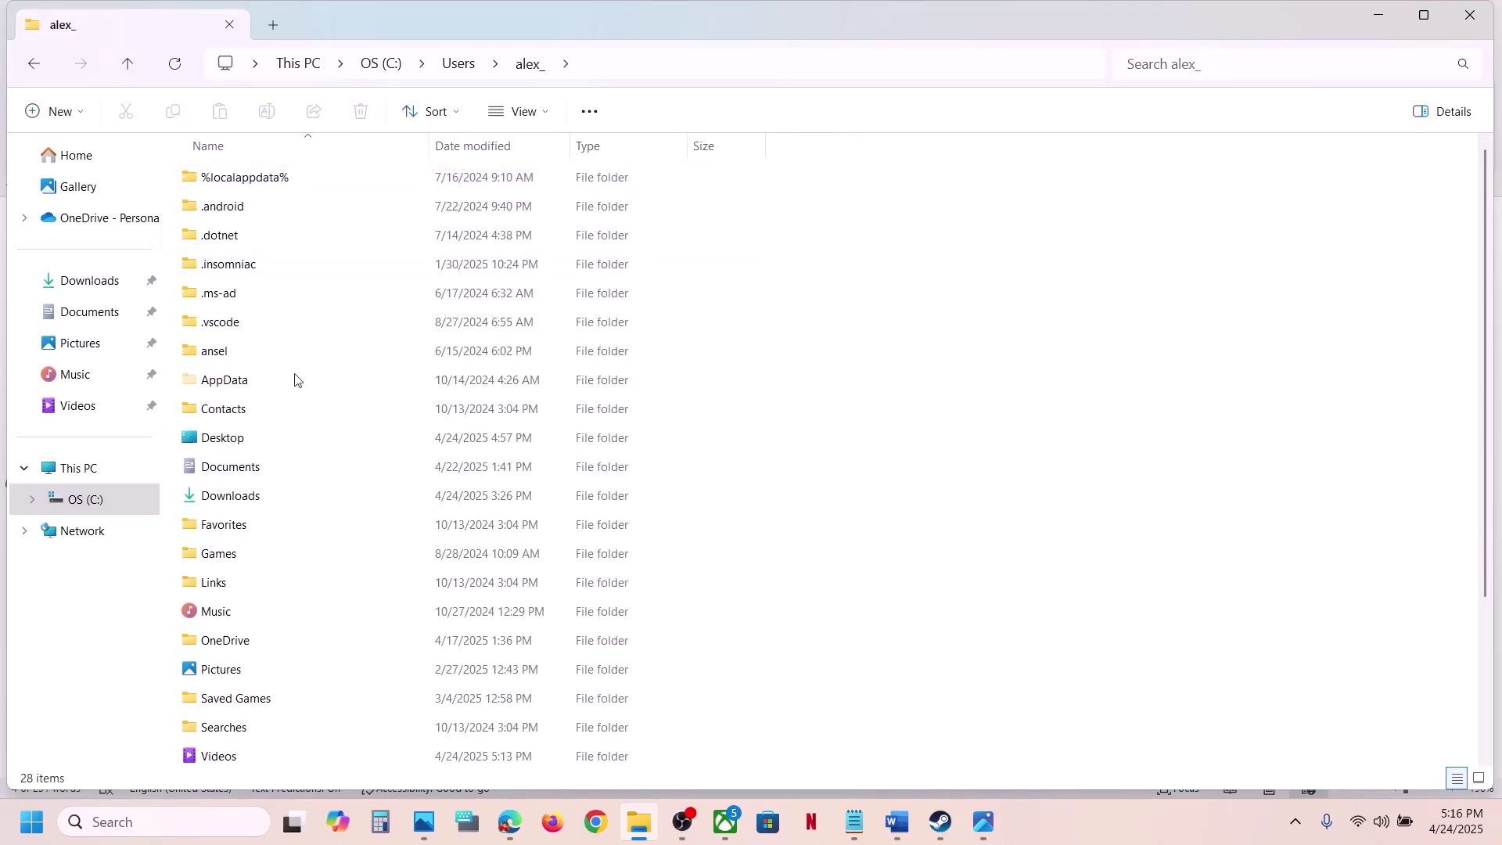
Step: Check the Hidden items display option for the AppData folder, and open AppData's Local folder
left_click(216, 383)
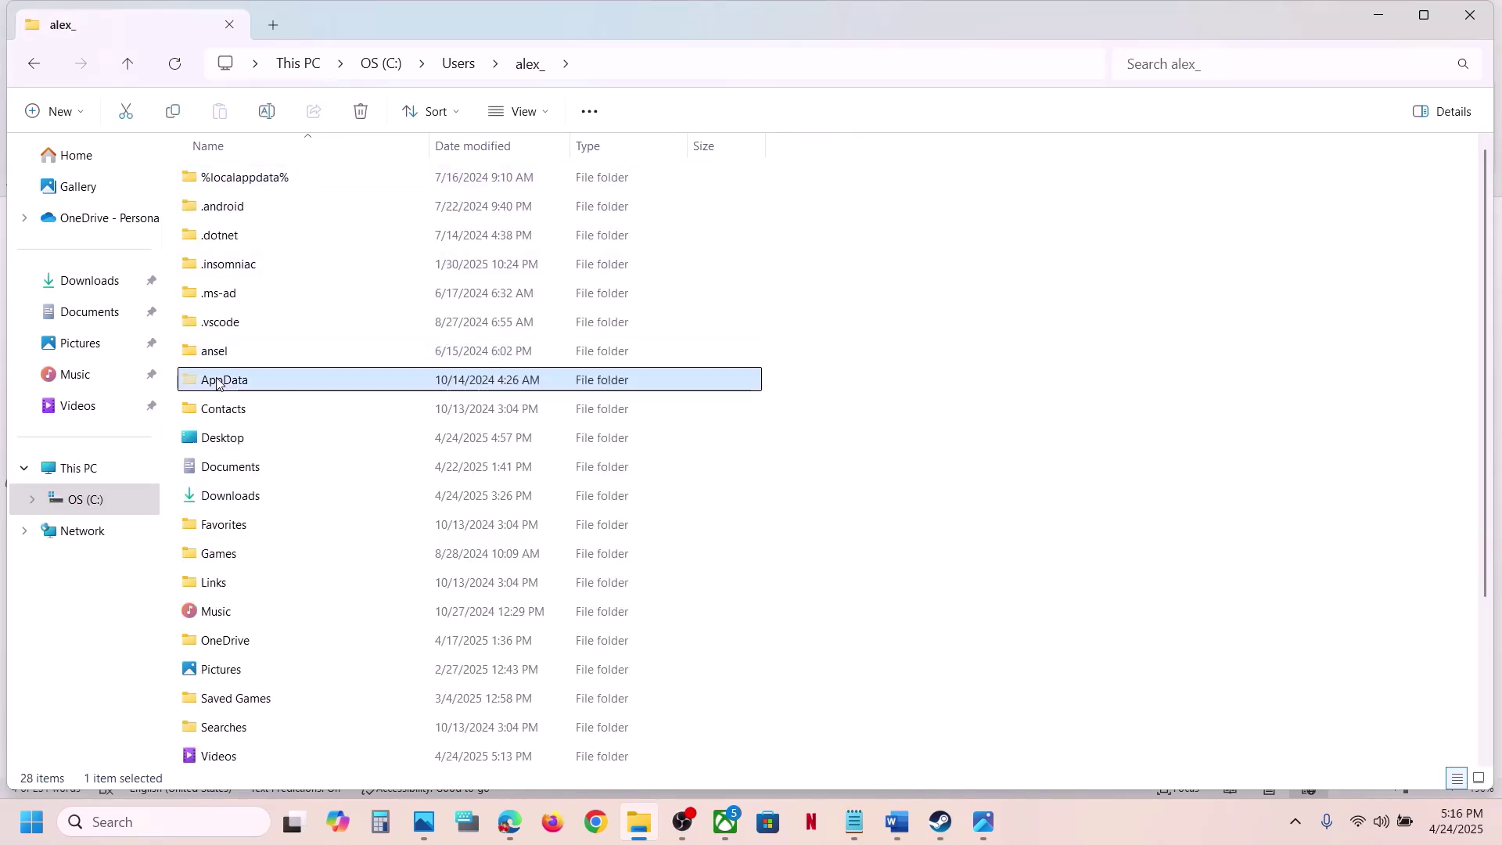
left_click(547, 114)
mouse_move(543, 478)
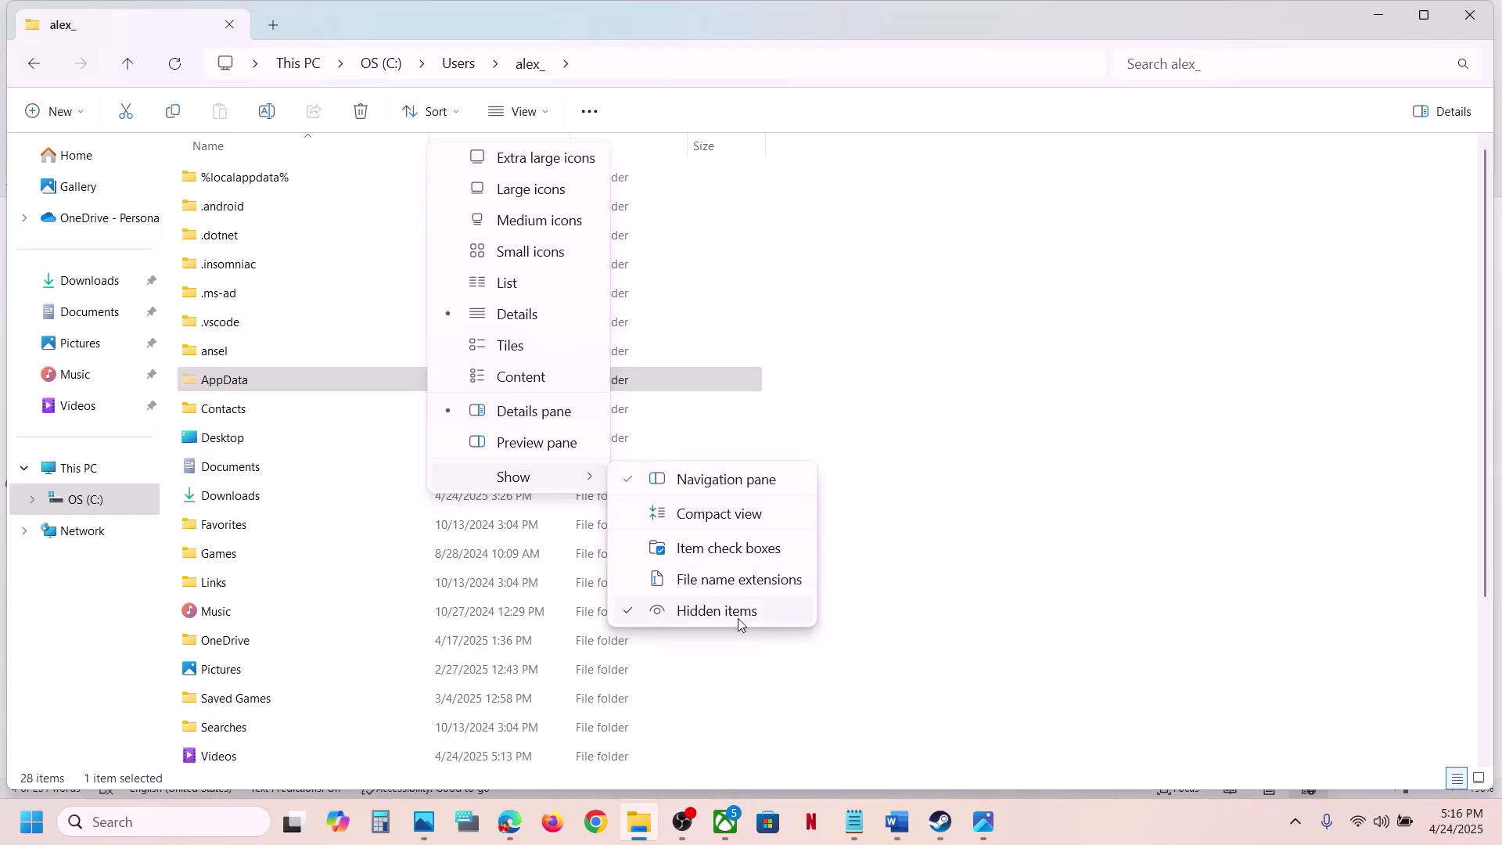
double_click(268, 378)
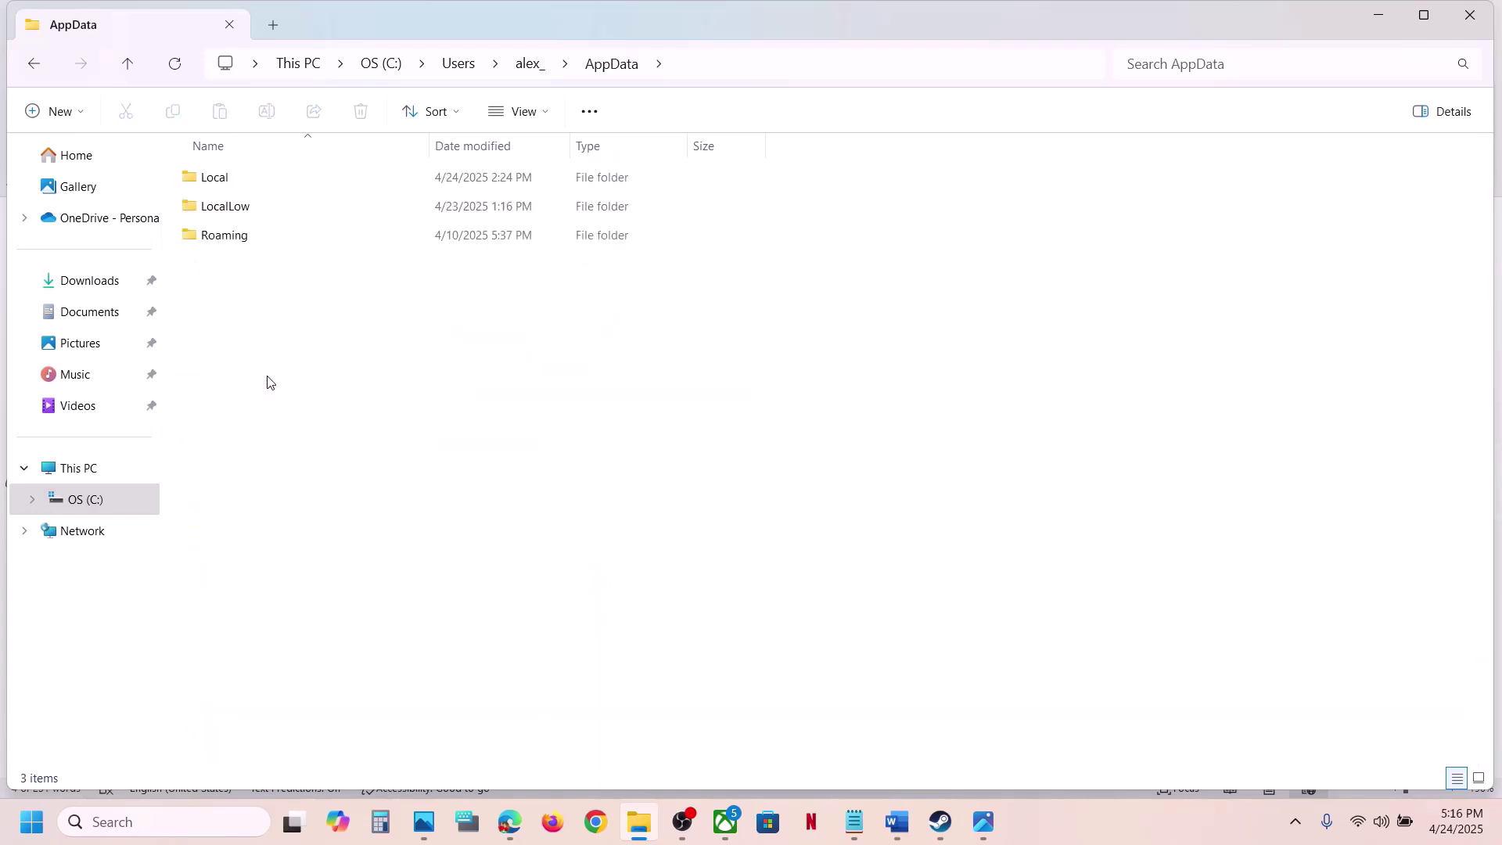
double_click(263, 172)
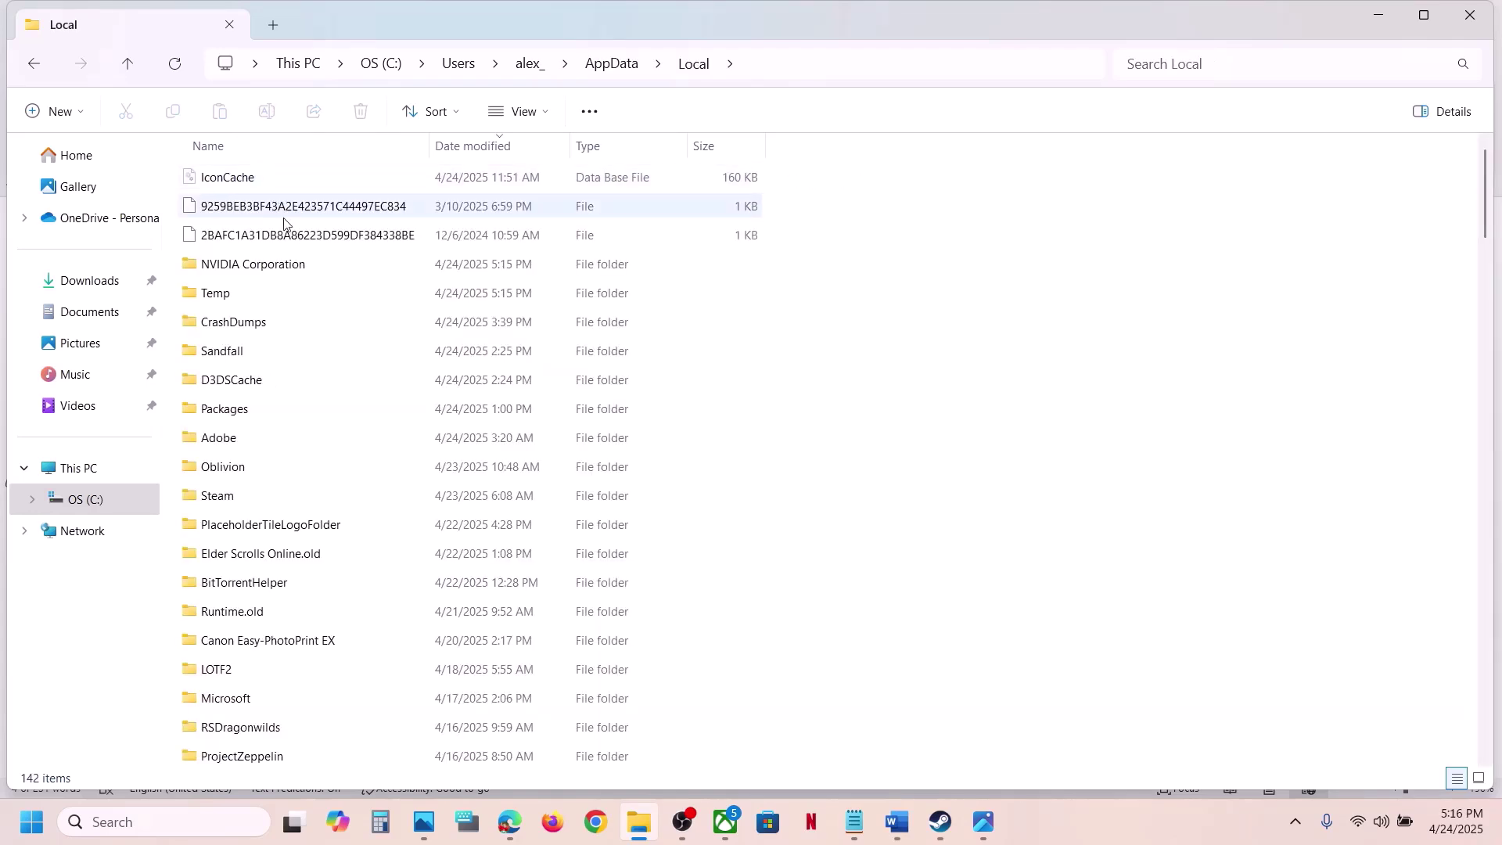
Step: Back up the Sandfall folder by copying it to the desktop, and place the copy below the Oblivion Remastered folder
left_click(244, 354)
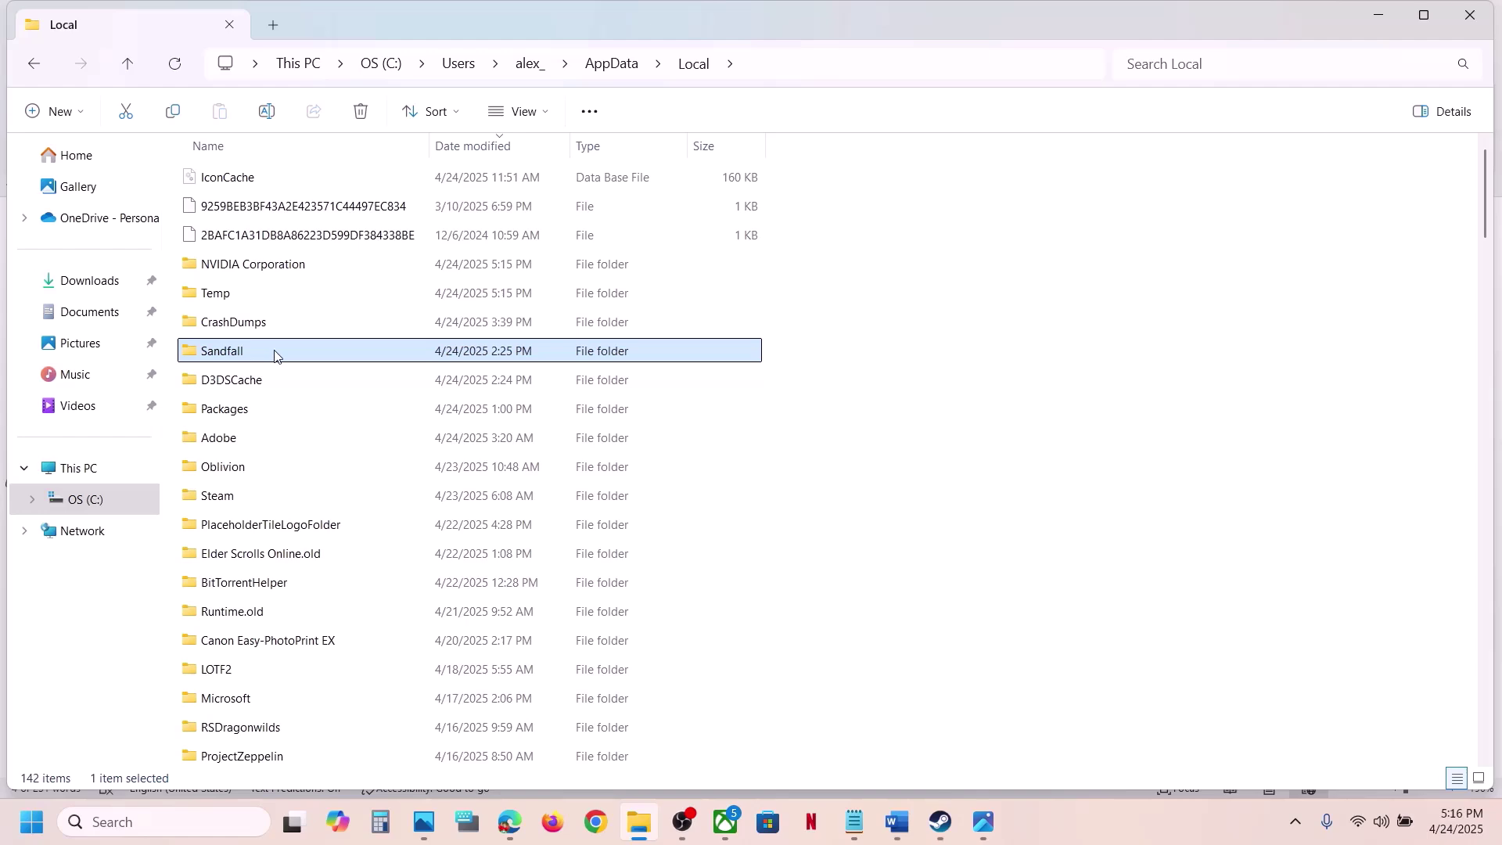
right_click(274, 357)
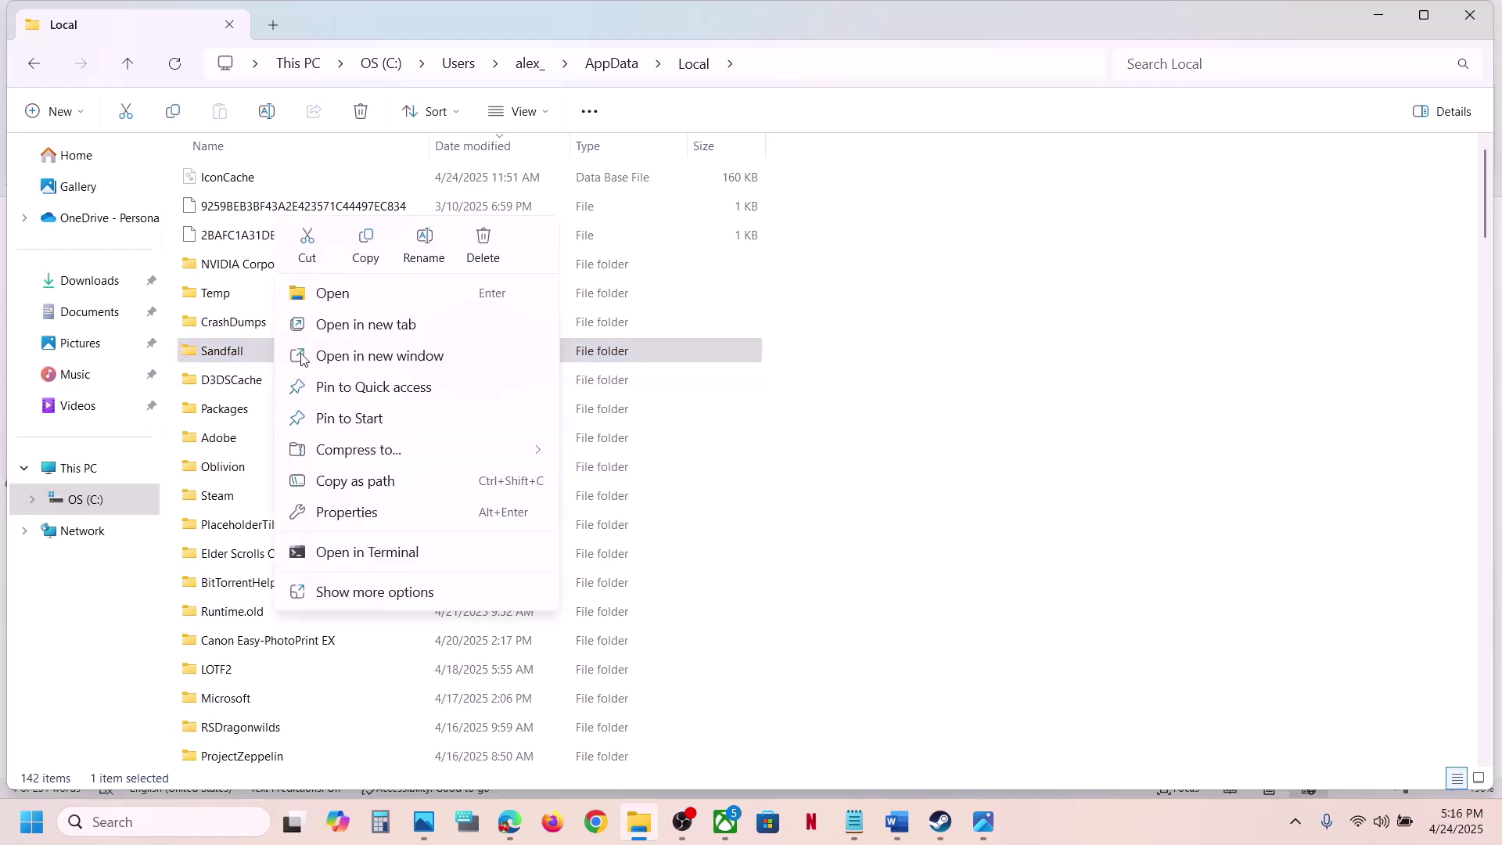
left_click(369, 246)
key("super+d")
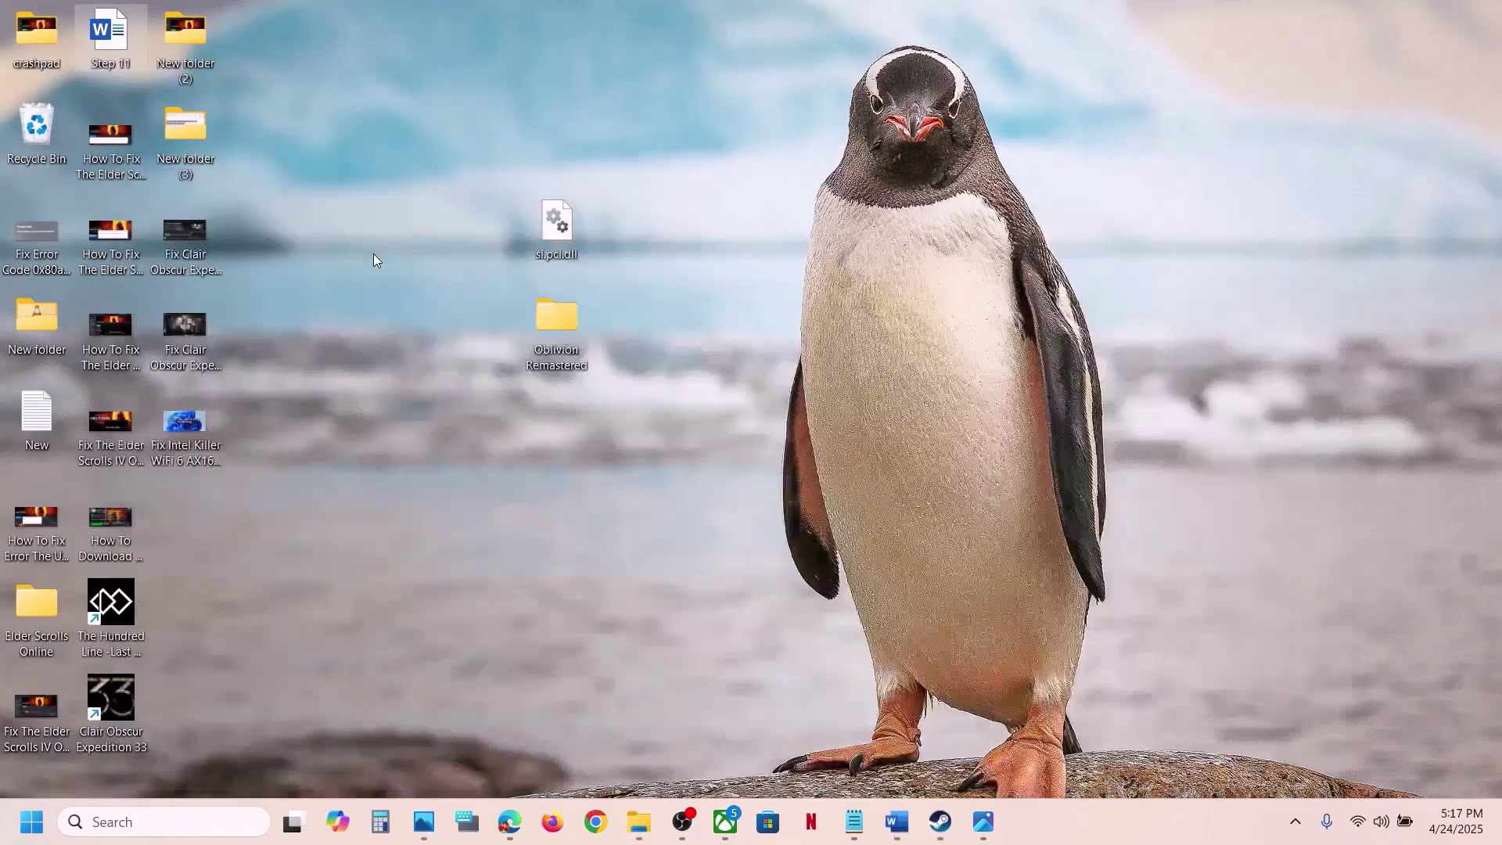
key("ctrl+v")
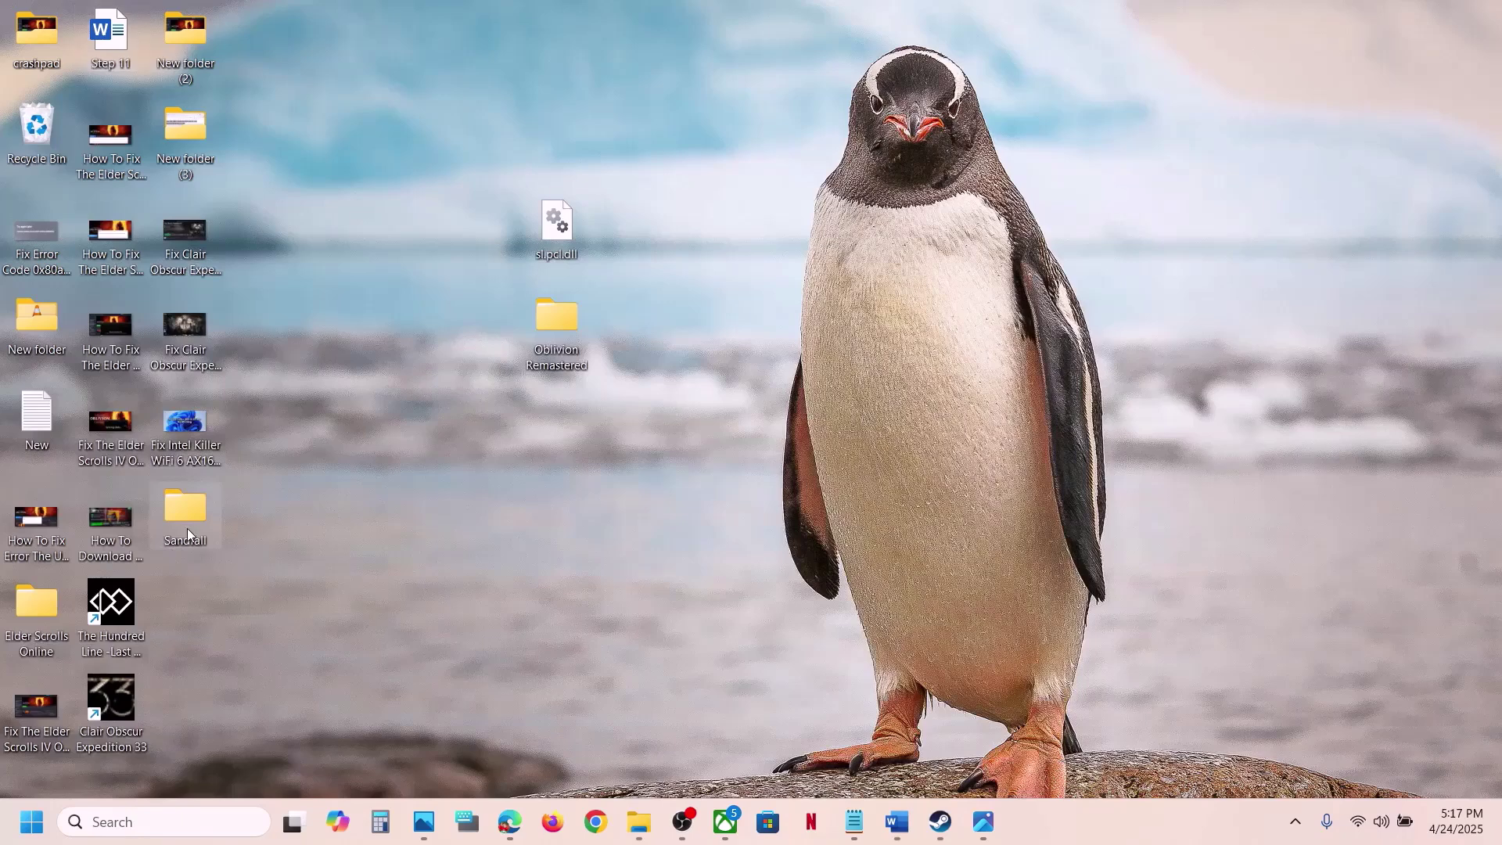
left_click_drag(186, 528, 581, 443)
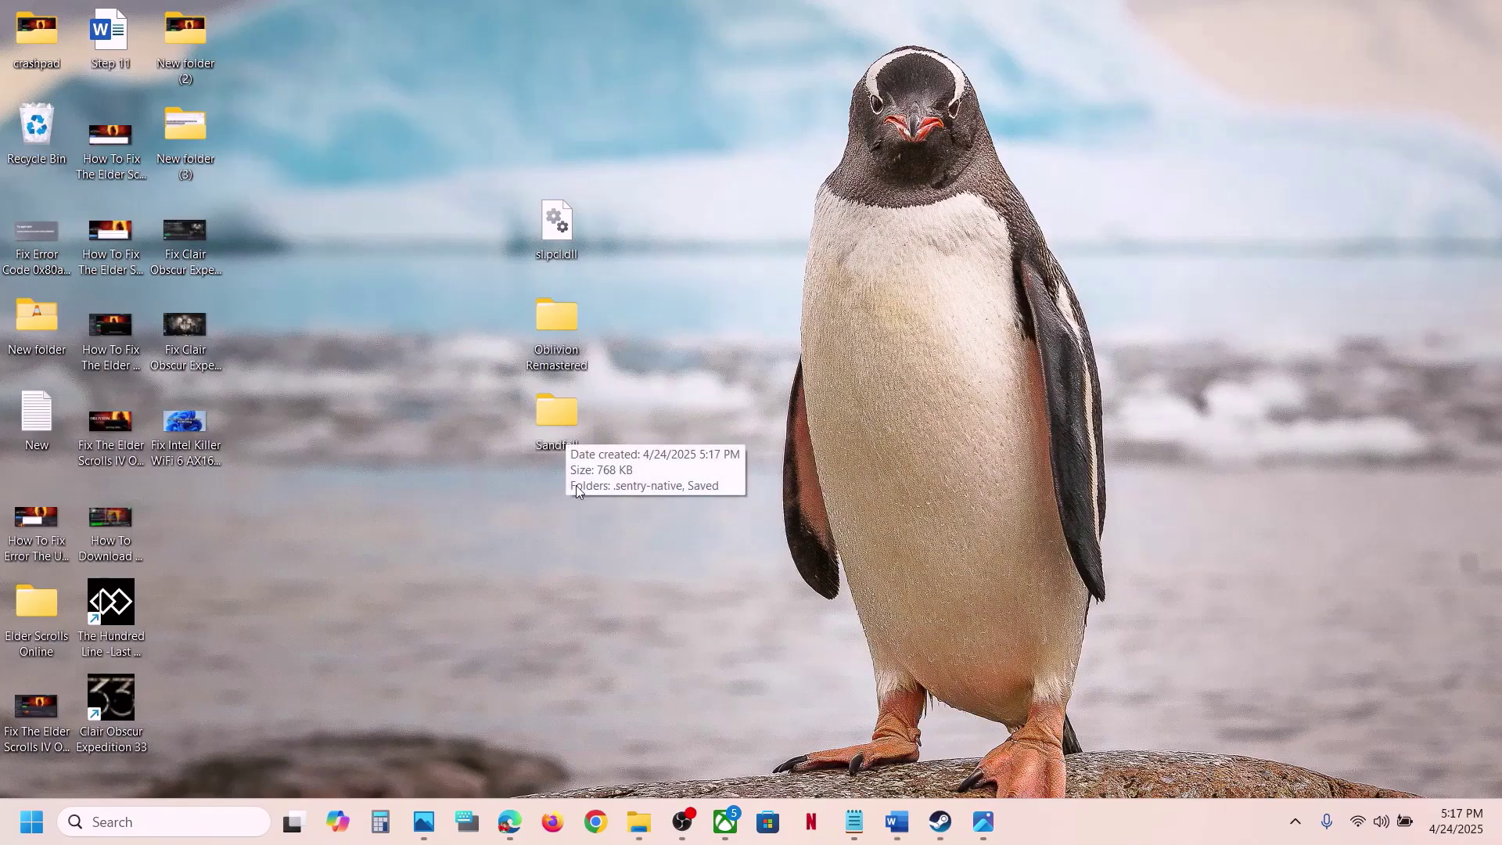
Step: Return to the Local folder and rename its Sandfall folder as Sandfall.old
key("super+d")
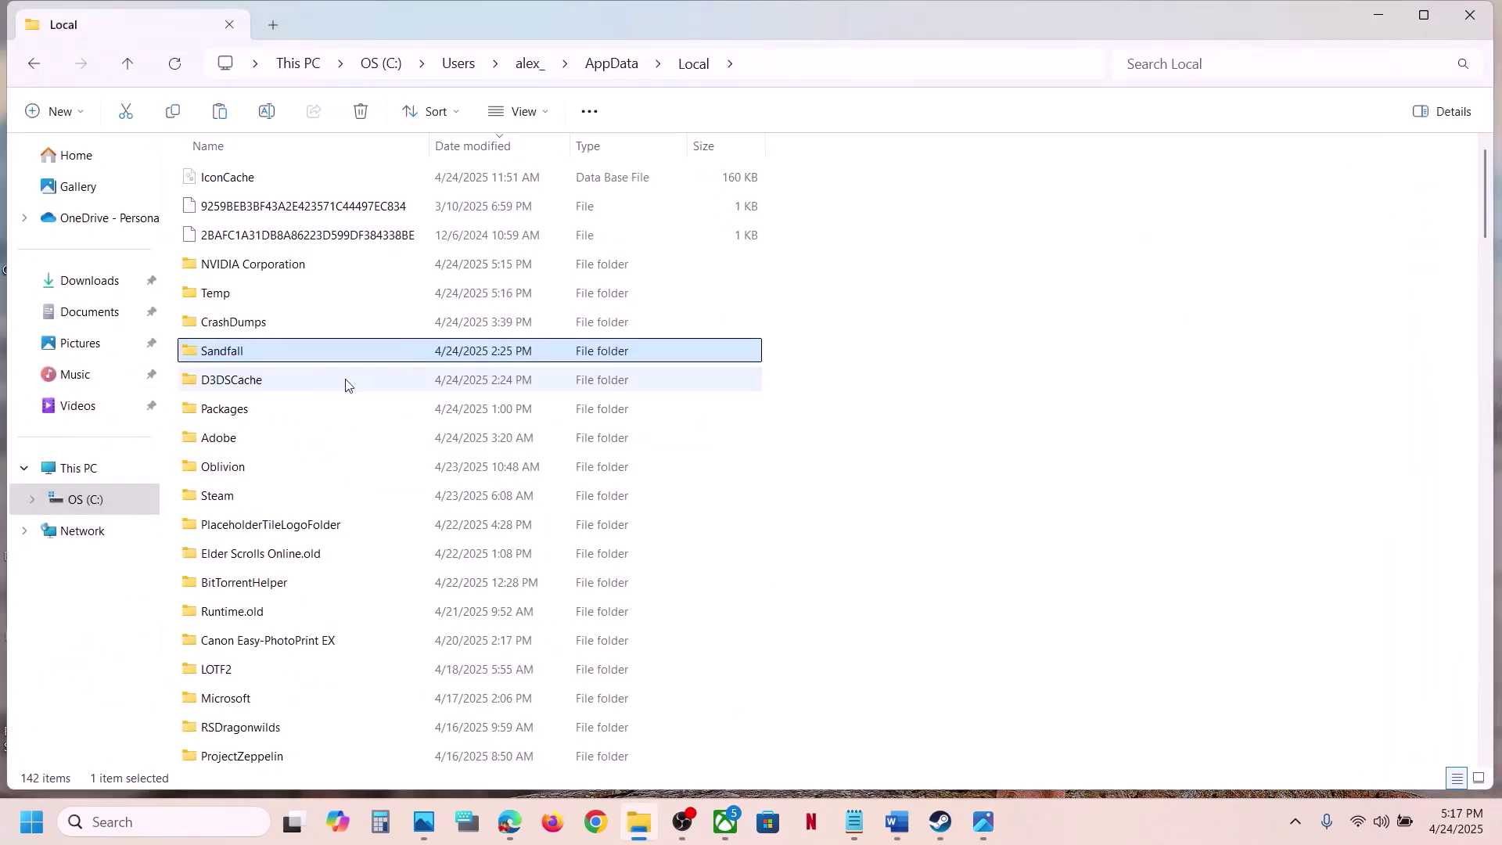
right_click(292, 350)
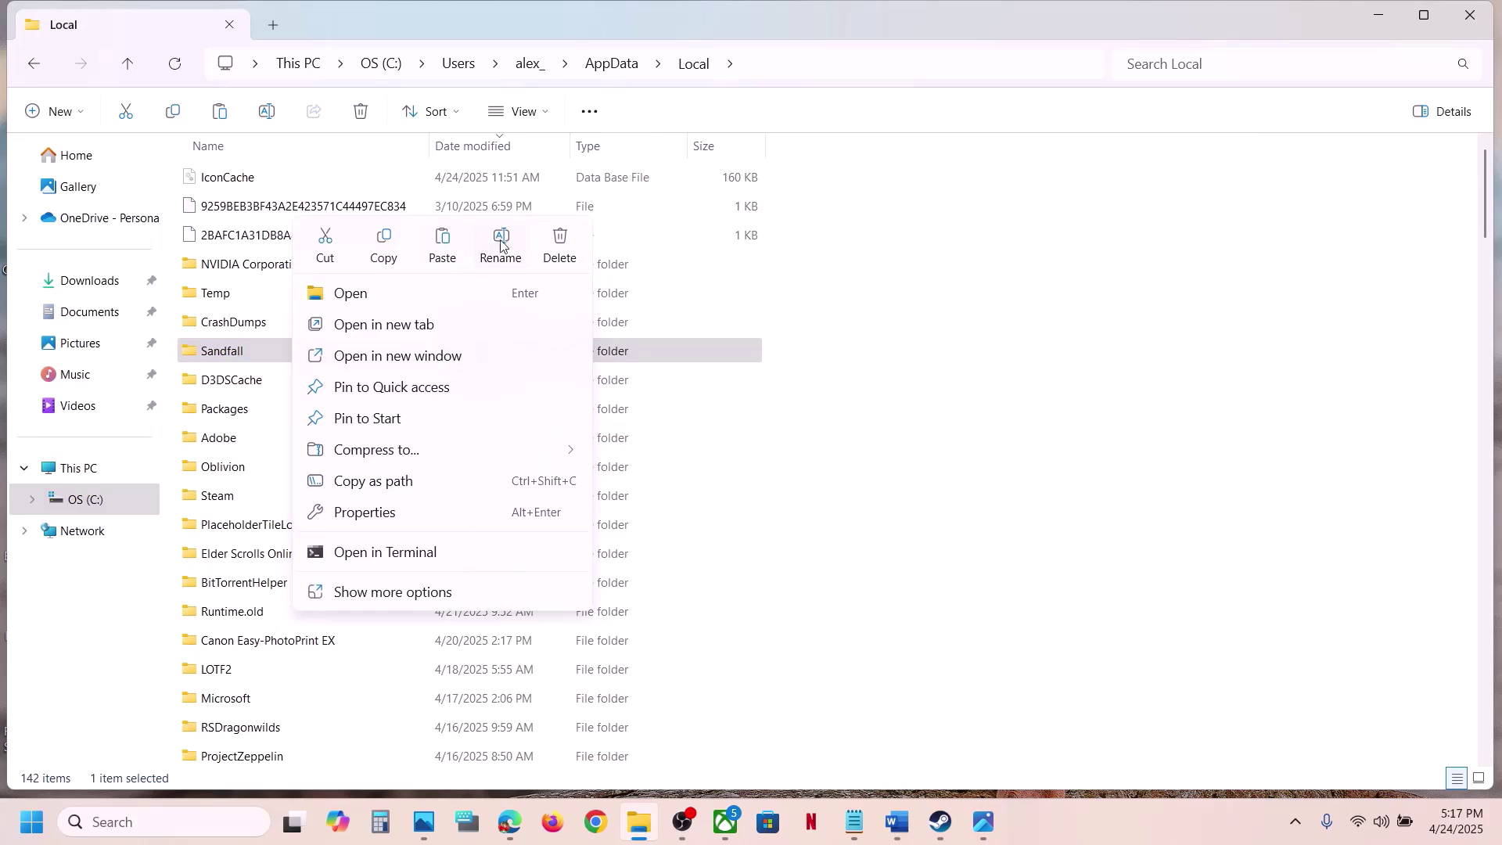
left_click(501, 243)
left_click(261, 347)
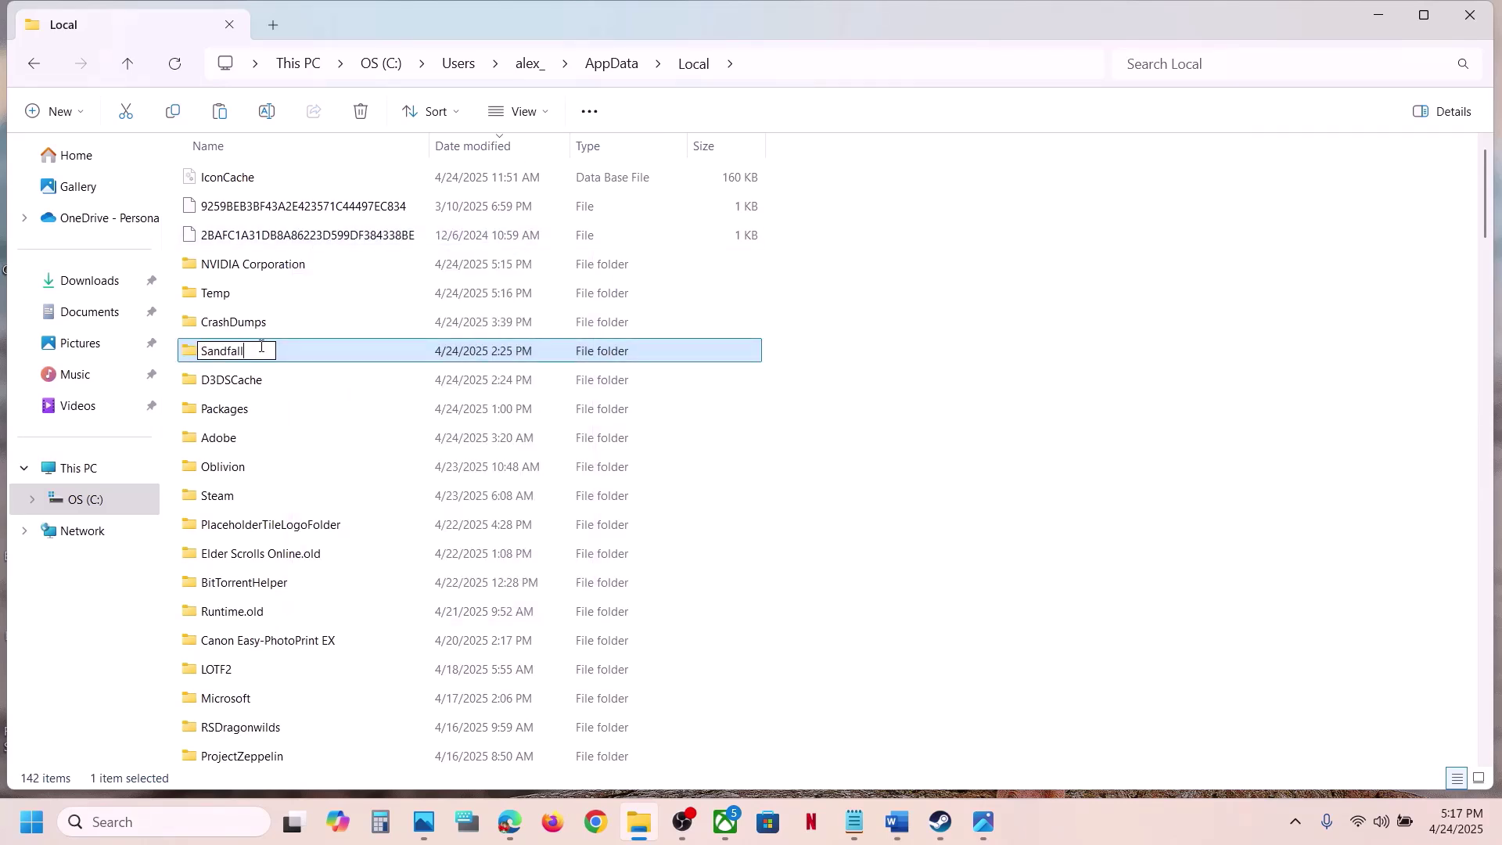
type(".old")
left_click(981, 458)
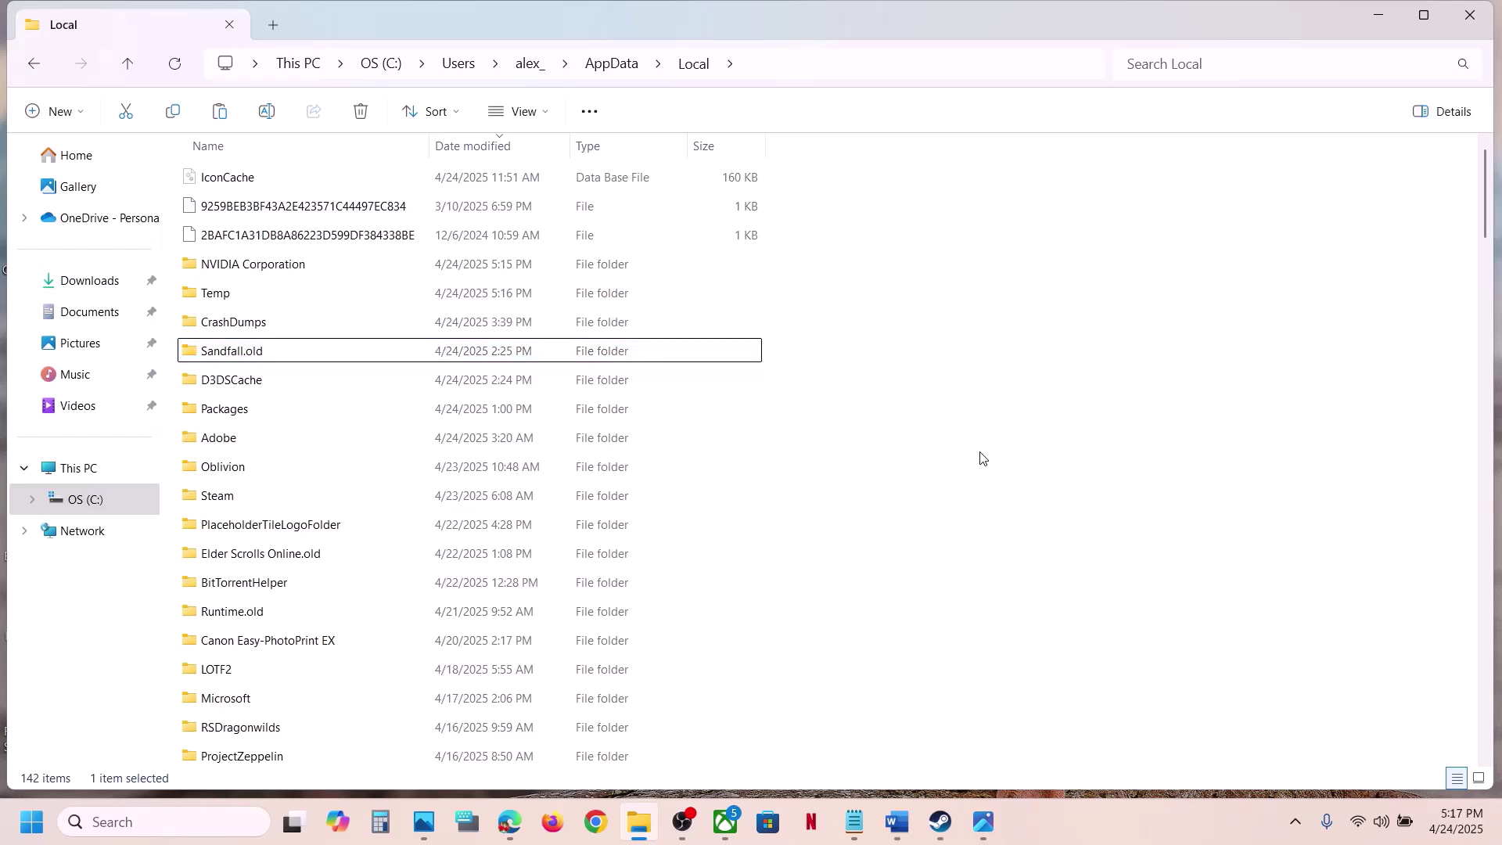
Step: View the game in Steam, switch to Word, and highlight Step 8's clean graphics driver installation text and NVIDIA download link
left_click(953, 830)
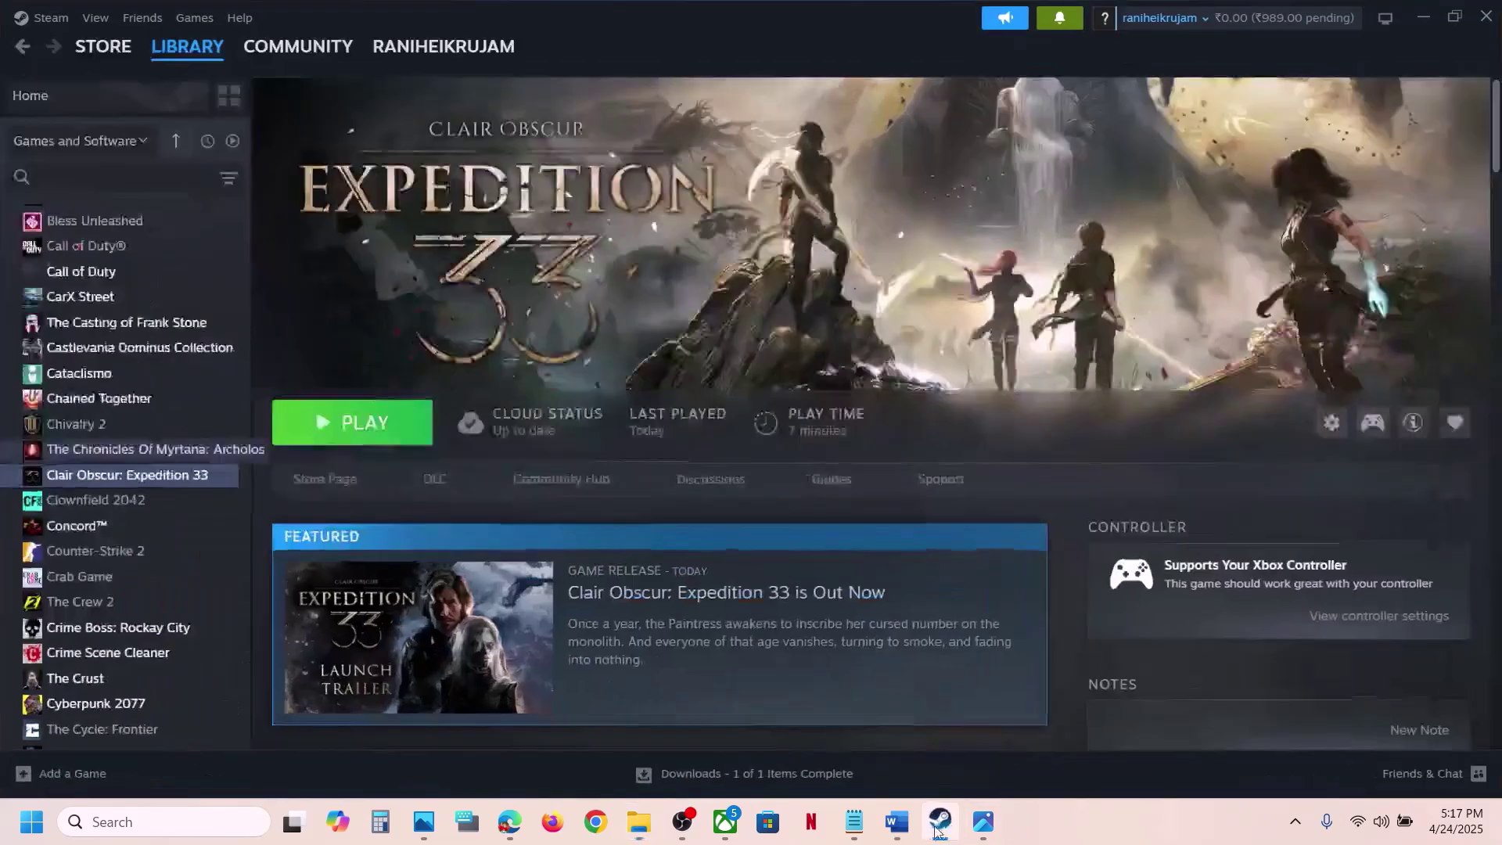
mouse_move(897, 823)
left_click(901, 747)
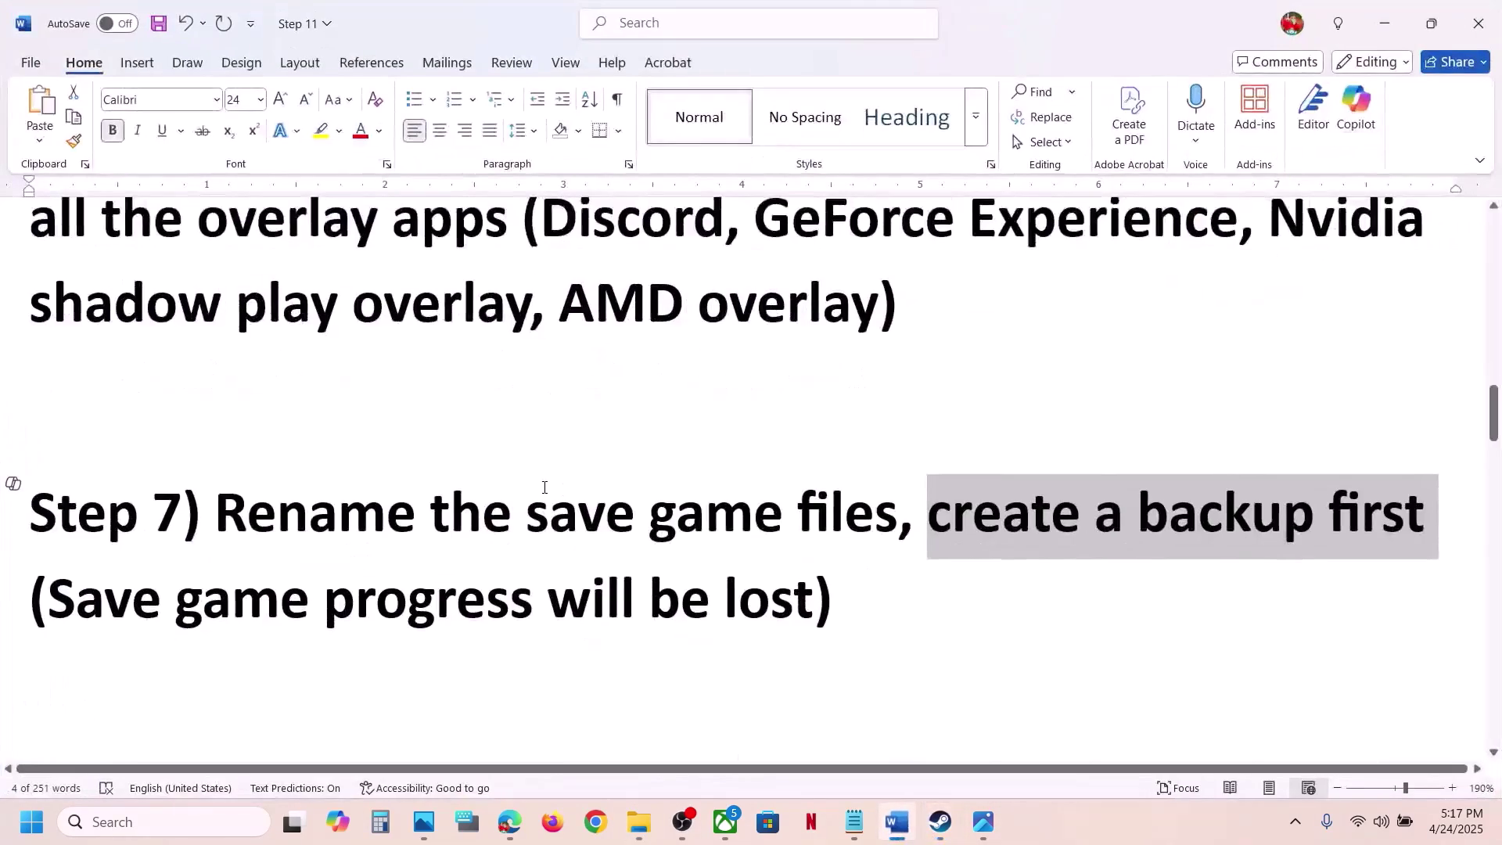
scroll(543, 486, "down", 3)
left_click_drag(321, 518, 1310, 540)
scroll(673, 546, "down", 2)
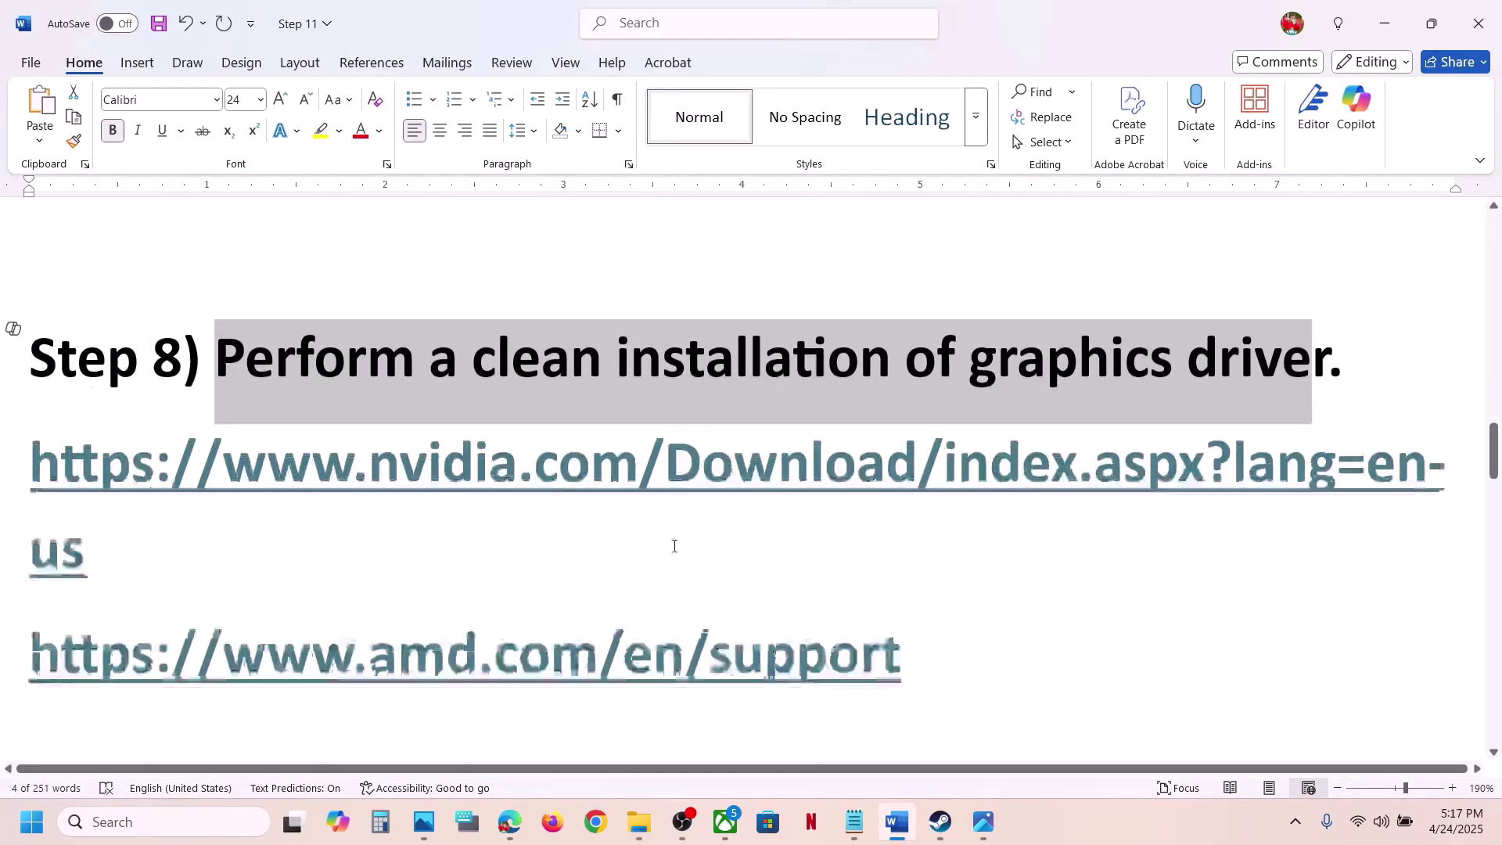
left_click_drag(125, 512, 34, 467)
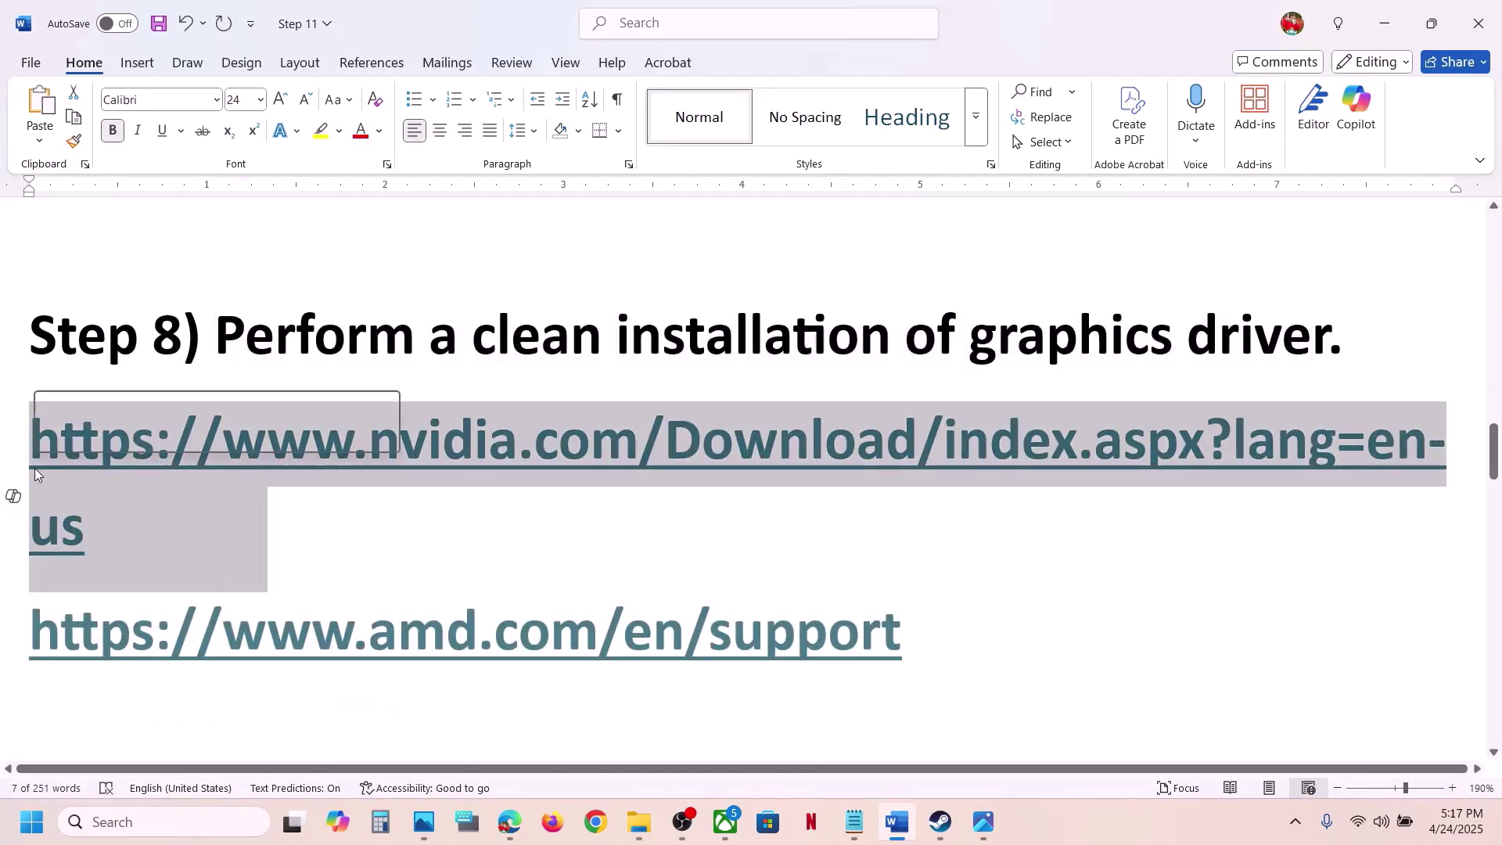
double_click(944, 665)
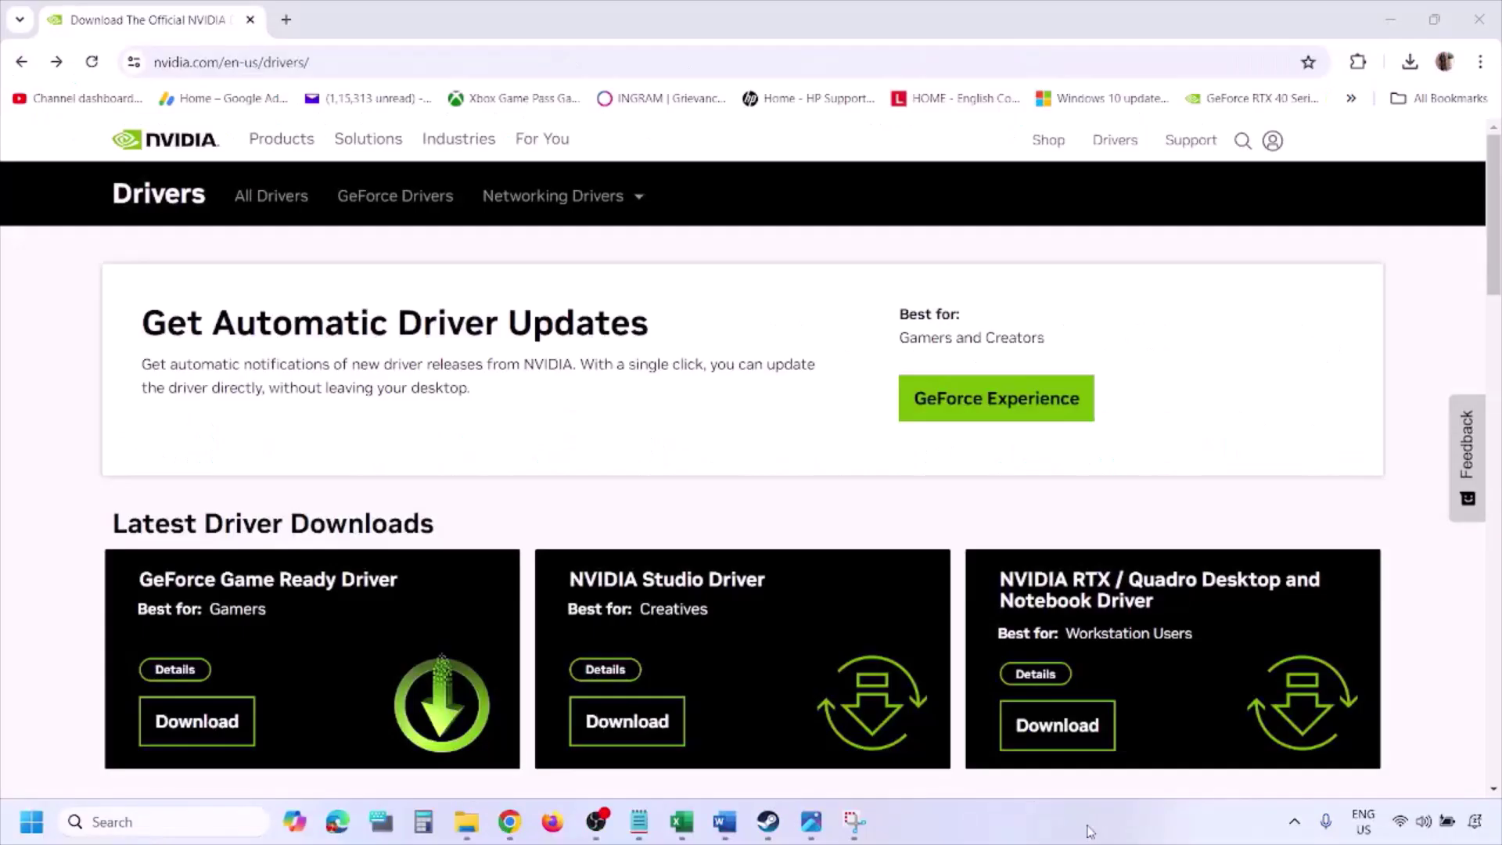
Step: Search NVIDIA's driver page for GeForce RTX 3050 Laptop GPU drivers with Windows 11 as the operating system
scroll(350, 478, "down", 8)
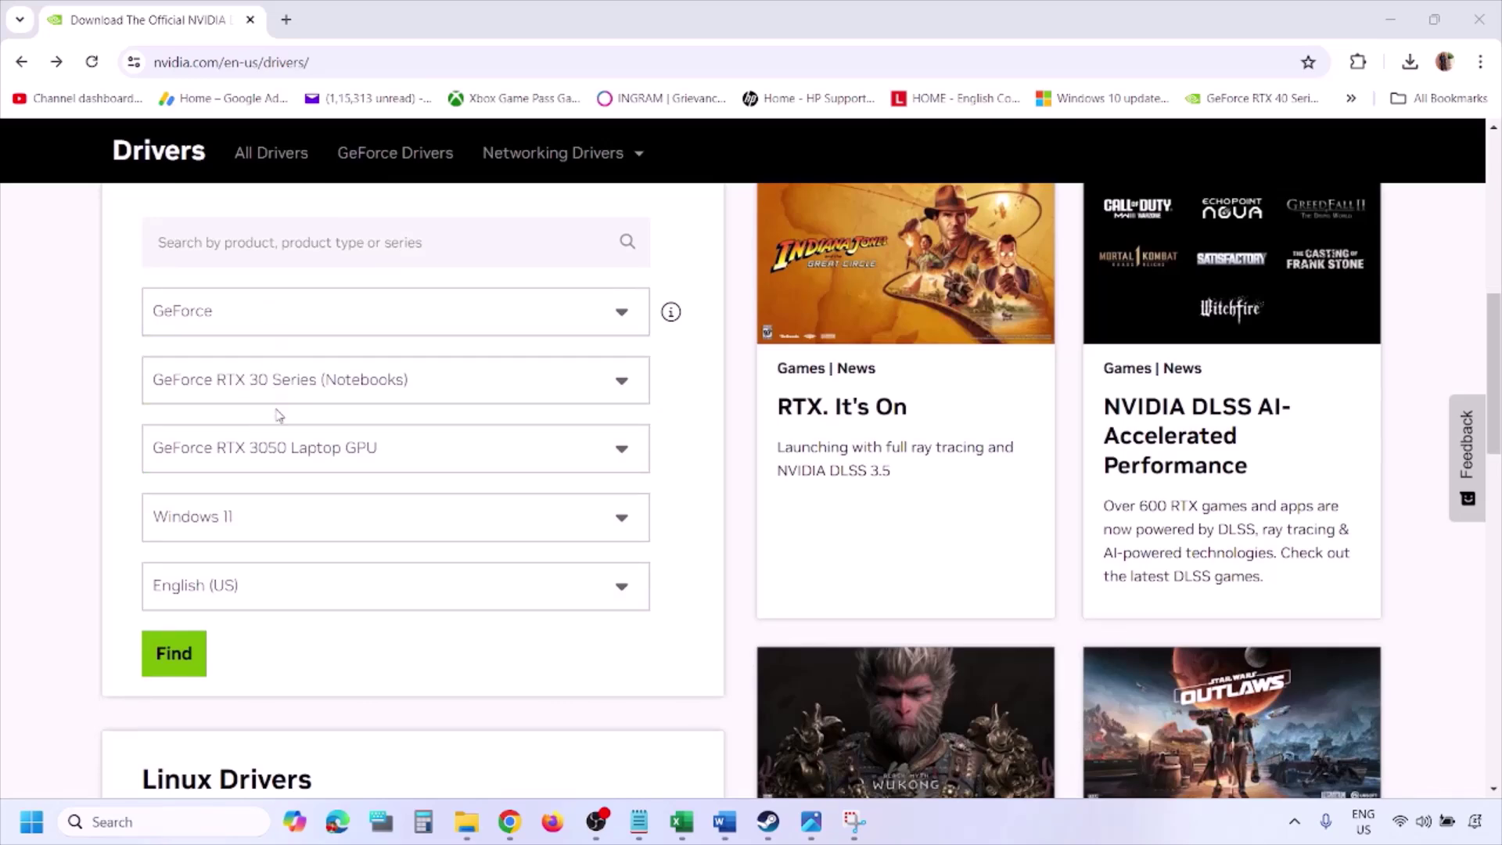
left_click(249, 523)
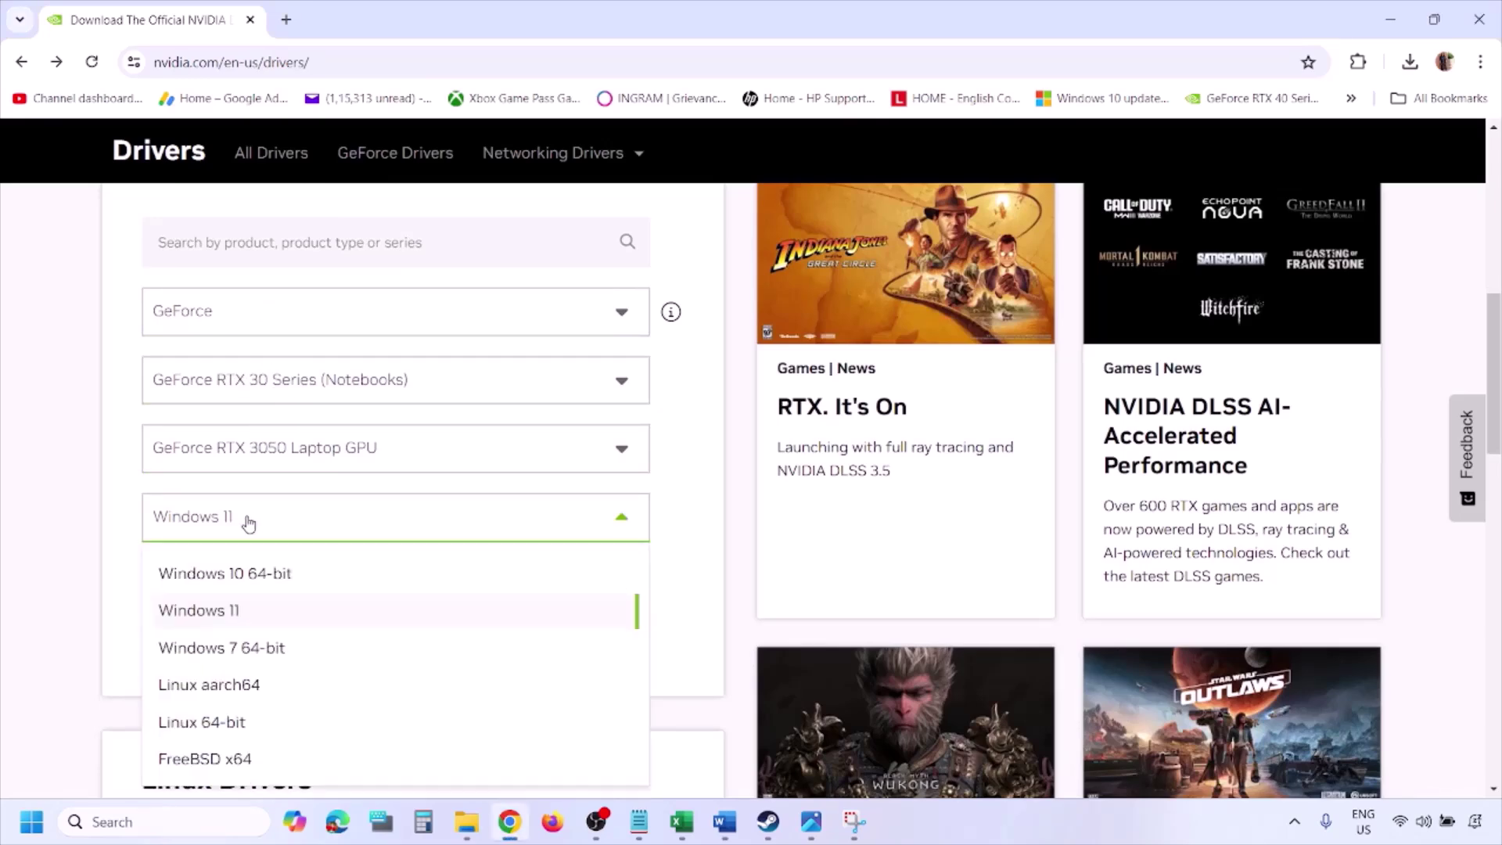
left_click(217, 613)
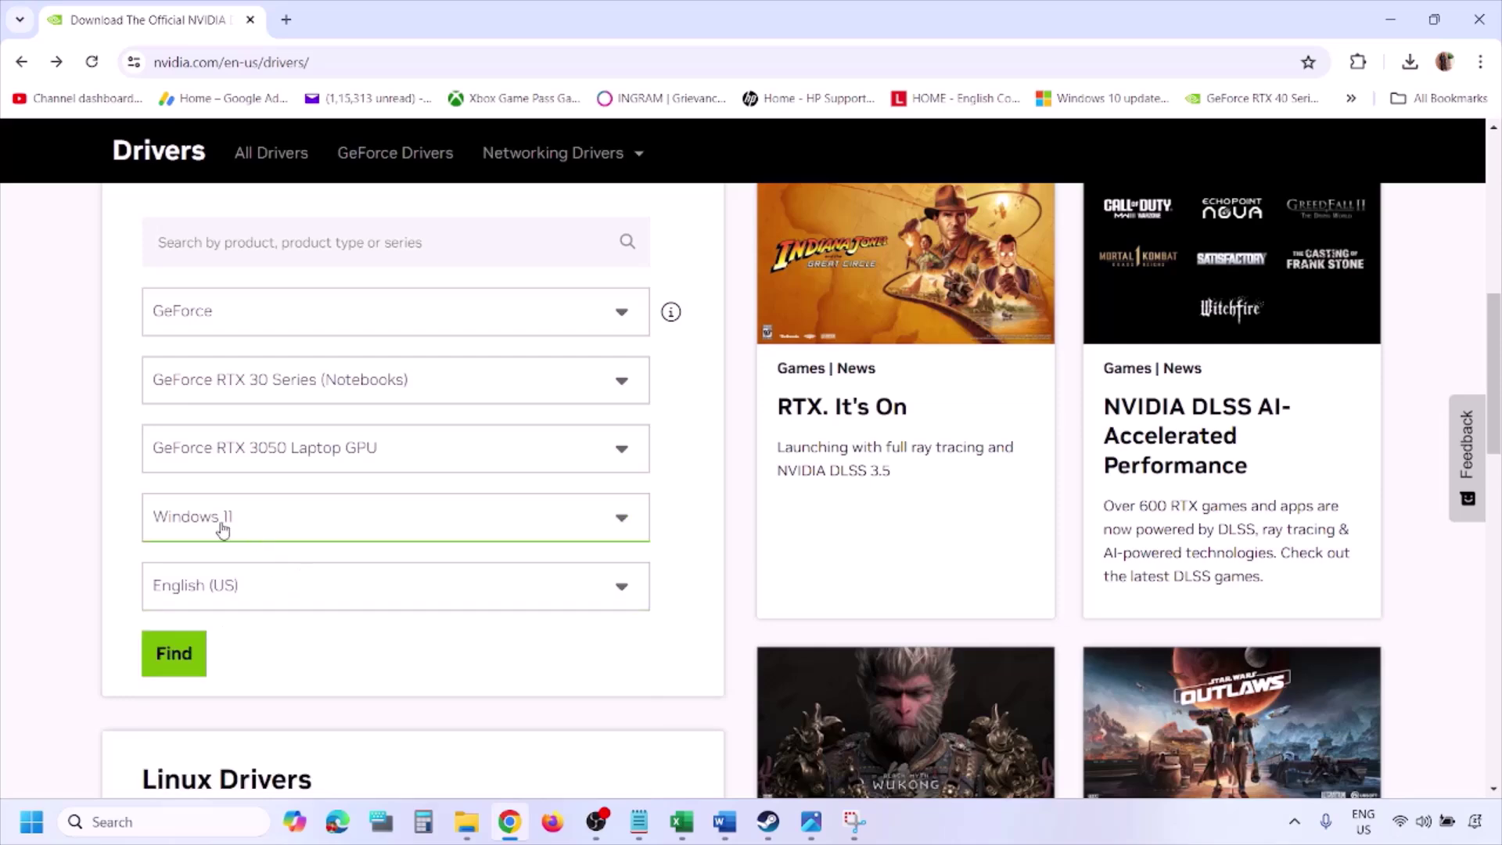
left_click(172, 656)
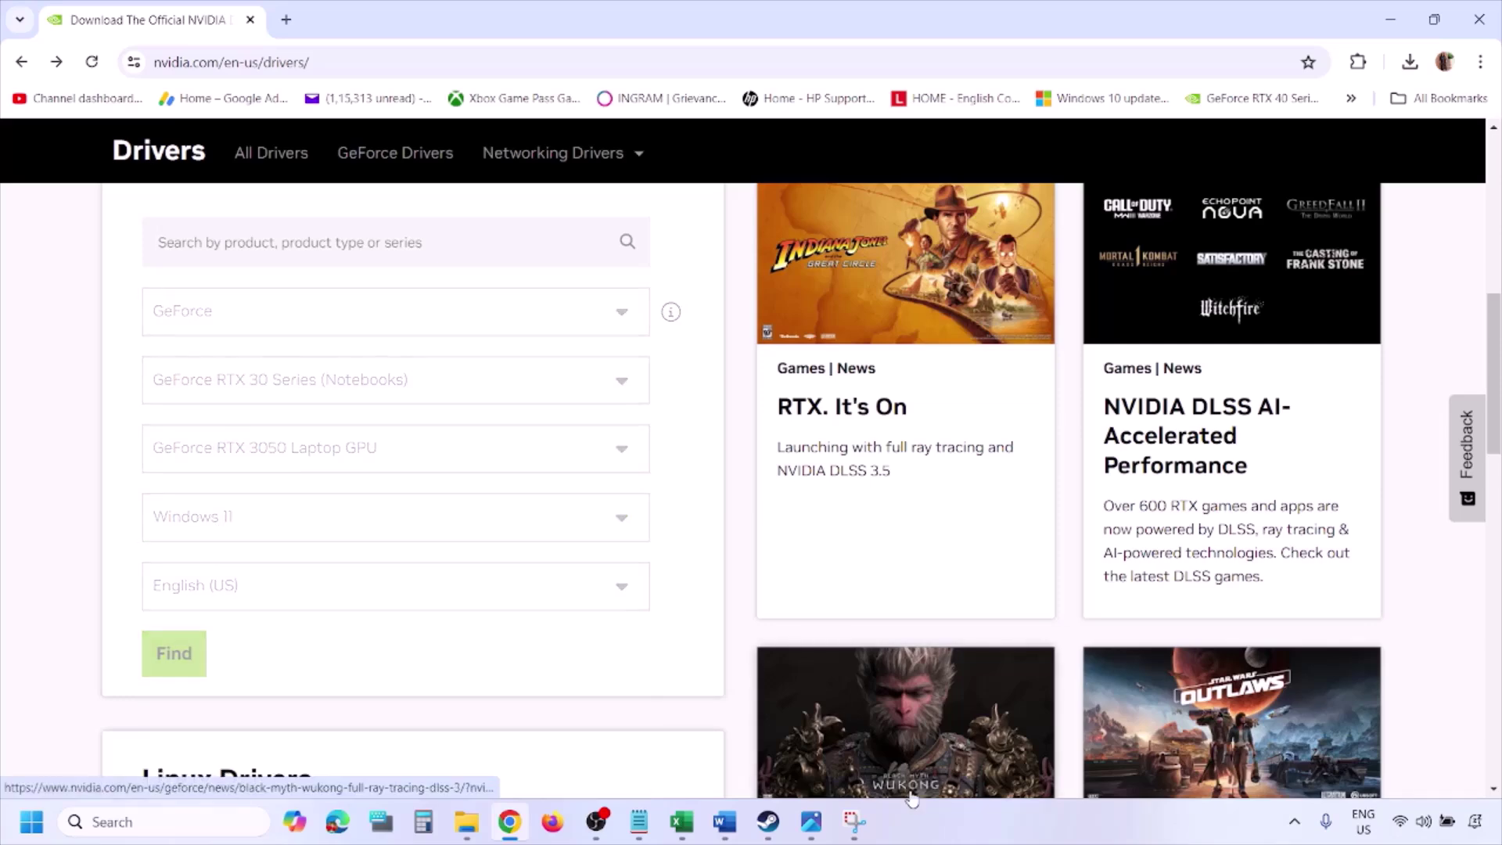
Step: Switch to Photos and look through images 1.png to 5.png on downloading the Game Ready Driver and performing a clean installation
left_click(811, 821)
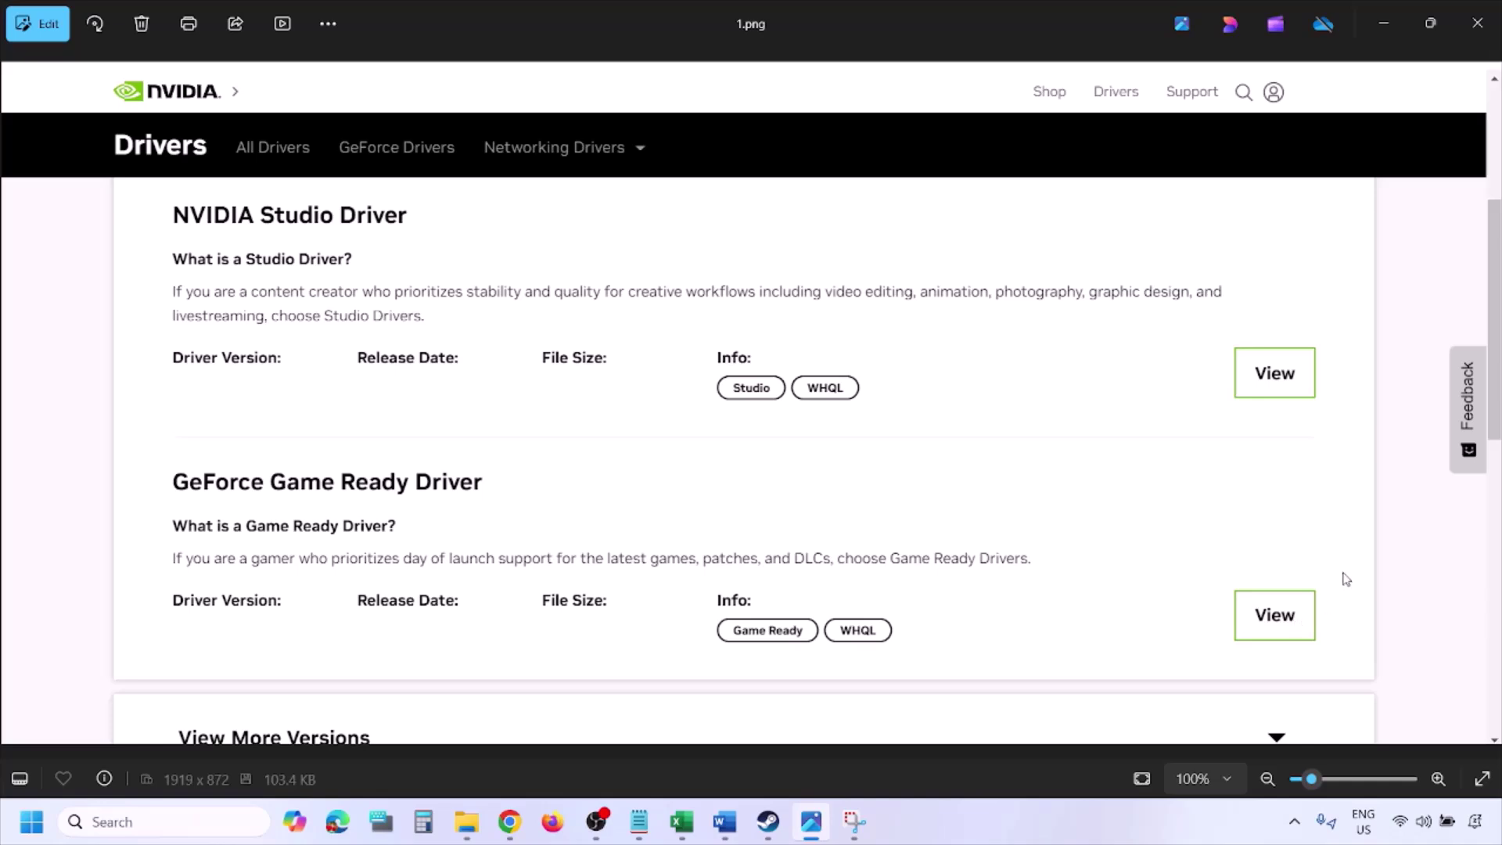
key("Right")
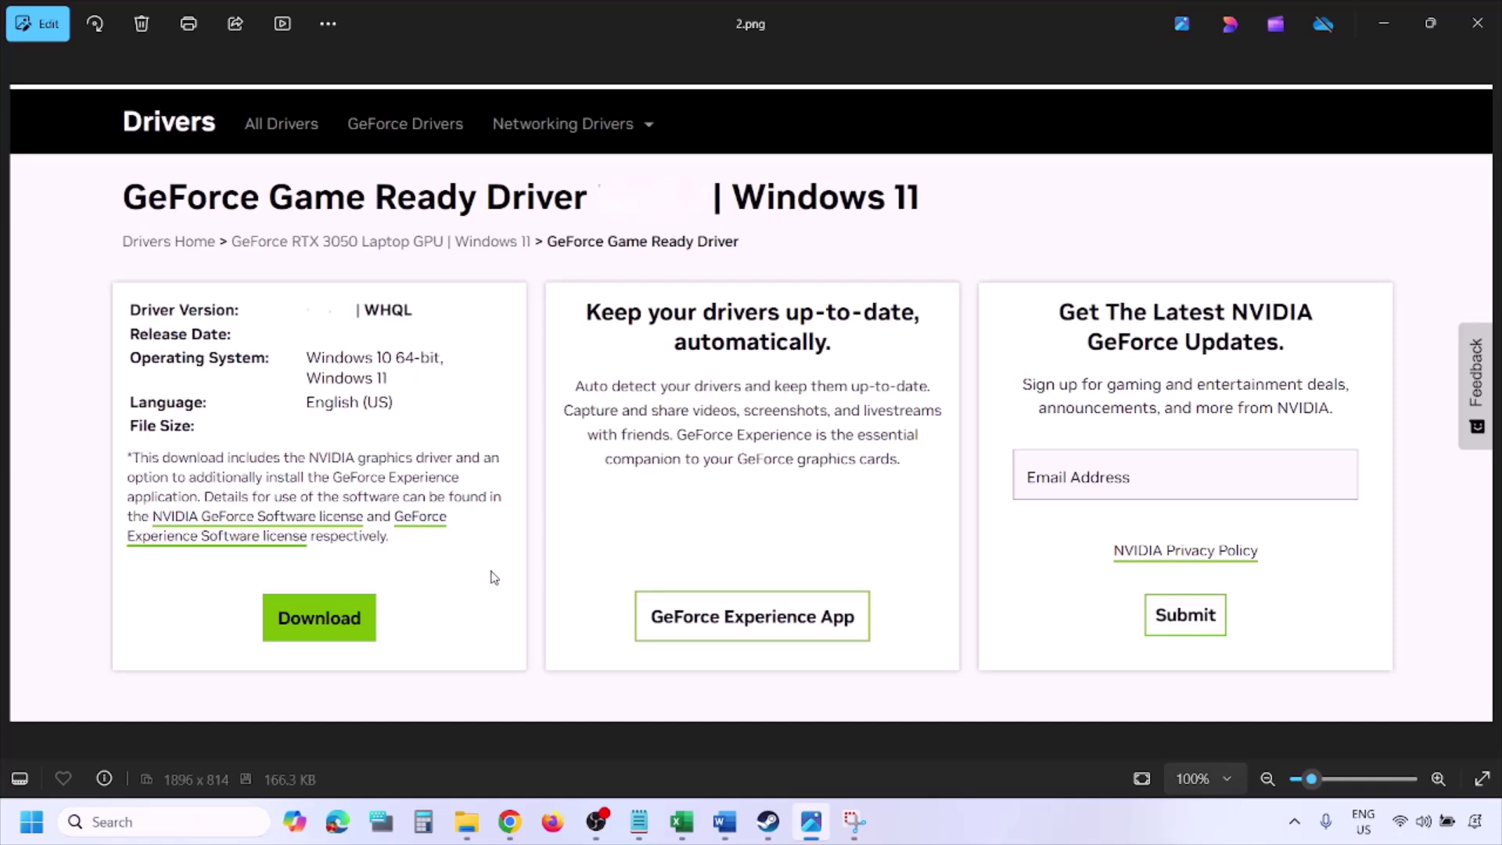
key("Right")
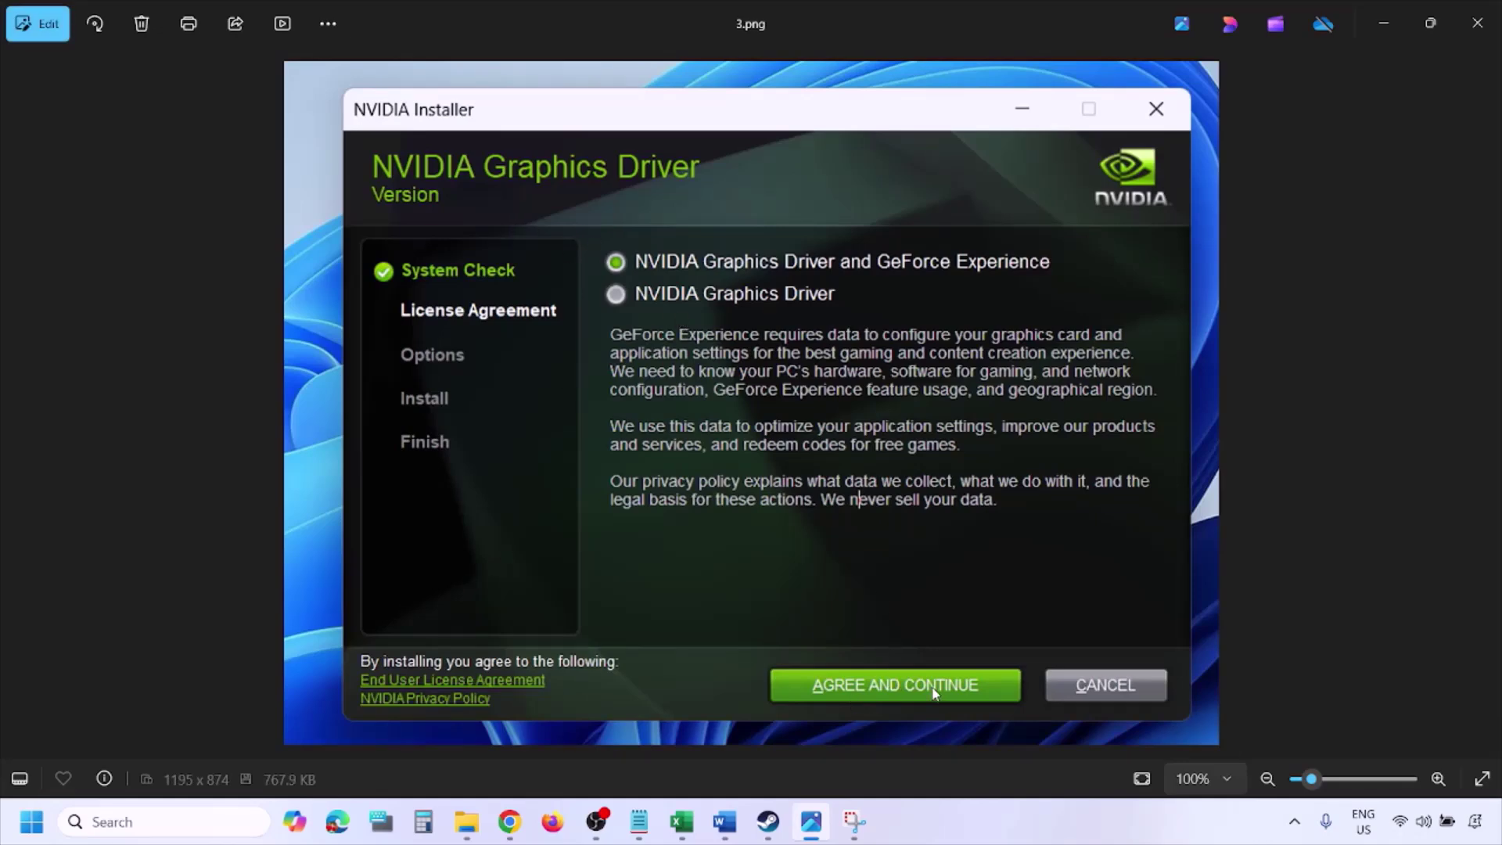
key("Right")
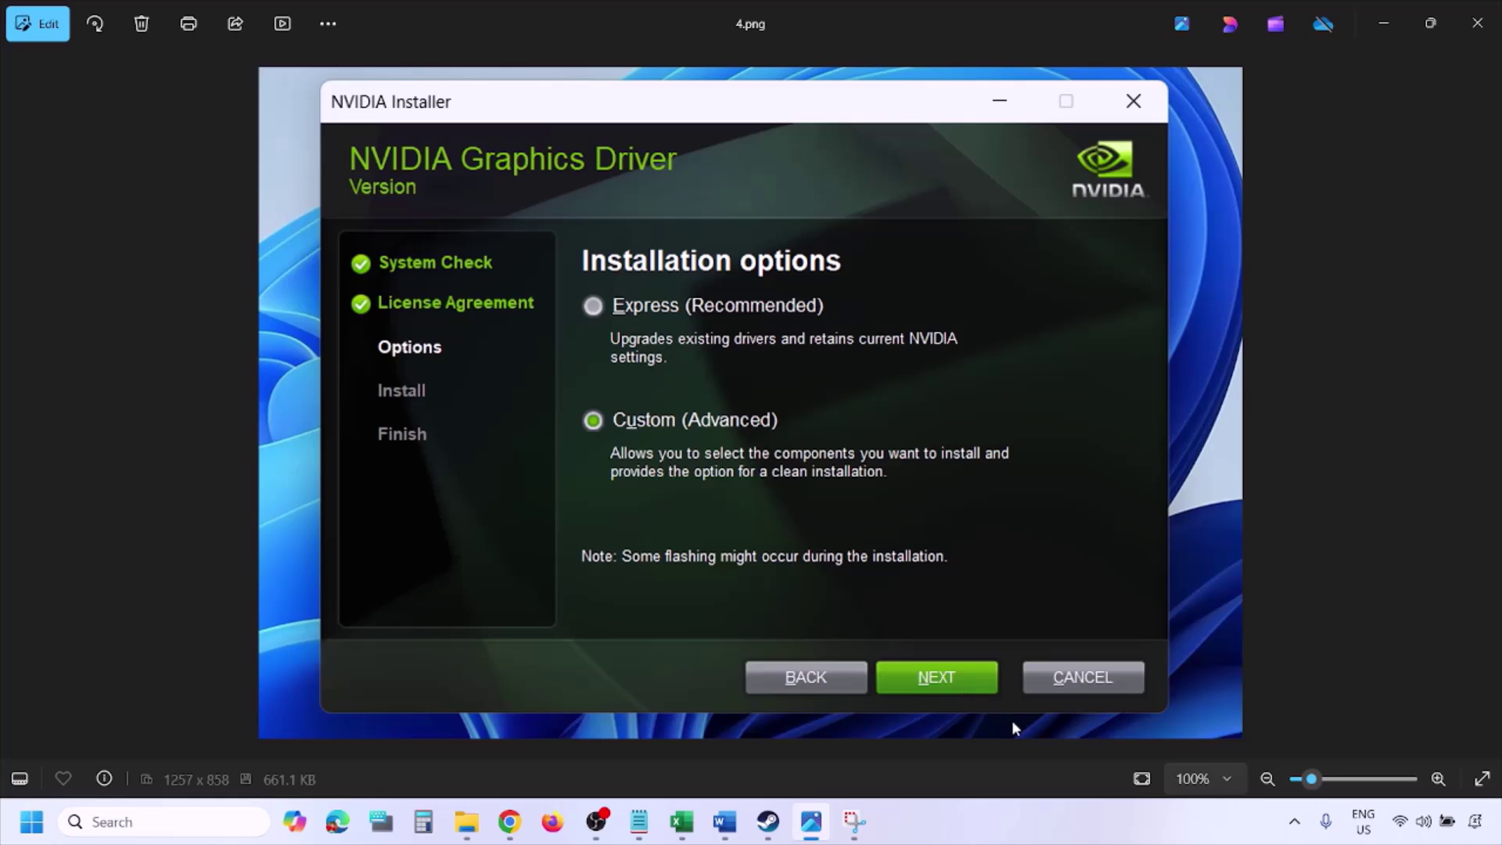
key("Right")
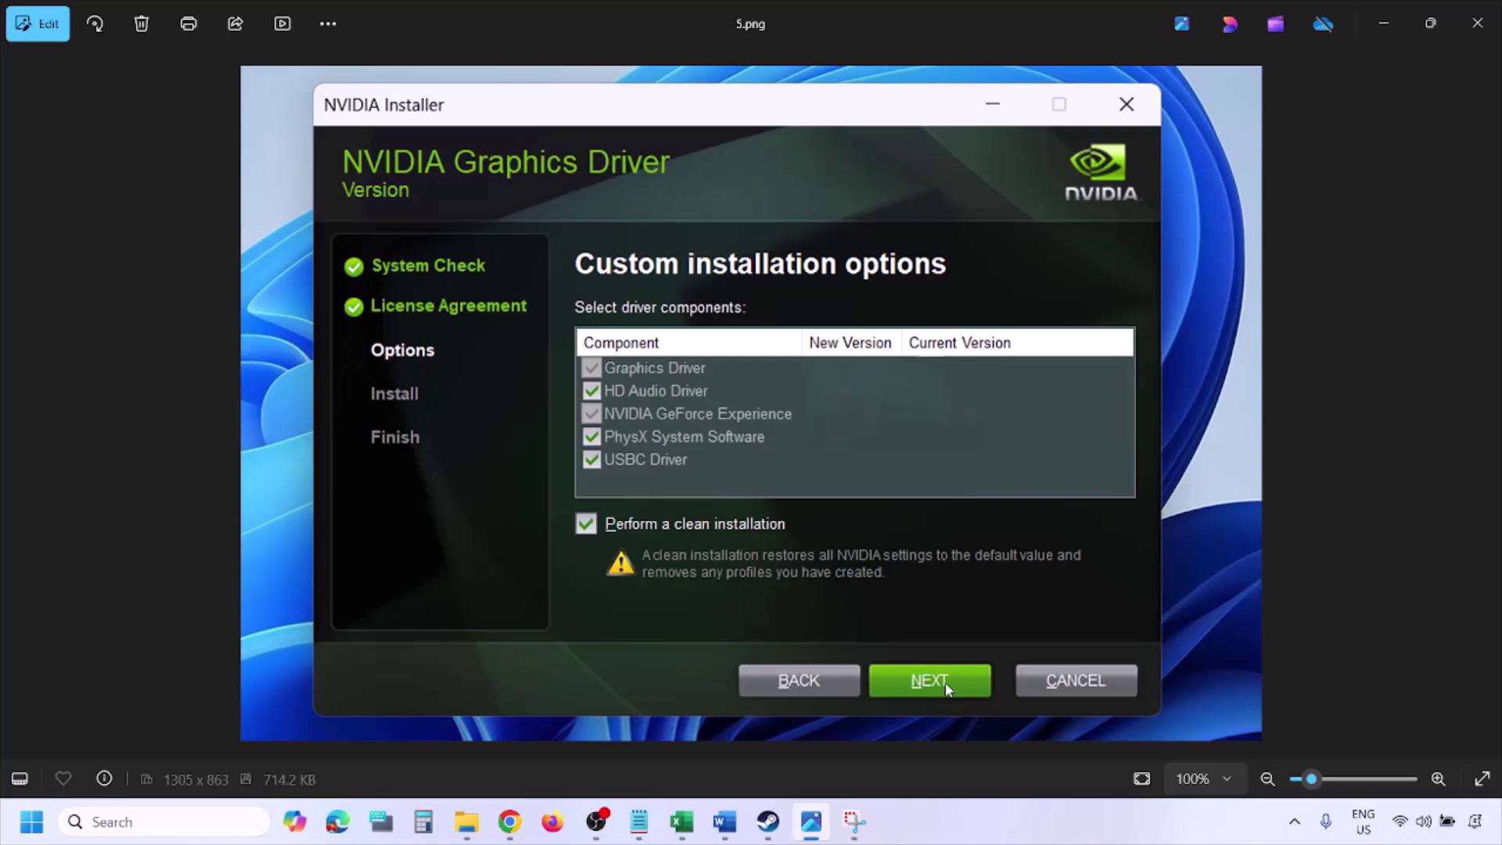
Step: Look at the Windows Restart option without restarting, and return to the game's Steam library page
left_click(31, 822)
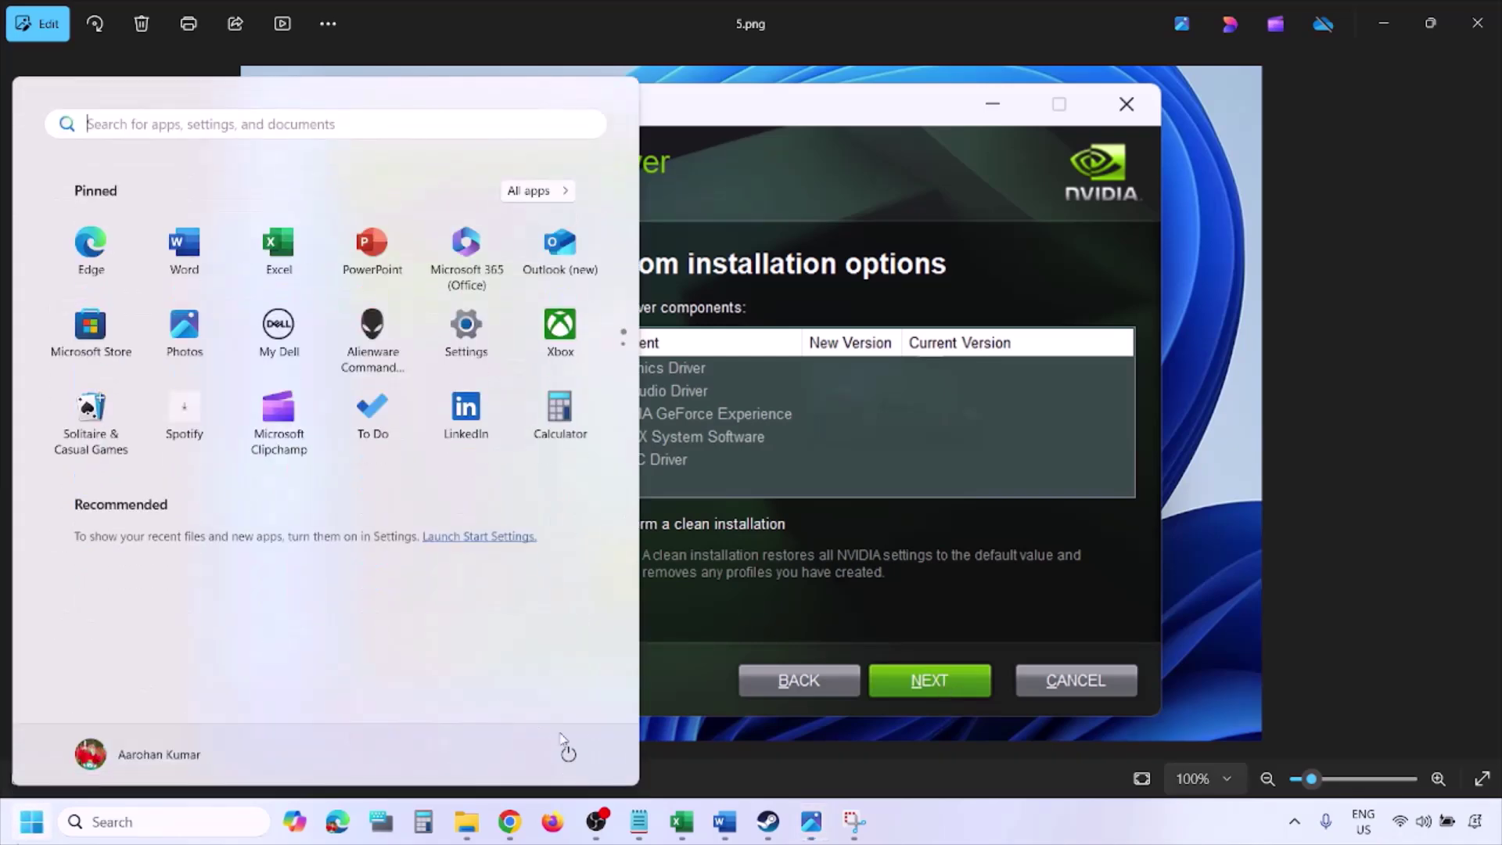
left_click(569, 755)
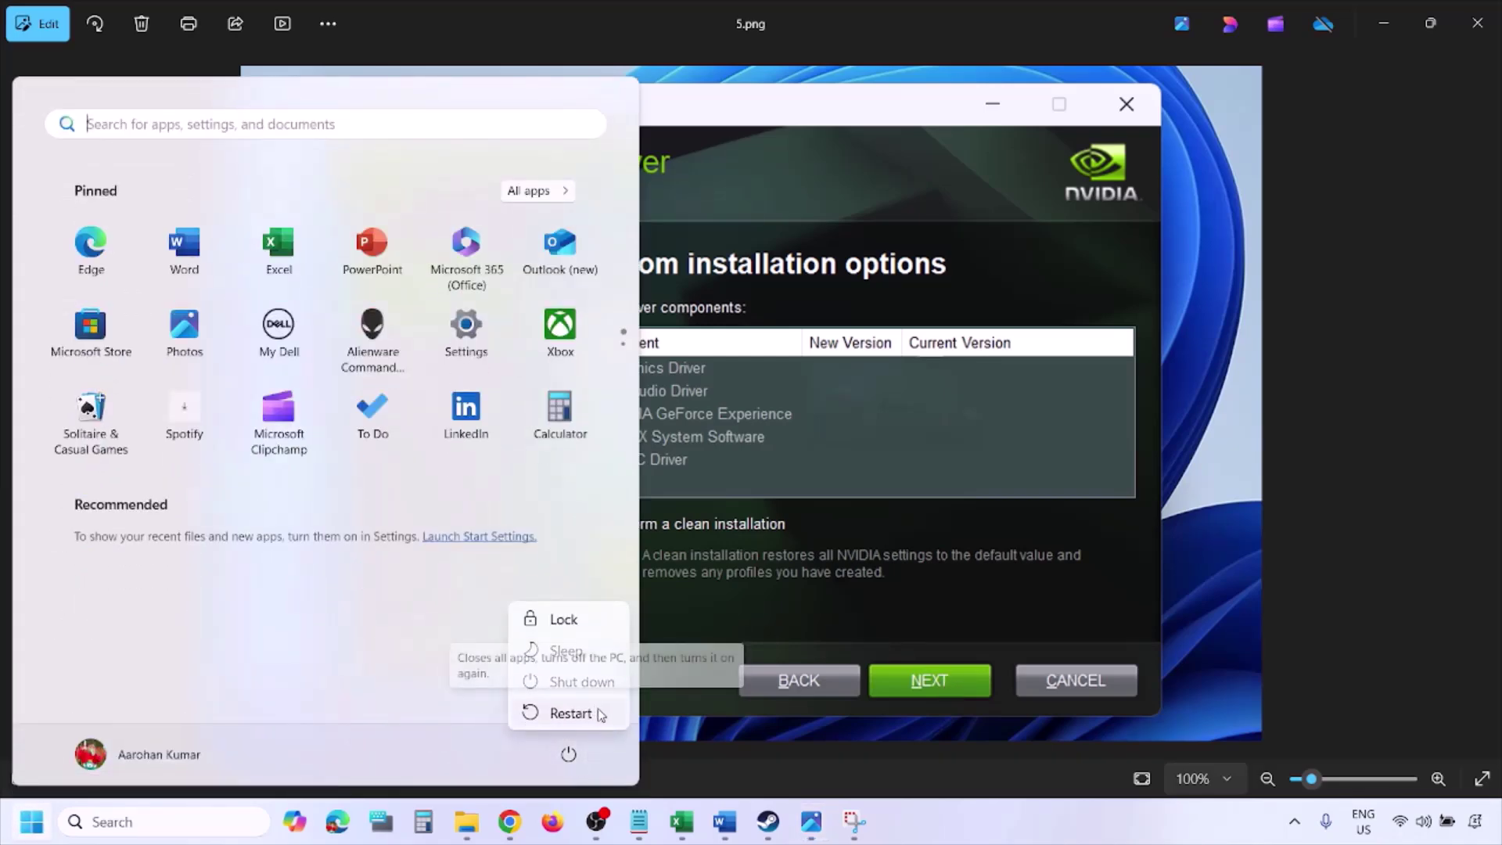
left_click(1022, 841)
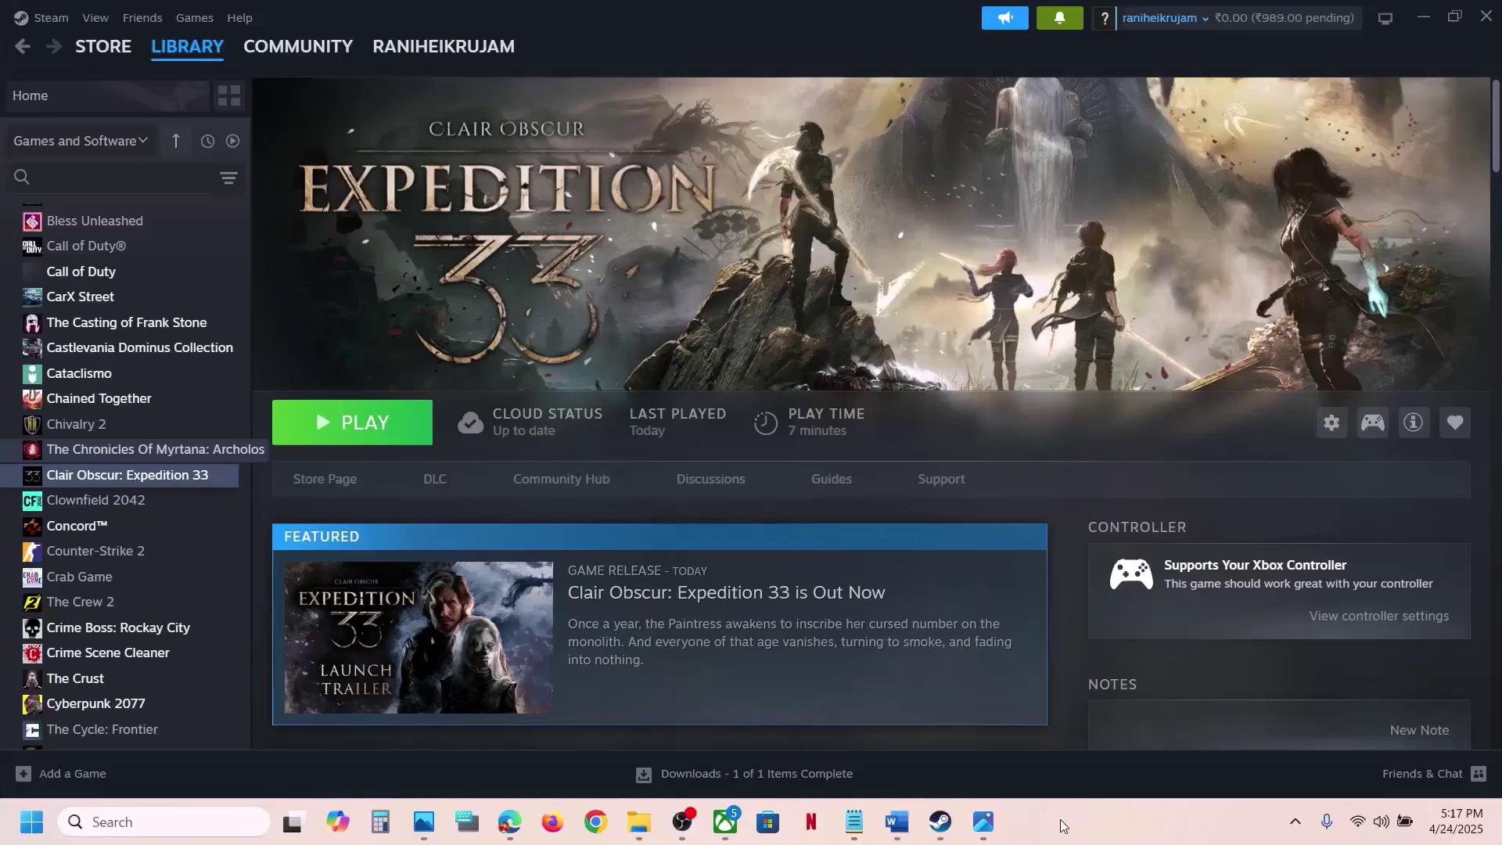
Step: Switch to Word, highlight Step 8's AMD support link, and view Step 9 on running the game on the dedicated graphics card
left_click(897, 821)
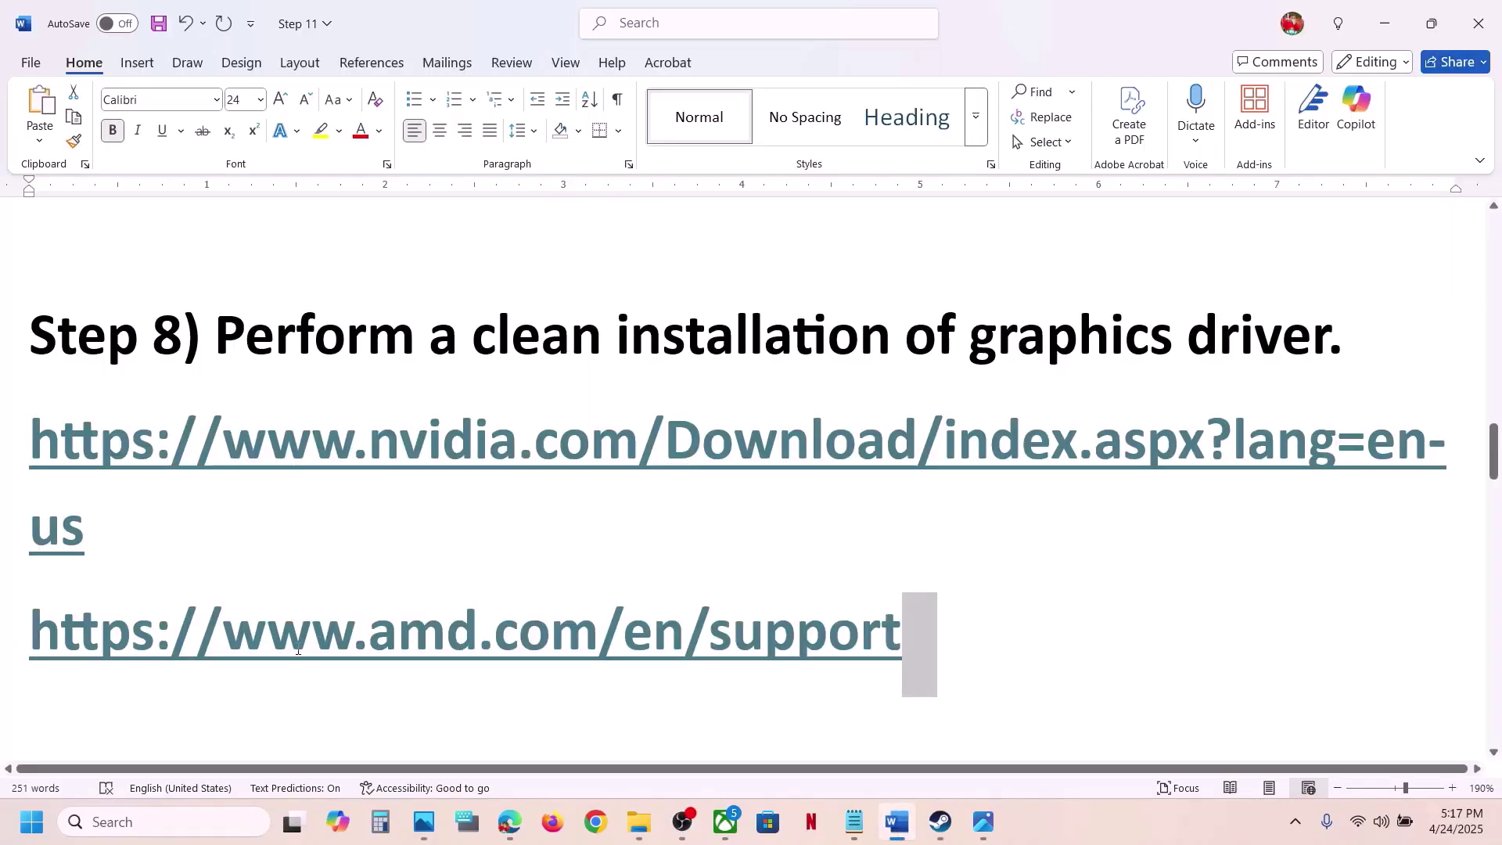
left_click_drag(235, 638, 874, 630)
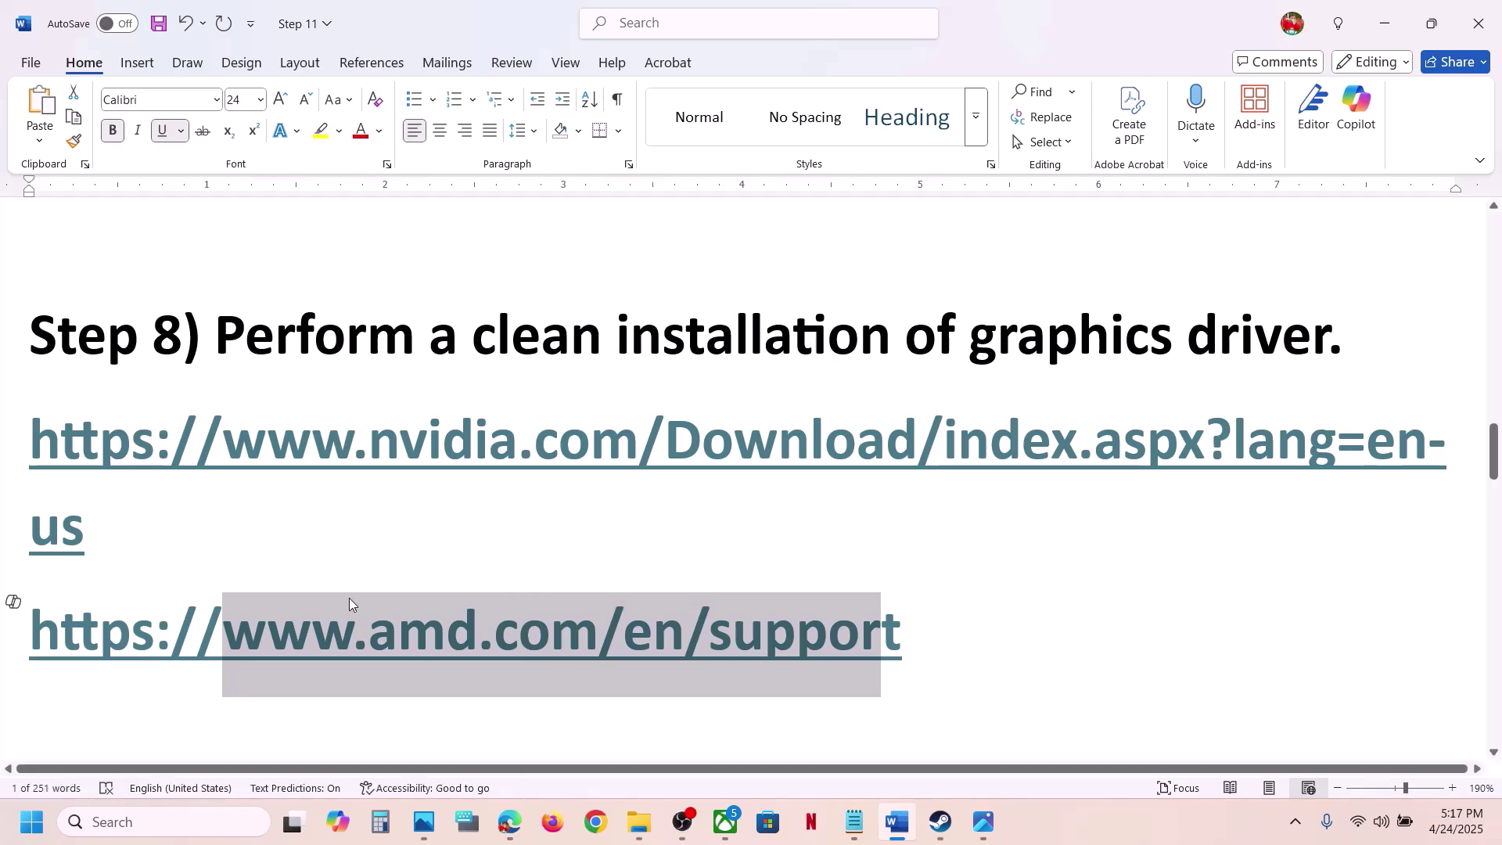
scroll(349, 597, "down", 3)
scroll(350, 599, "up", 3)
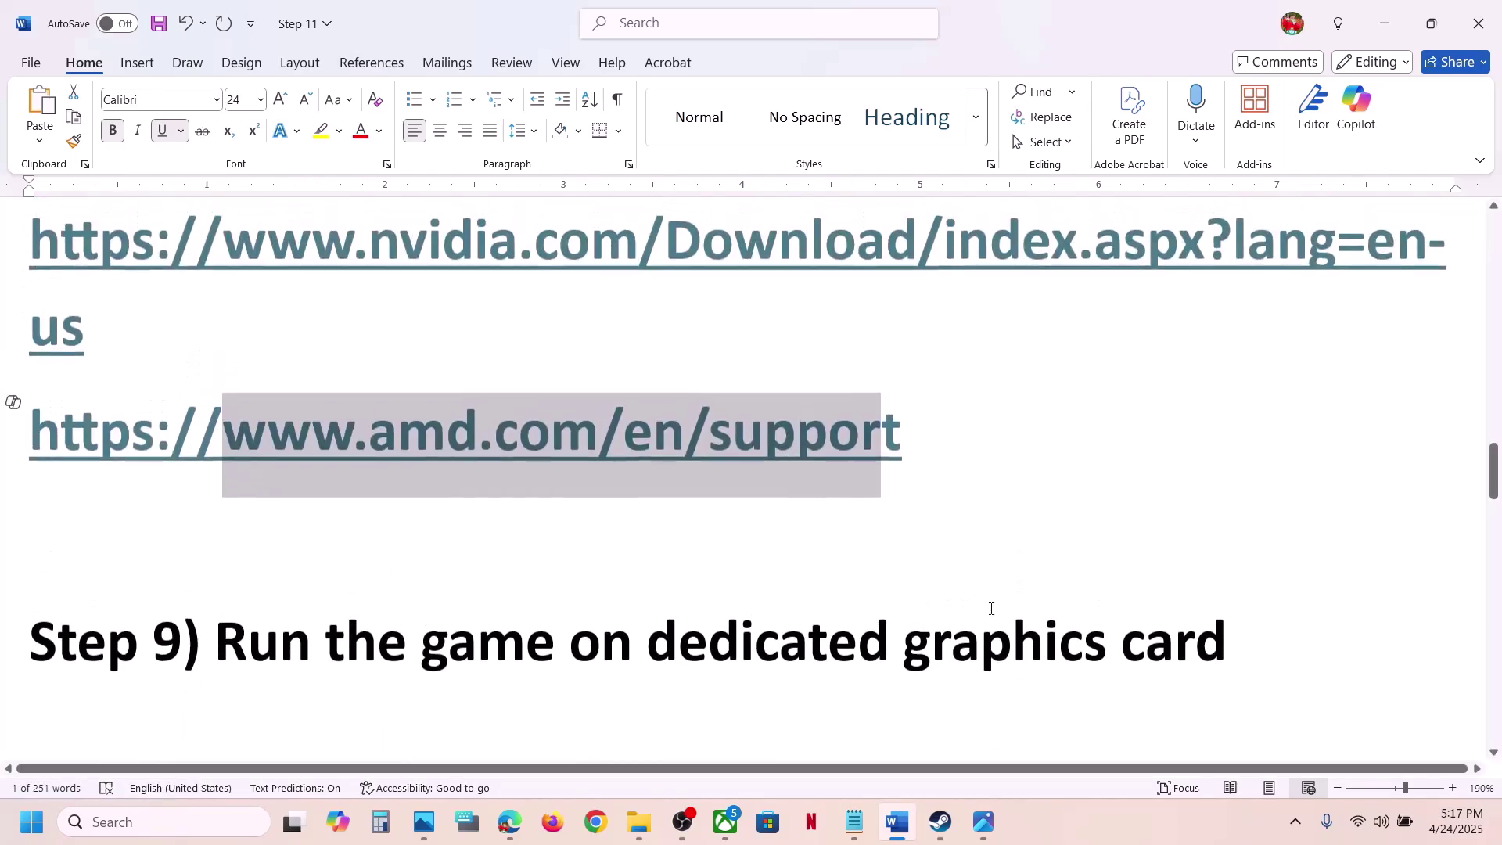
Step: Copy the word "graphics" from Step 9, search Windows for it, and open Graphics settings
double_click(1012, 648)
key("ctrl+c")
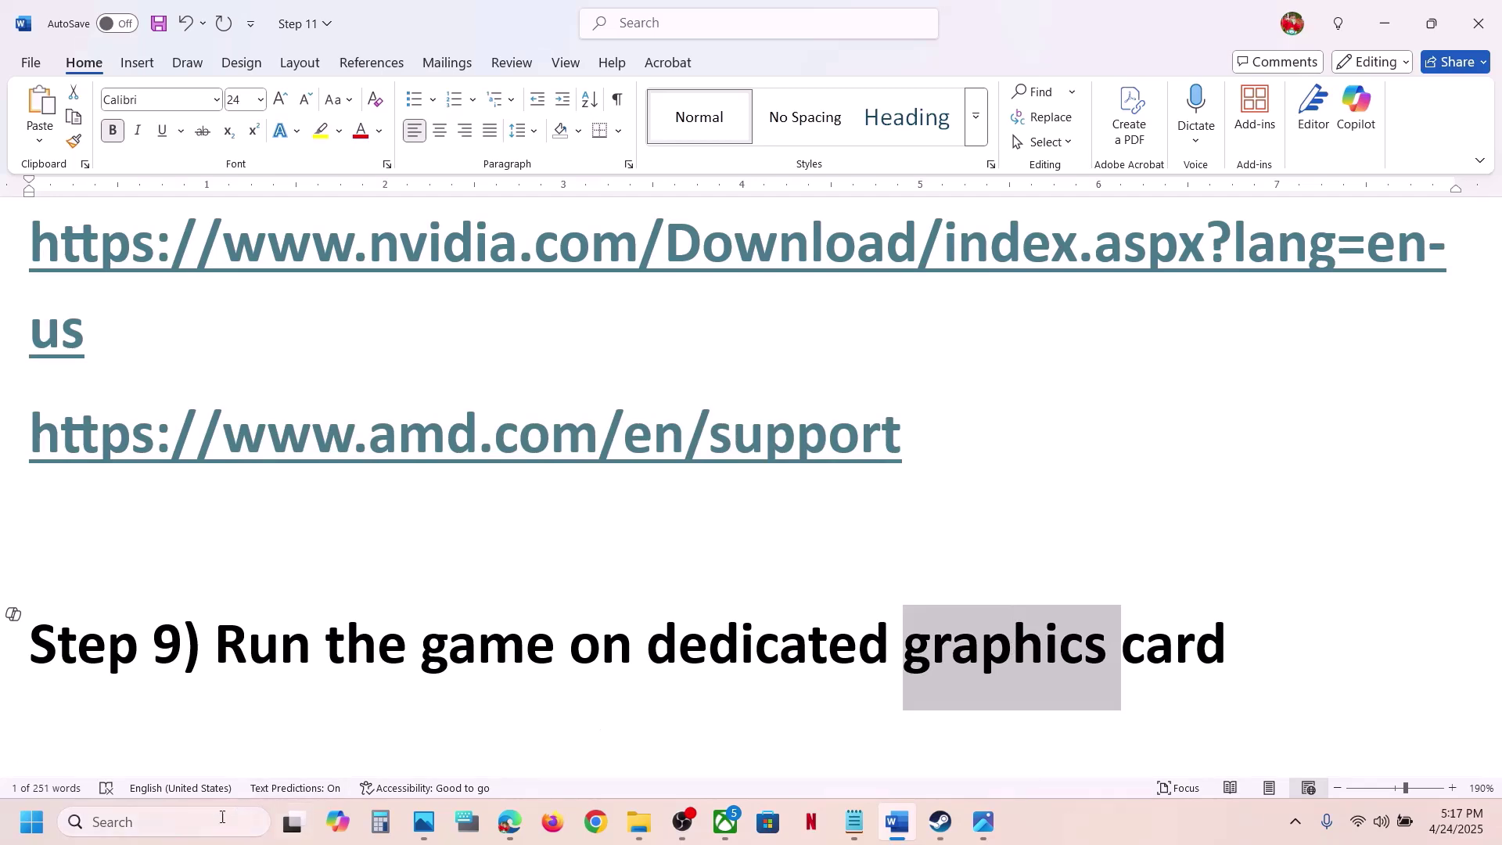
left_click(197, 824)
key("ctrl+v")
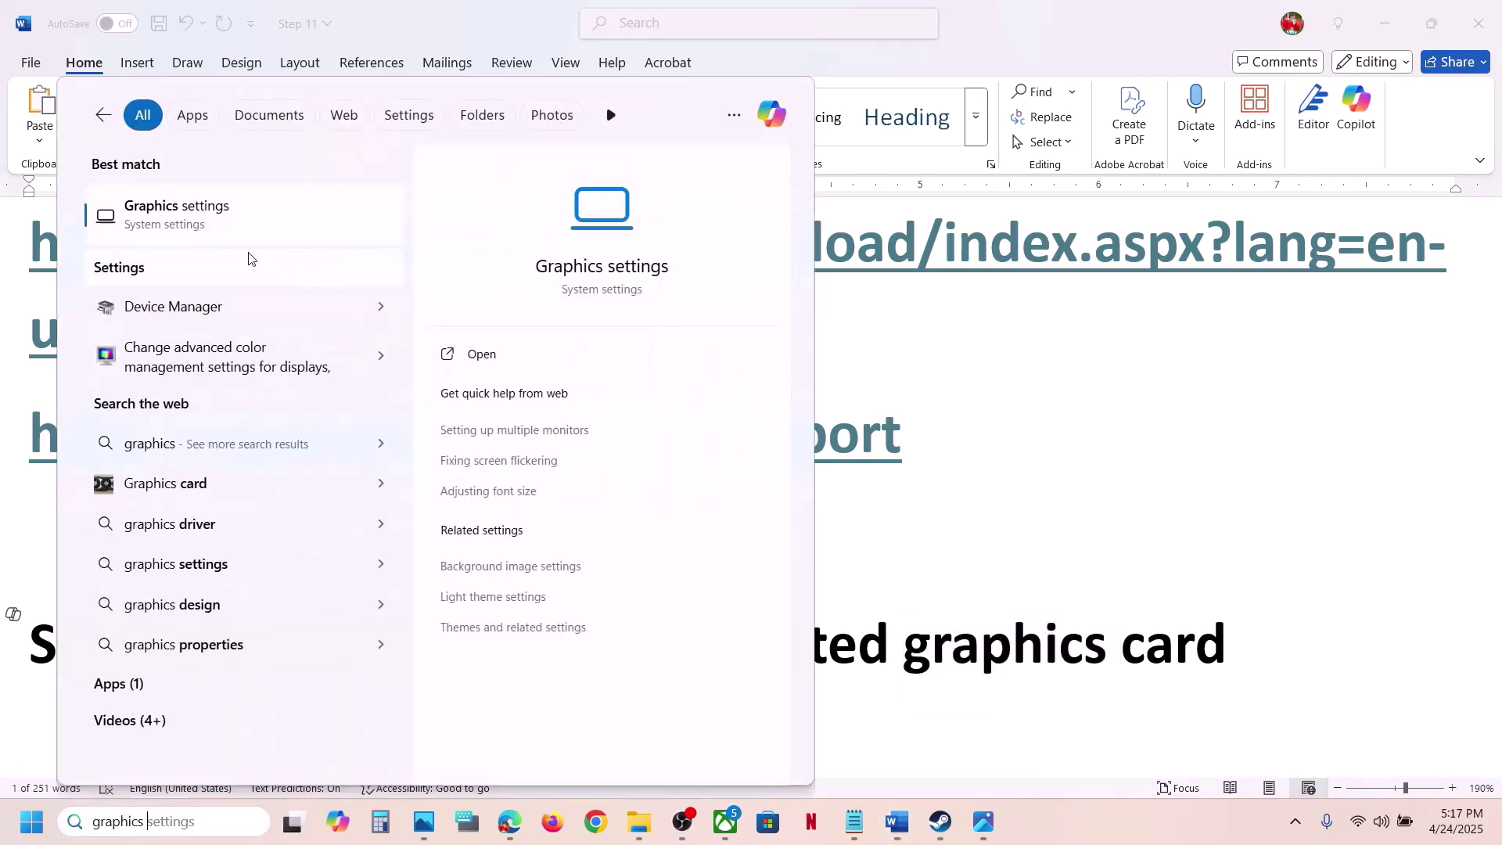
left_click(268, 210)
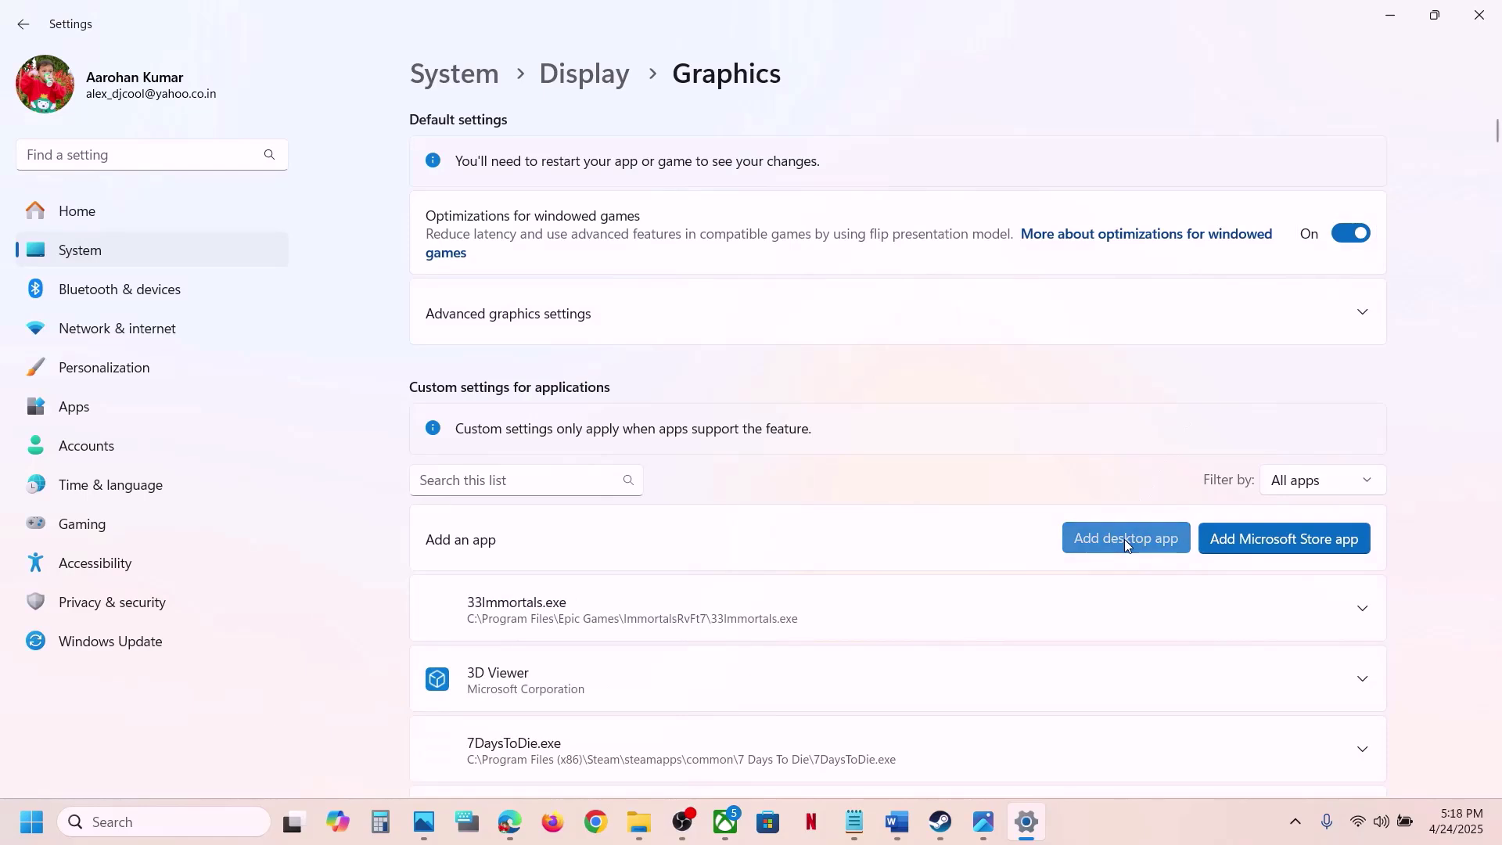
Step: Add Expedition33_Steam from Steam's common\Expedition 33 folder as a desktop app in the custom graphics settings
left_click(1124, 539)
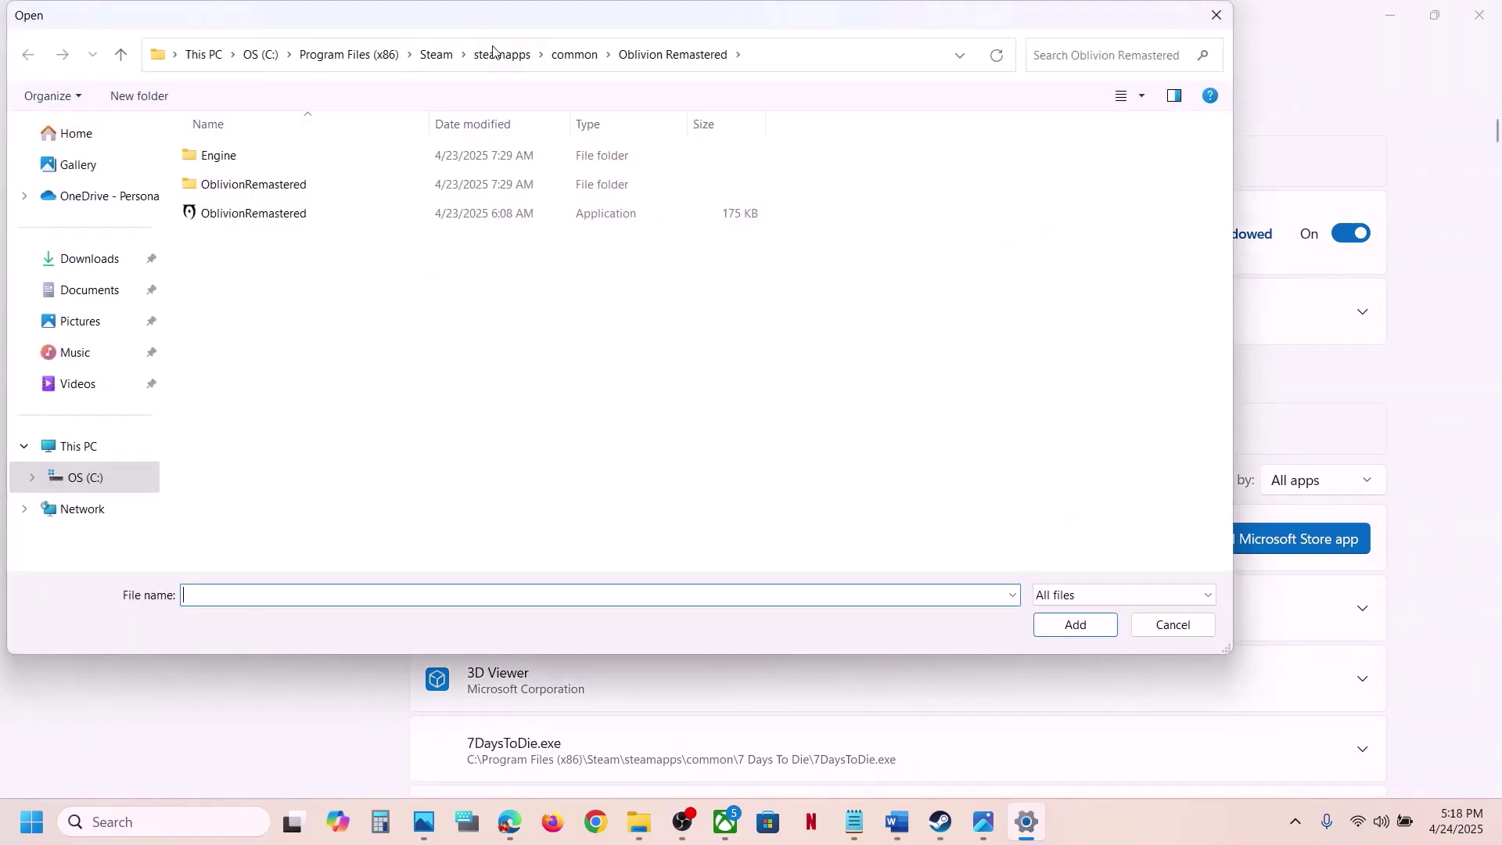
left_click(574, 55)
double_click(308, 160)
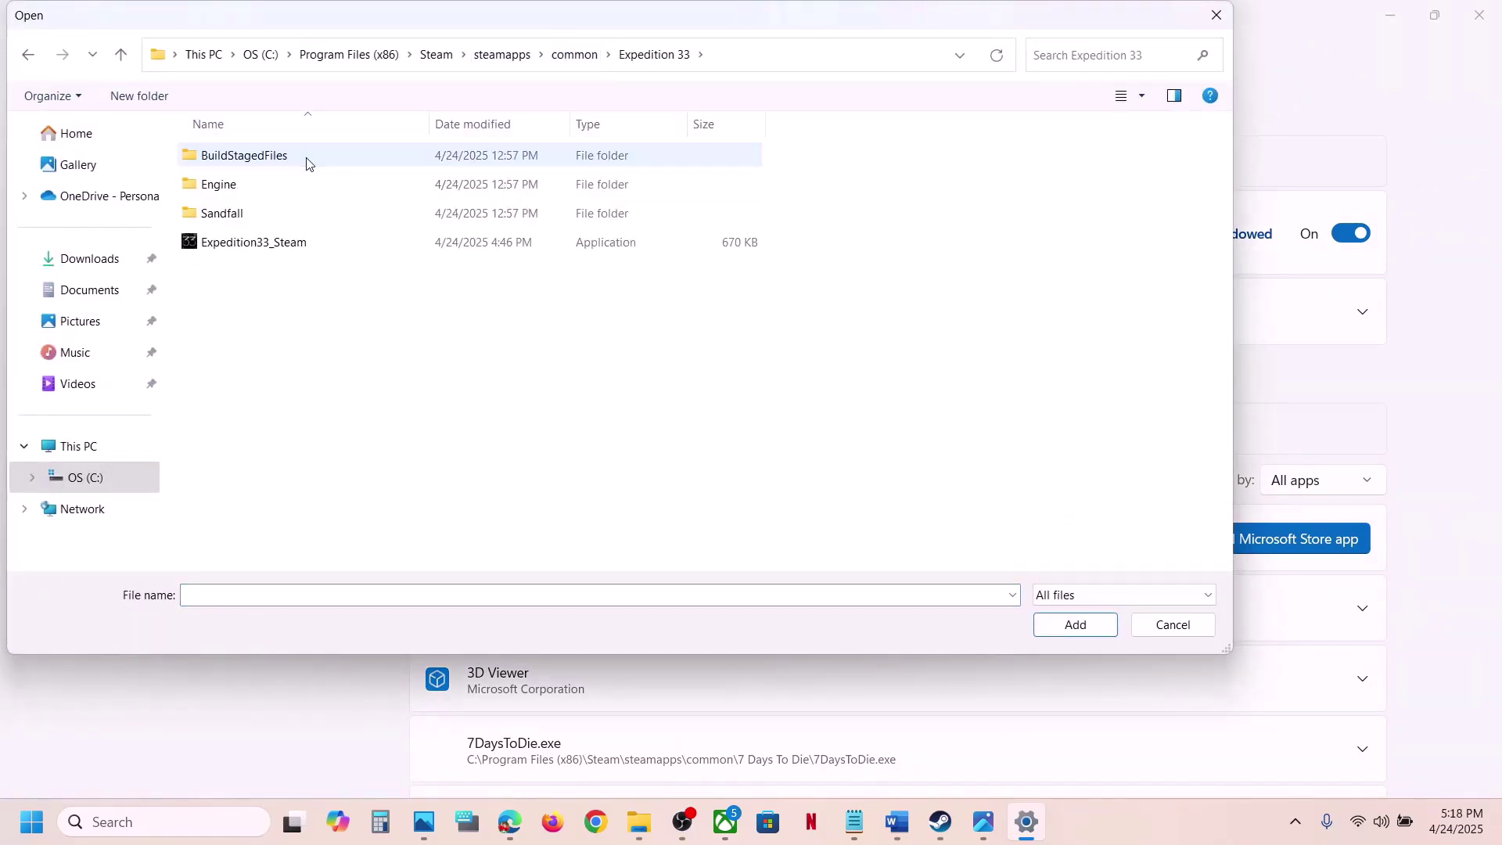
left_click(247, 240)
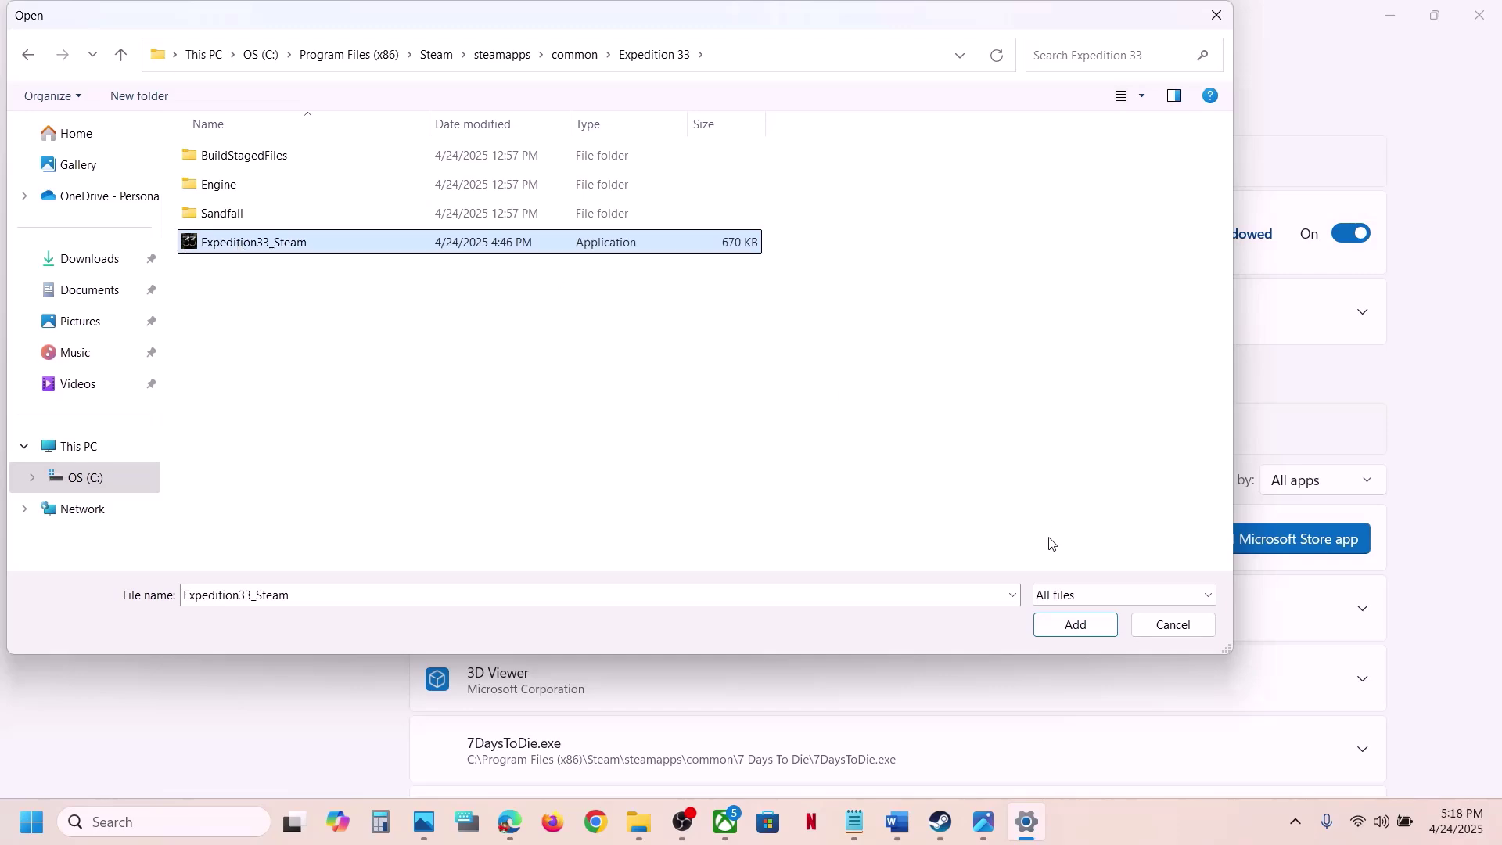
left_click(1068, 626)
Step: Set the GPU preference of the Expedition33_Steam.exe entry to High Performance (NVIDIA GeForce RTX 3050 Laptop GPU)
scroll(688, 623, "down", 10)
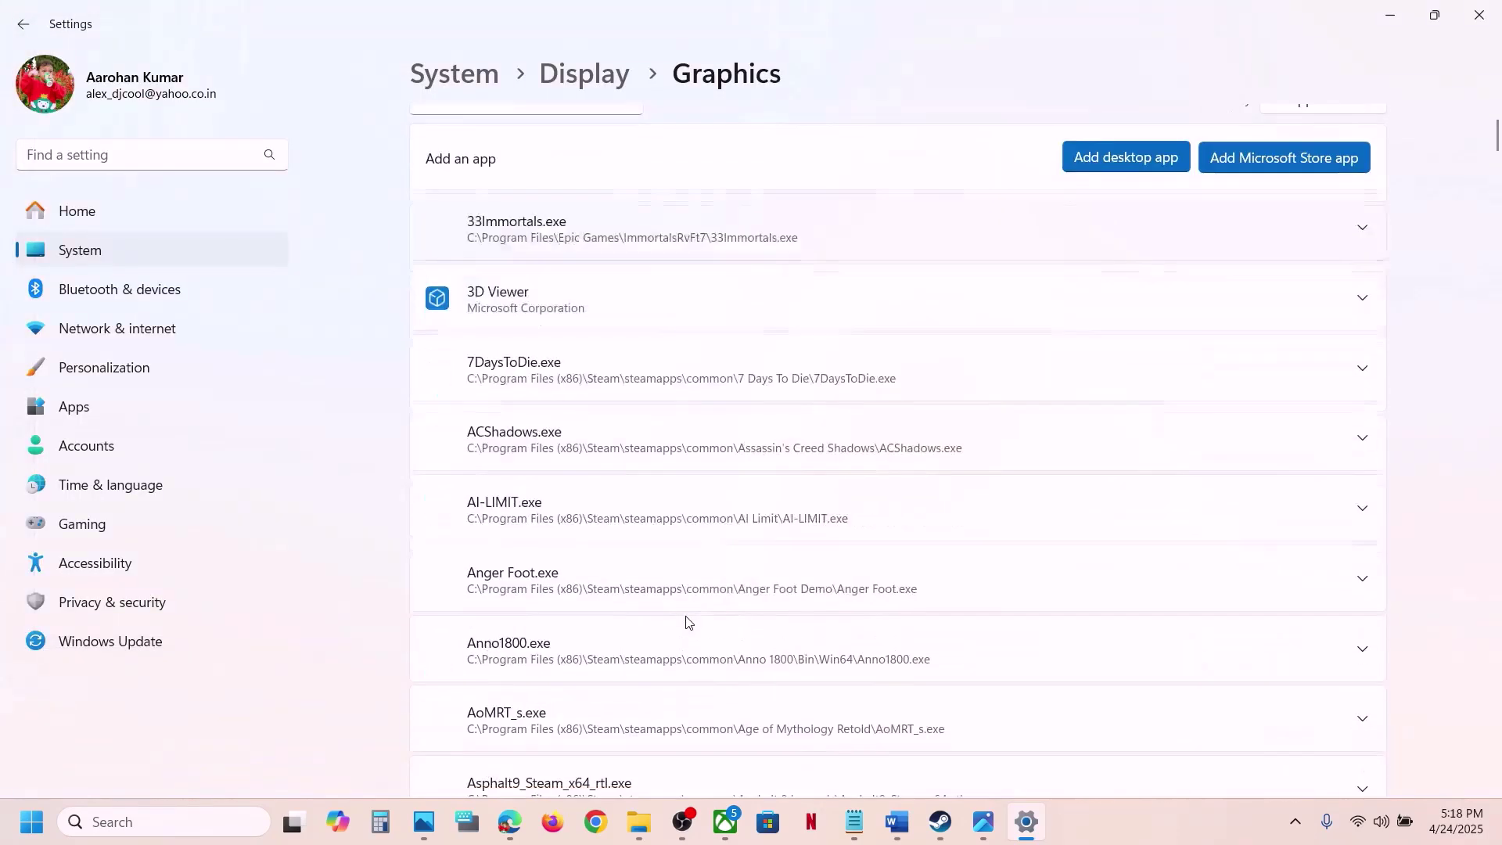
scroll(688, 623, "down", 8)
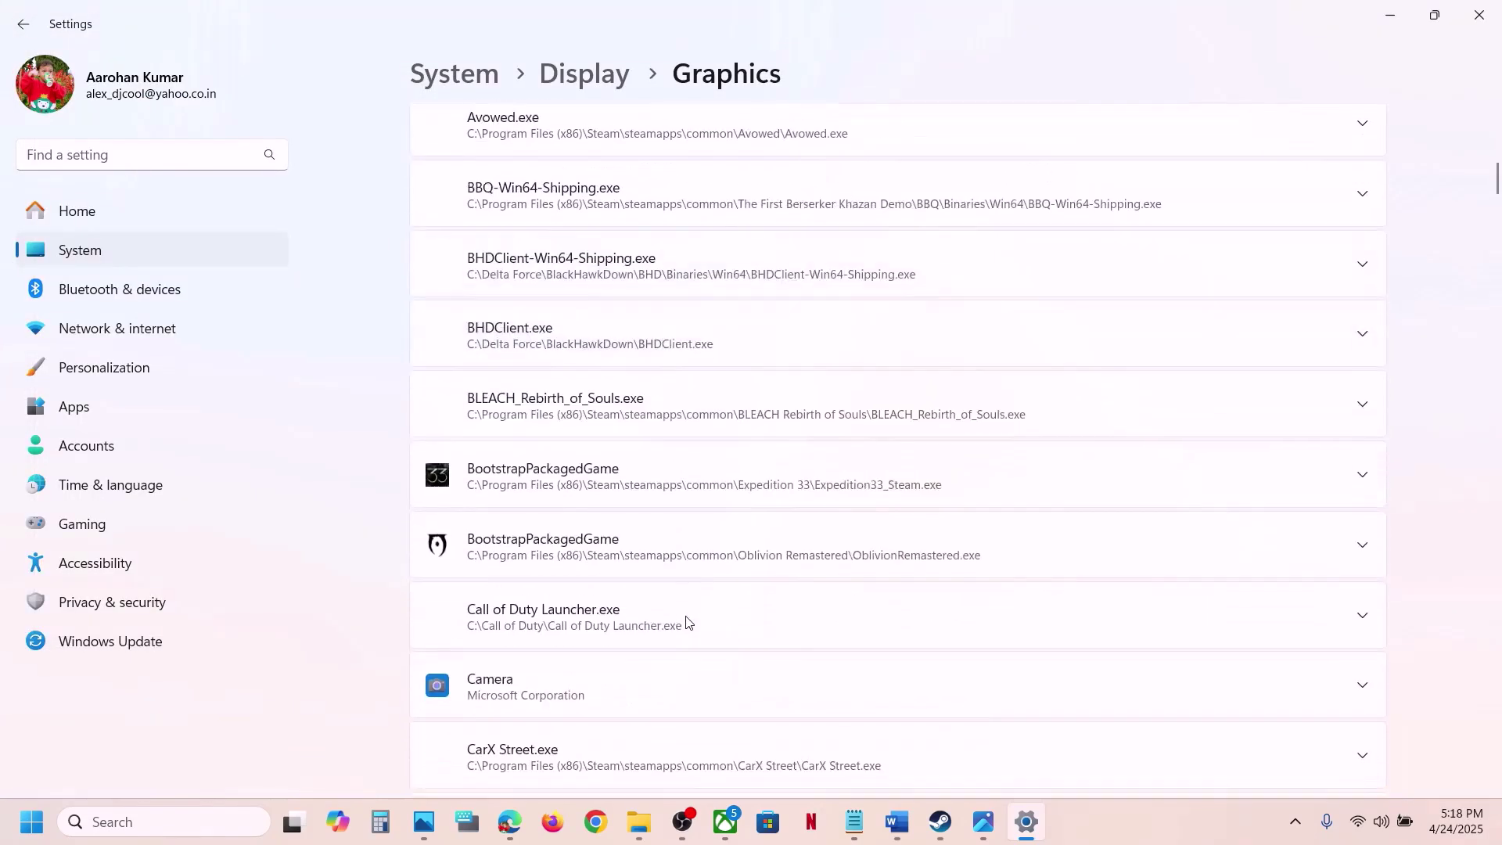
left_click(561, 487)
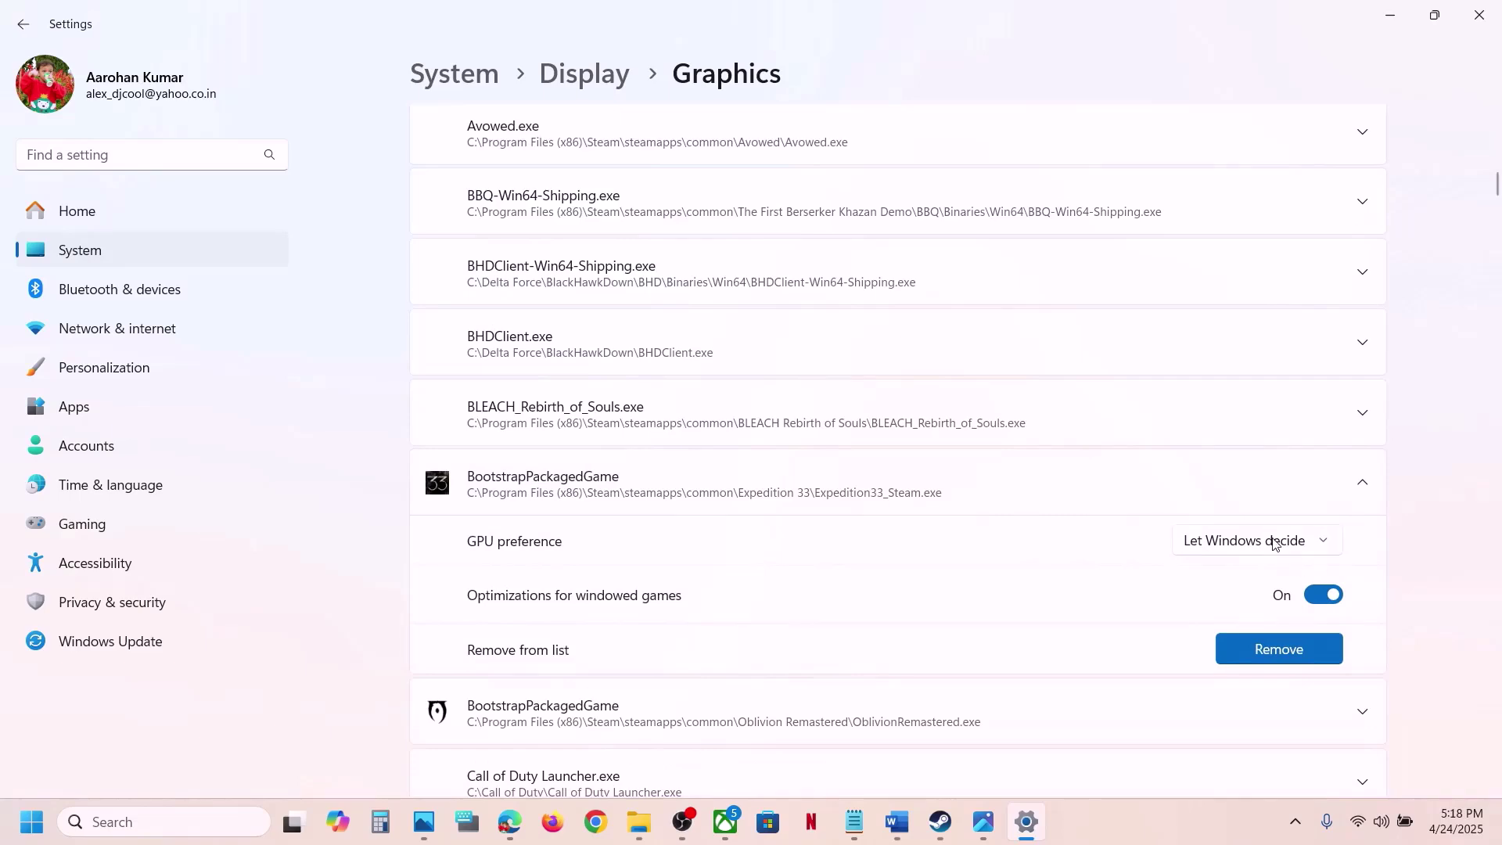
left_click(1275, 544)
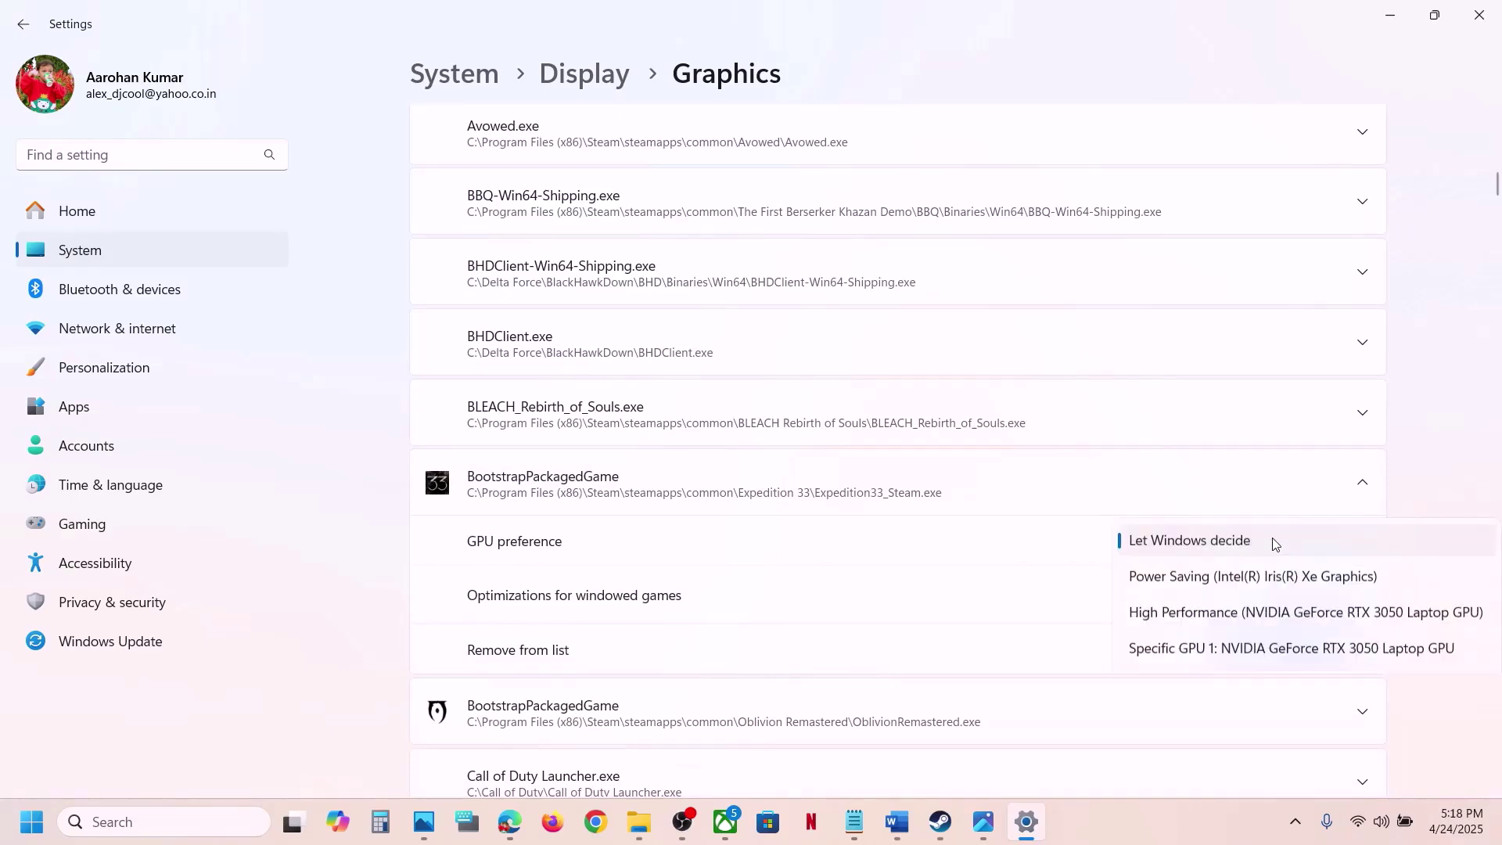
left_click(1262, 621)
Step: Add SandFall-Win64-Shipping from Expedition 33's Sandfall\Binaries\Win64 folder as another desktop app
scroll(748, 509, "up", 10)
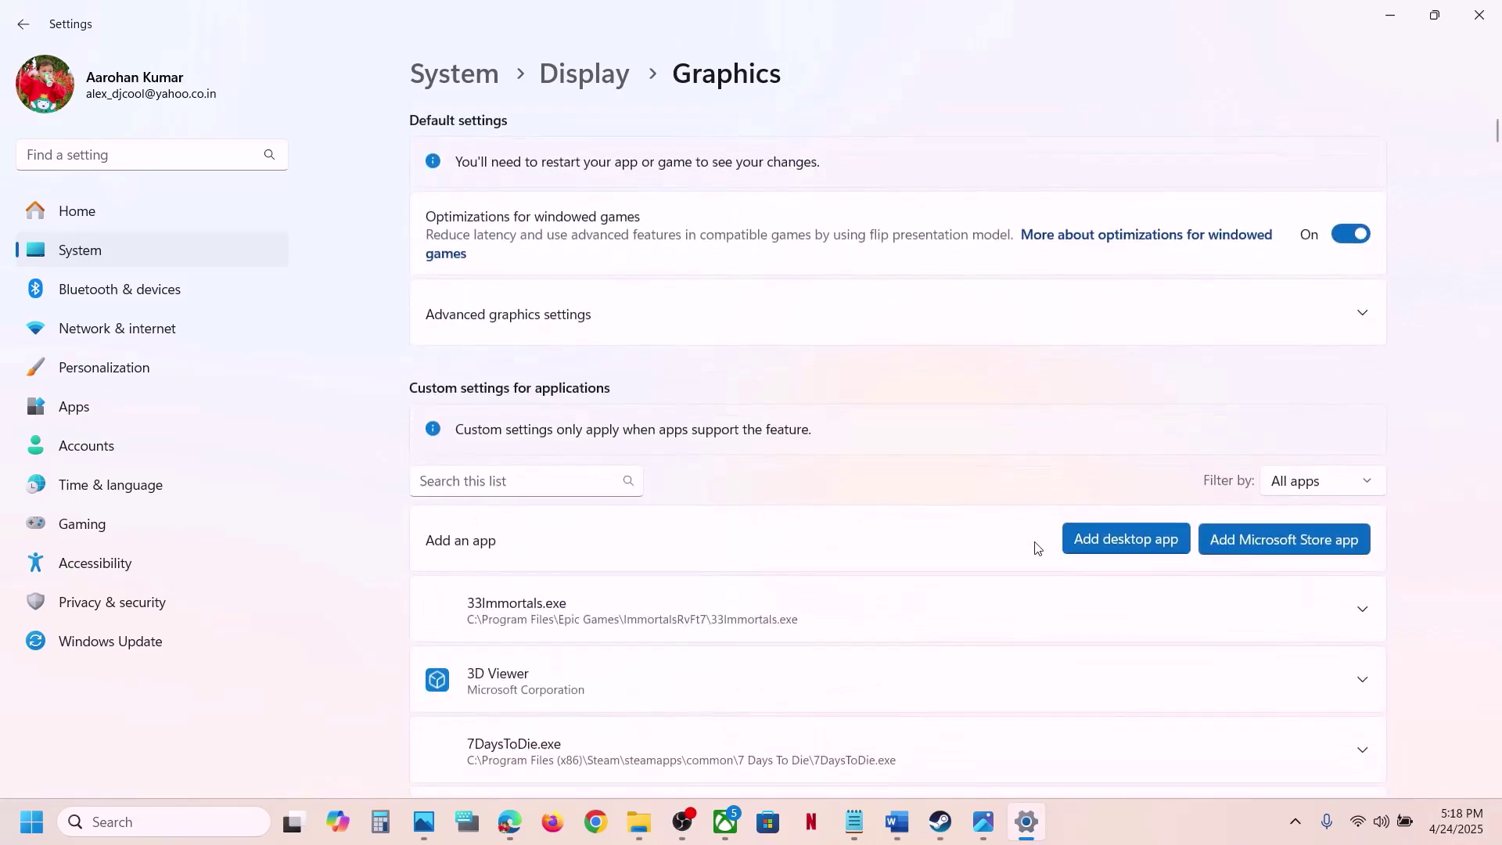
left_click(1096, 539)
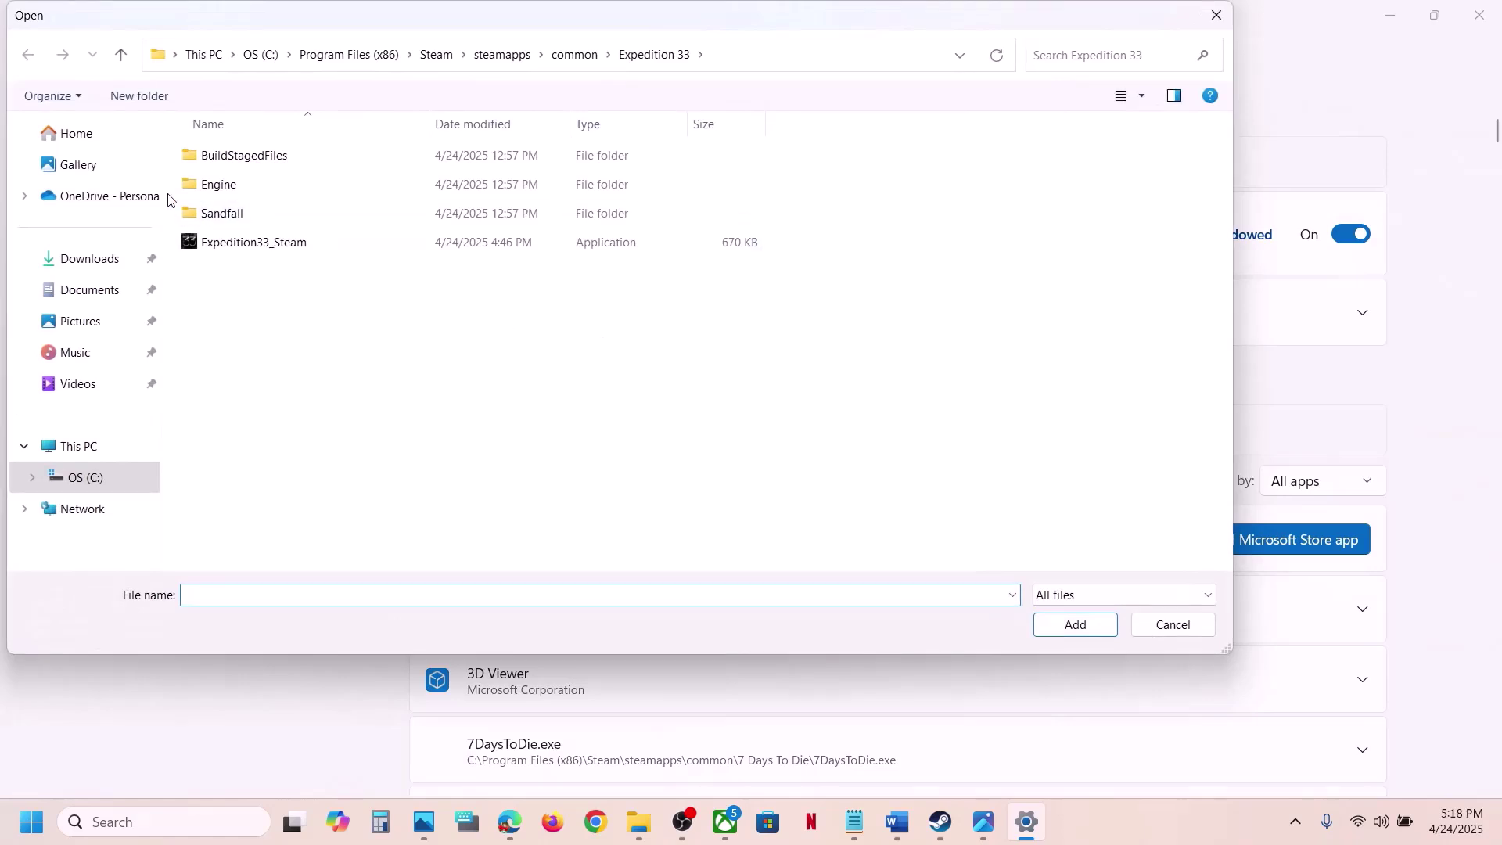
double_click(227, 213)
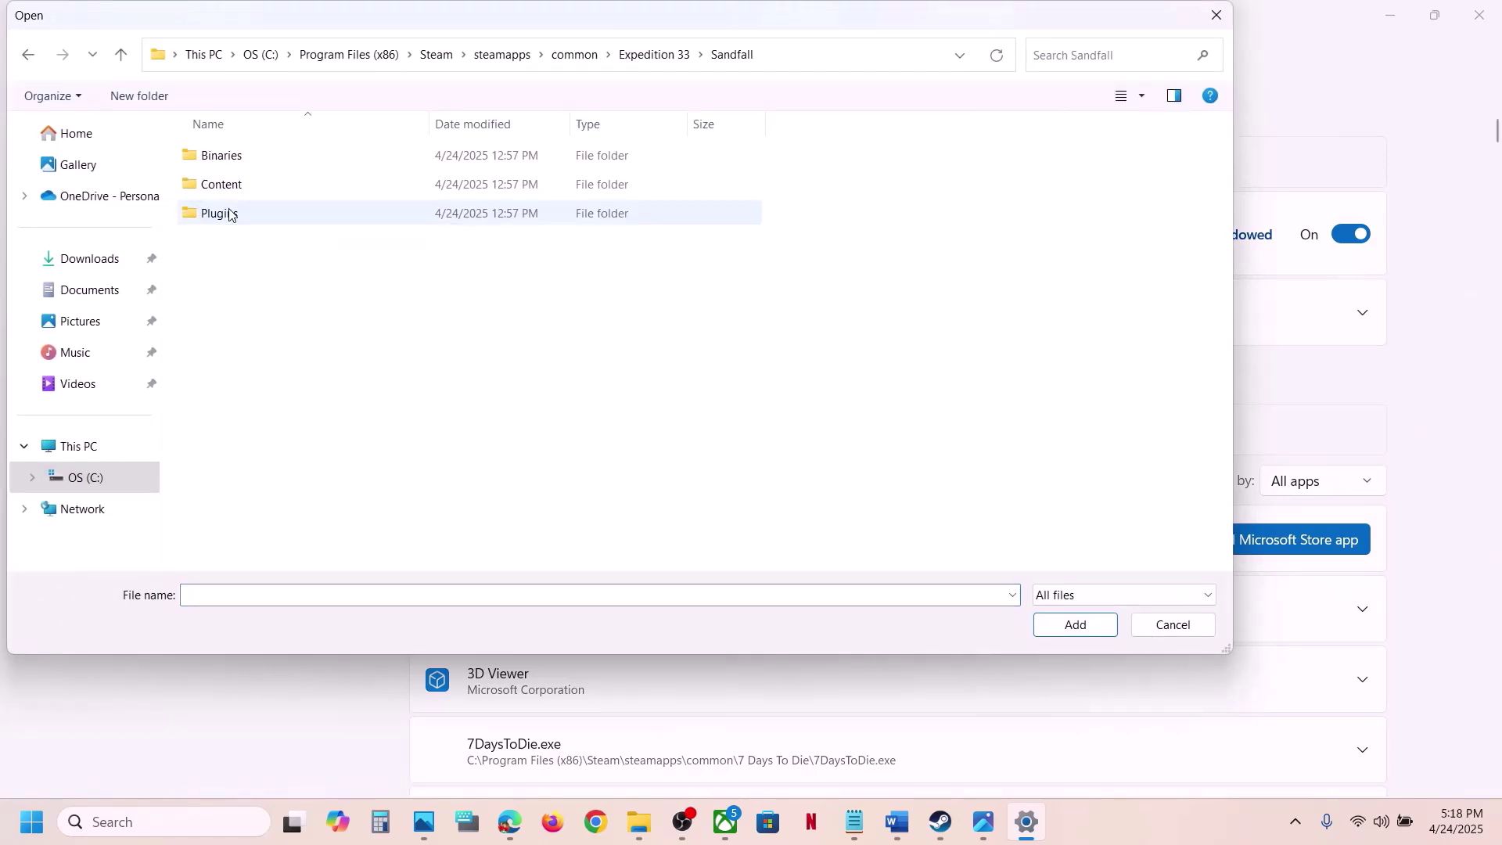
double_click(247, 168)
double_click(245, 161)
left_click(272, 184)
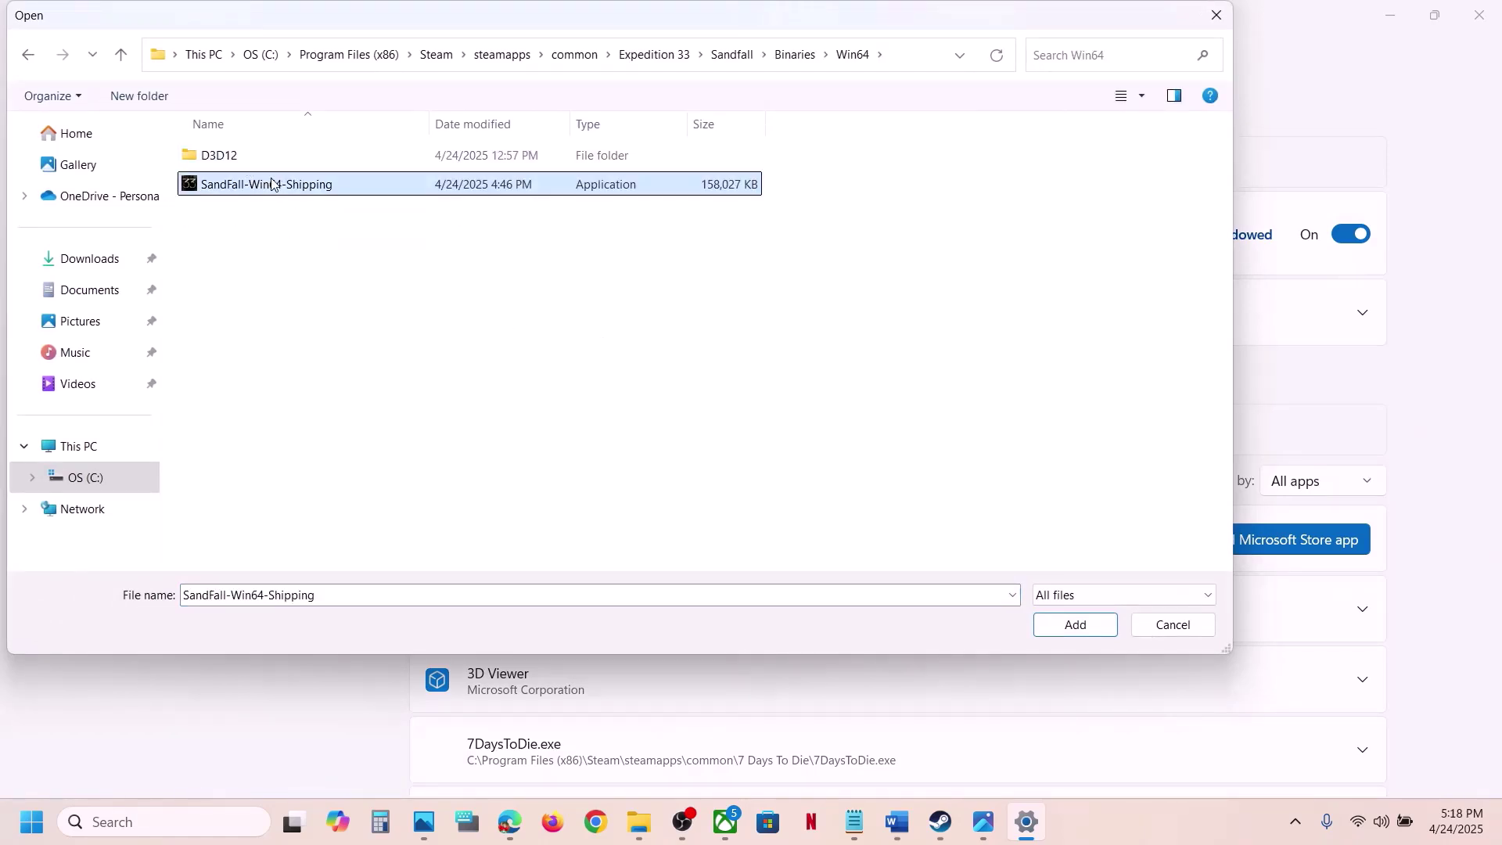
left_click(1074, 624)
Step: Set the GPU preference of the SandFall-Win64-Shipping.exe entry to High Performance (NVIDIA GeForce RTX 3050 Laptop GPU) and close Settings
scroll(654, 597, "down", 10)
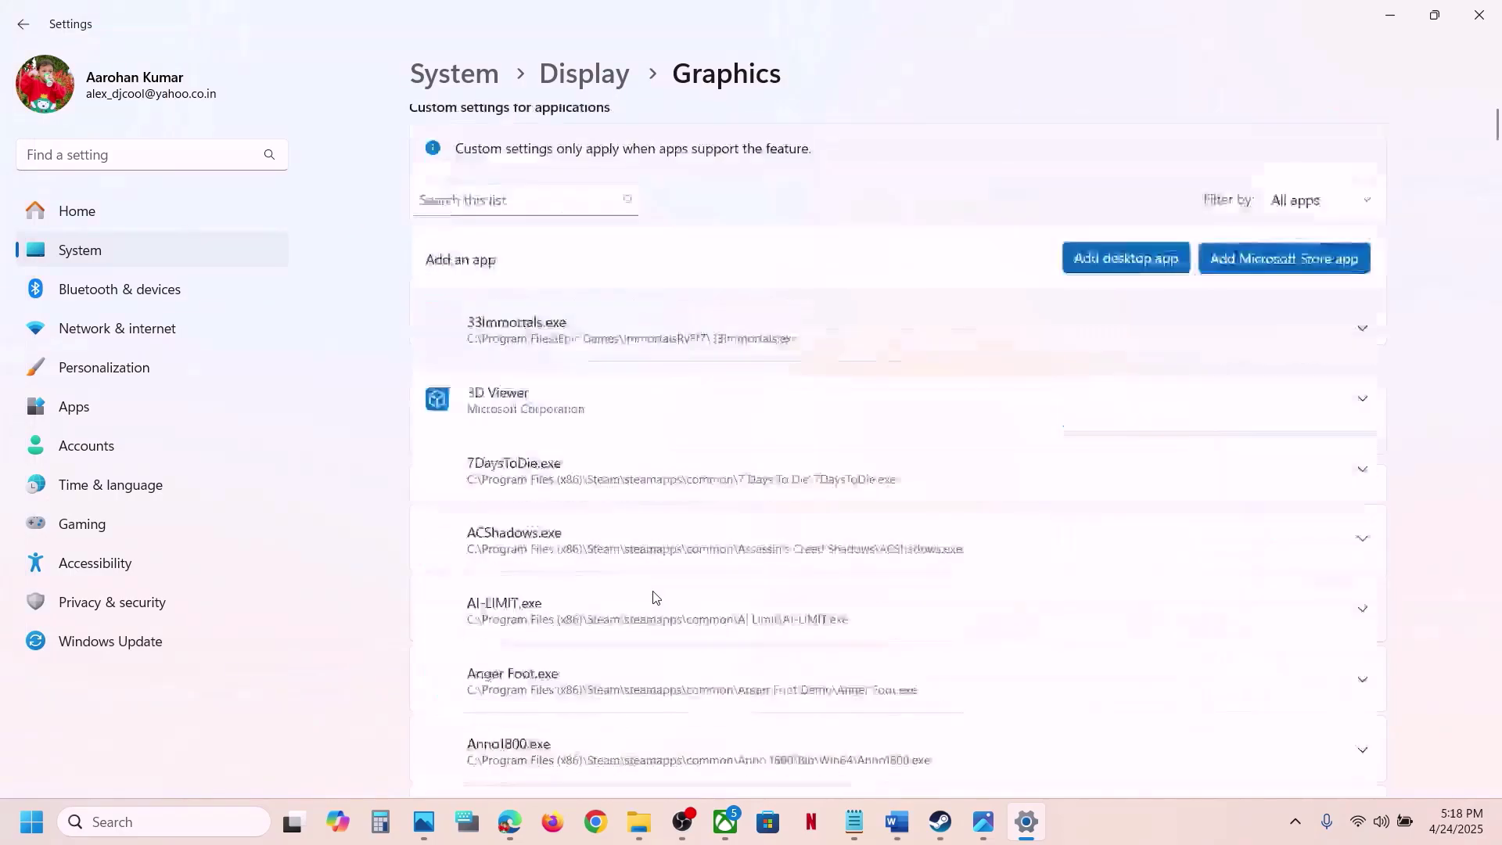
scroll(654, 597, "down", 20)
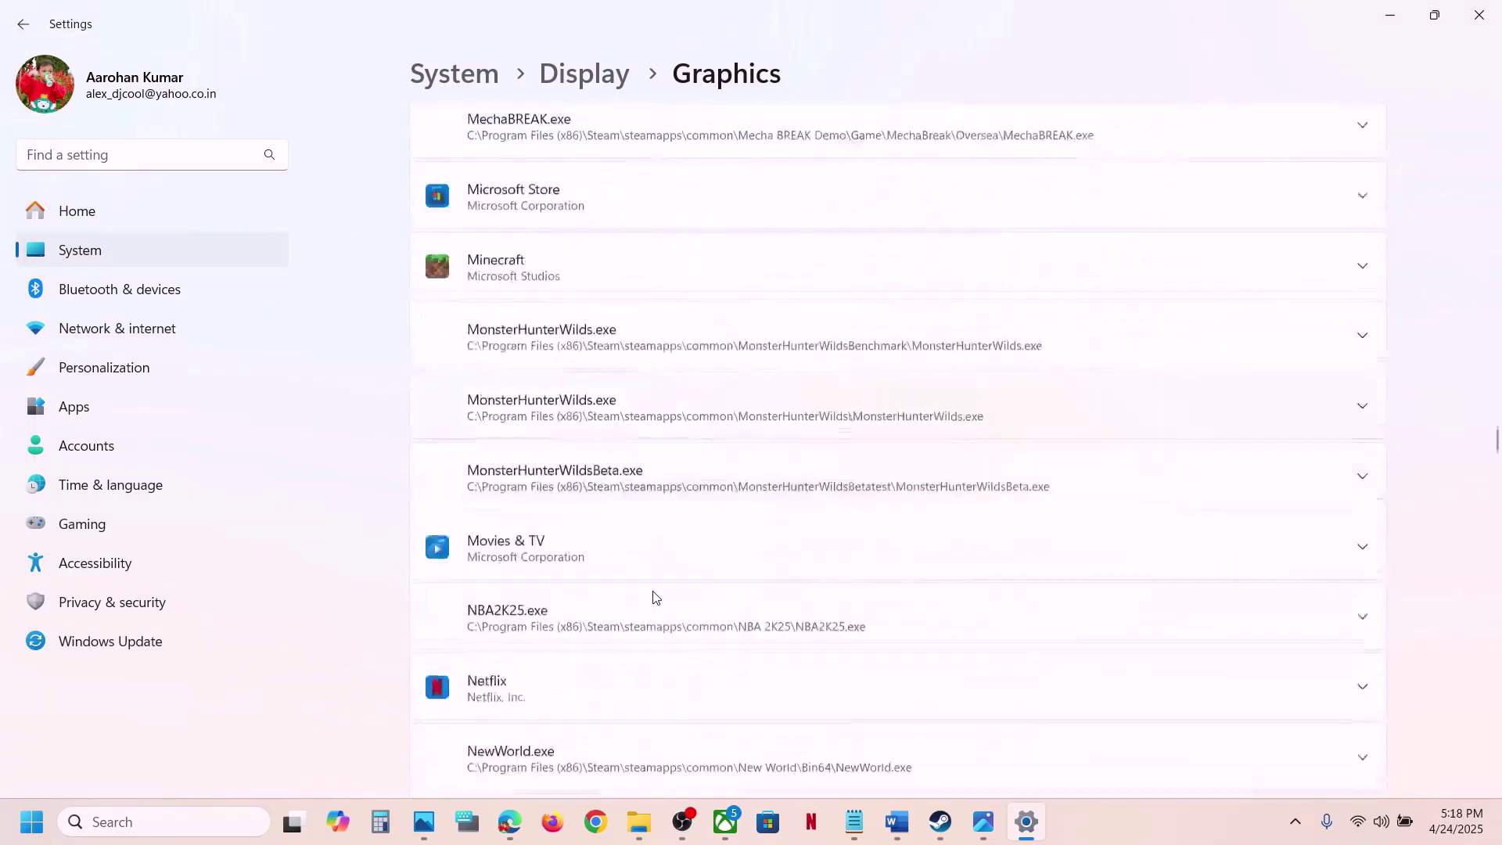
scroll(654, 597, "down", 15)
scroll(655, 597, "up", 8)
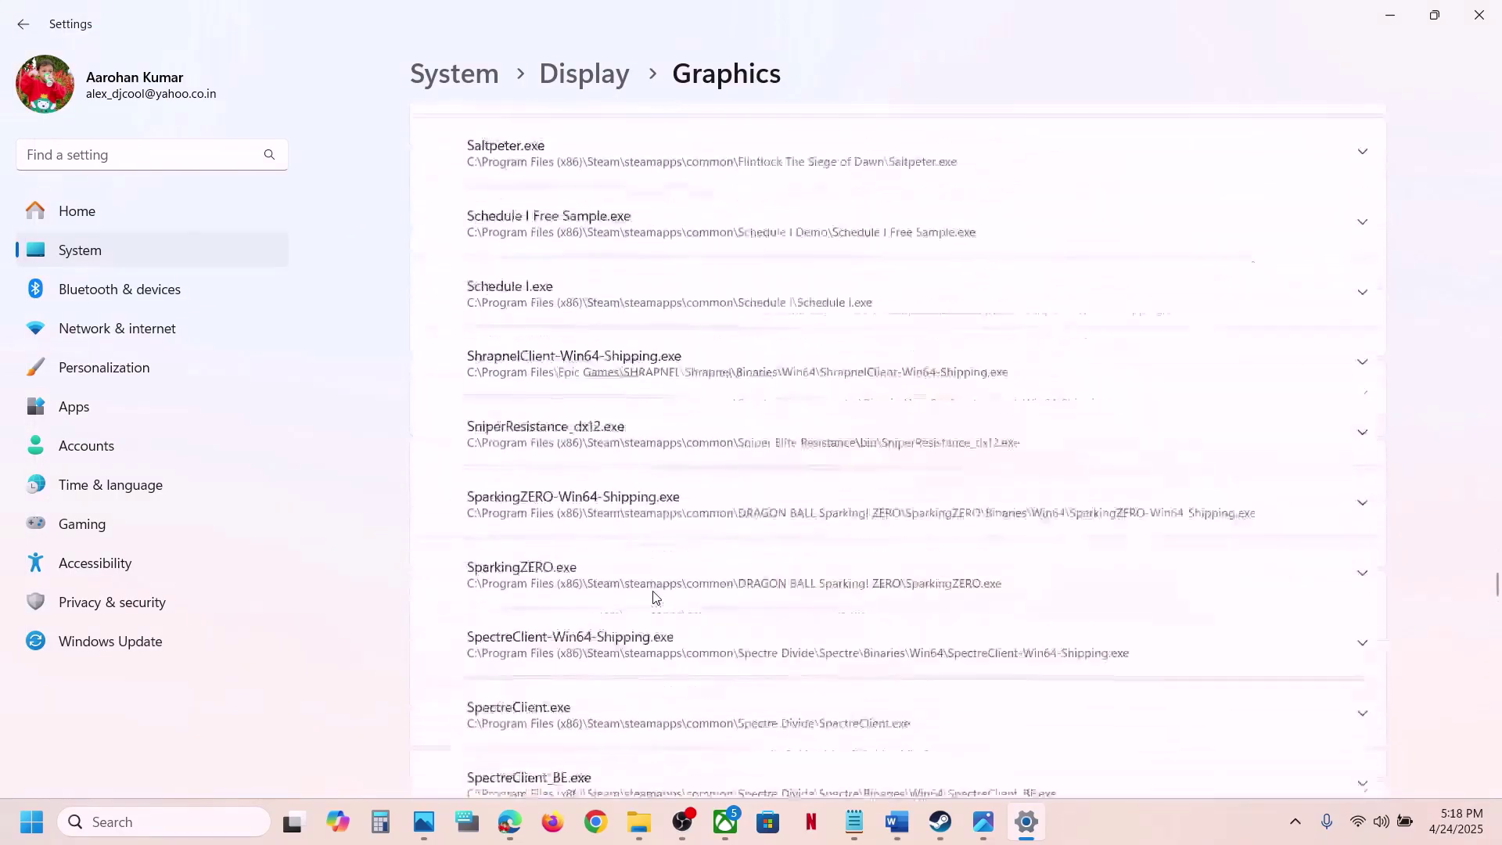
scroll(655, 597, "up", 8)
scroll(654, 597, "down", 10)
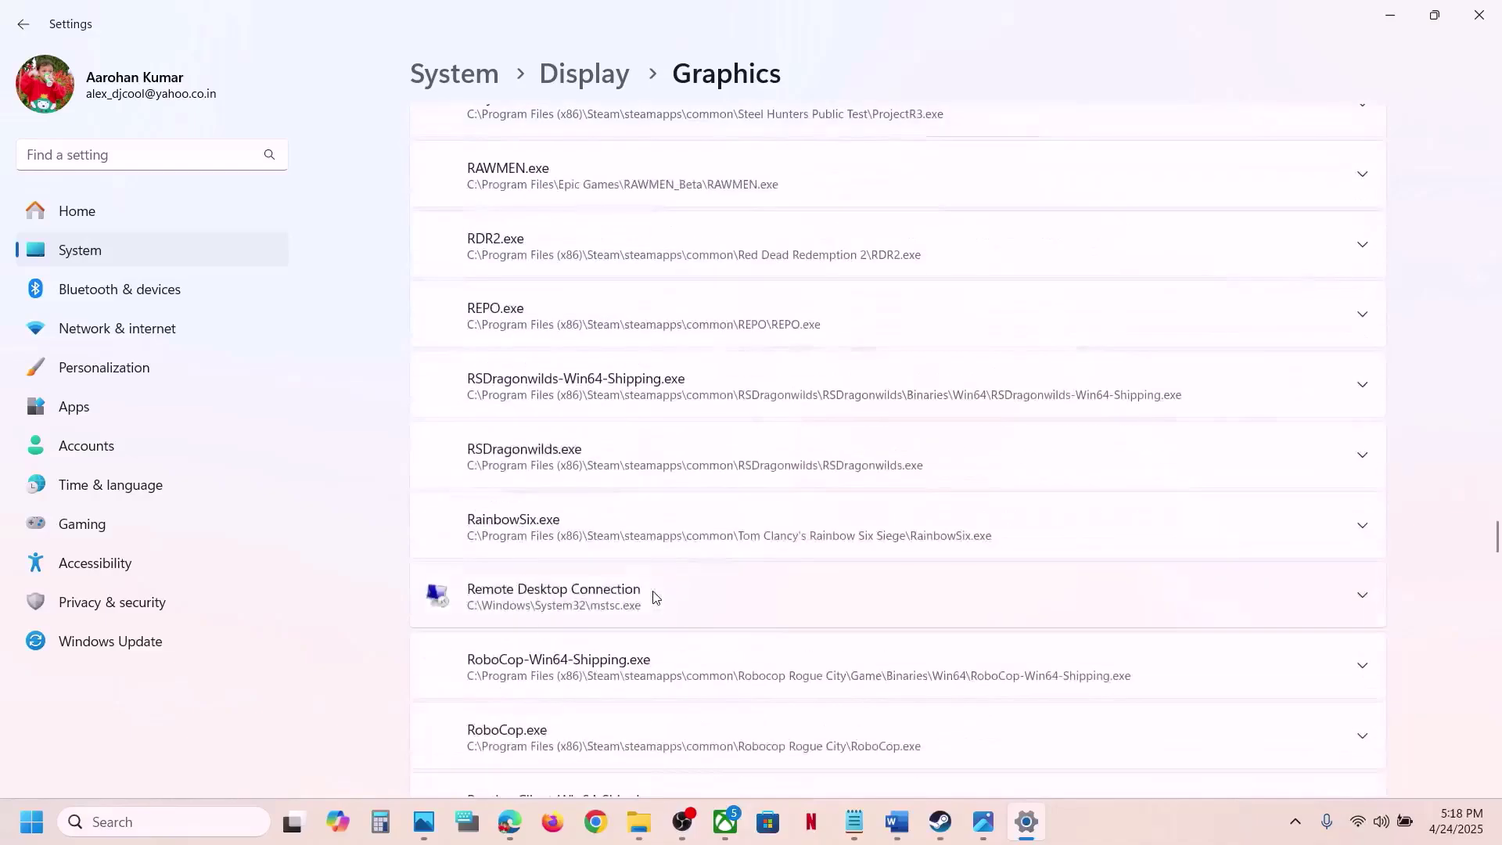
scroll(655, 597, "up", 20)
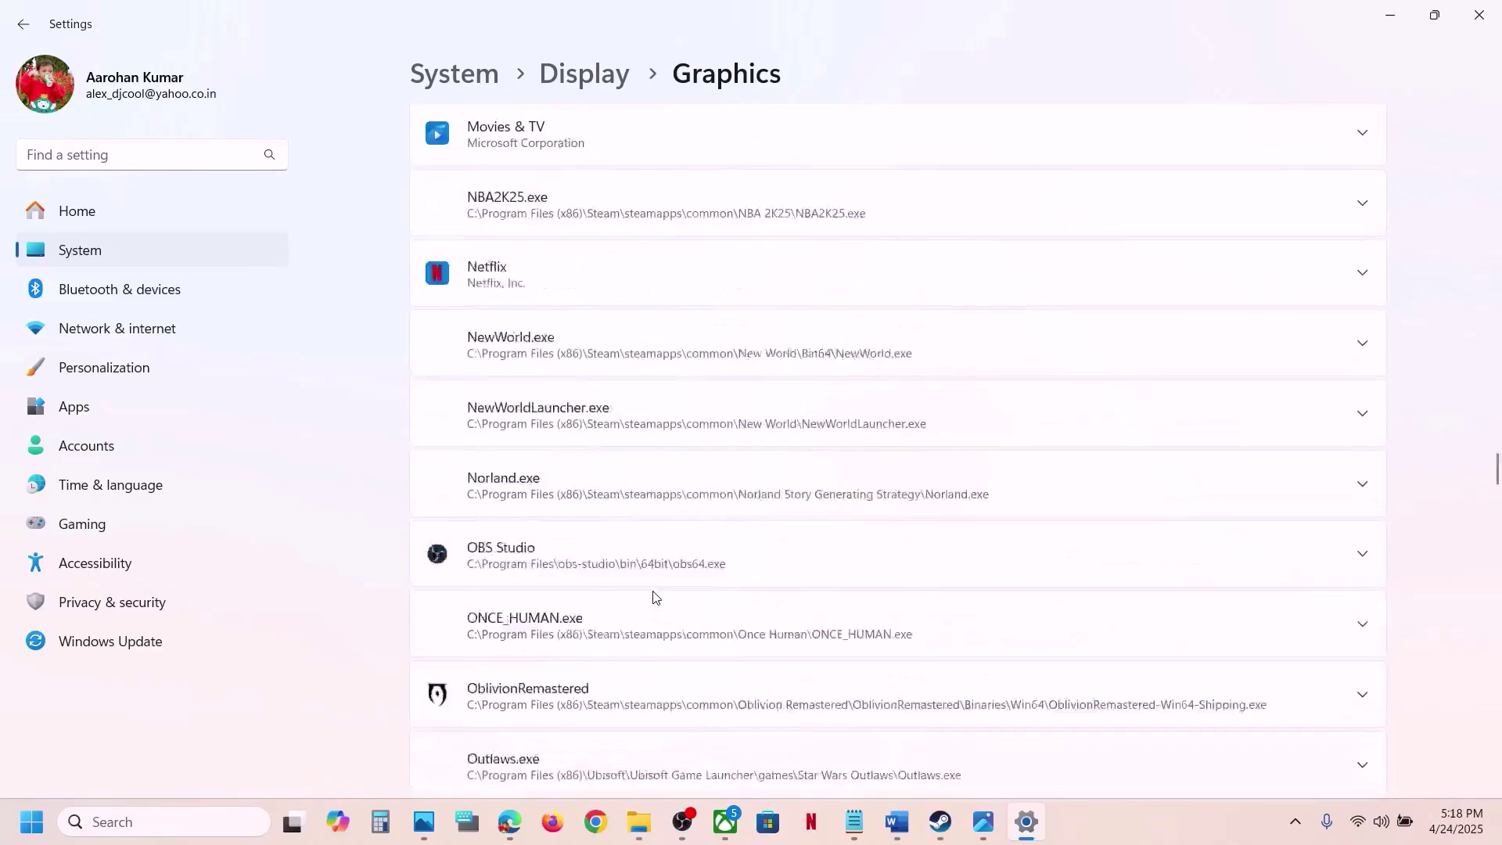
scroll(655, 597, "up", 6)
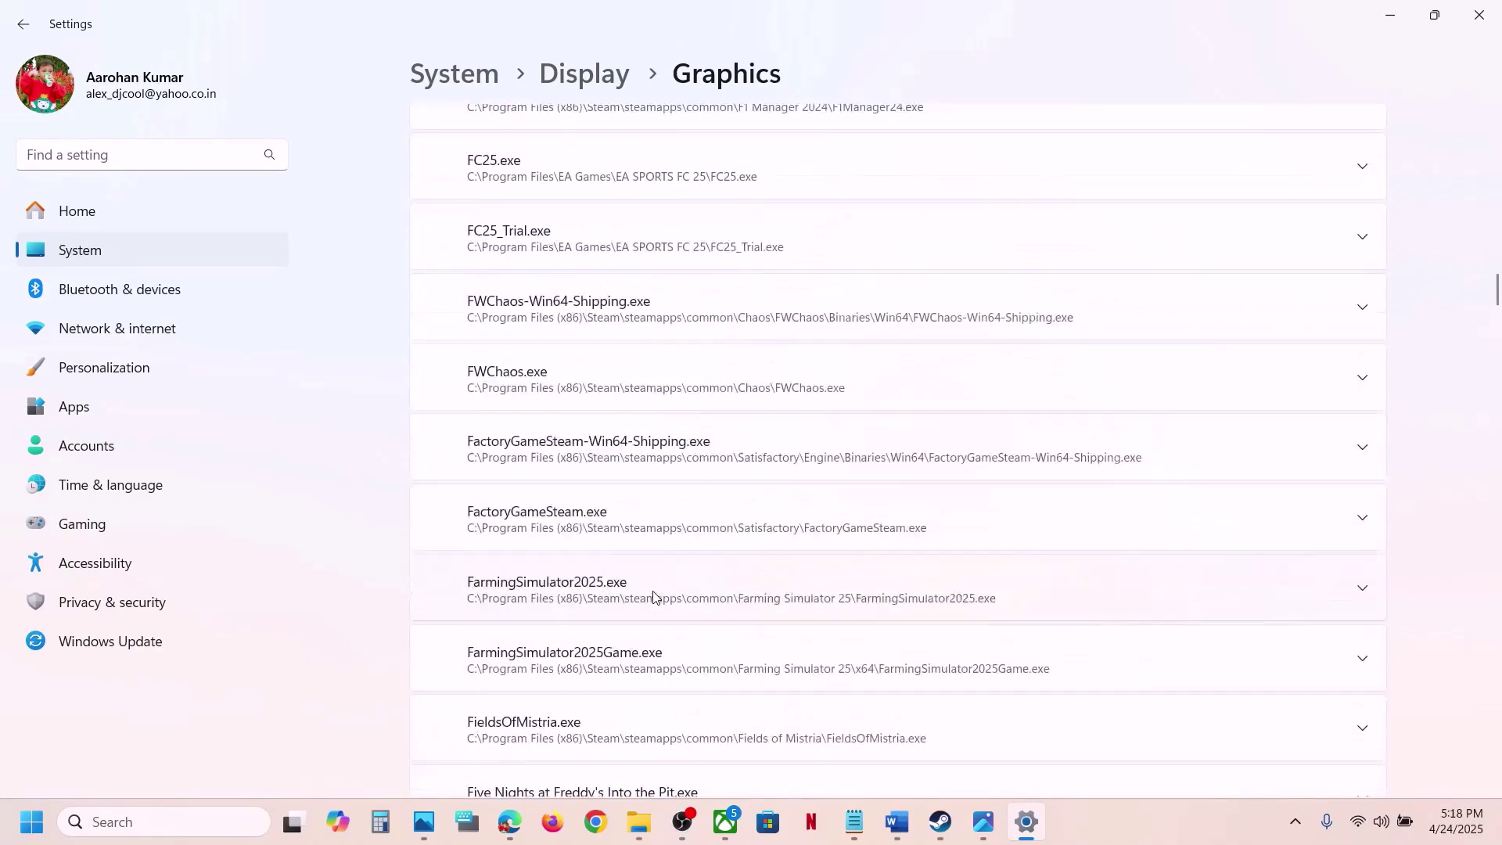
left_click(643, 385)
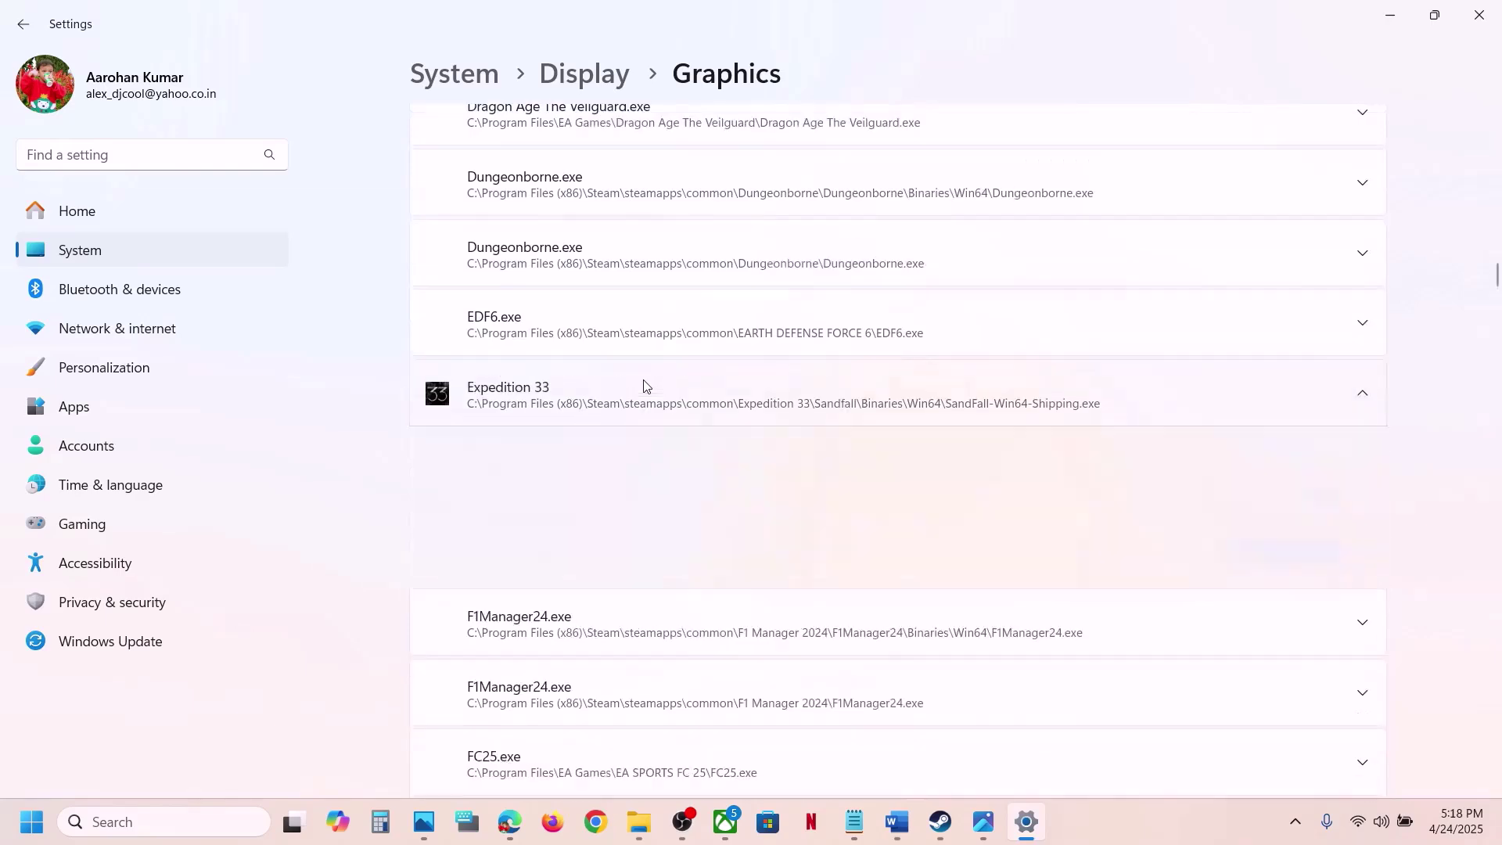
scroll(1029, 477, "down", 1)
left_click(1259, 320)
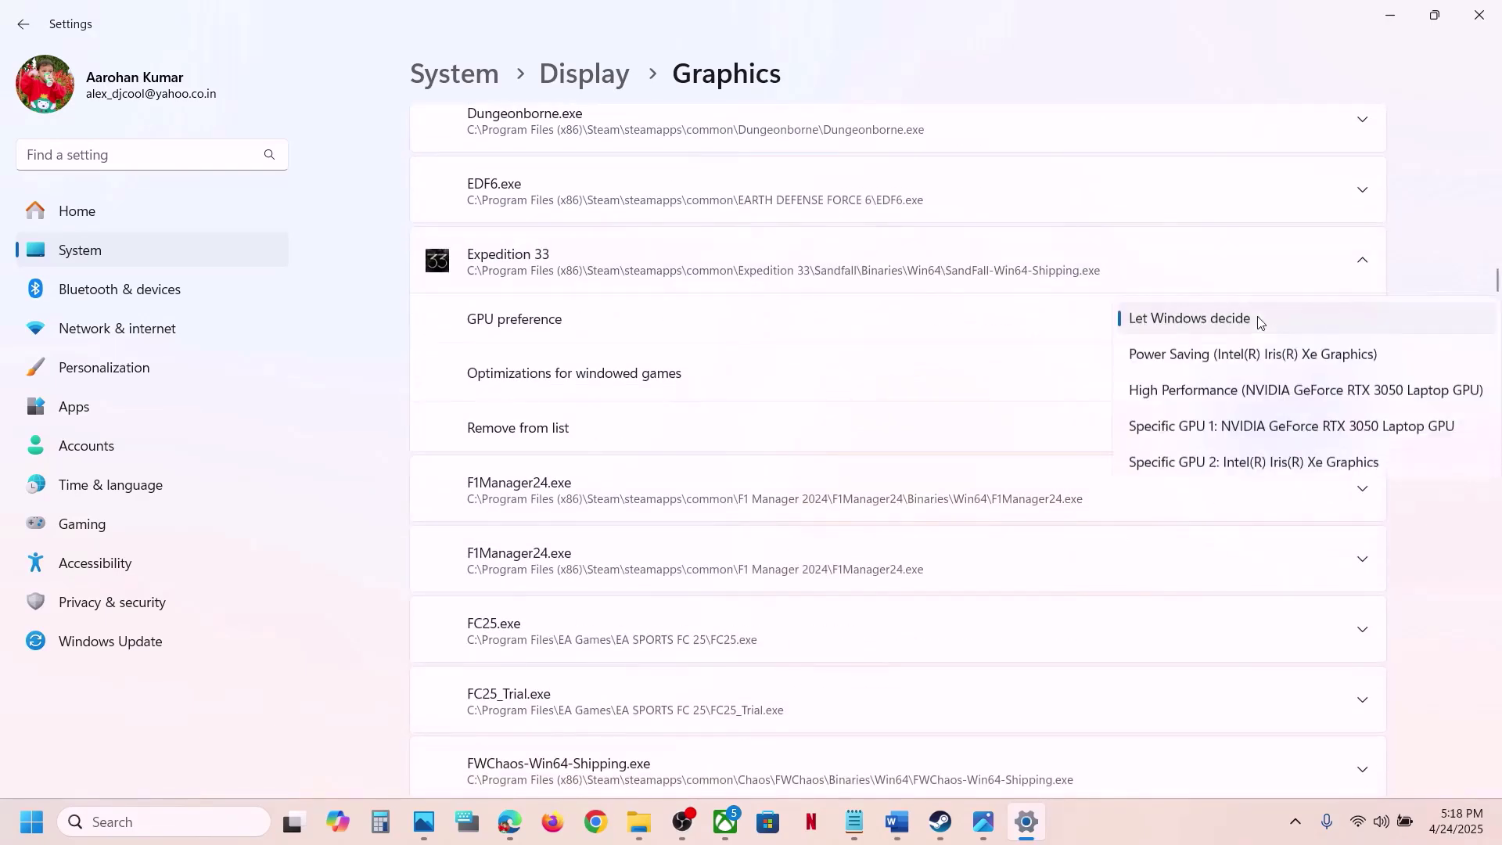
left_click(1319, 393)
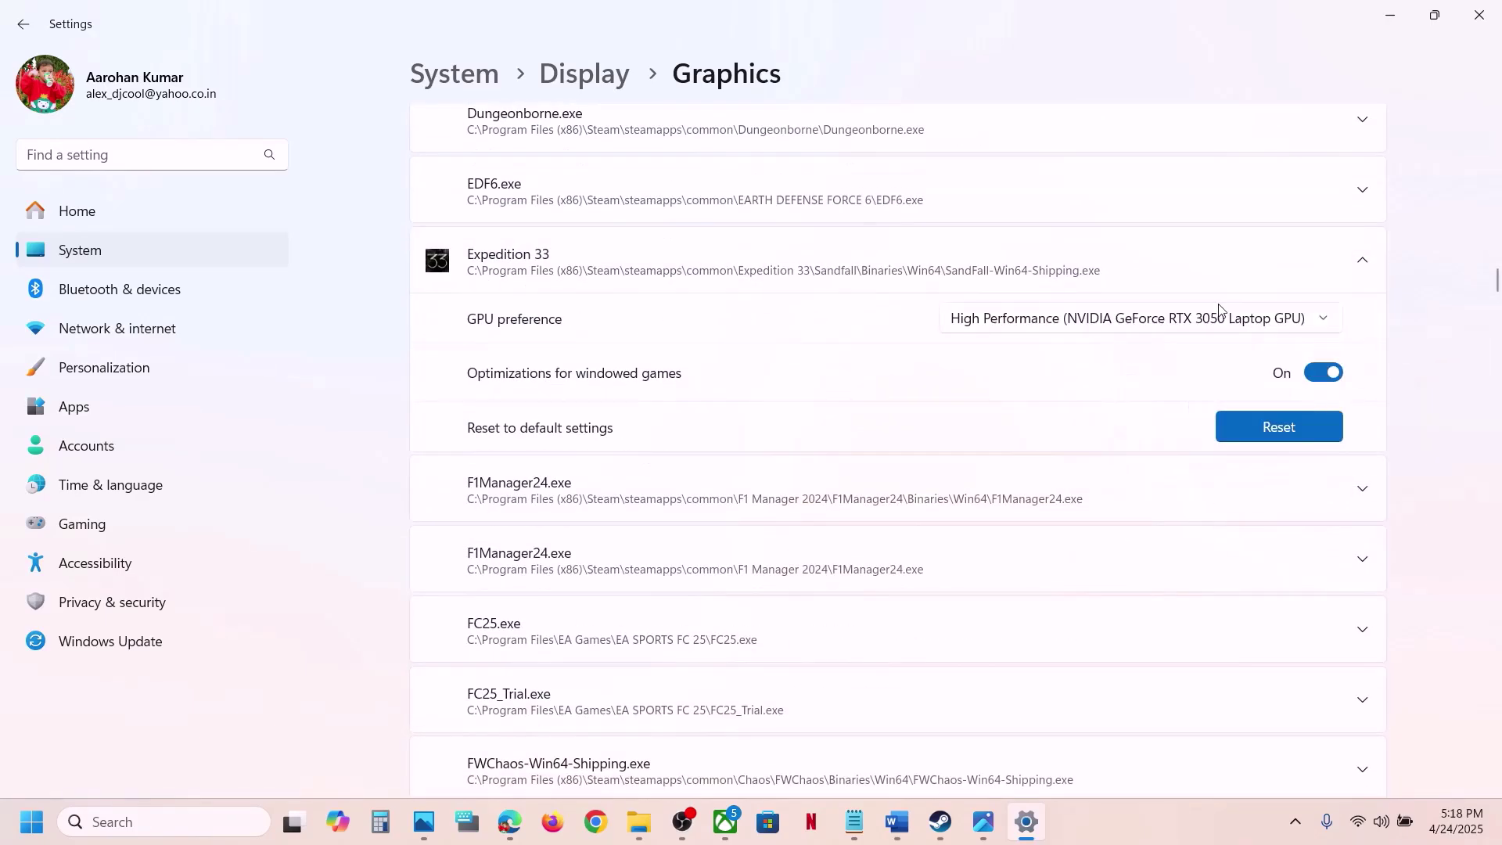
left_click(1483, 21)
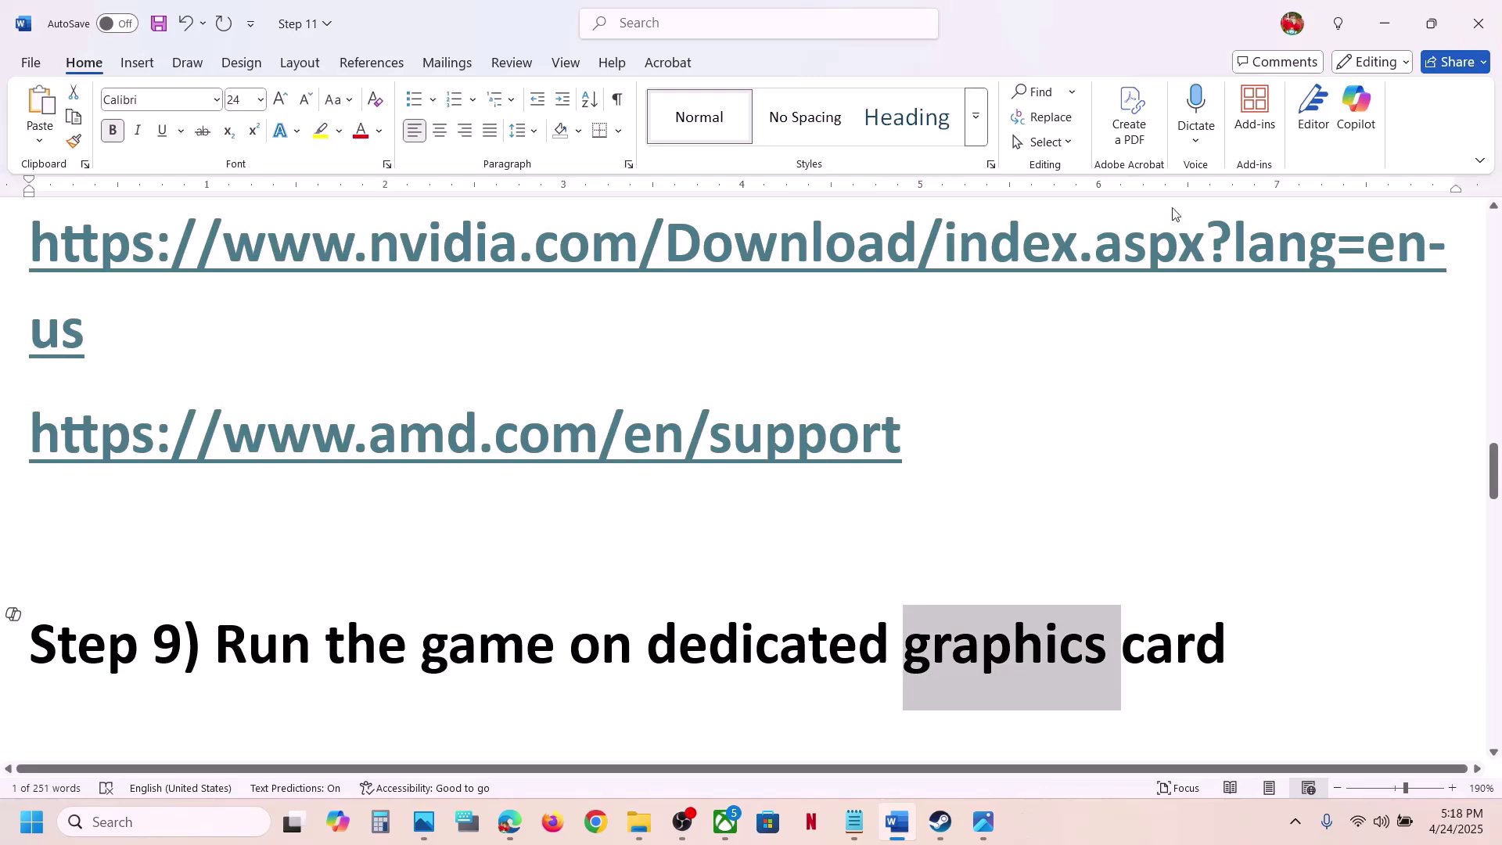
Step: Copy Step 10's Visual C++ link from the Word document and open it in Chrome
scroll(655, 615, "down", 5)
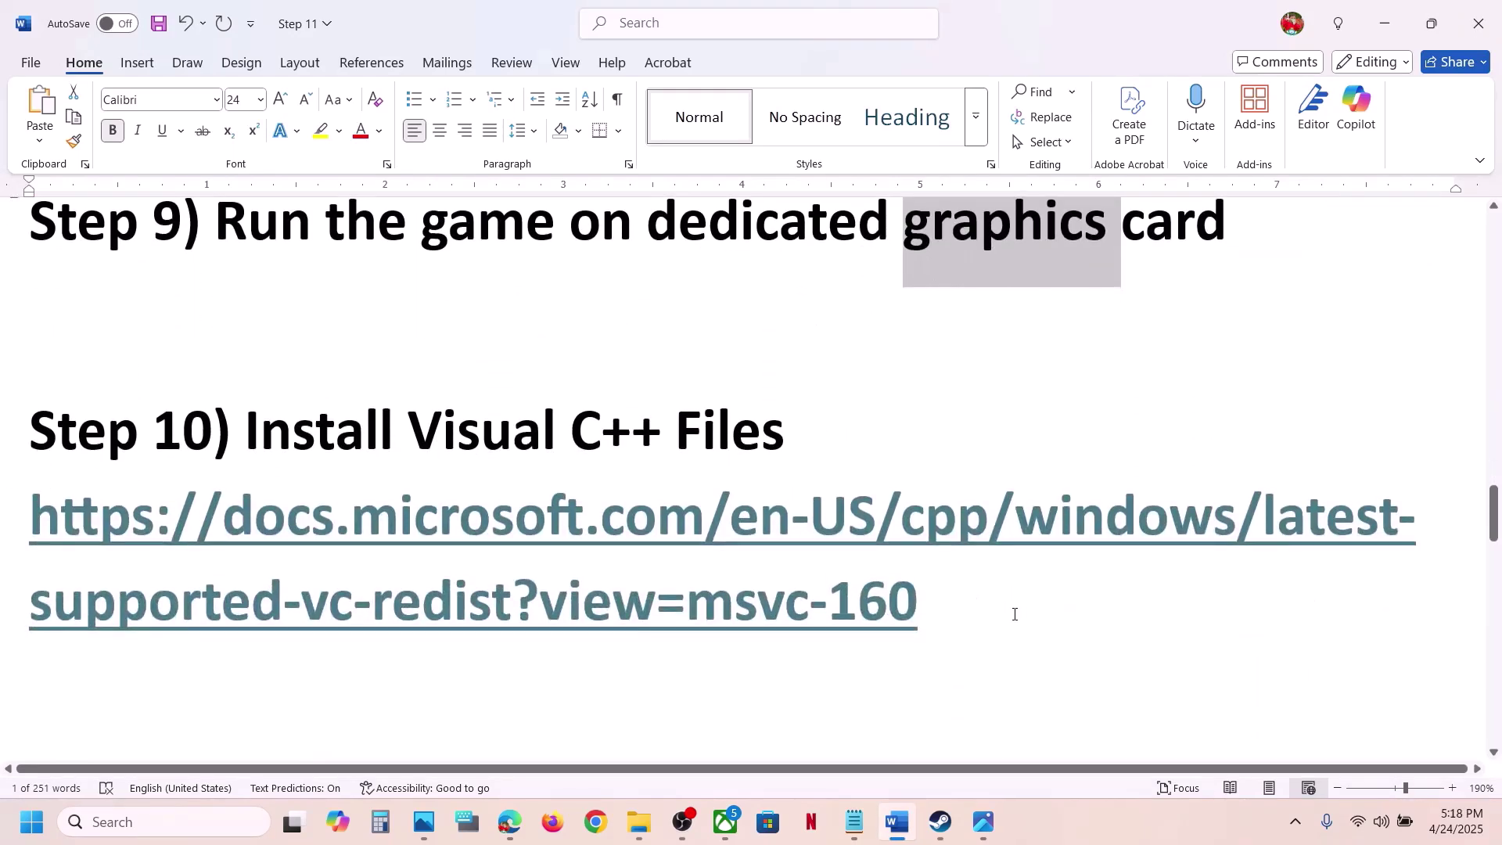
left_click_drag(1012, 614, 29, 526)
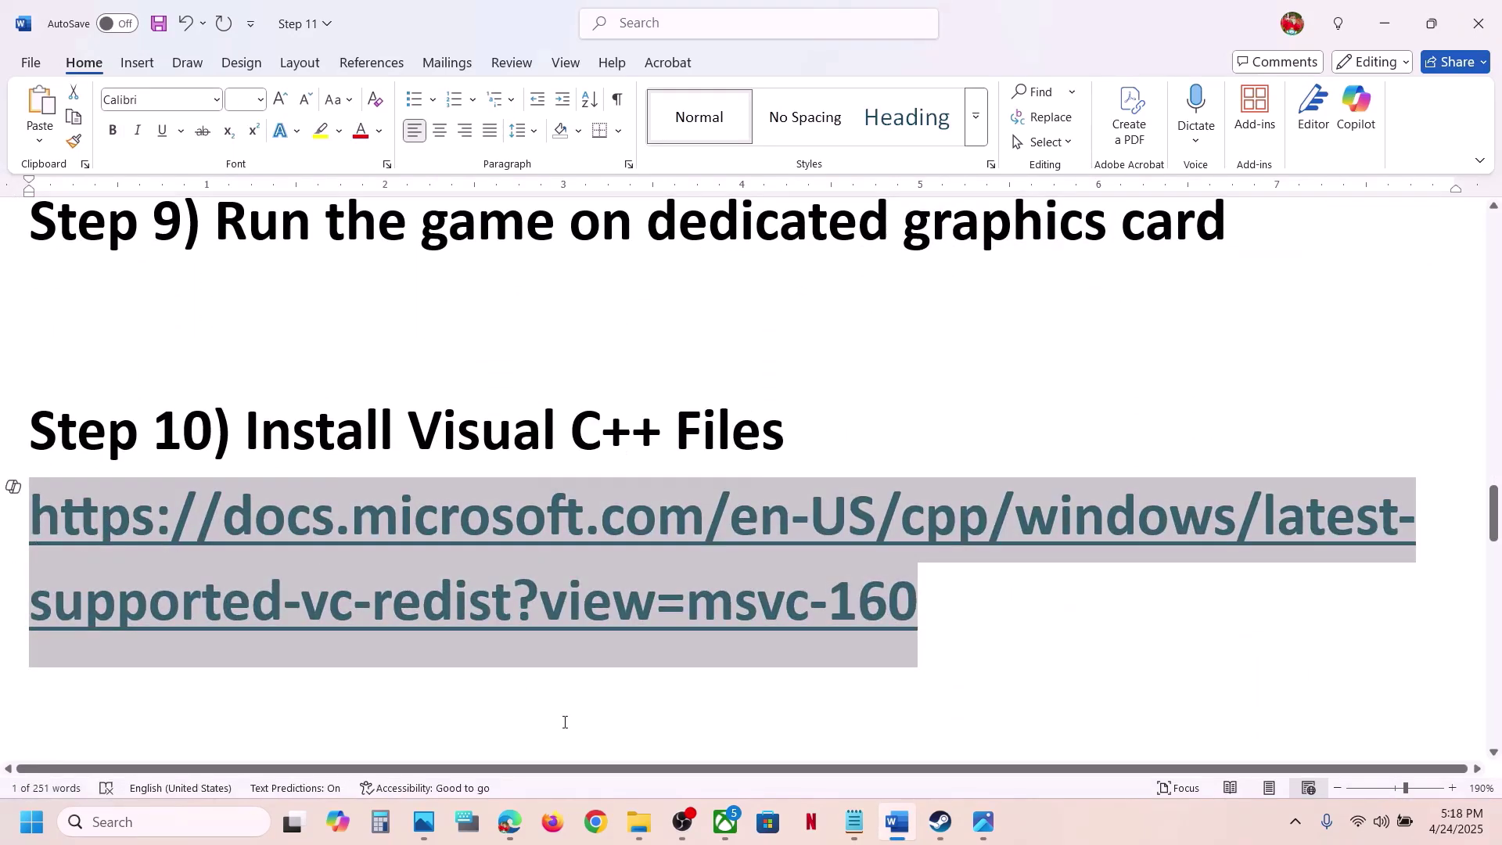
key("ctrl+c")
left_click(596, 822)
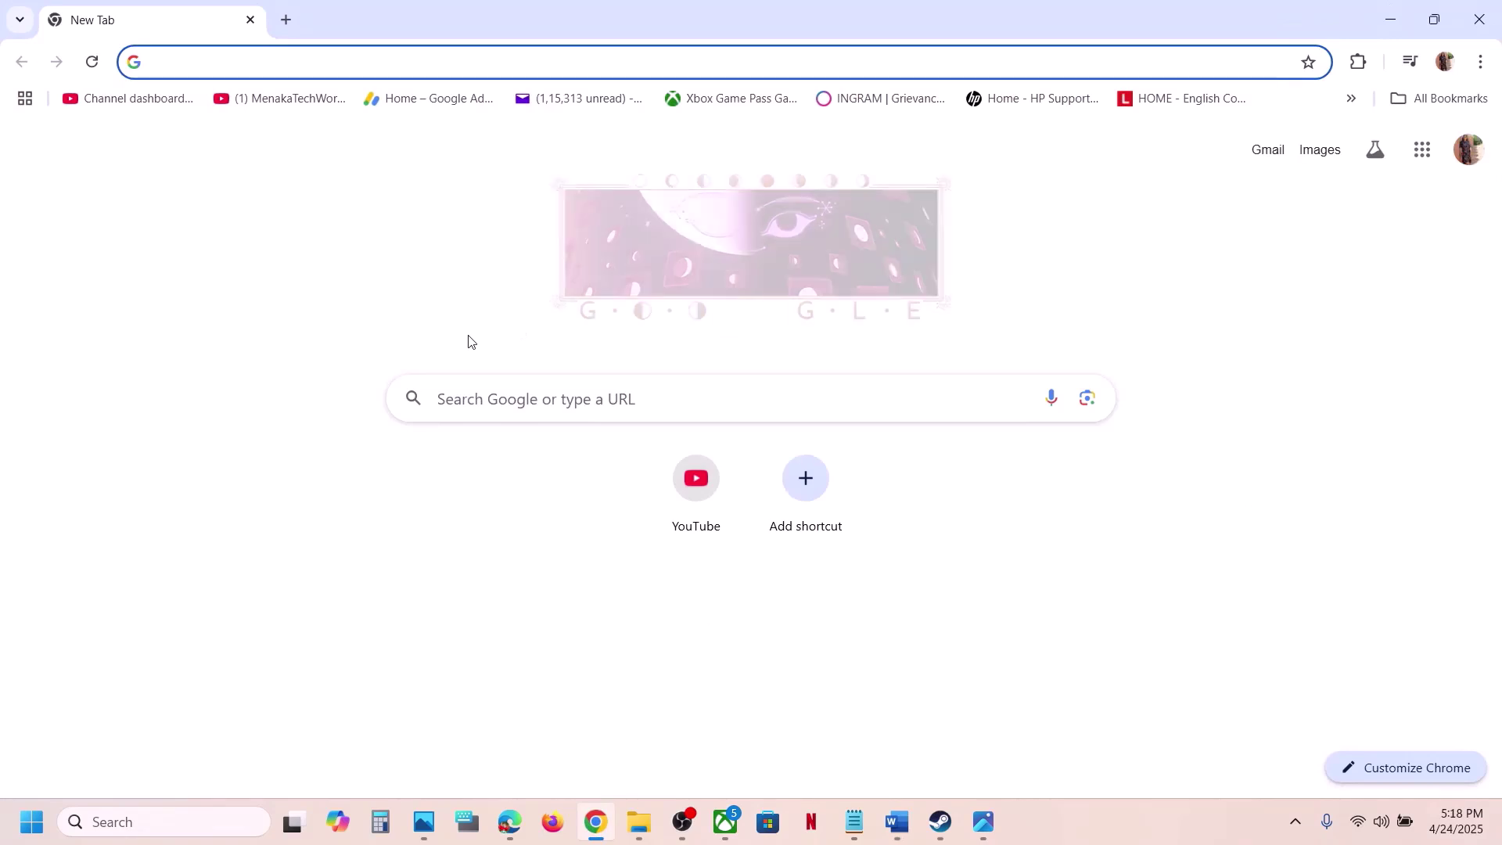
key("ctrl+v")
key("Return")
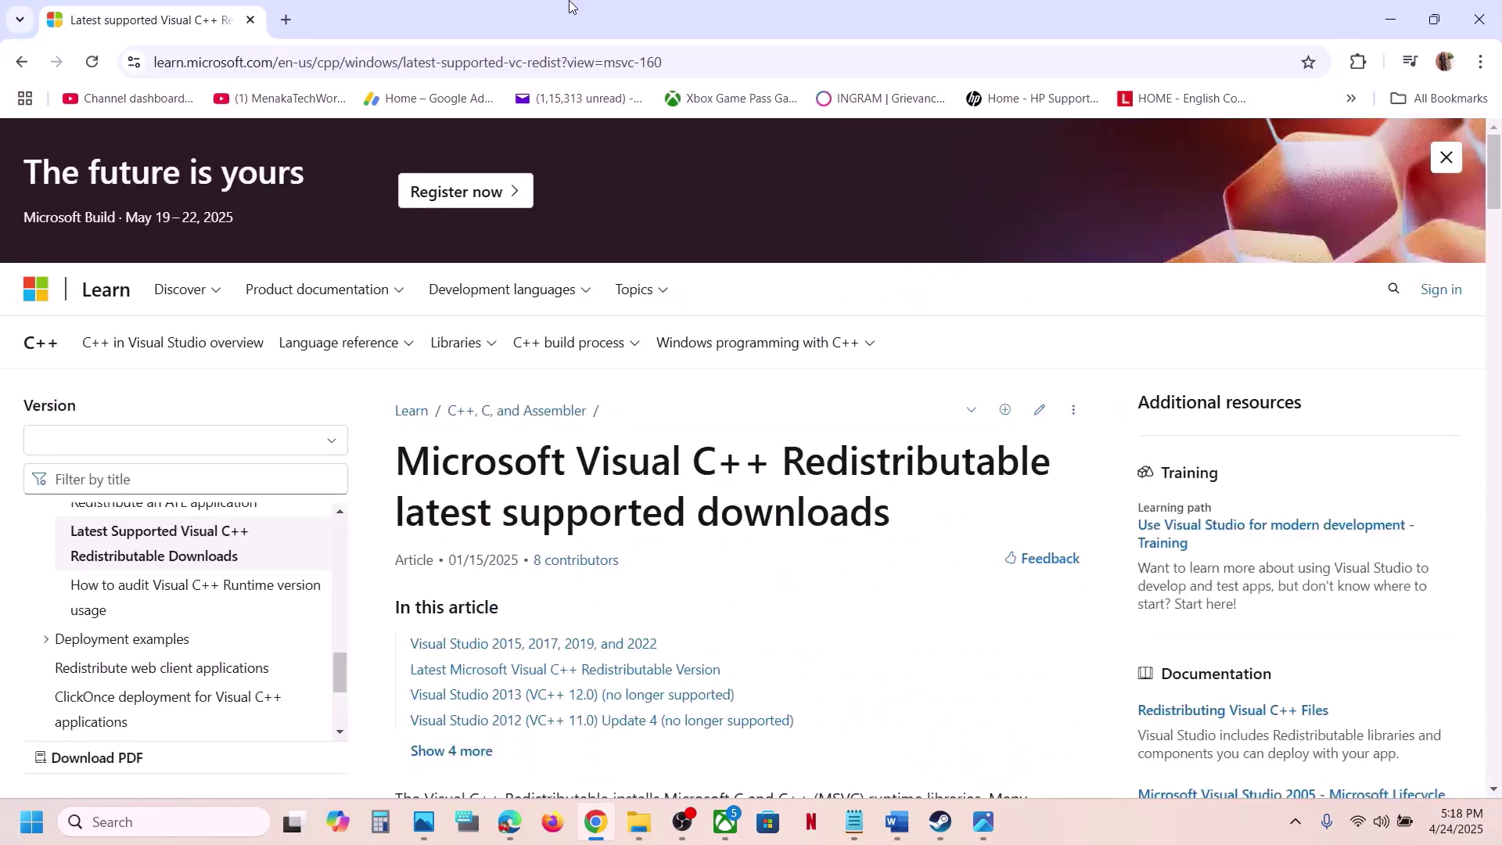
Step: Download the X86 Visual C++ Redistributable from the latest version table and run its installer in Repair mode
scroll(779, 433, "down", 10)
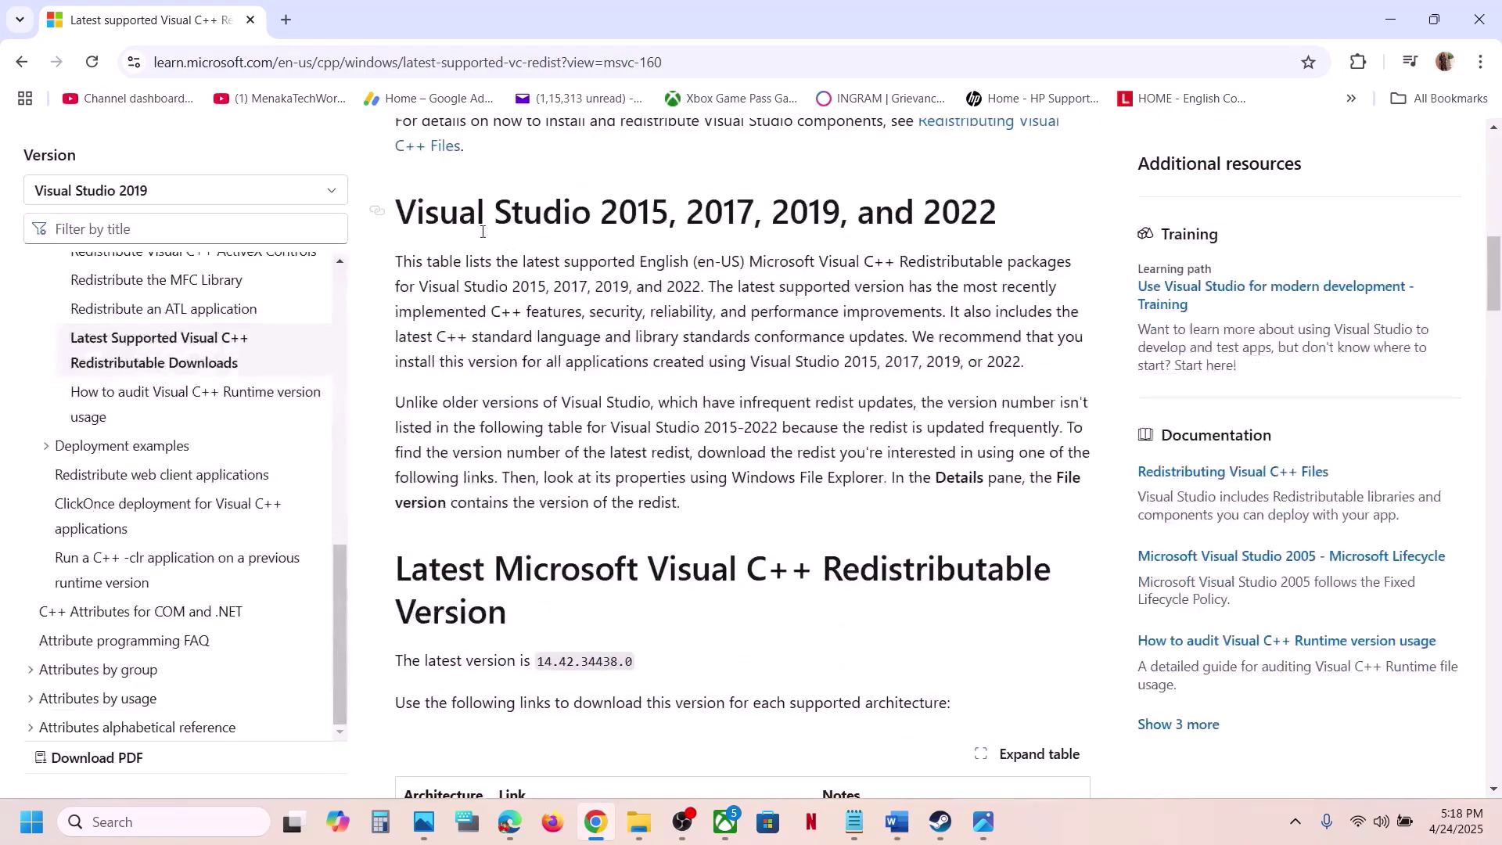
left_click_drag(433, 227, 982, 229)
scroll(698, 442, "down", 2)
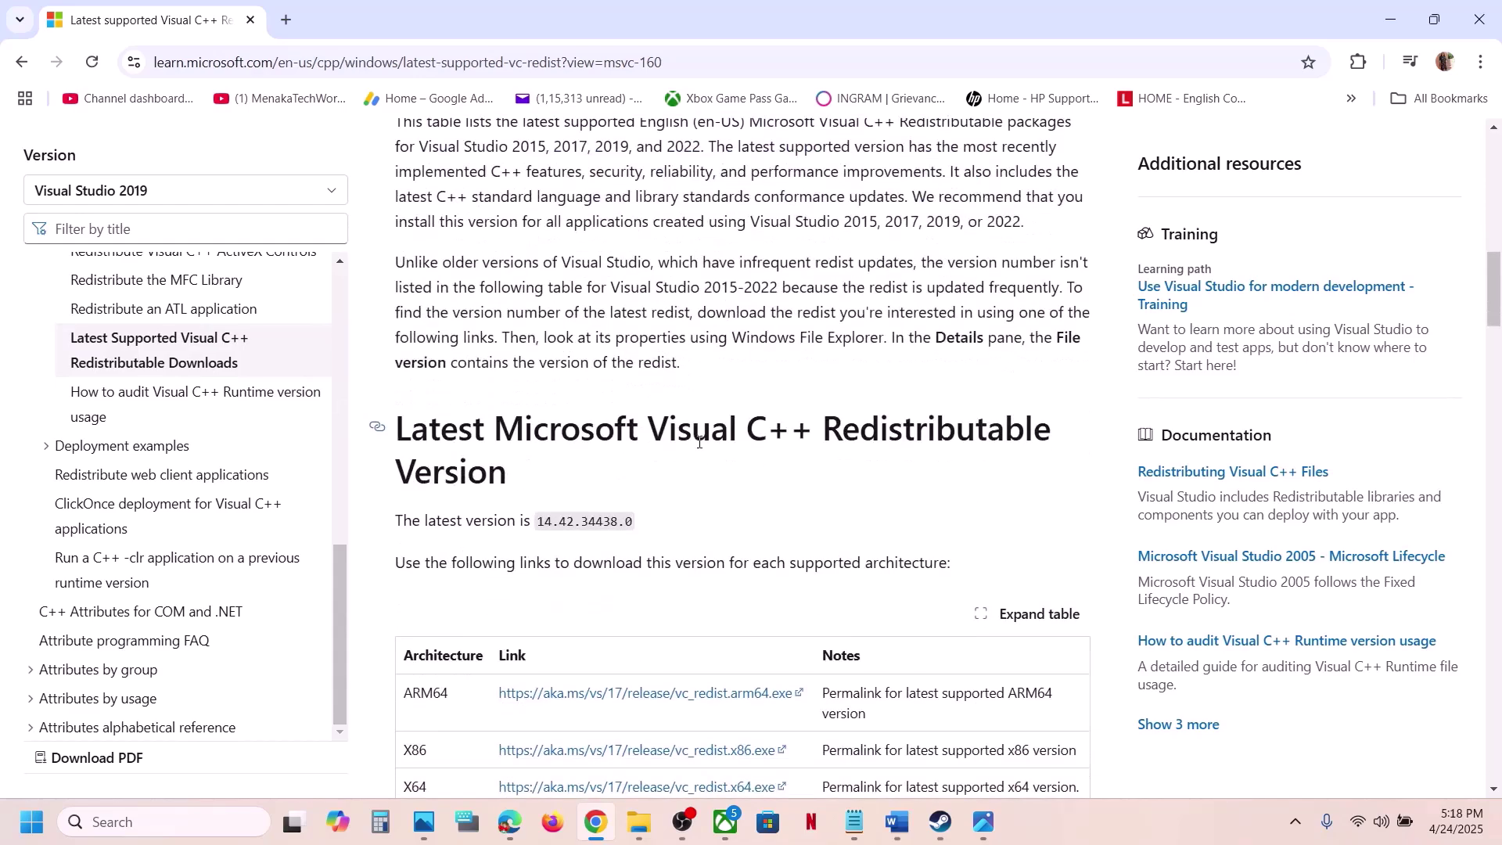
scroll(699, 444, "up", 4)
scroll(699, 447, "down", 6)
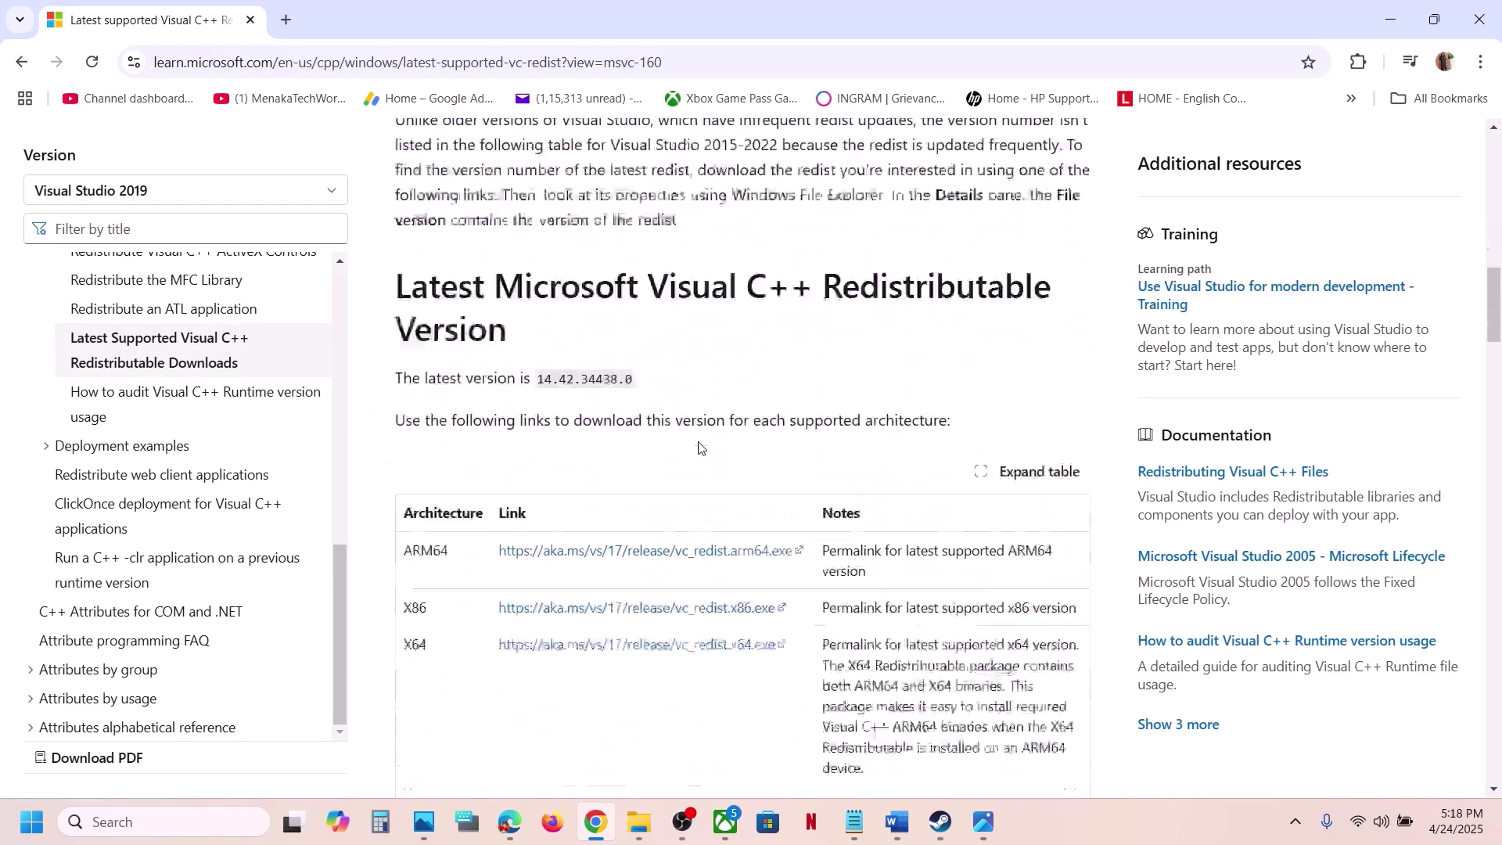
double_click(420, 518)
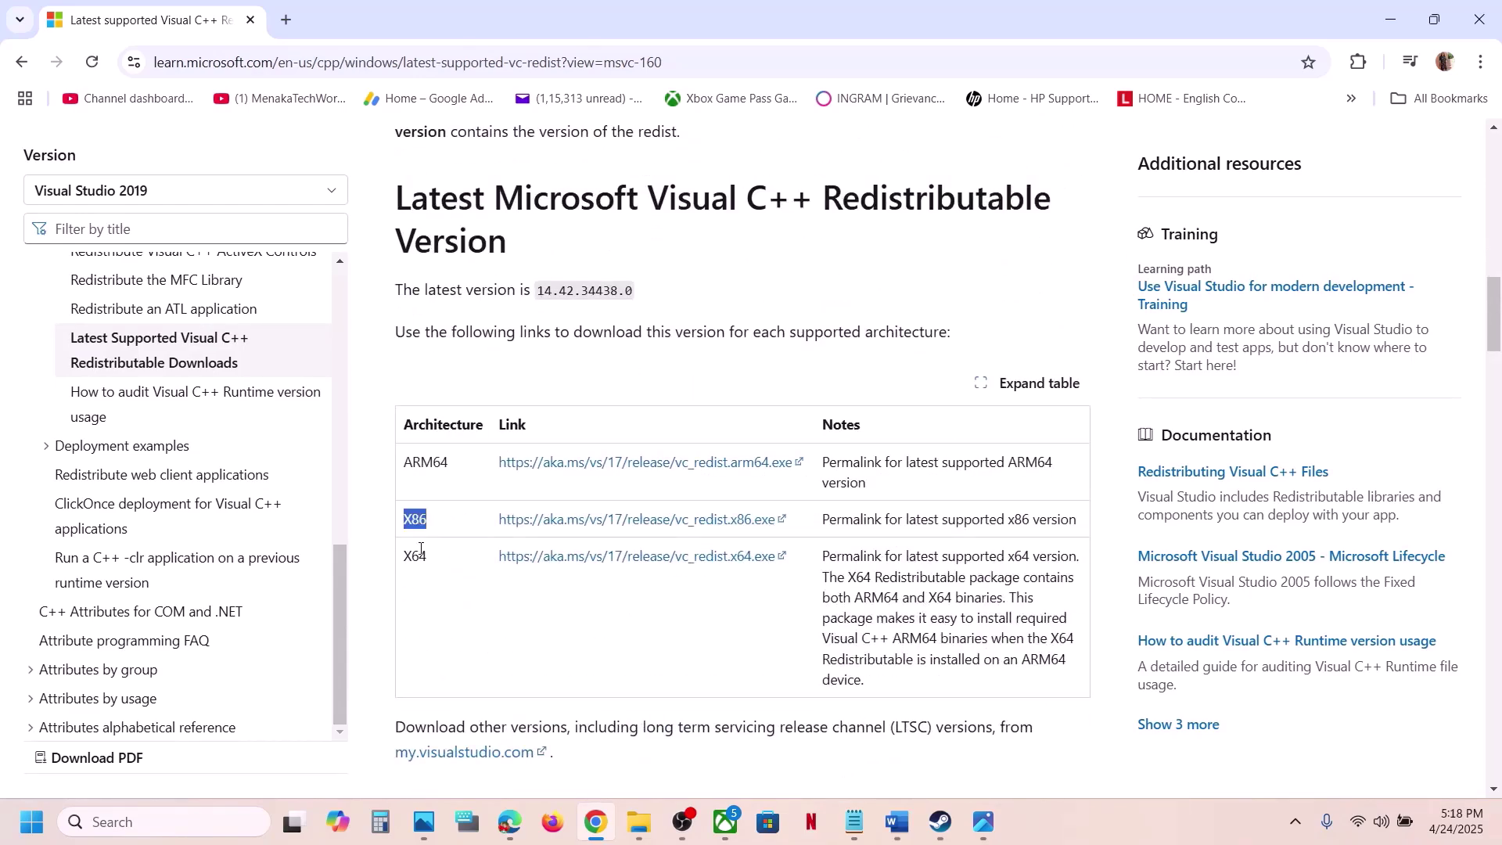
triple_click(413, 517)
double_click(413, 516)
left_click(742, 514)
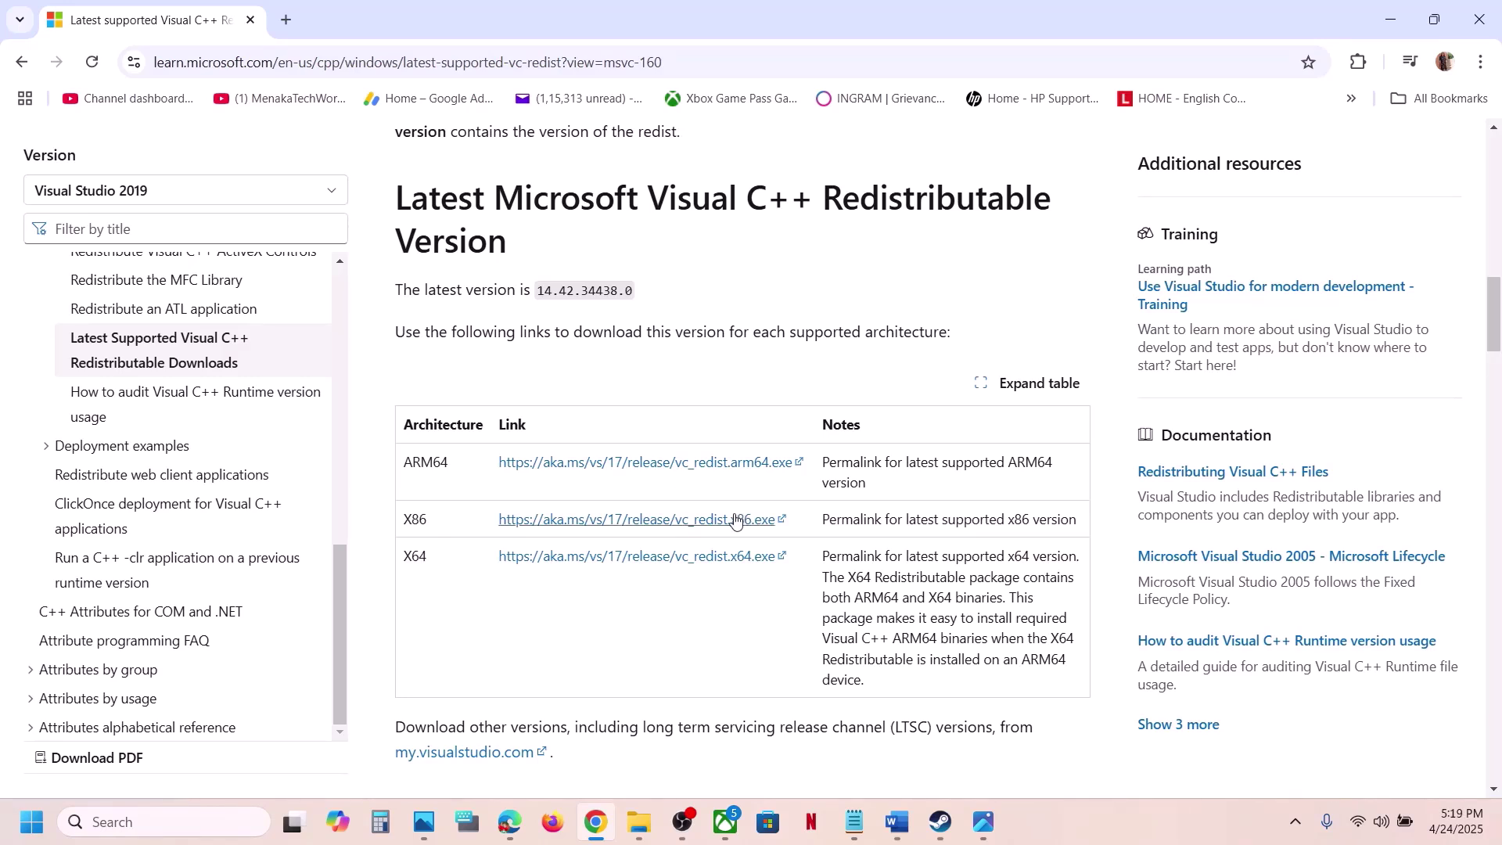
left_click(745, 519)
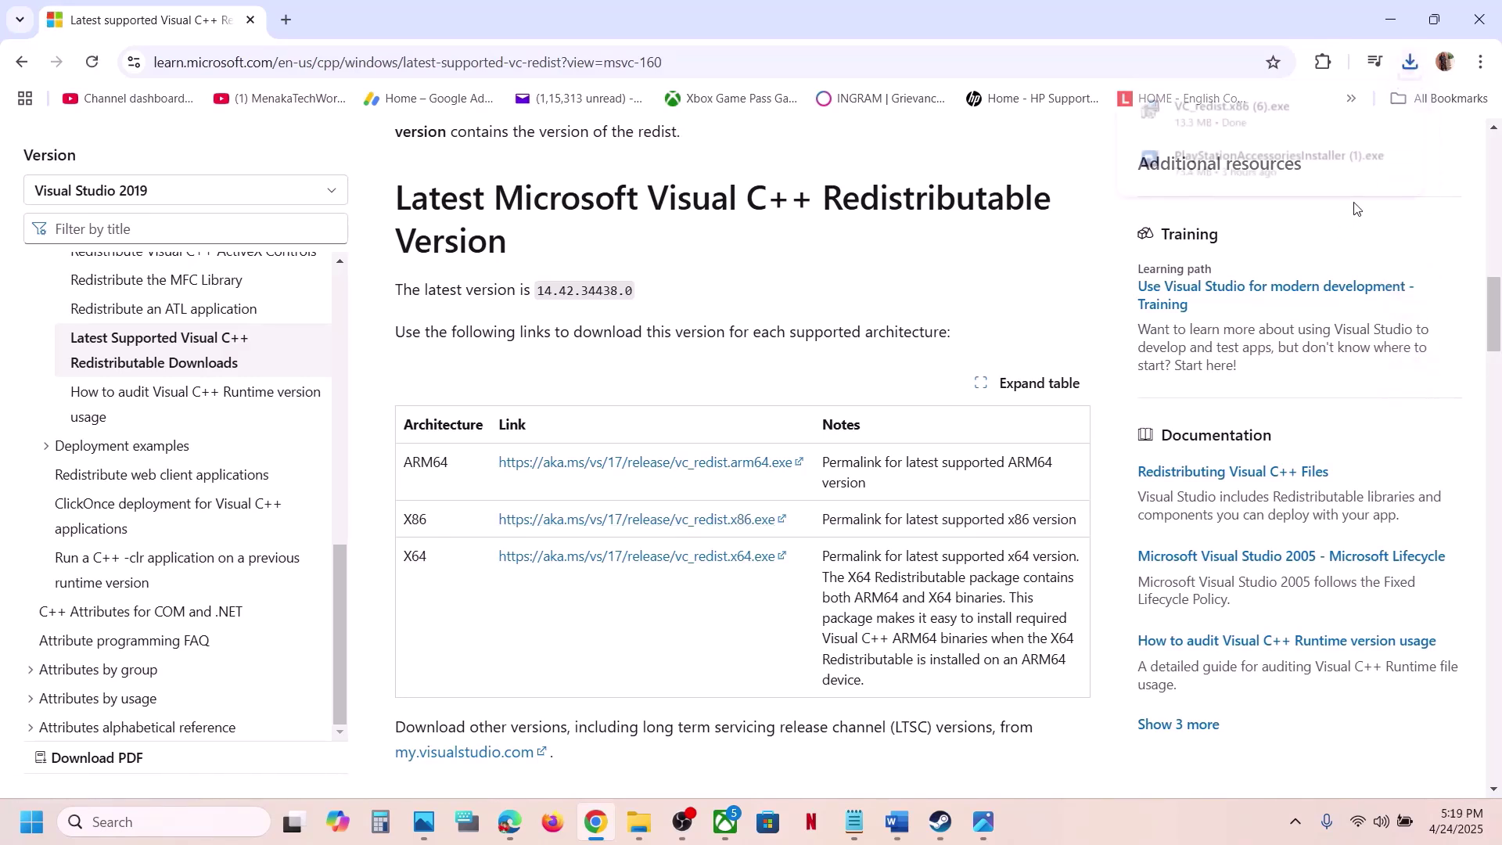
left_click(1265, 115)
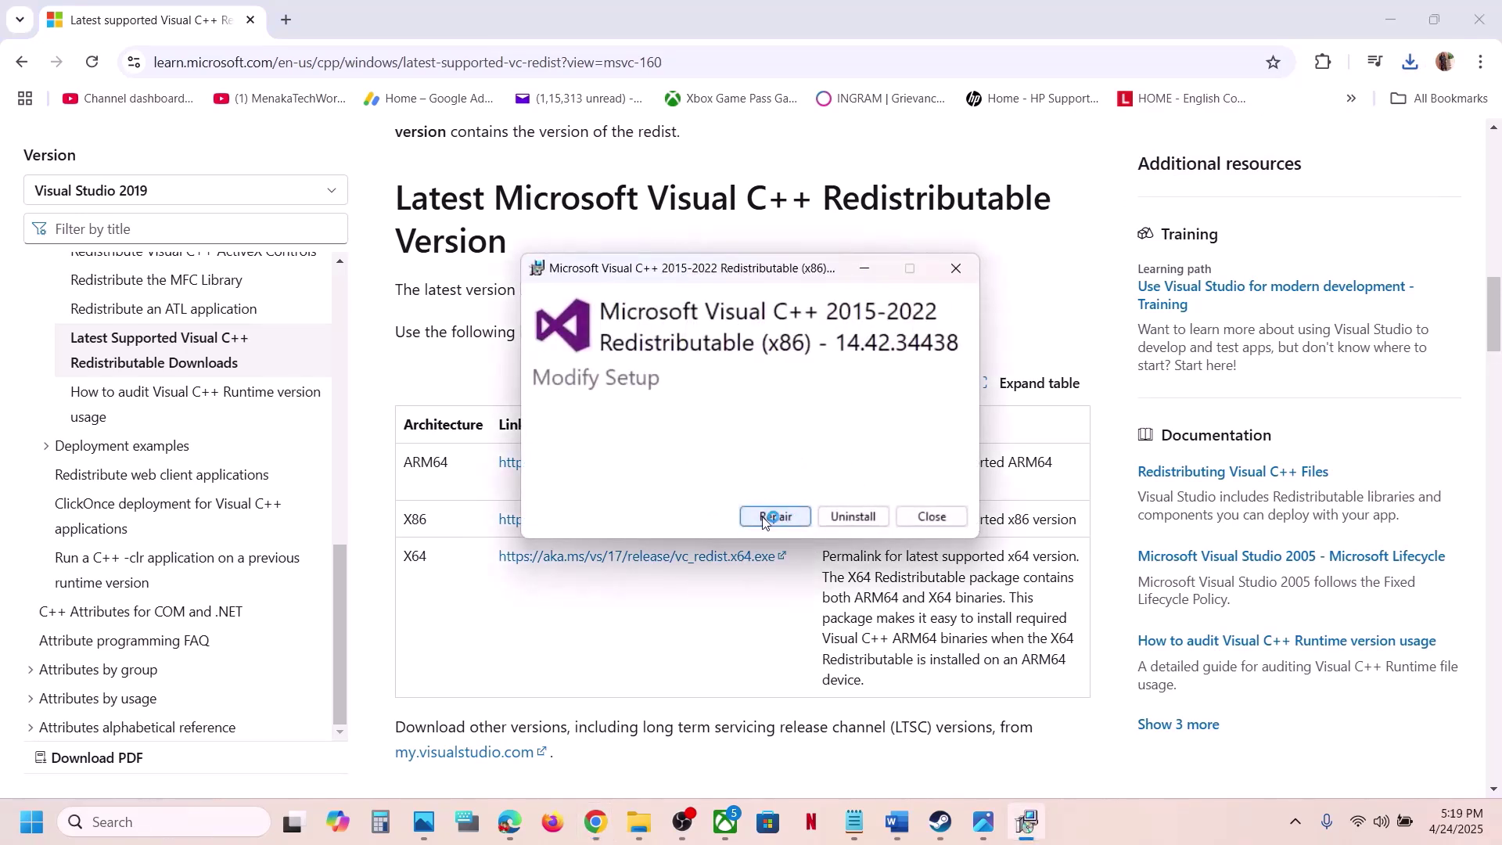
left_click(798, 515)
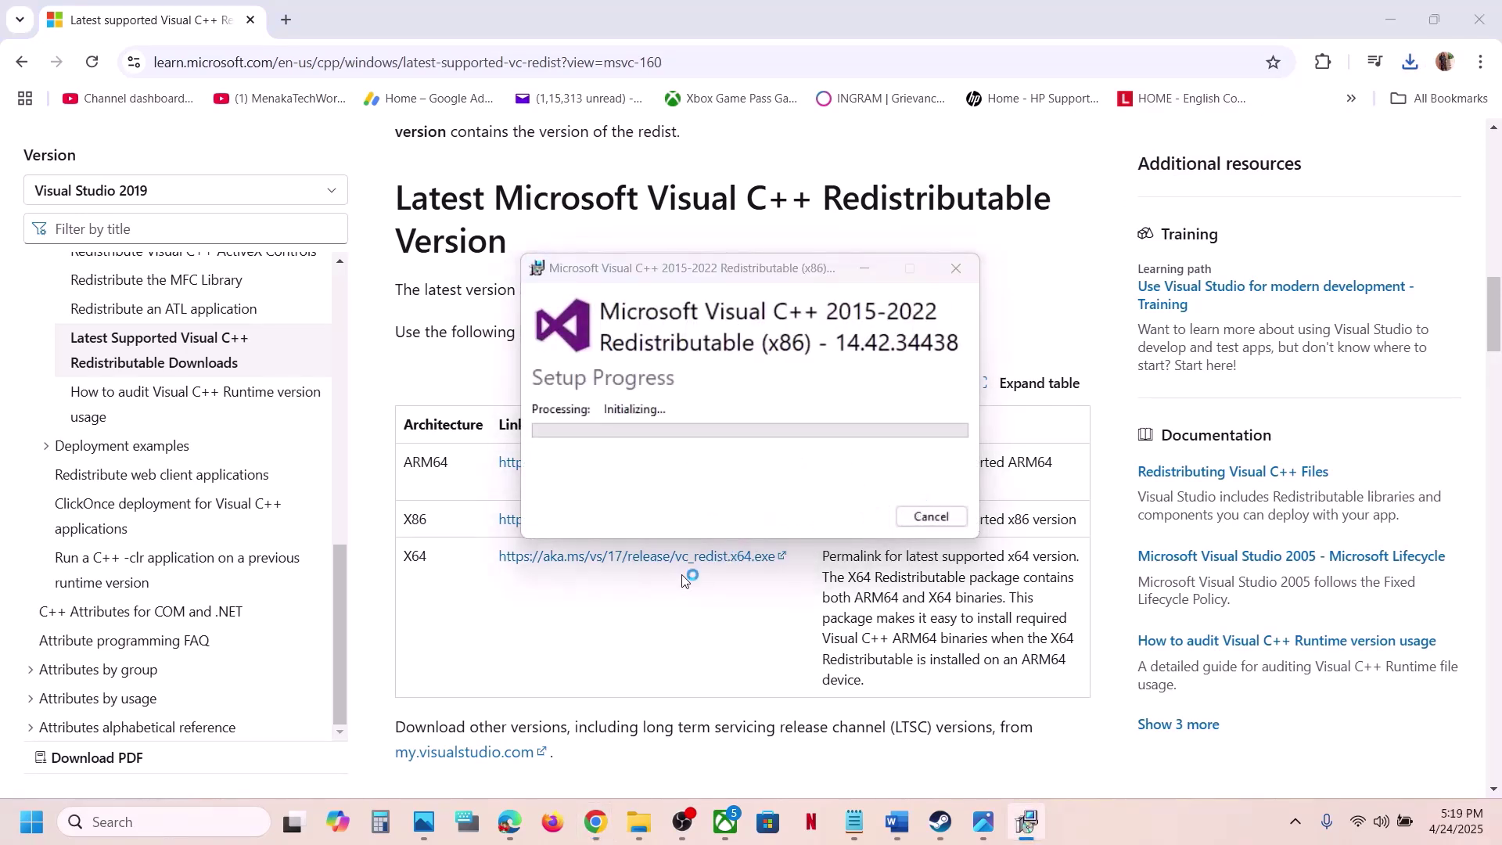
Step: Download the X64 Visual C++ Redistributable from the same table and run its installer in Repair mode
double_click(415, 556)
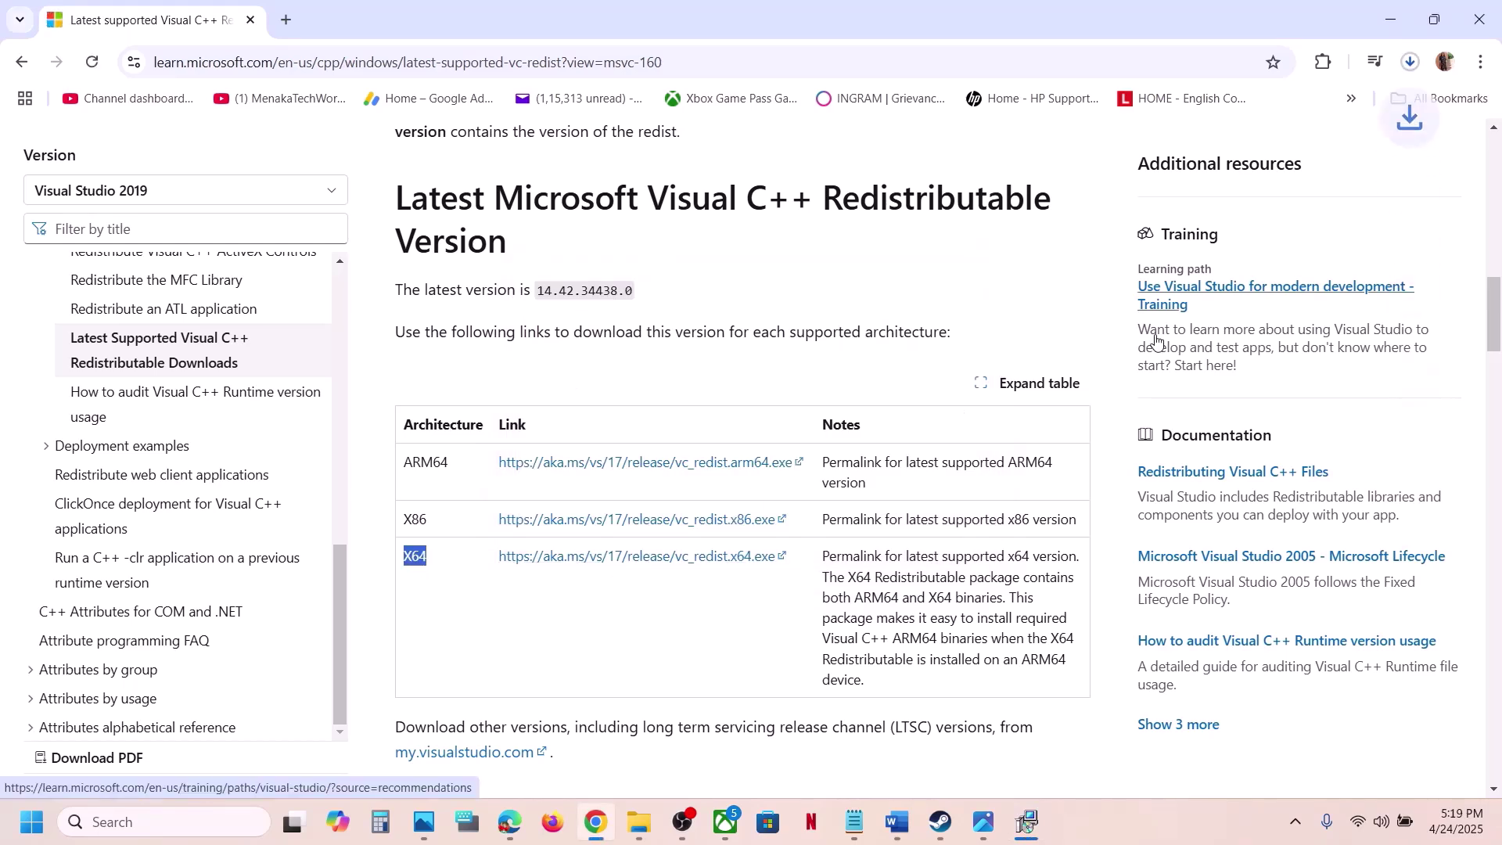
left_click(1408, 67)
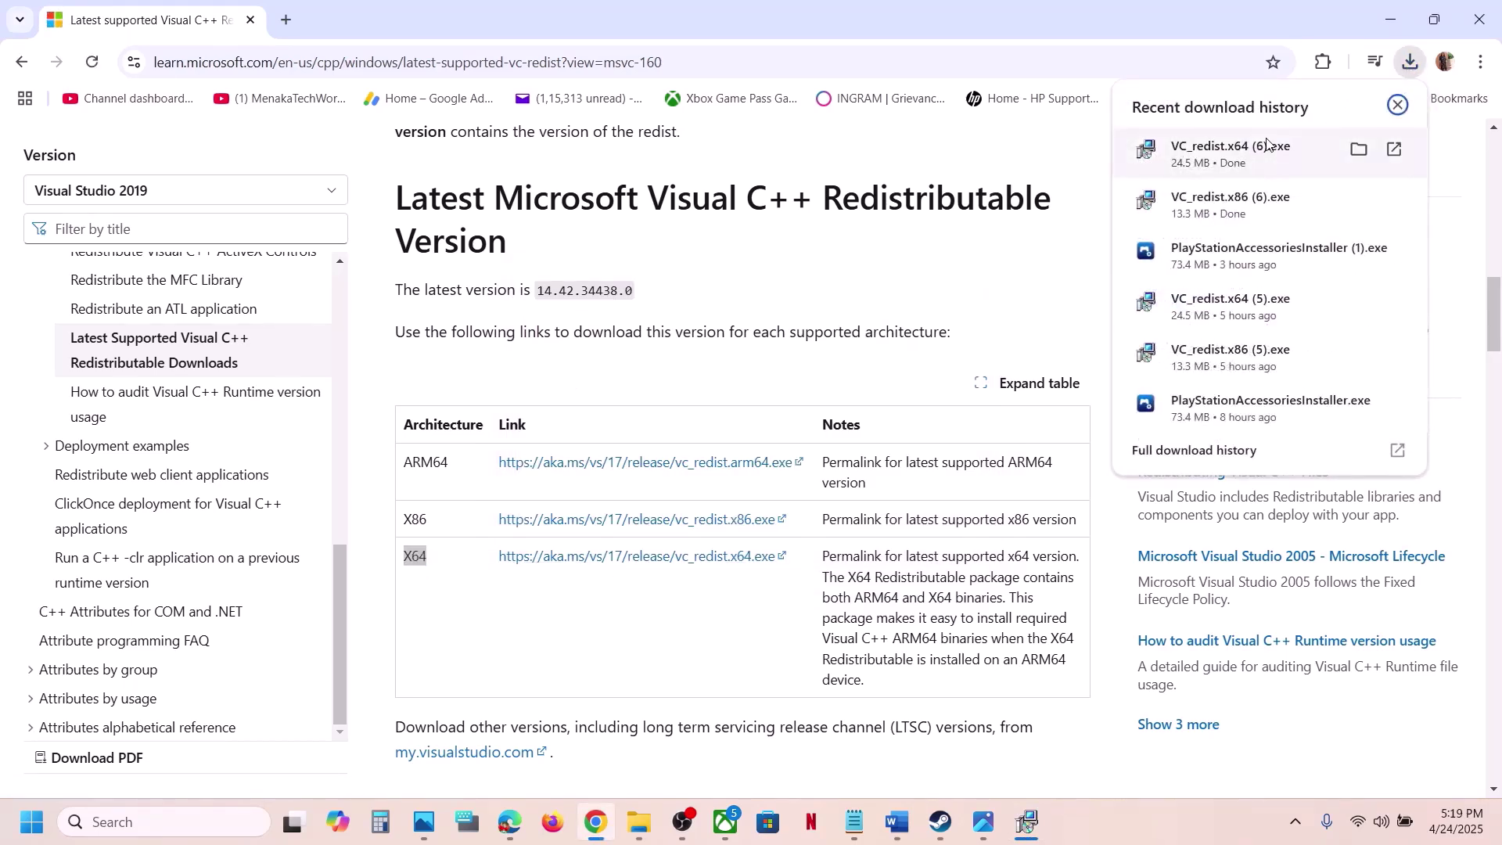
left_click(1244, 152)
left_click(774, 517)
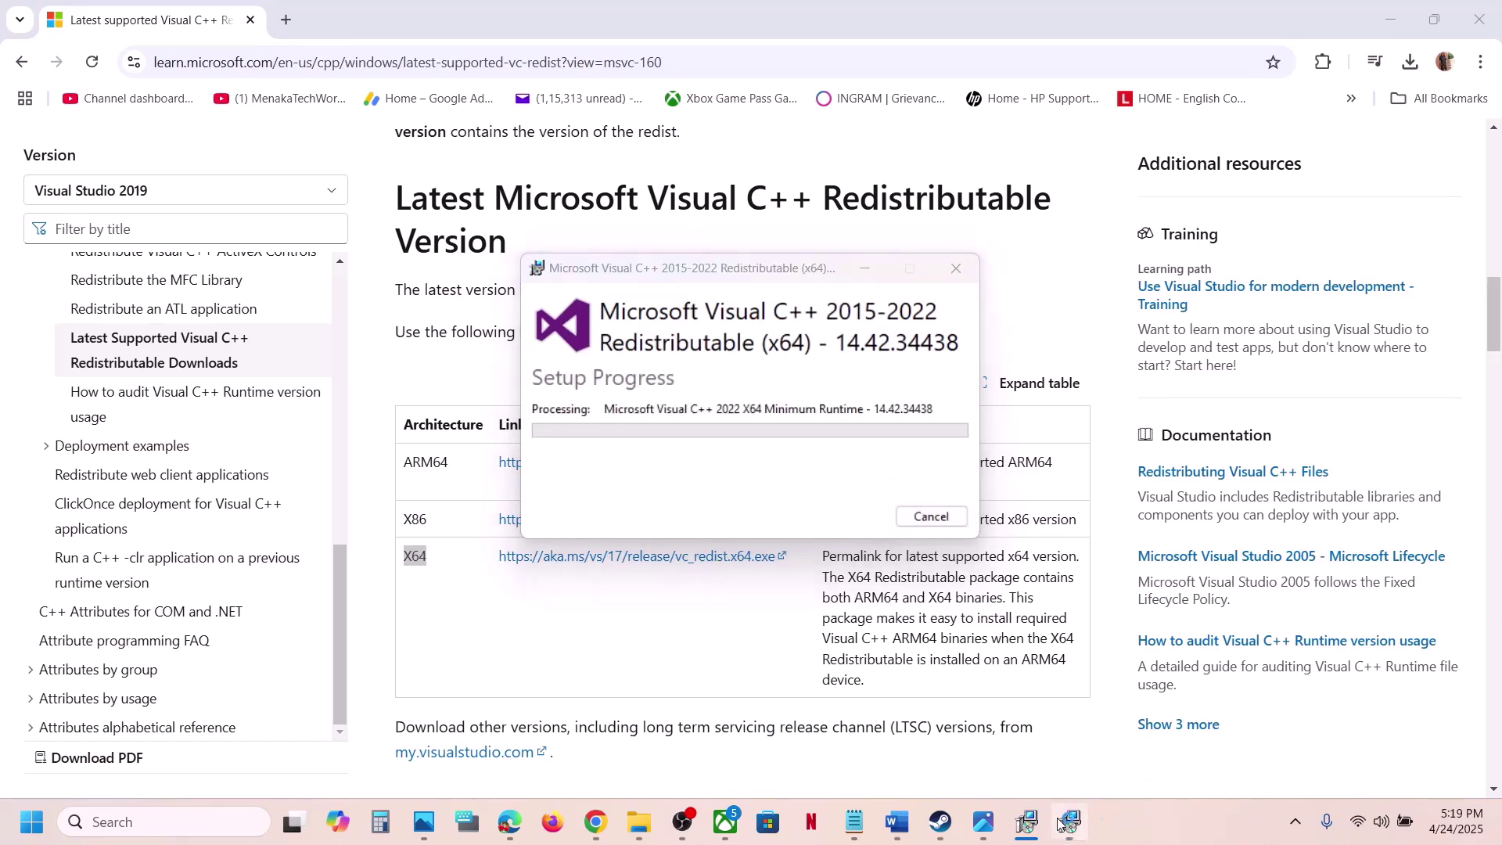
Step: Place the x86 and x64 setup windows side by side and close both finished installers
left_click_drag(800, 258, 1250, 249)
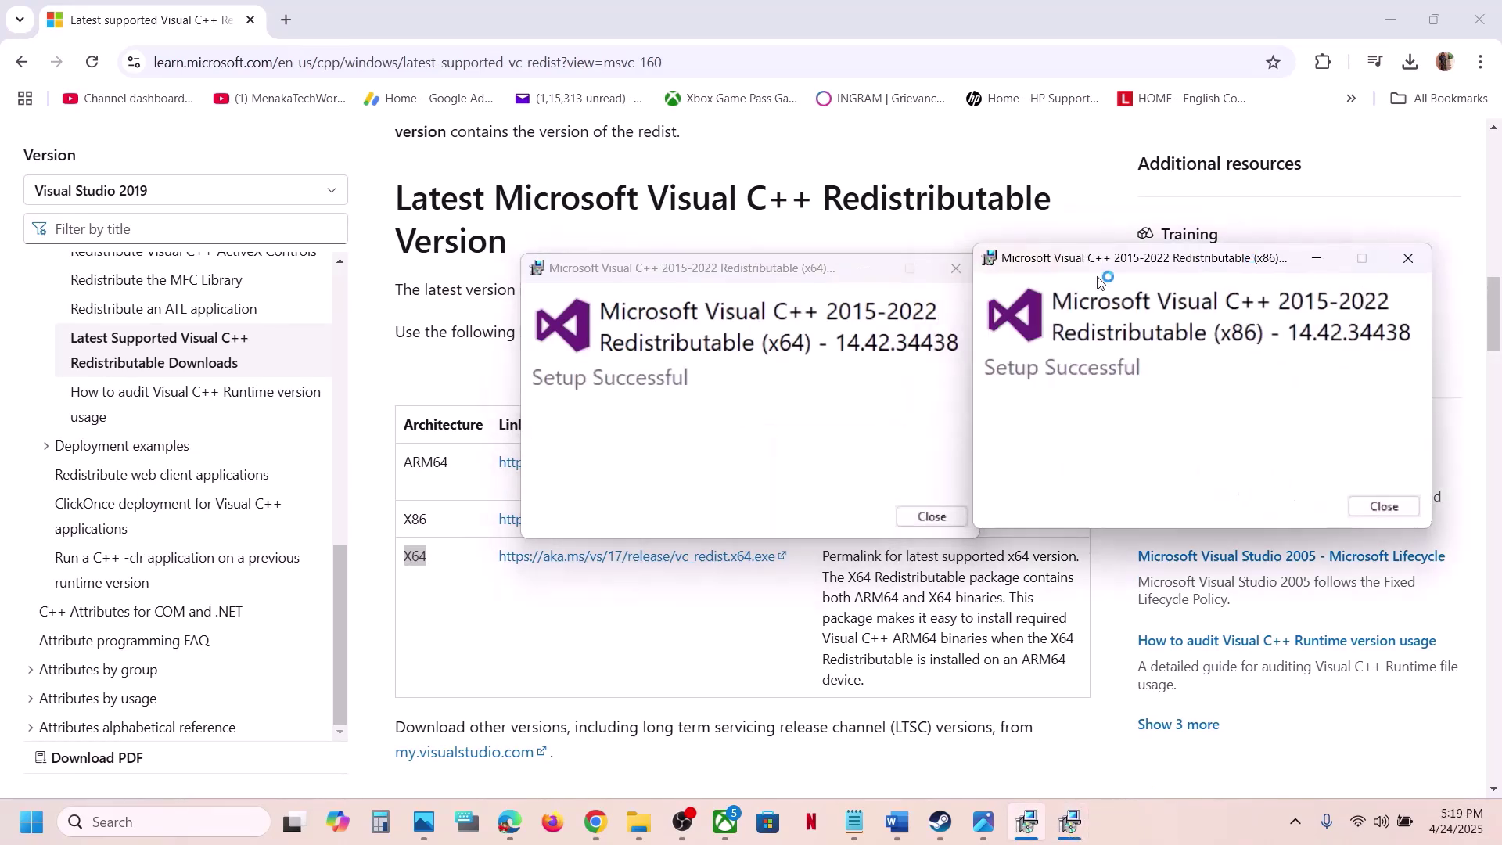
left_click(783, 300)
left_click(1116, 349)
left_click(933, 516)
left_click(1383, 507)
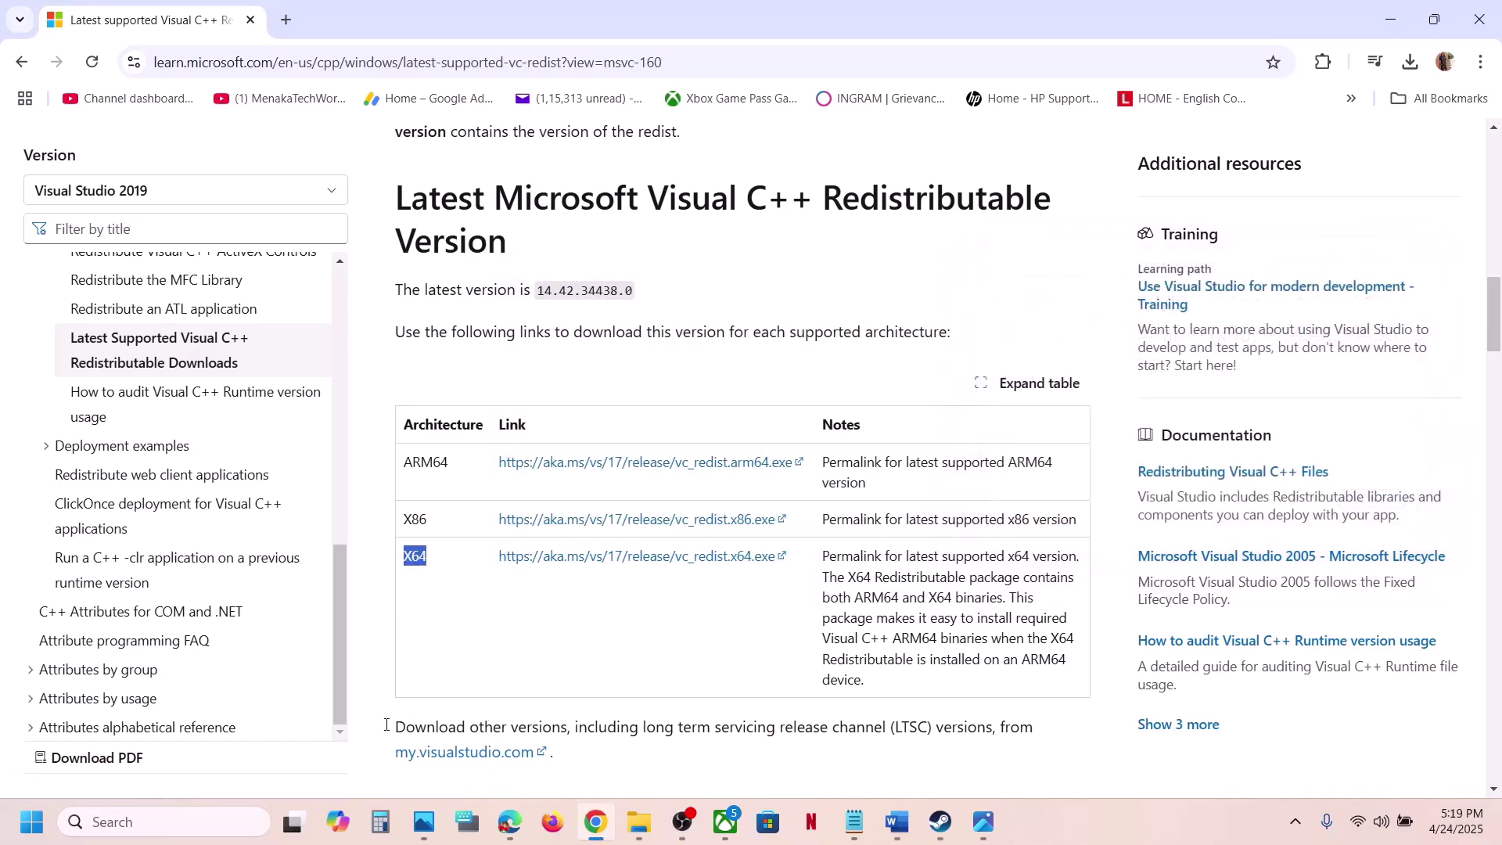
Step: Bring up the Windows power options with Restart, and switch to Steam's Clair Obscur: Expedition 33 library page
left_click(32, 822)
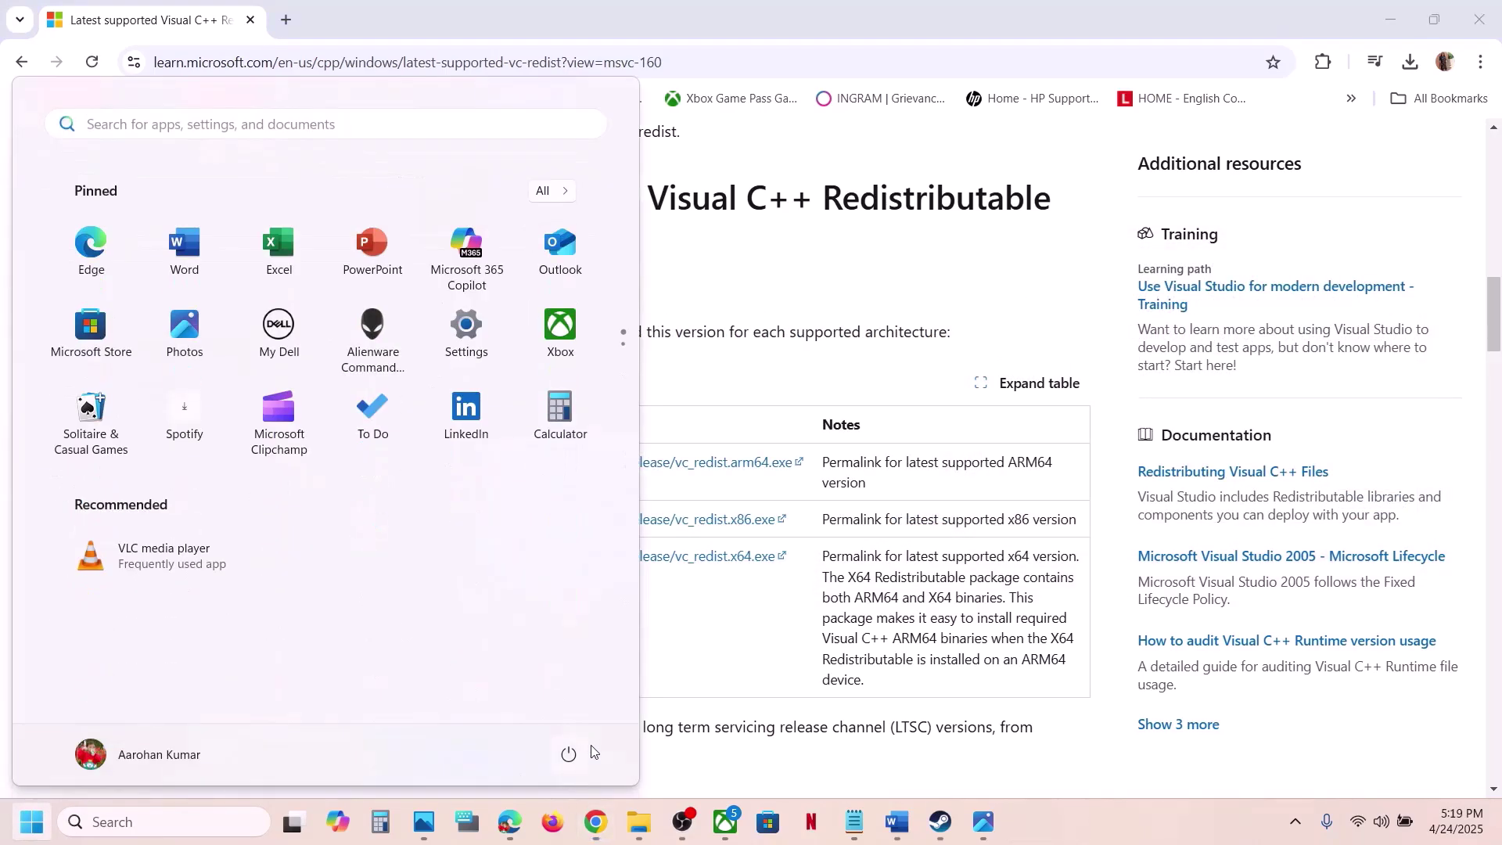
left_click(570, 755)
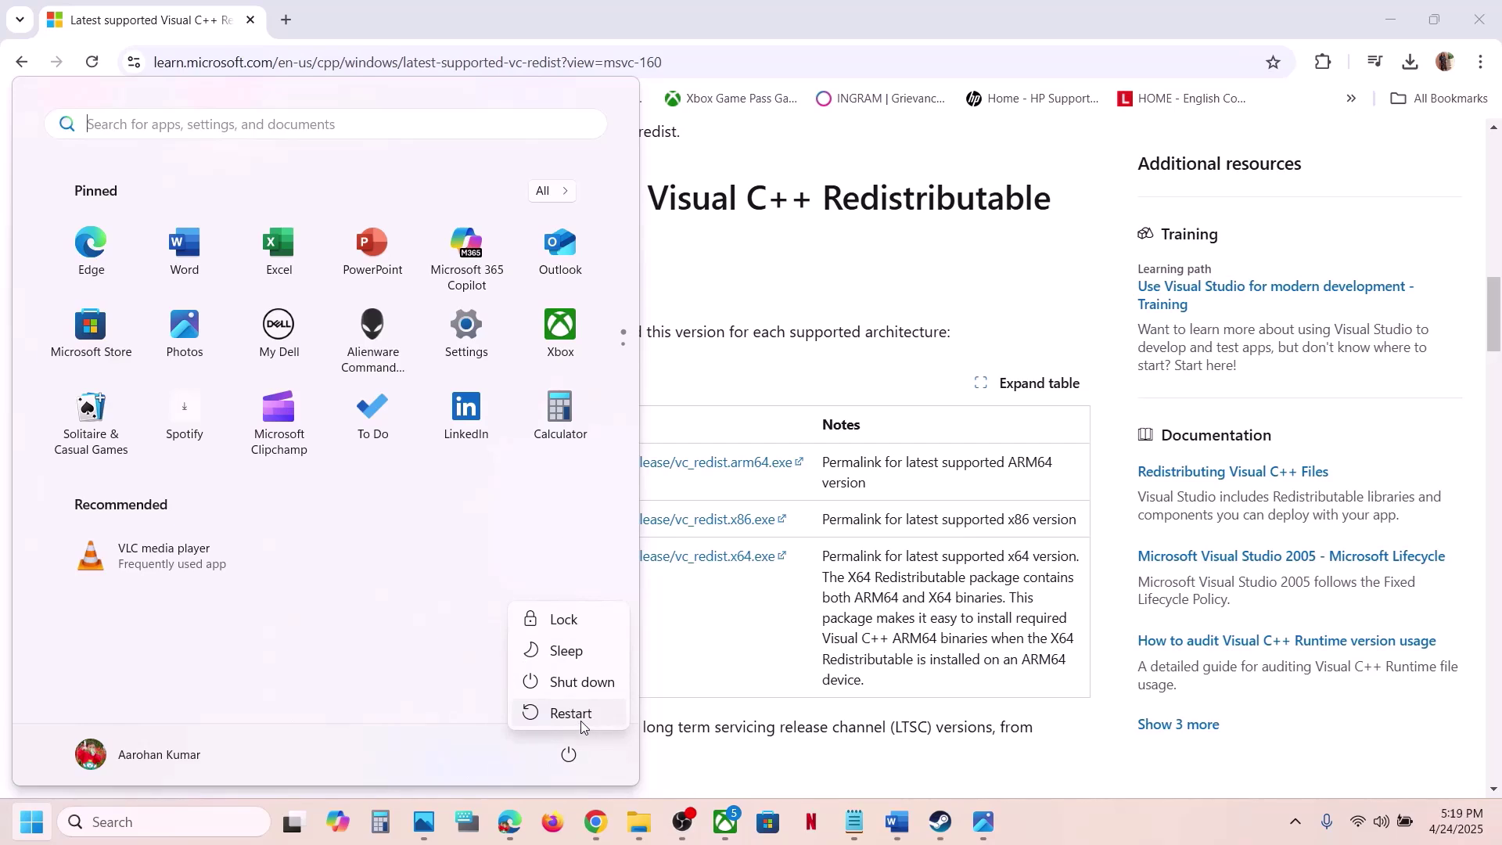
left_click(935, 836)
left_click(935, 837)
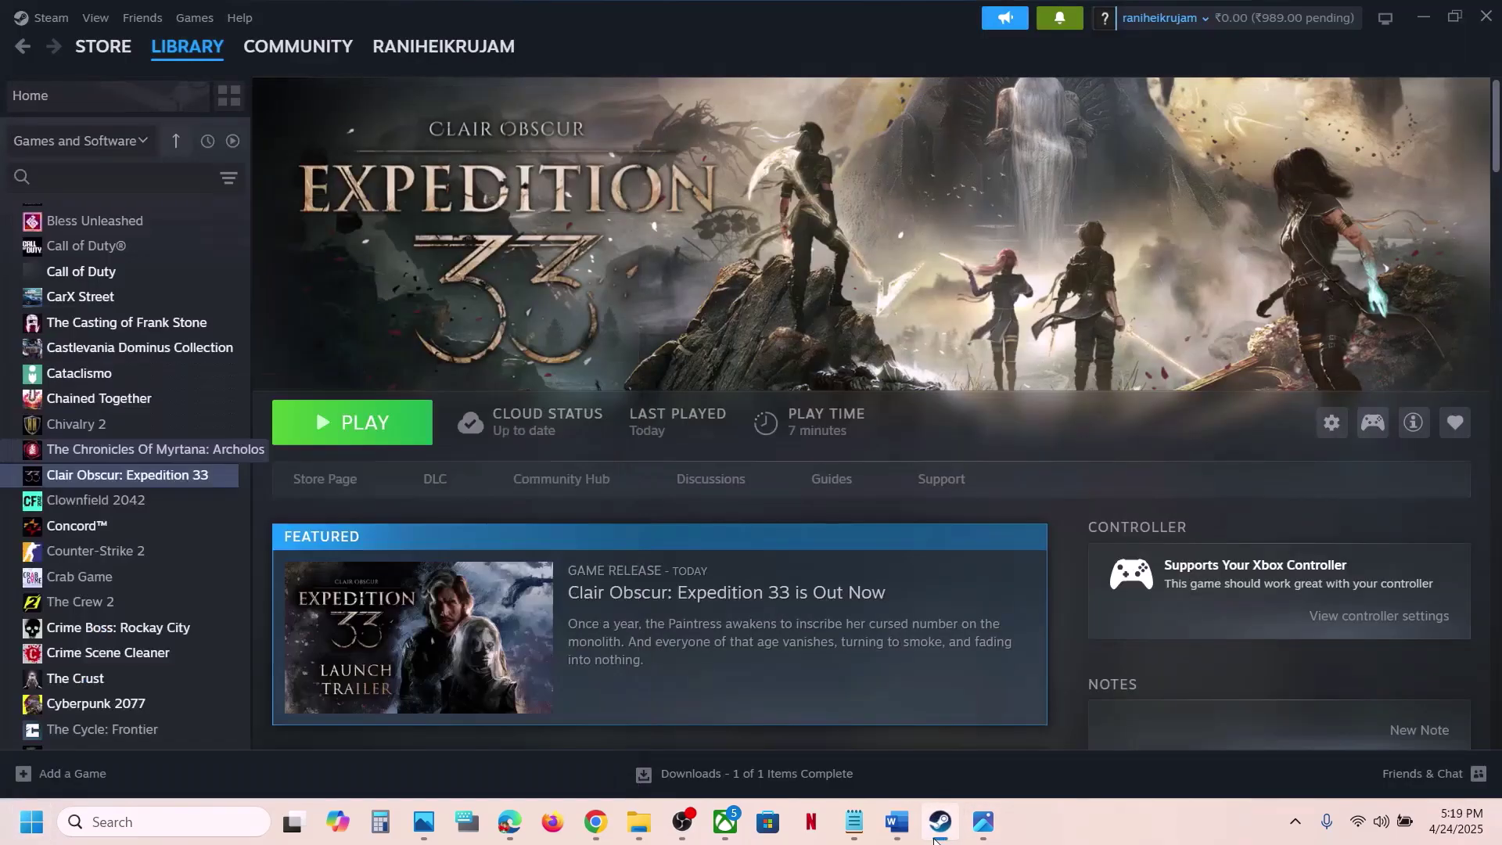
left_click(1084, 839)
Step: Copy "View Advanced system settings" from the Word document and open that system tool through Windows search
left_click(897, 821)
scroll(563, 480, "down", 3)
scroll(564, 478, "down", 3)
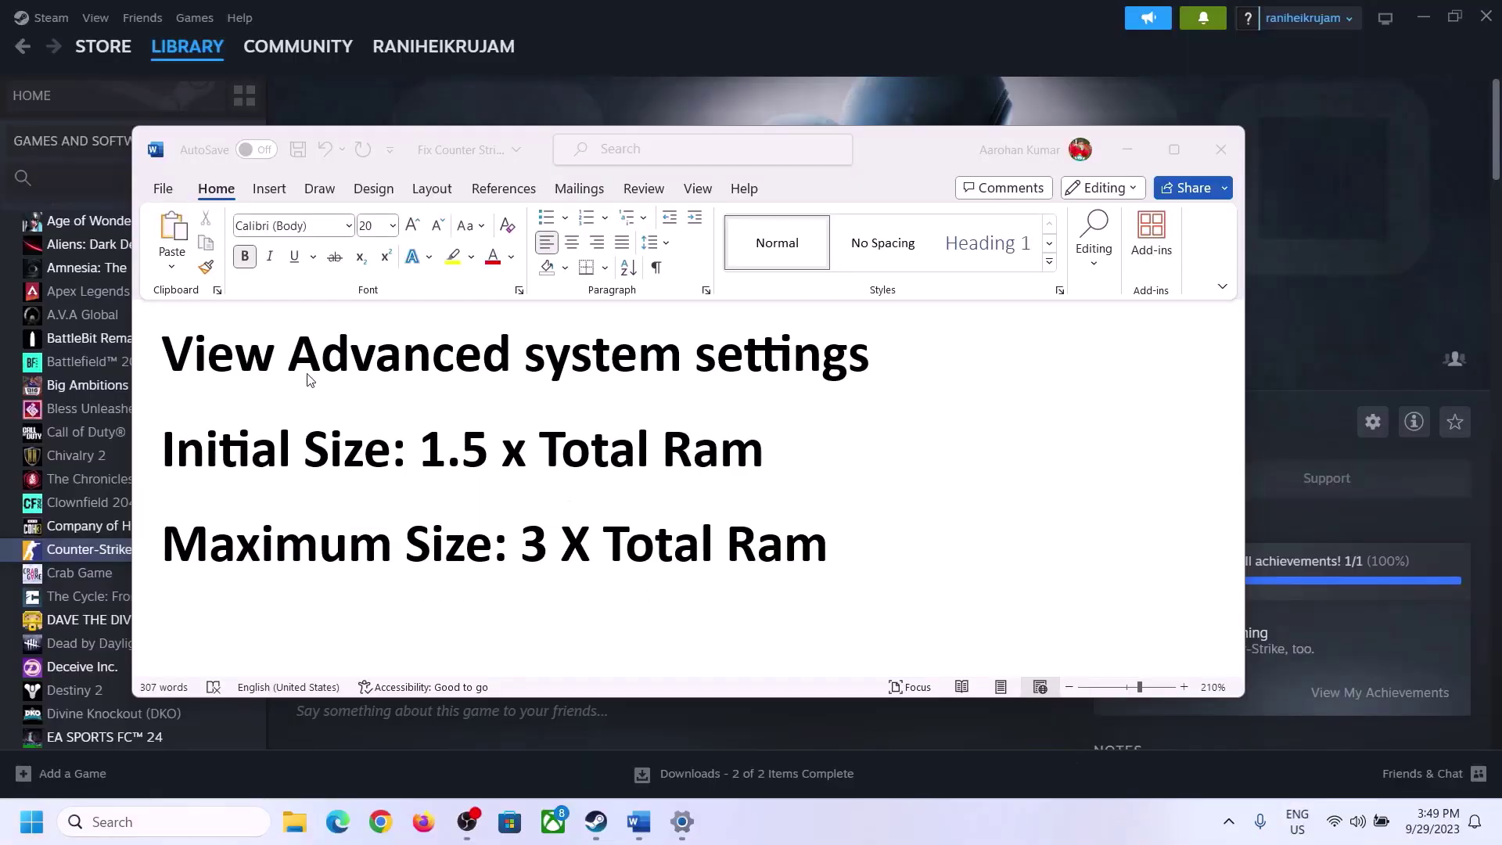
left_click(213, 358)
left_click_drag(178, 360, 829, 373)
key("ctrl+c")
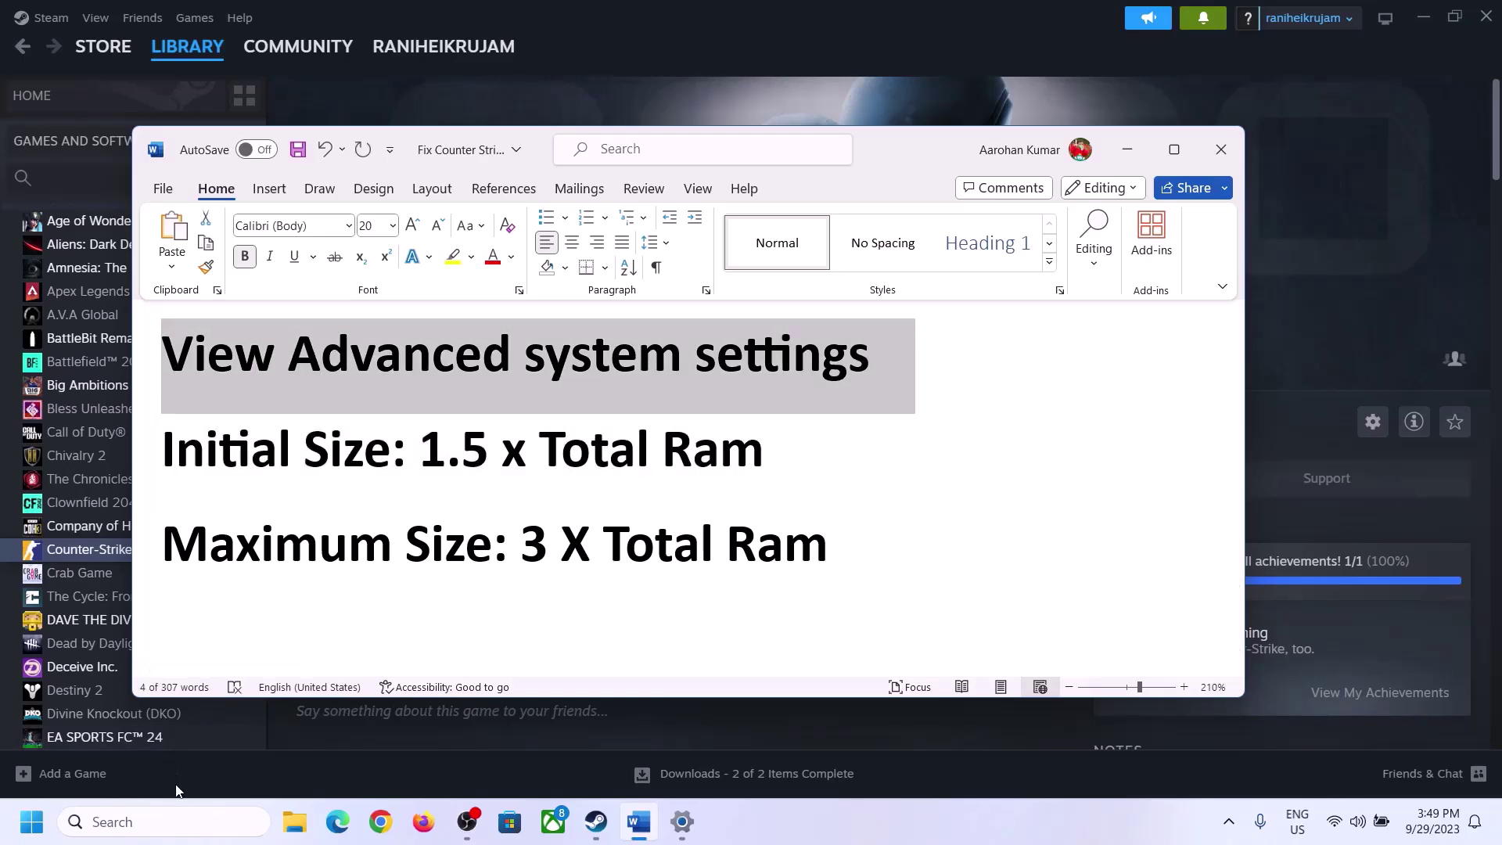
left_click(178, 821)
key("ctrl+v")
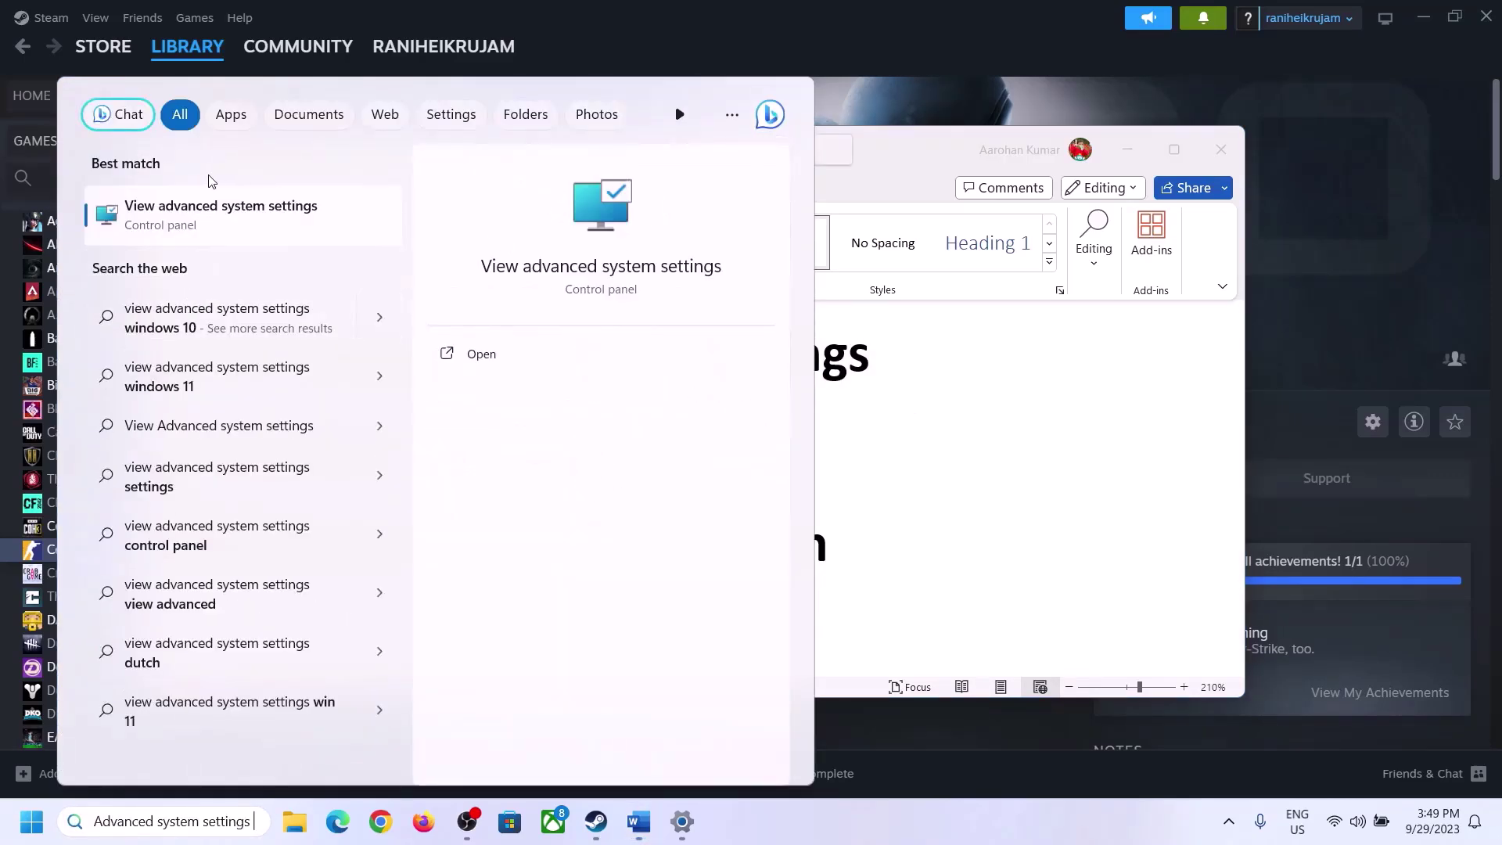
left_click(211, 226)
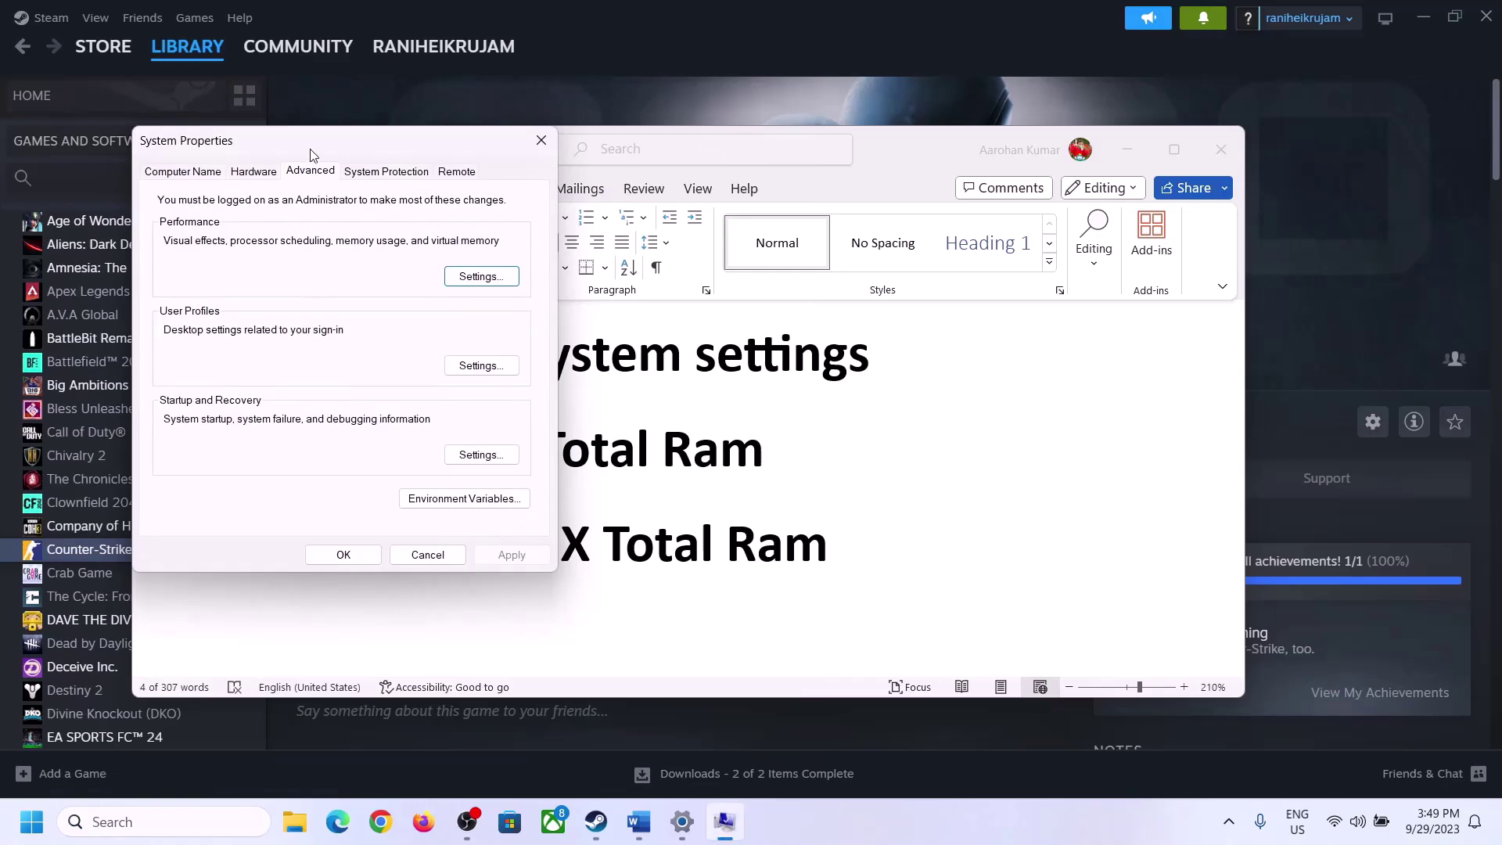
Step: Open the Virtual Memory dialog from the advanced performance options of System Properties
left_click_drag(312, 154, 673, 272)
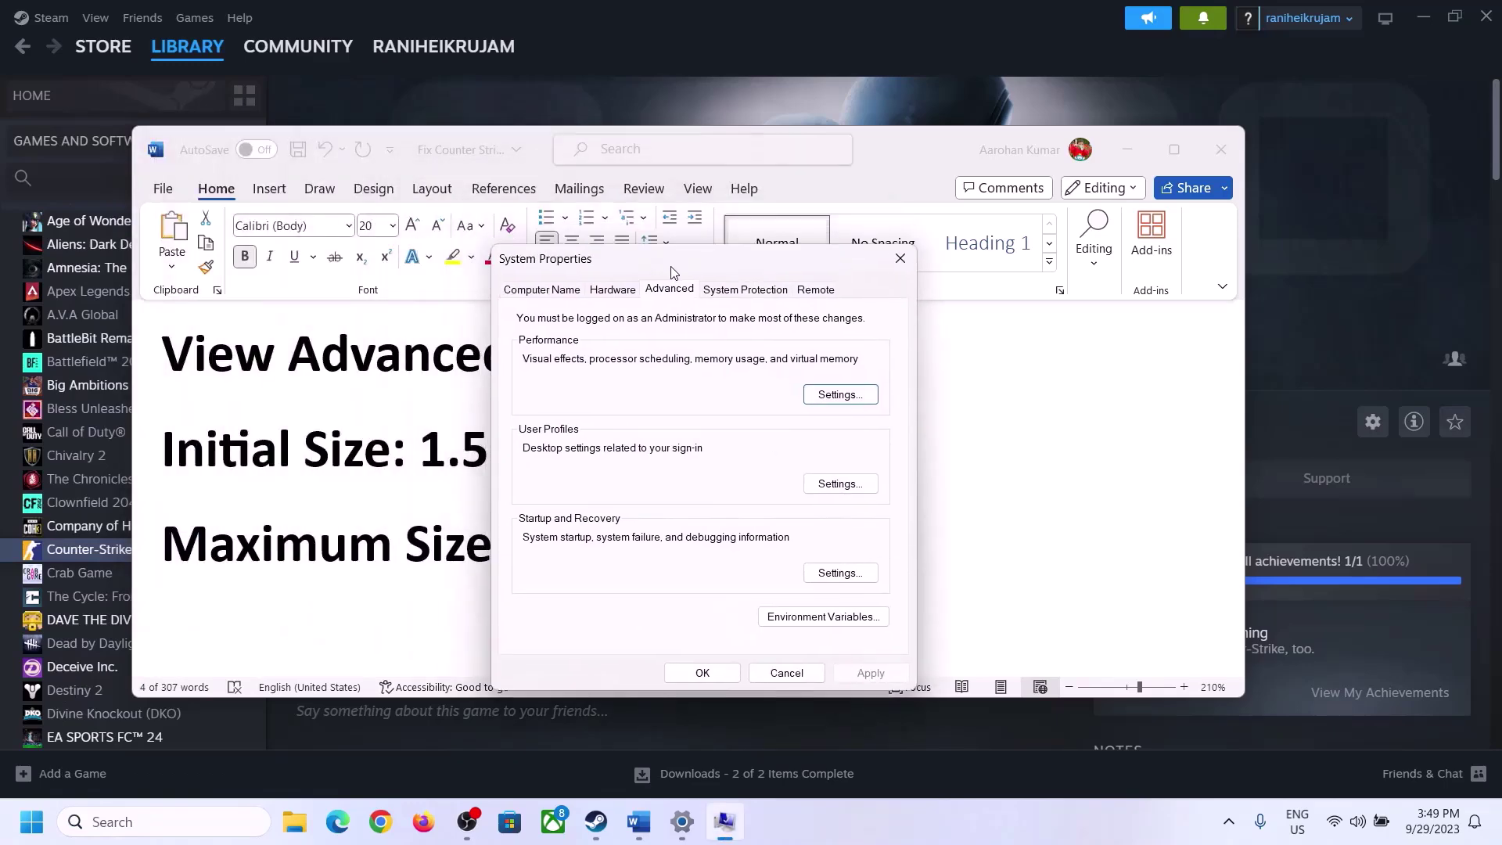
left_click(841, 395)
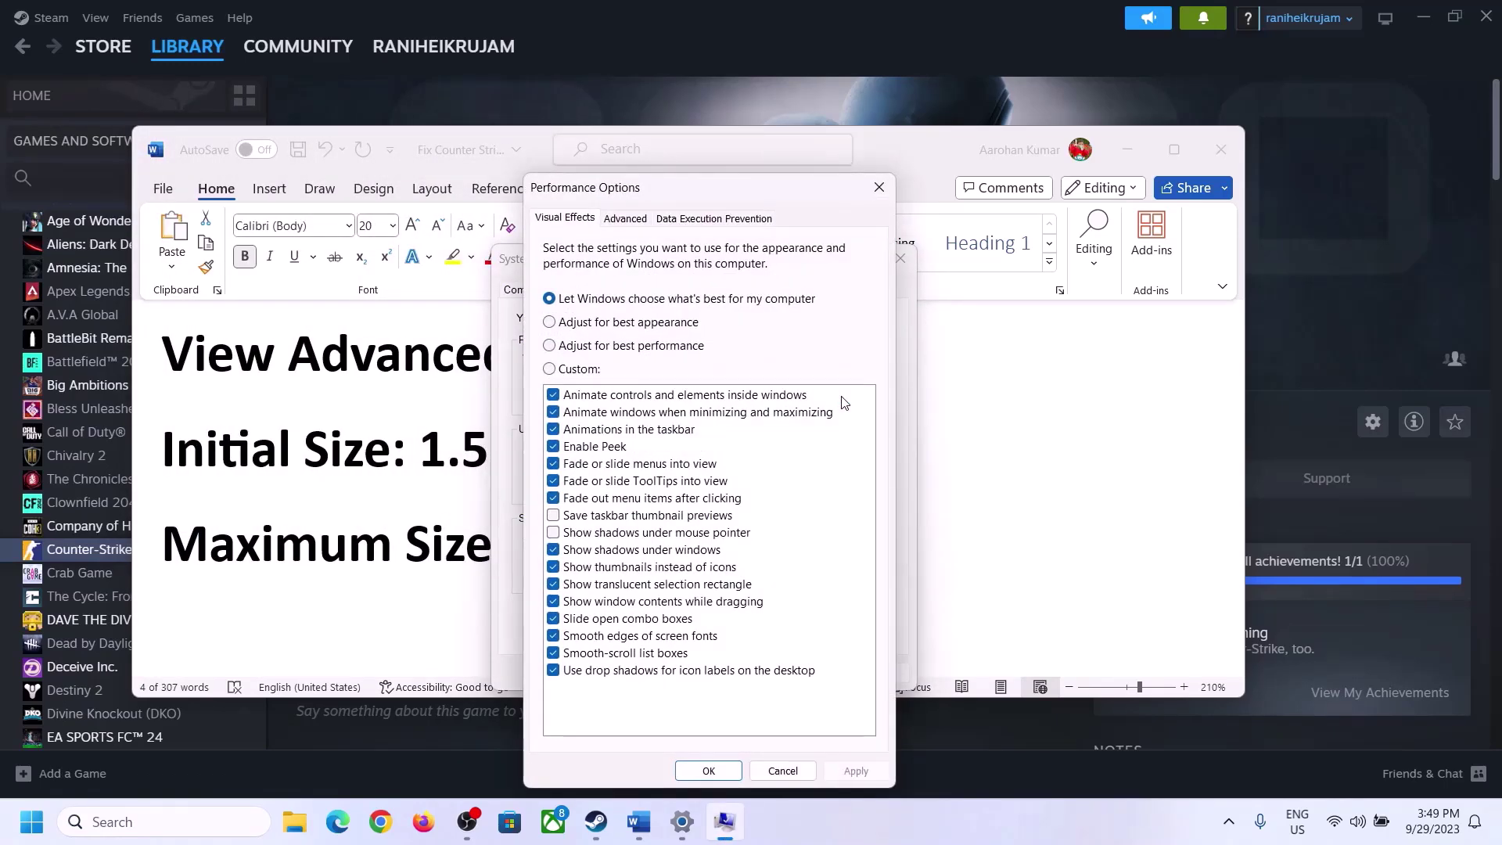
left_click(631, 223)
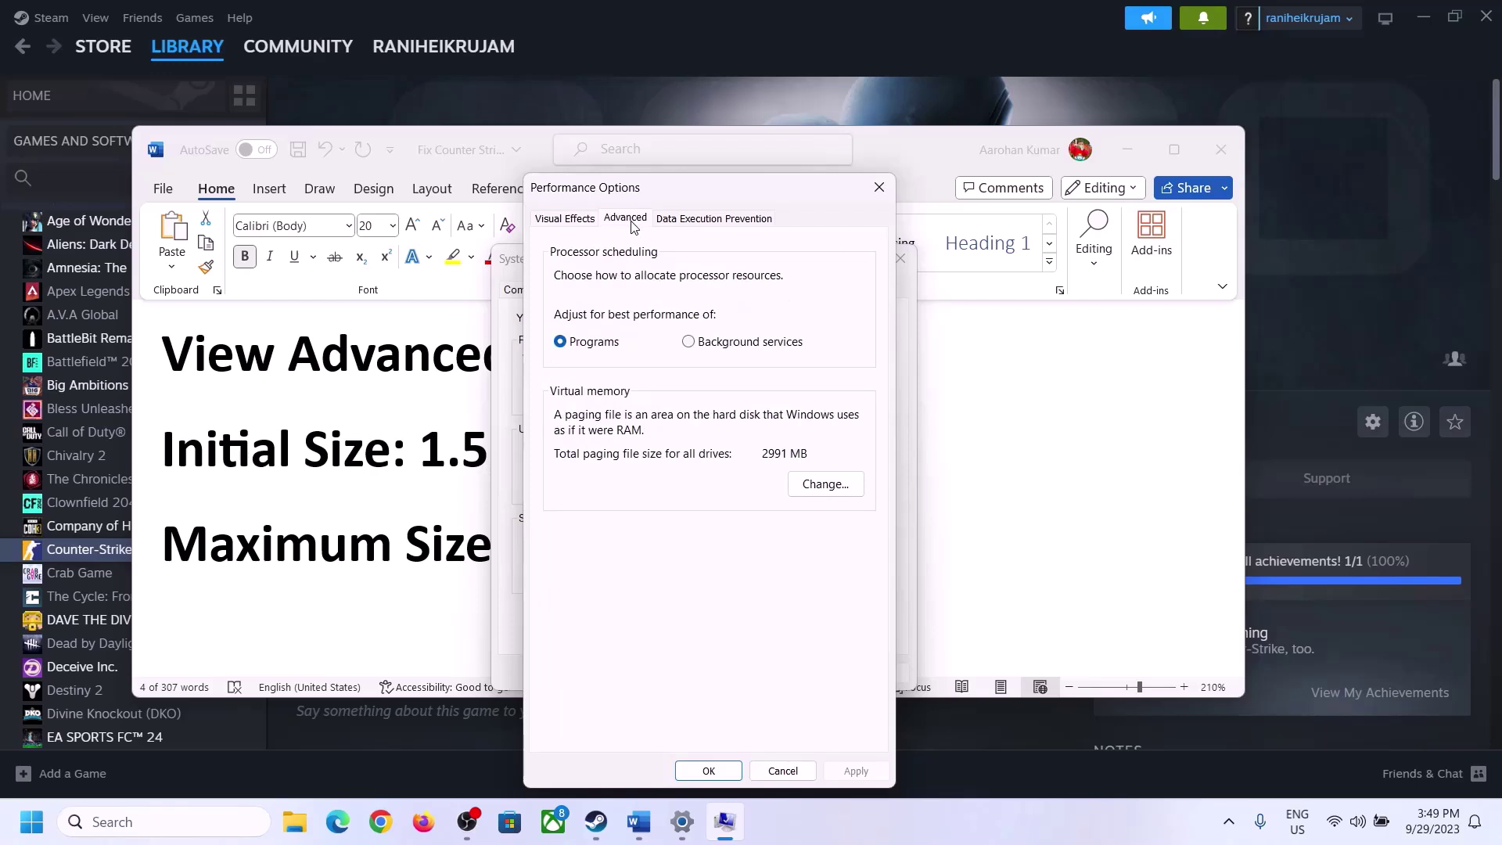
left_click(831, 485)
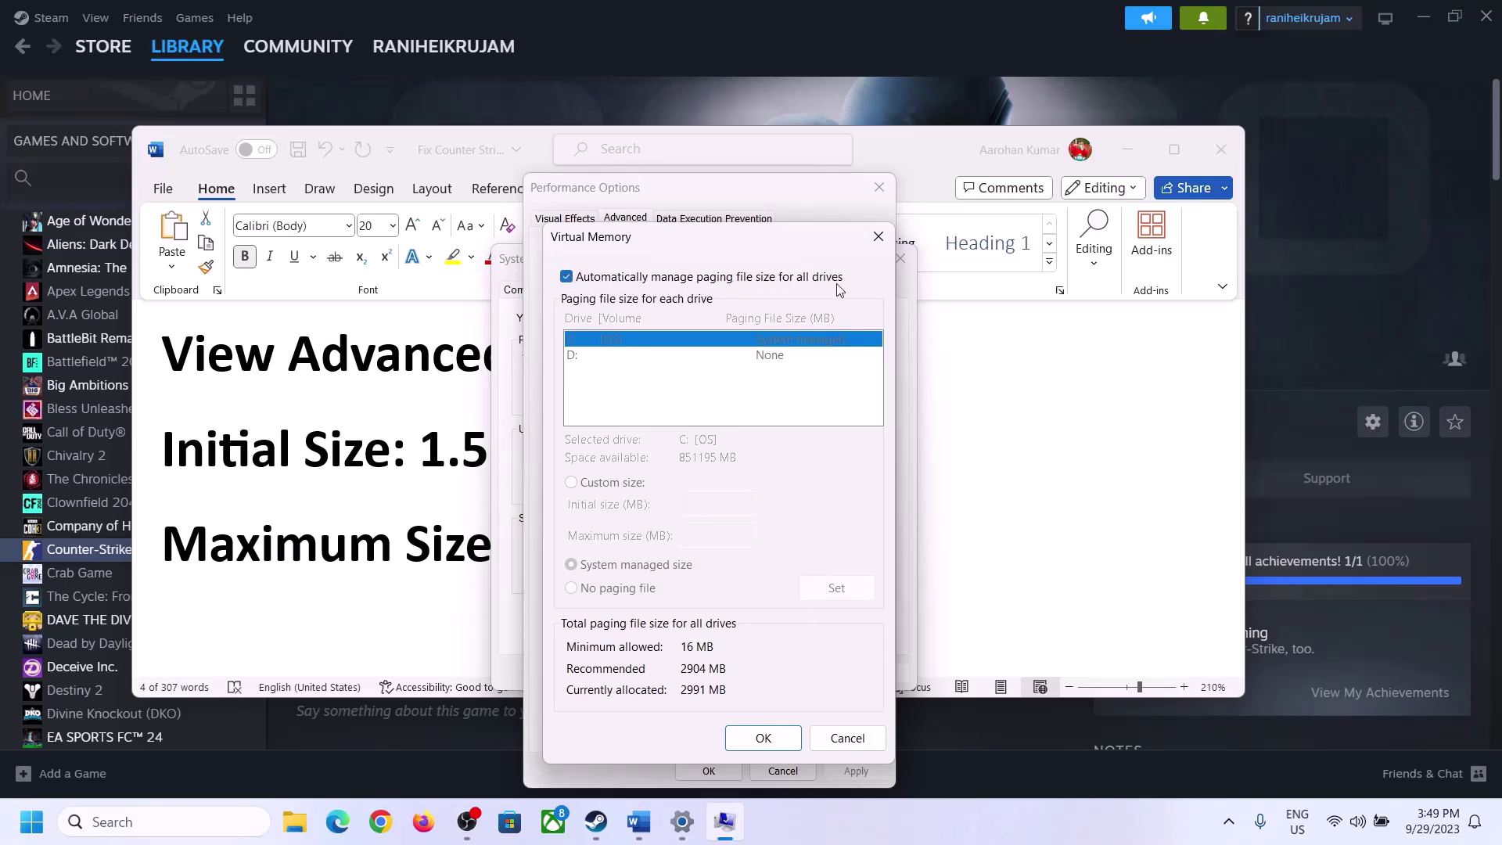
Step: Turn off automatic paging file management for all drives and choose a custom size for drive C:
left_click(566, 277)
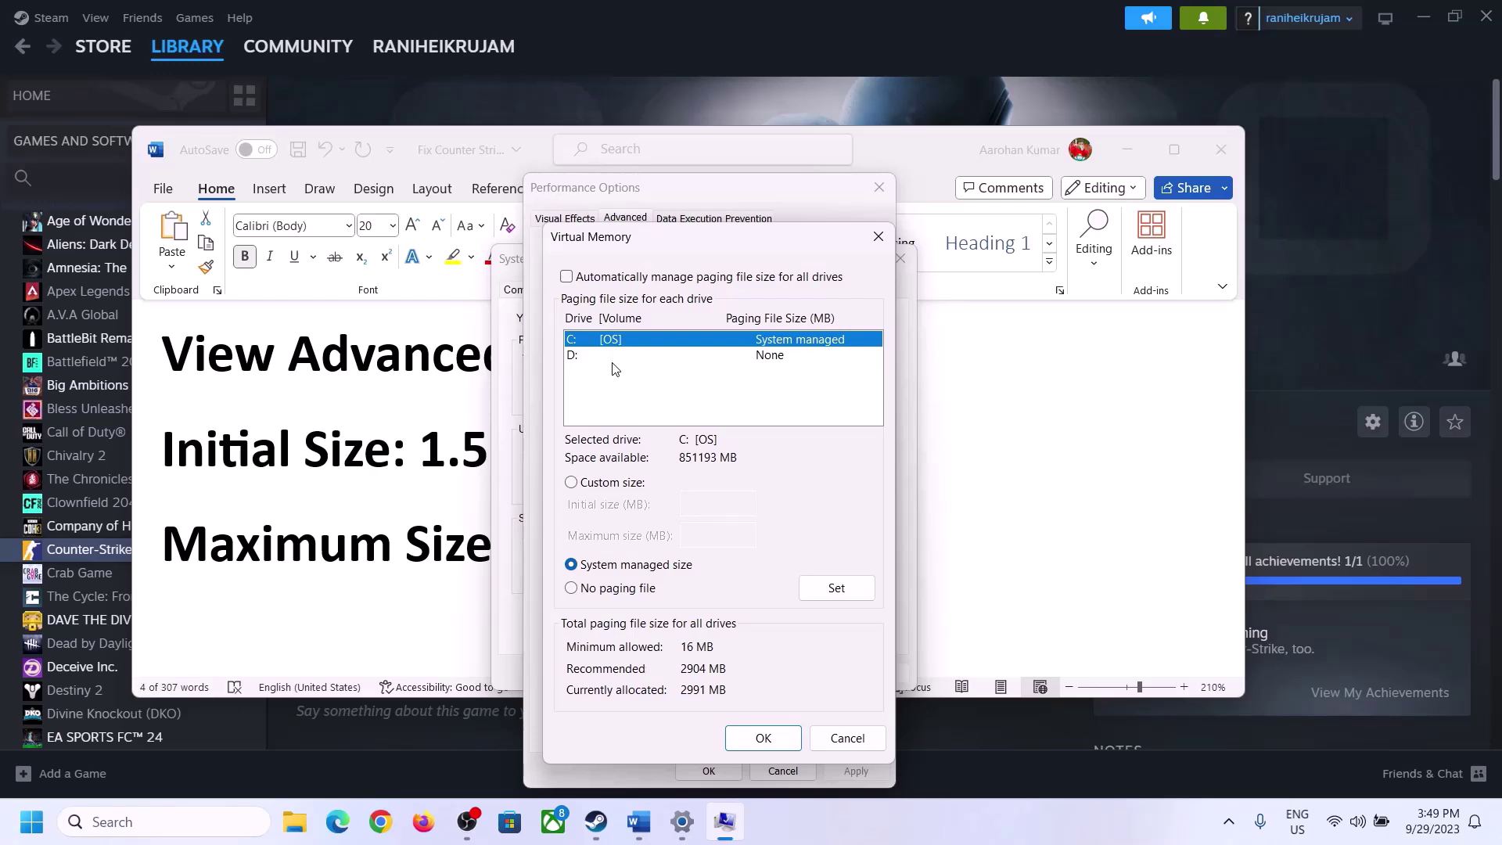
left_click(572, 483)
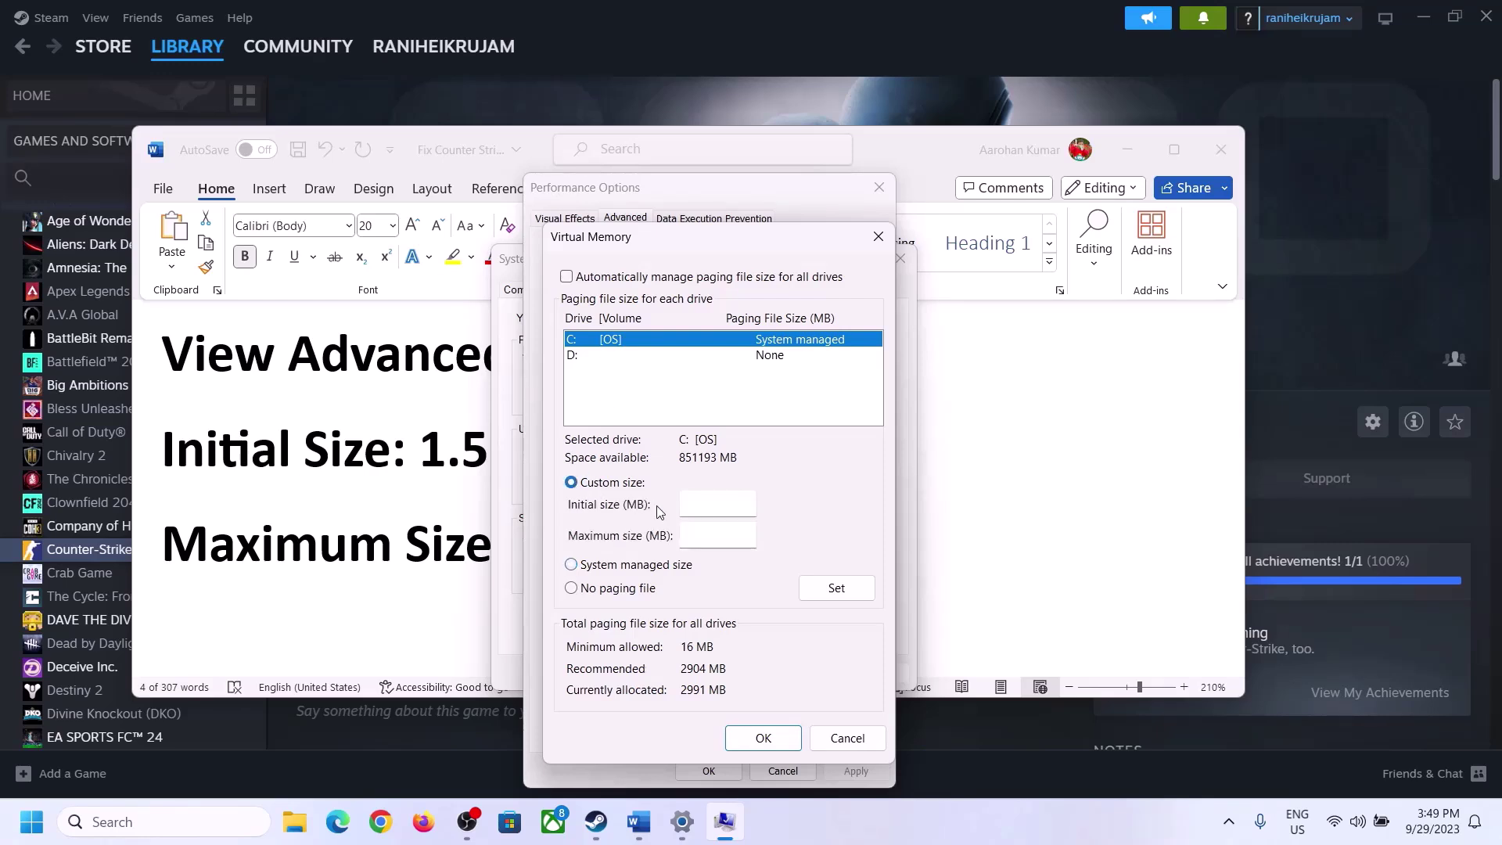
left_click(719, 504)
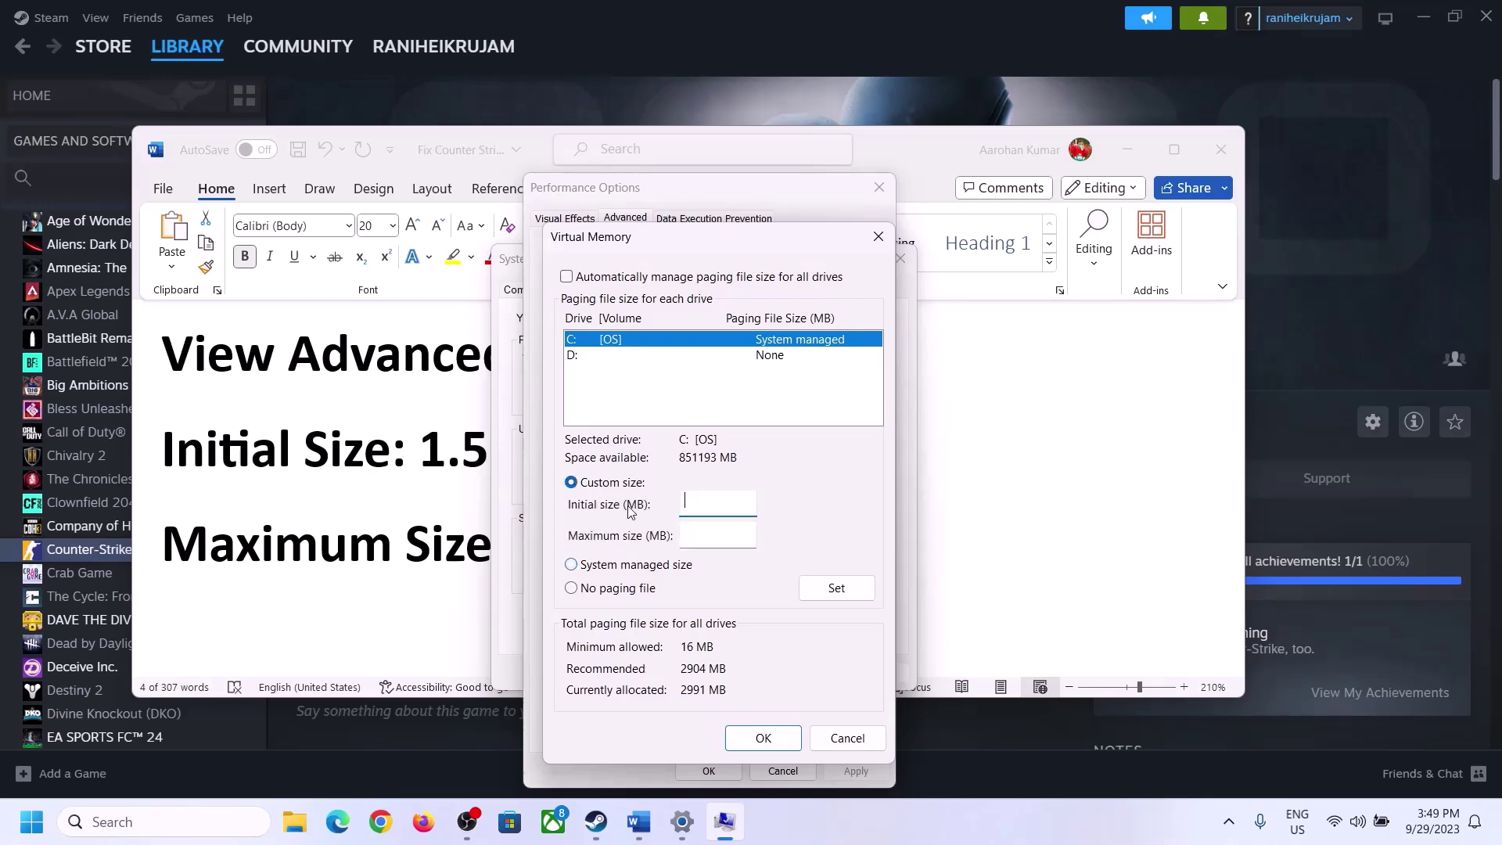
Step: Highlight the "1.5 x Total Ram" formula in the Word document and look up the installed RAM in the System About settings
left_click(405, 468)
left_click_drag(420, 454, 696, 467)
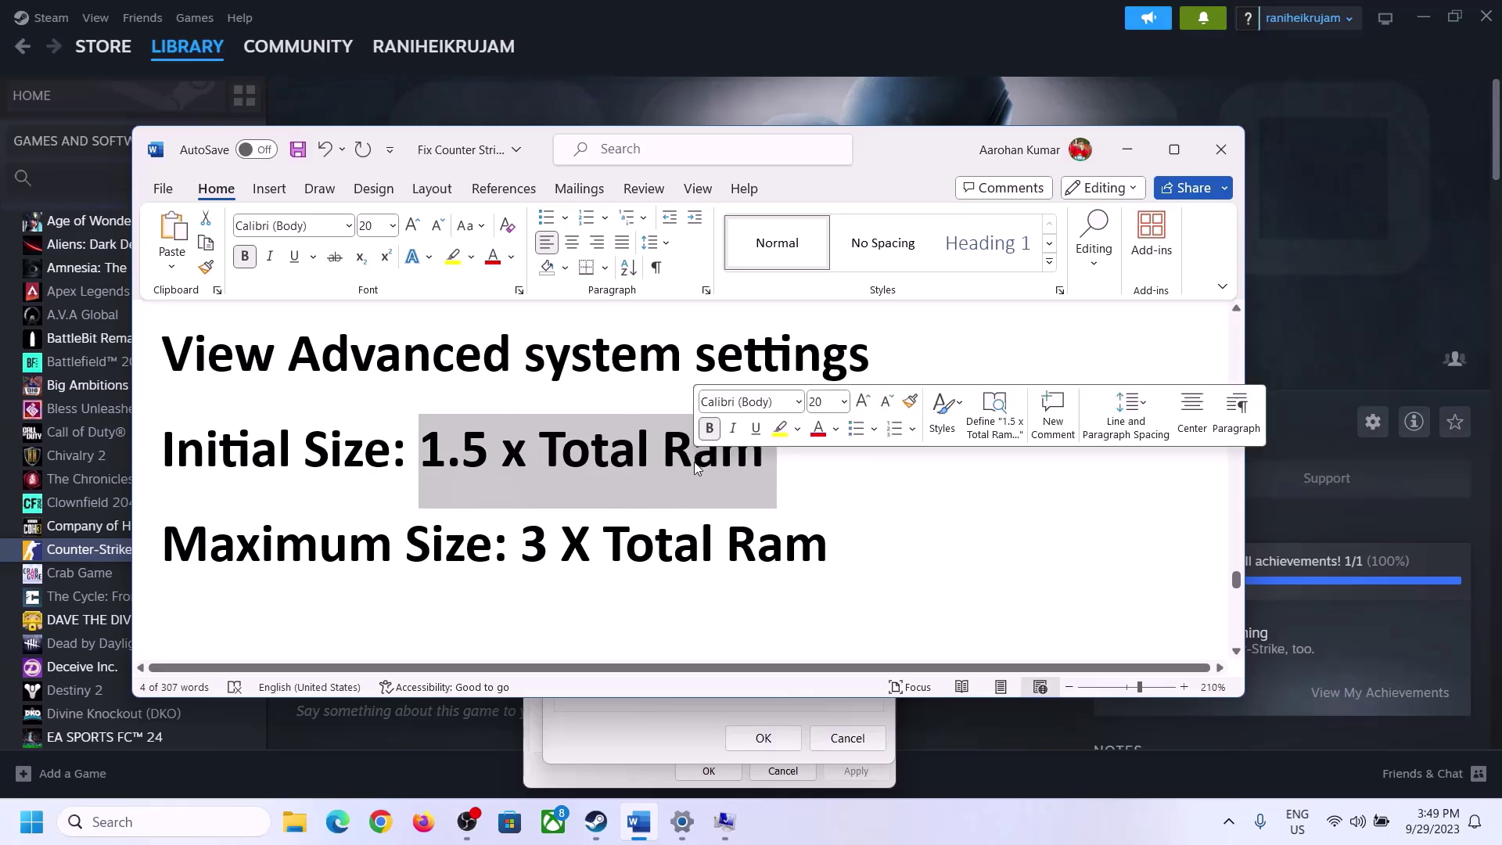
left_click(682, 826)
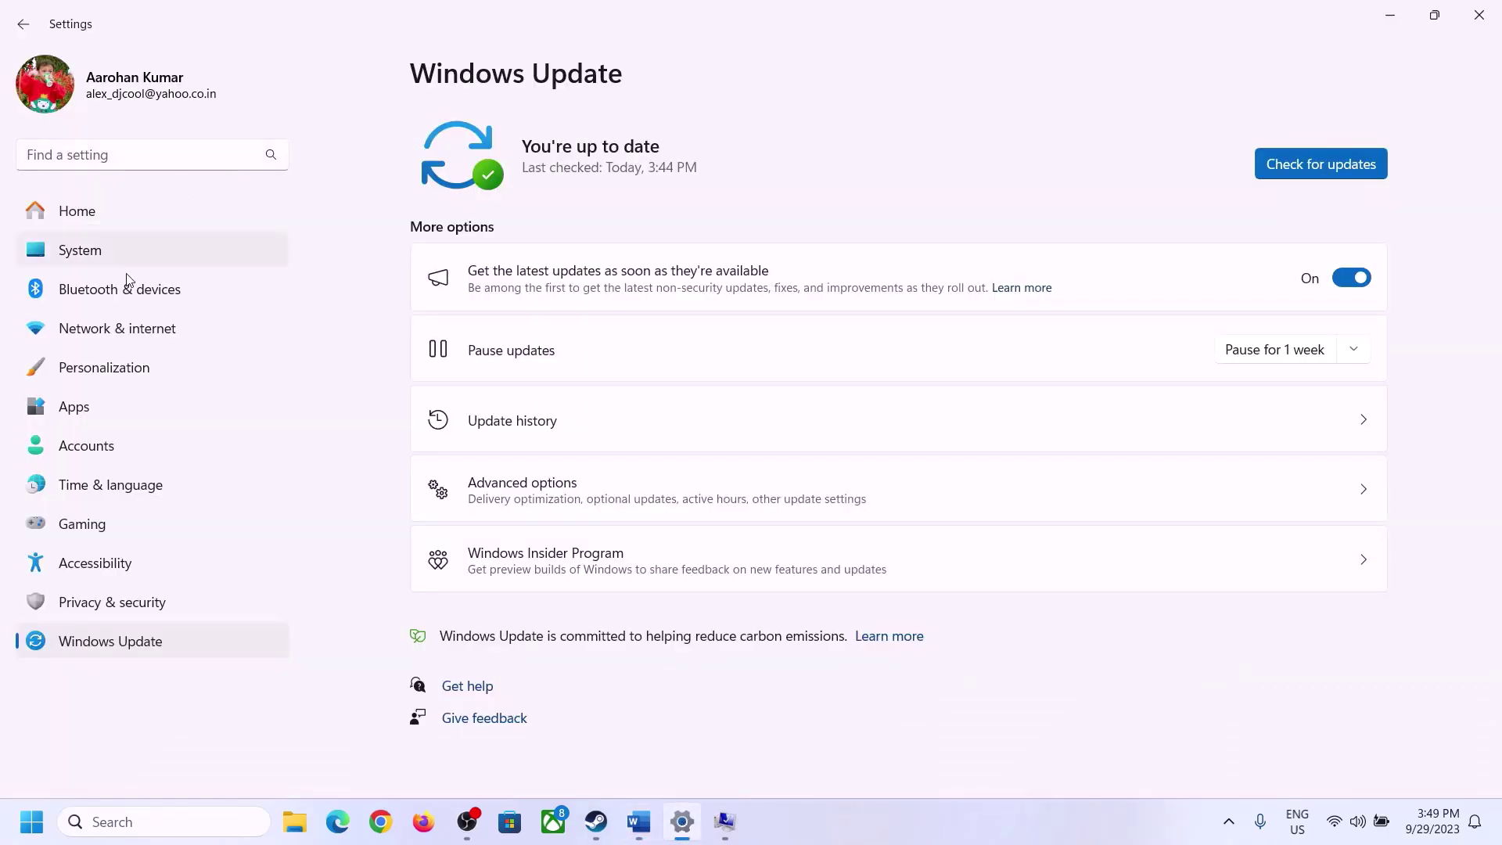
left_click(69, 262)
scroll(519, 579, "down", 8)
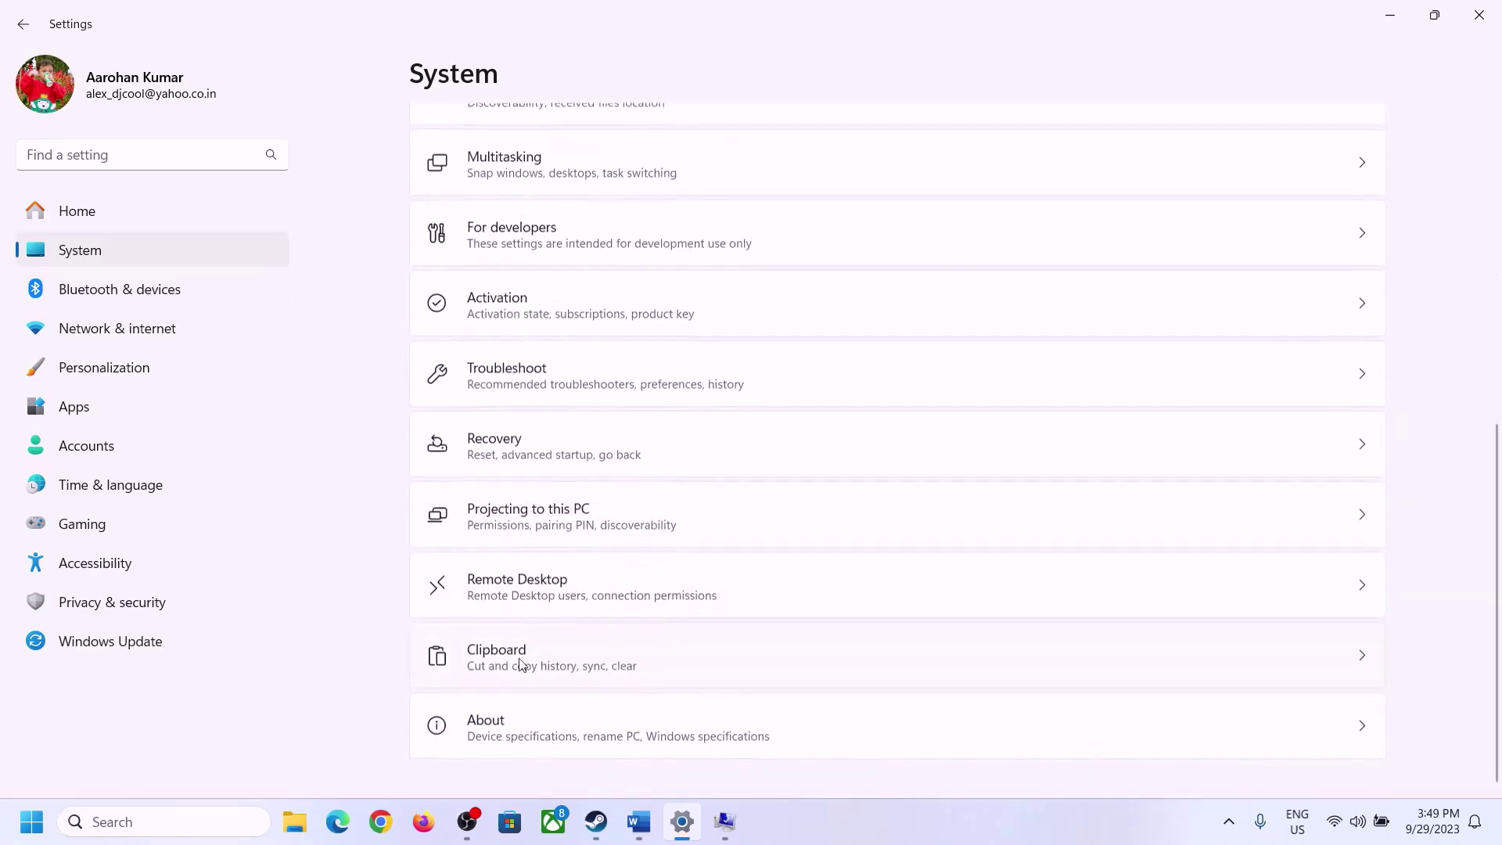
left_click(496, 744)
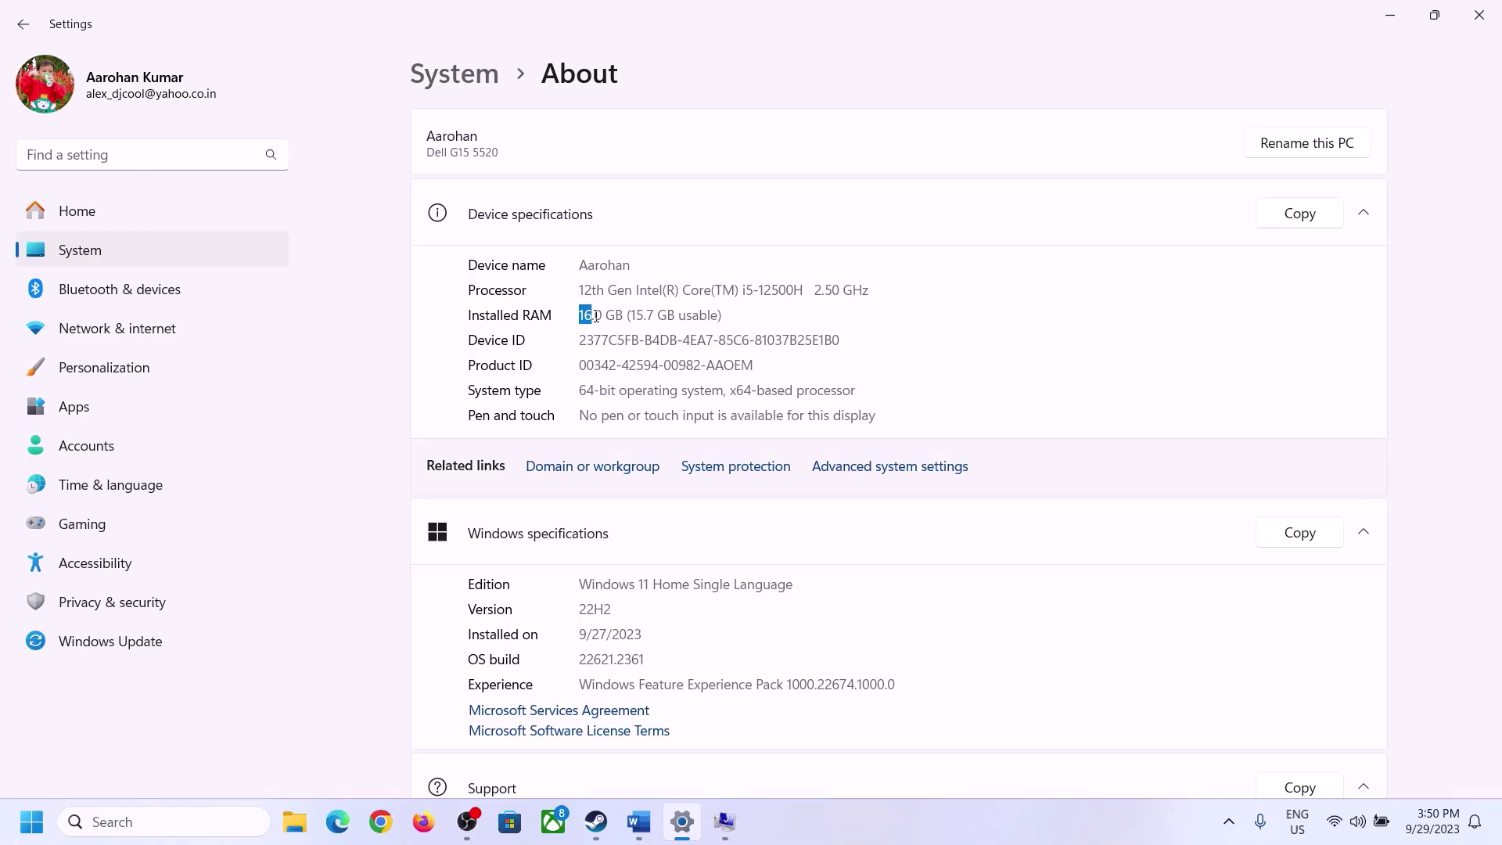
left_click(591, 314)
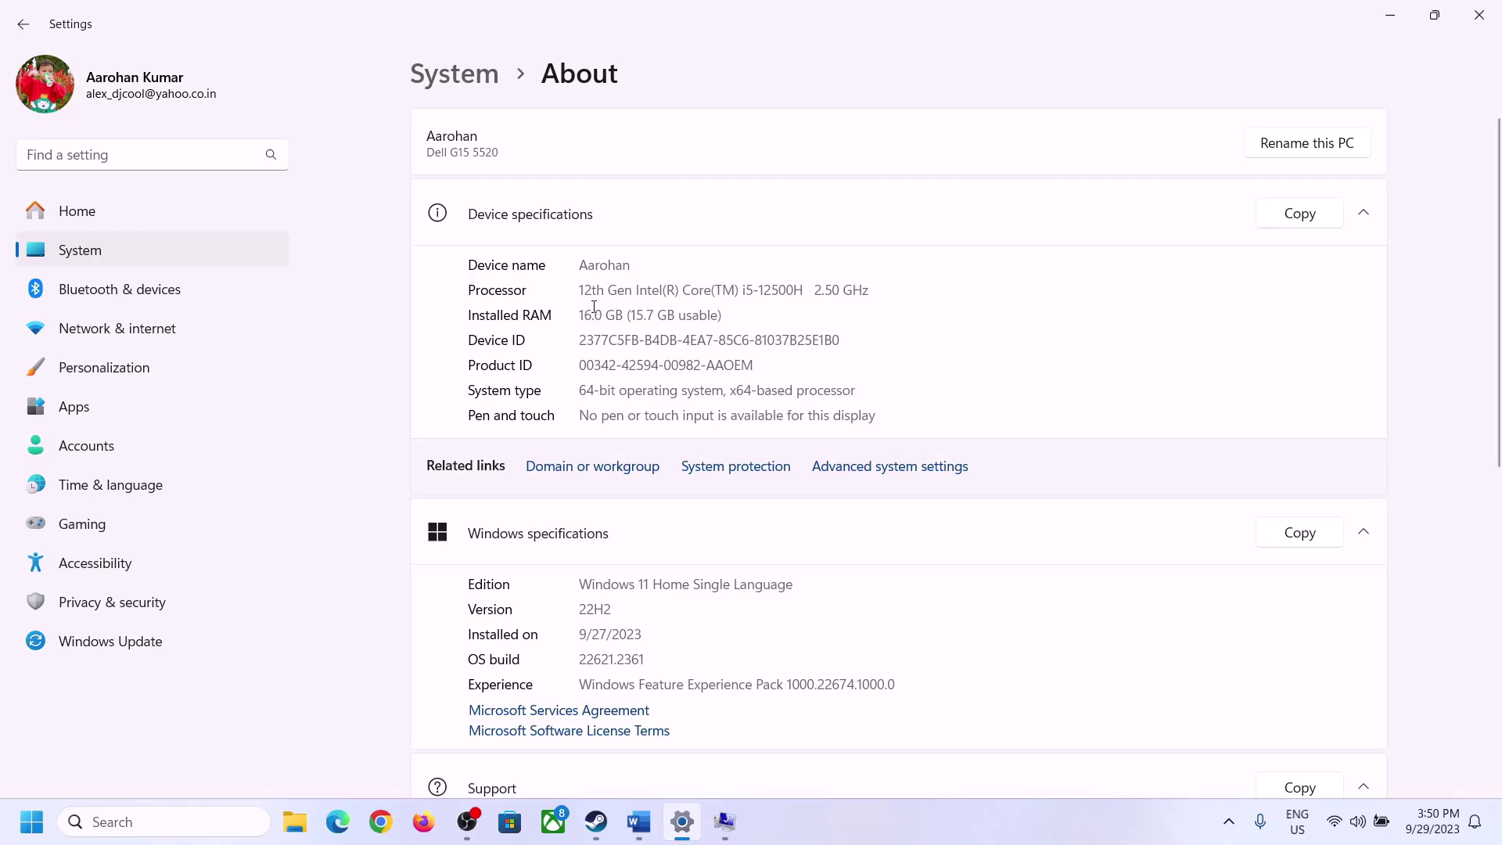
left_click_drag(594, 306, 572, 306)
Step: Launch the Calculator by running "calc" and place its window beside the Virtual Memory dialog
left_click(726, 823)
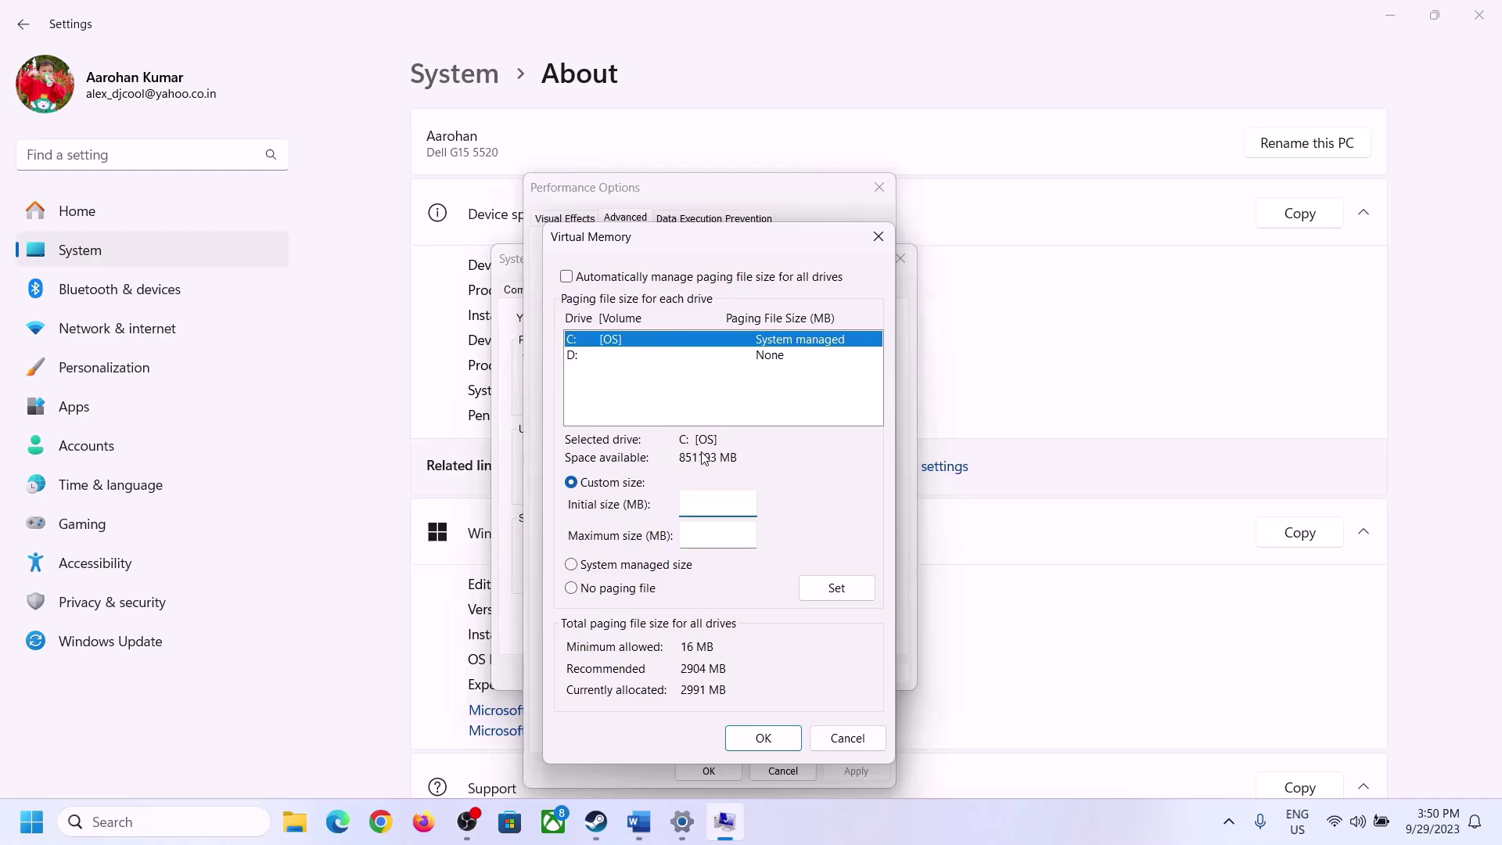
left_click(678, 725)
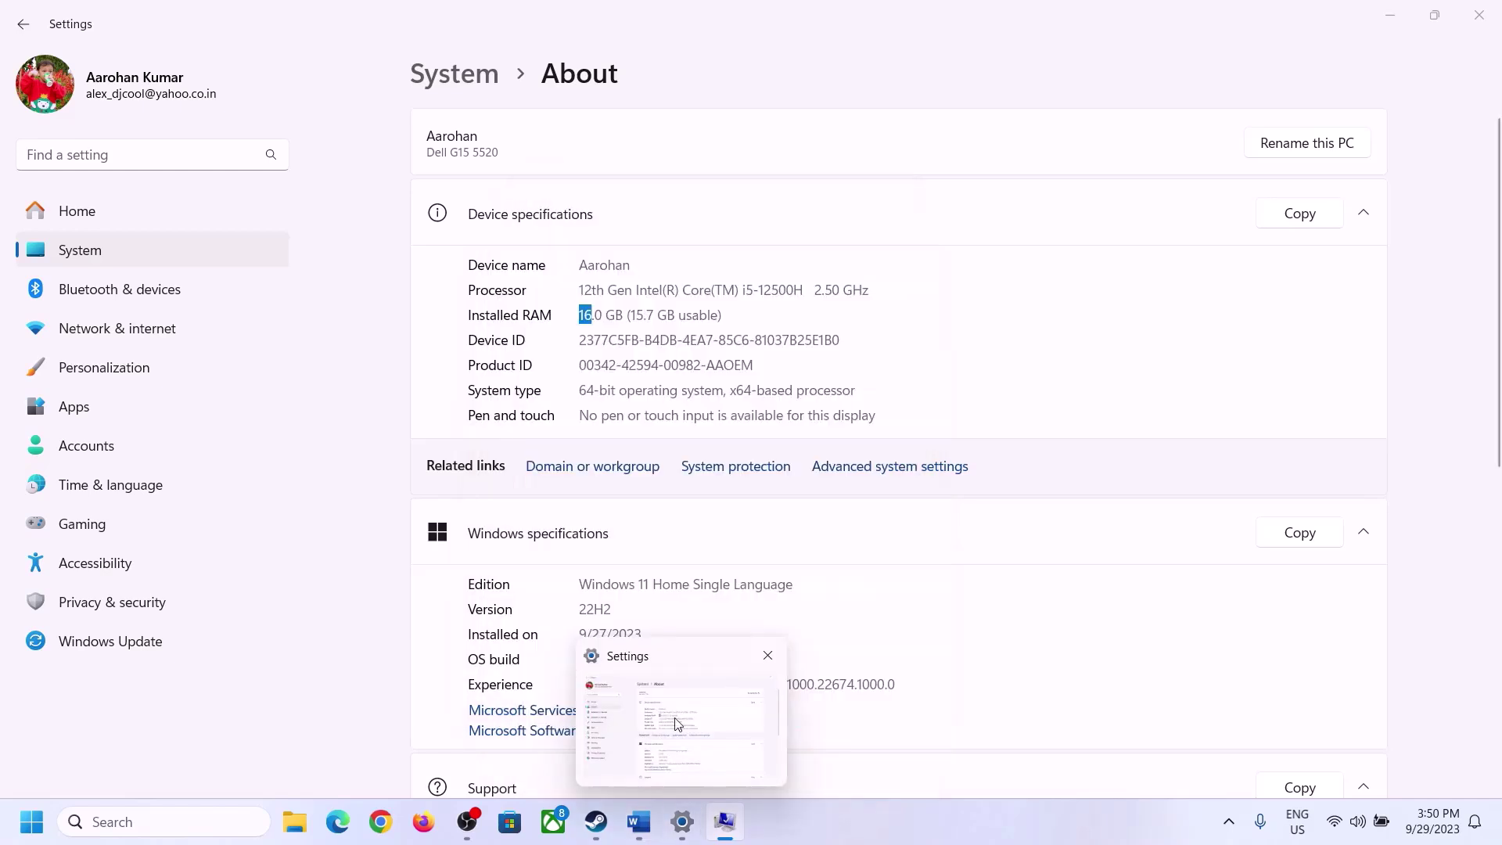
key("super+r")
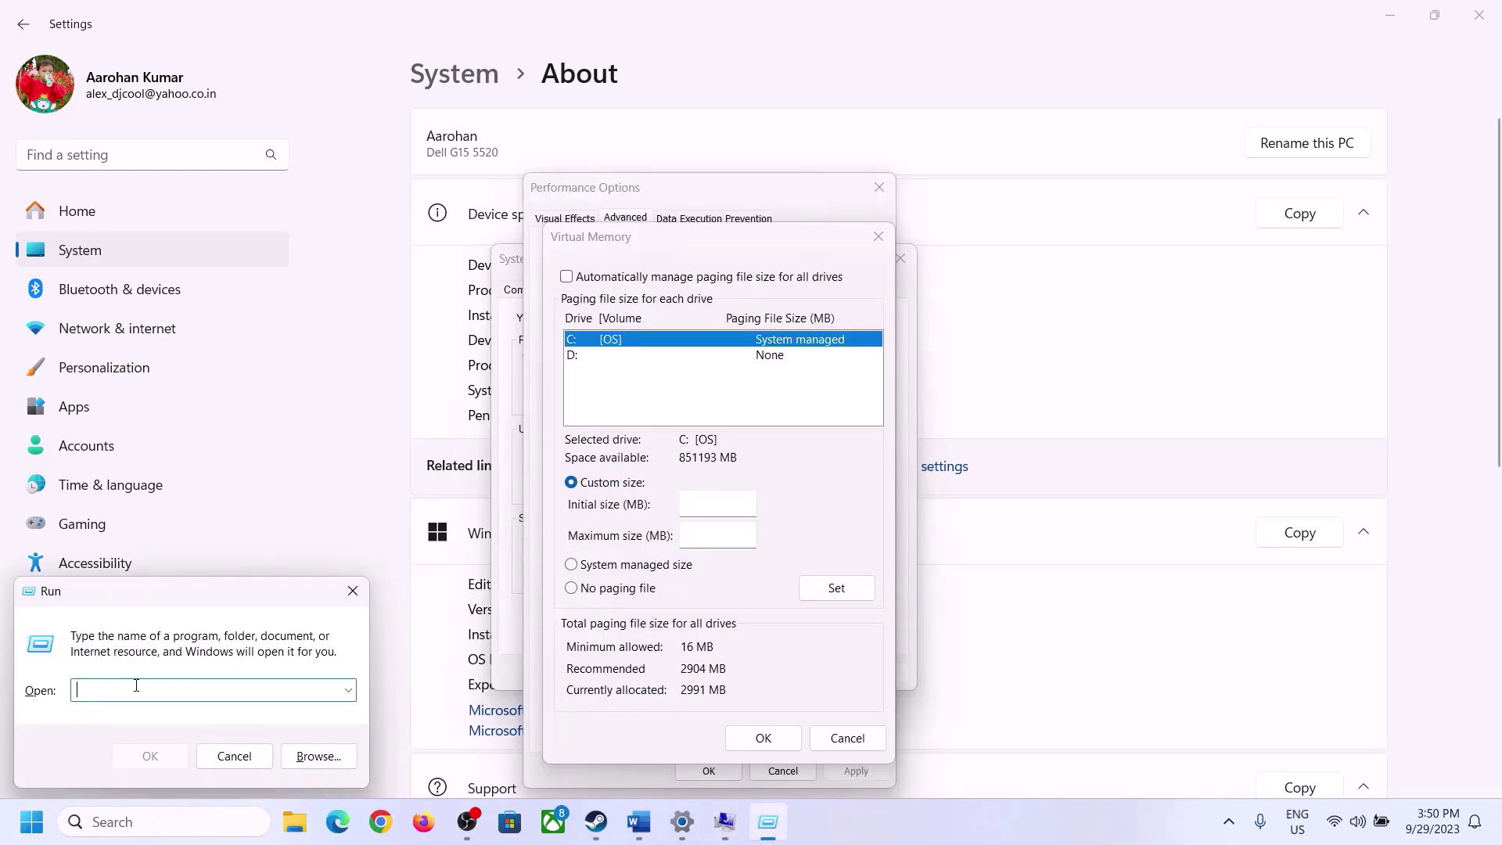
type("calc")
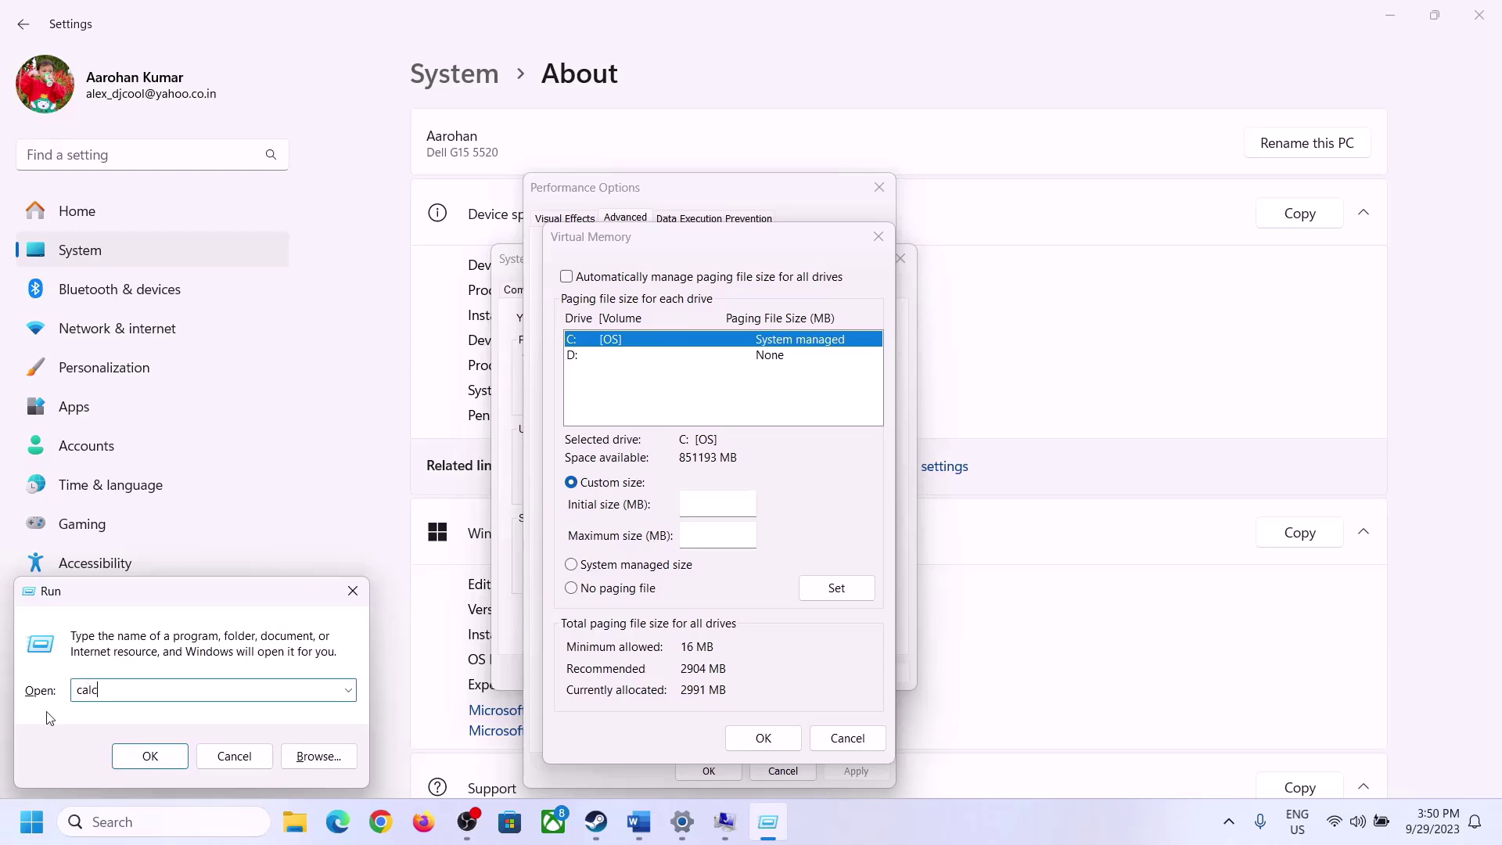
left_click(148, 755)
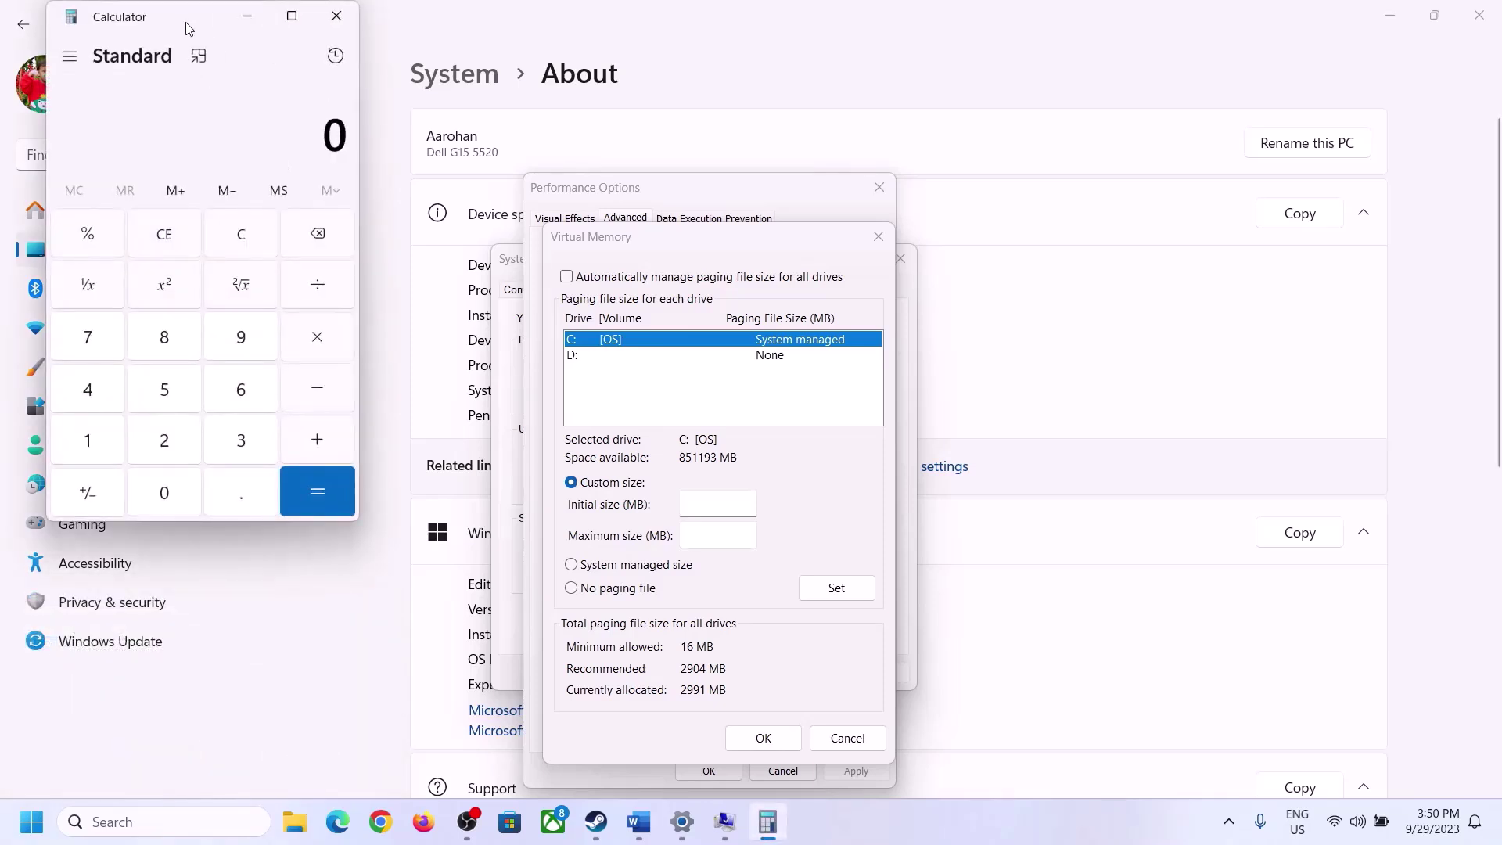
left_click_drag(186, 22, 1094, 251)
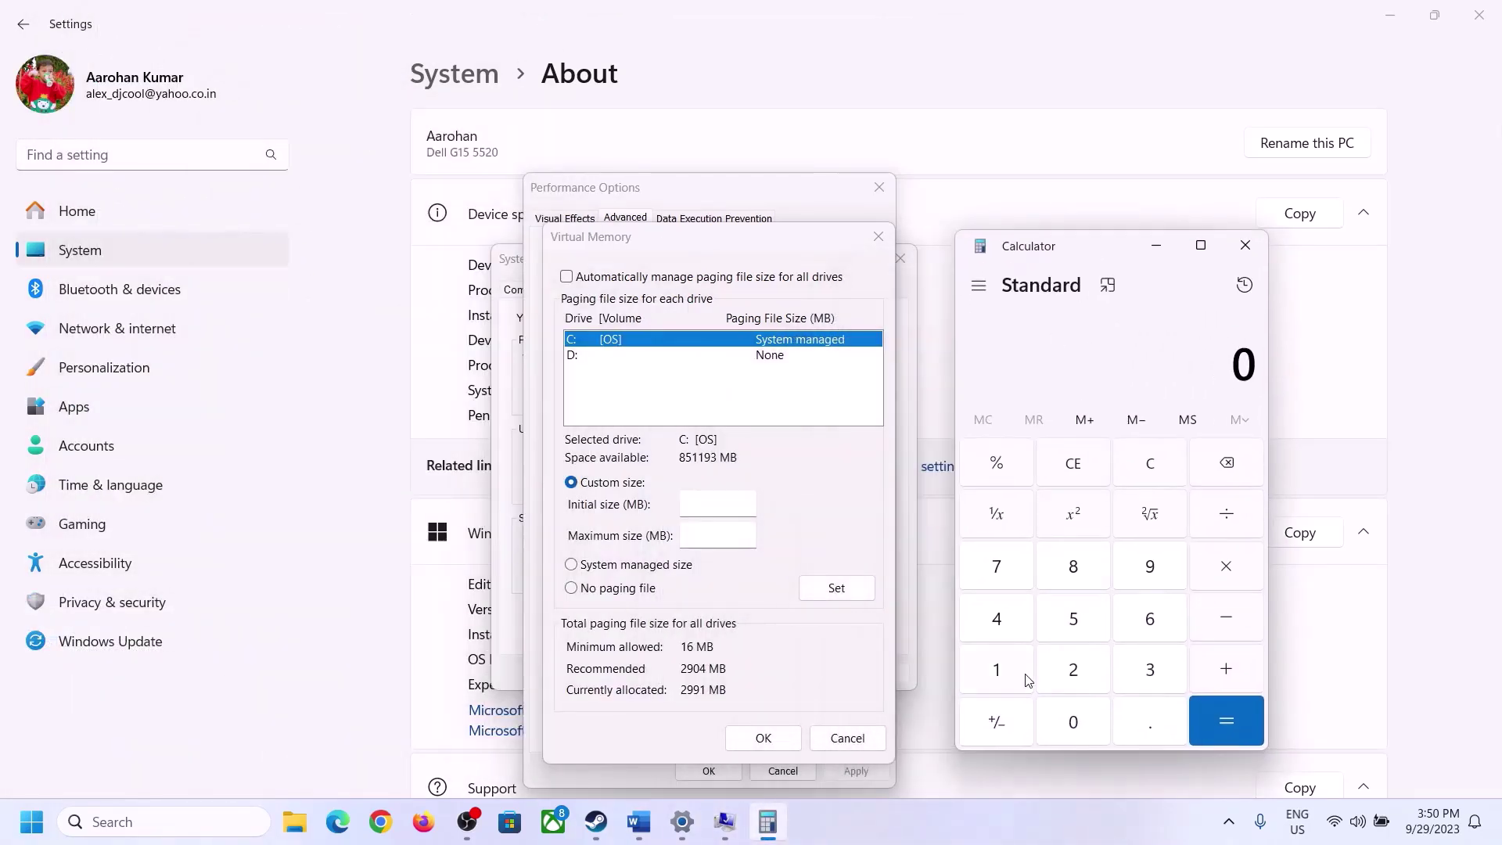
Step: Bring up the initial and maximum size formulas in the Word document and return to the Calculator
mouse_move(639, 821)
left_click(580, 730)
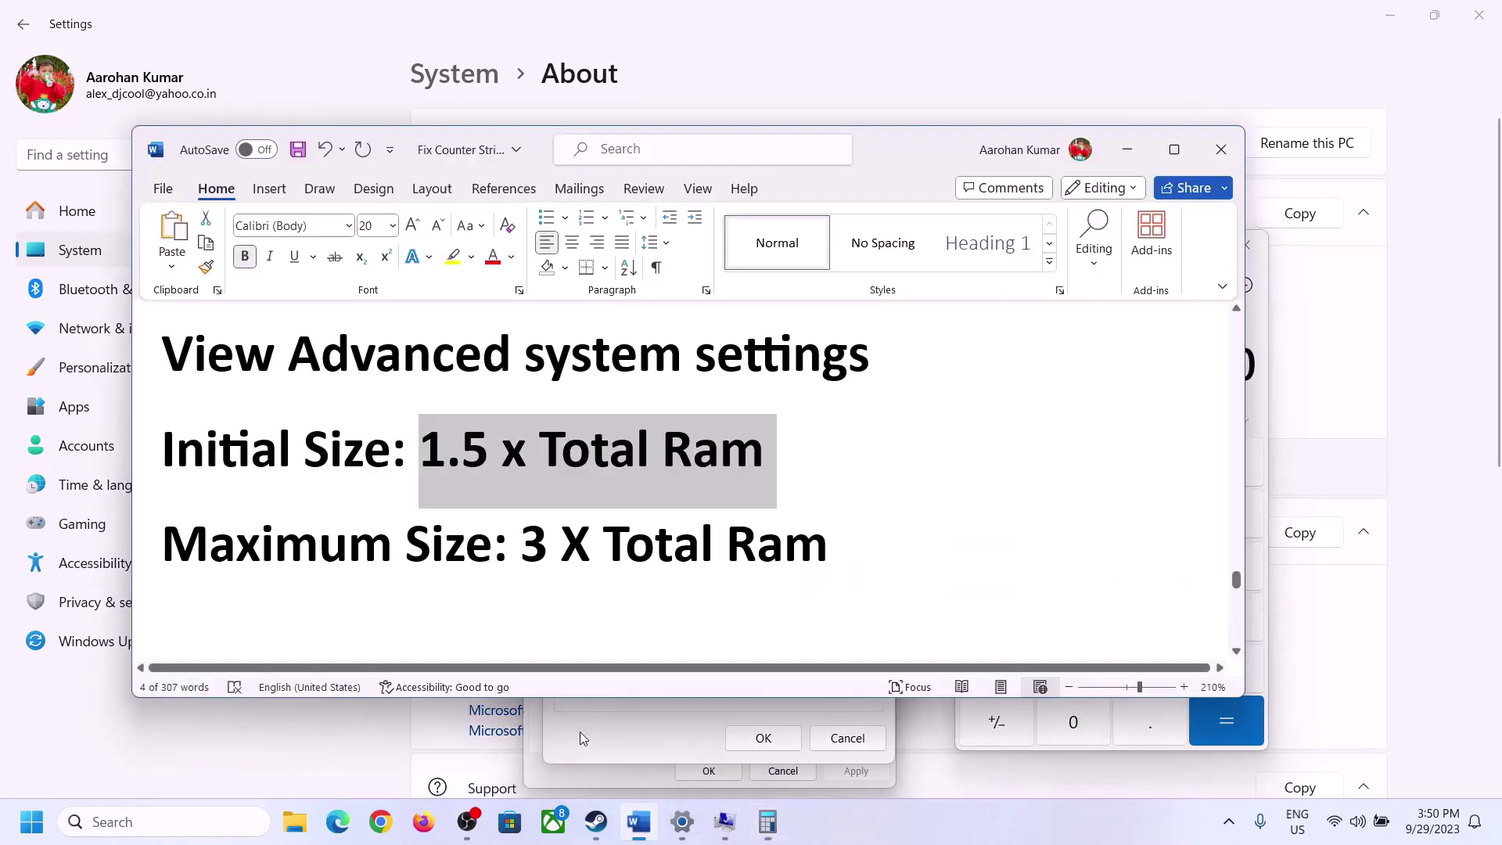
left_click(768, 822)
left_click(999, 678)
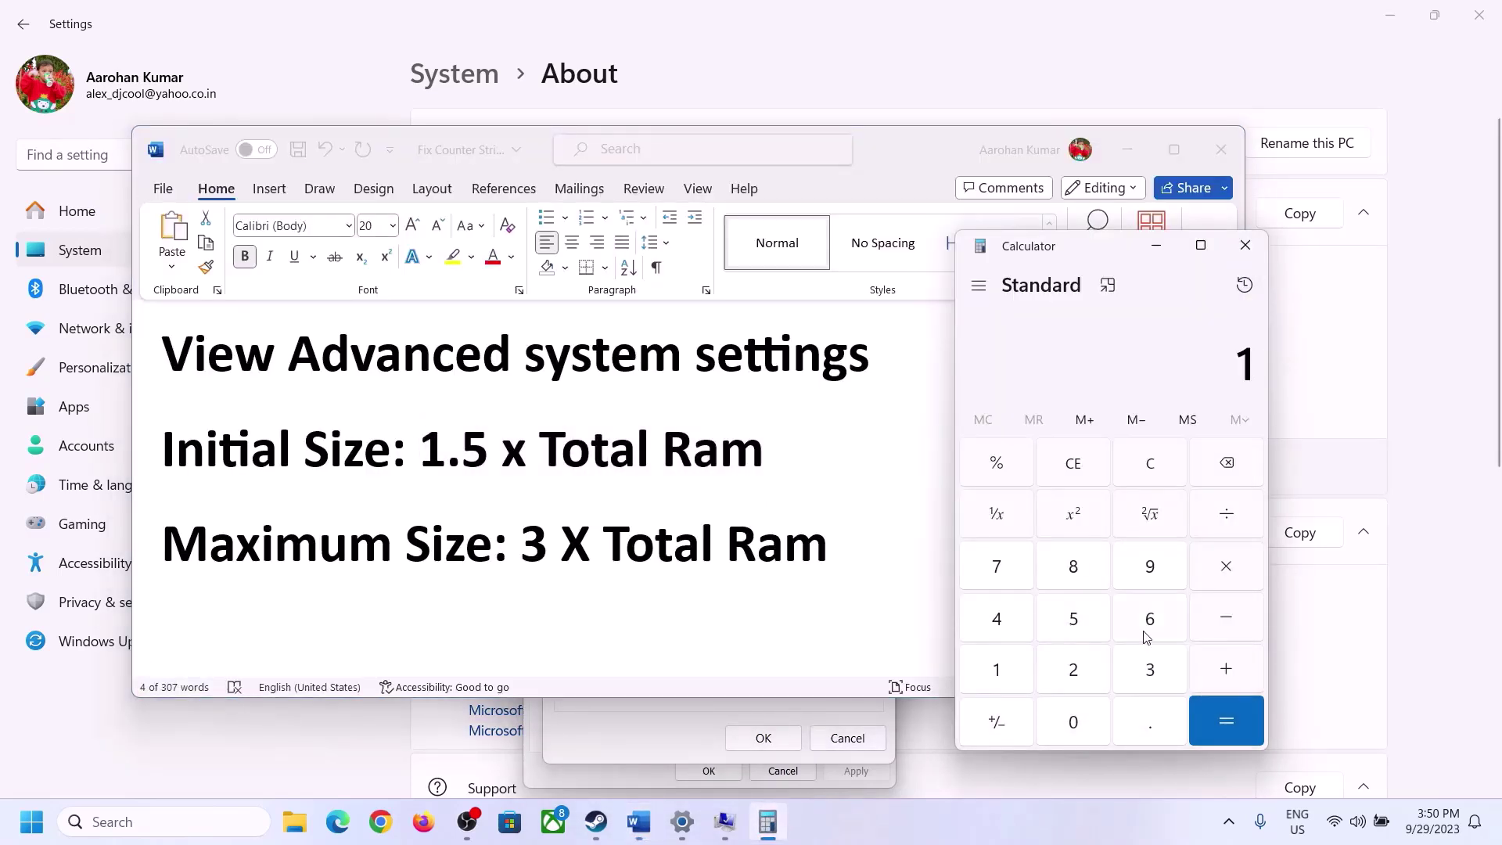
left_click(1149, 622)
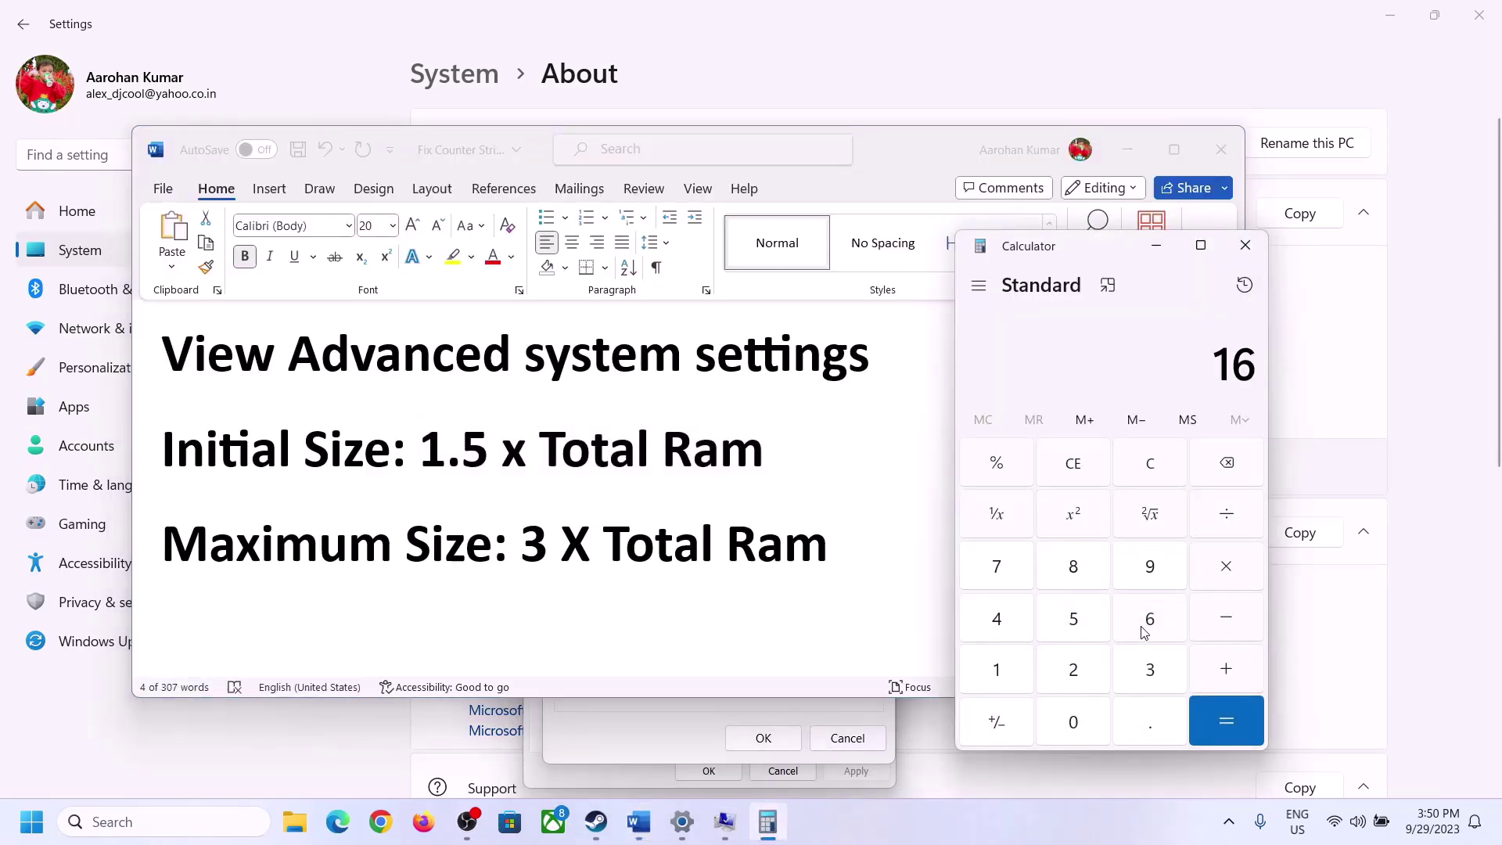
left_click(1156, 479)
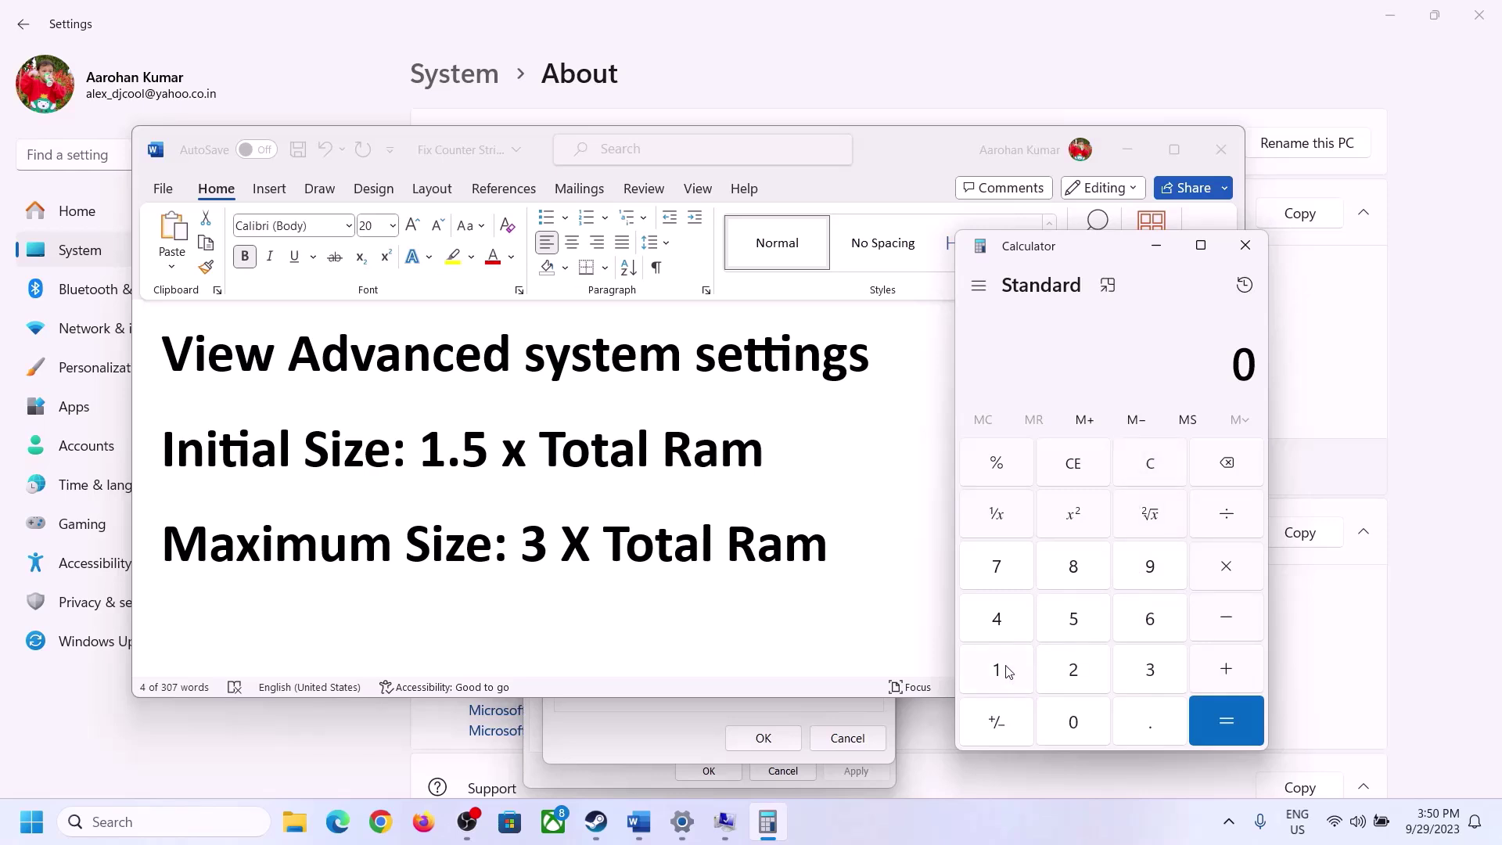
Step: Convert the 16 GB of installed RAM to megabytes by multiplying 16 by 1024 in the Calculator
left_click(1009, 673)
left_click(1126, 628)
left_click(983, 685)
left_click(1074, 732)
left_click(1075, 674)
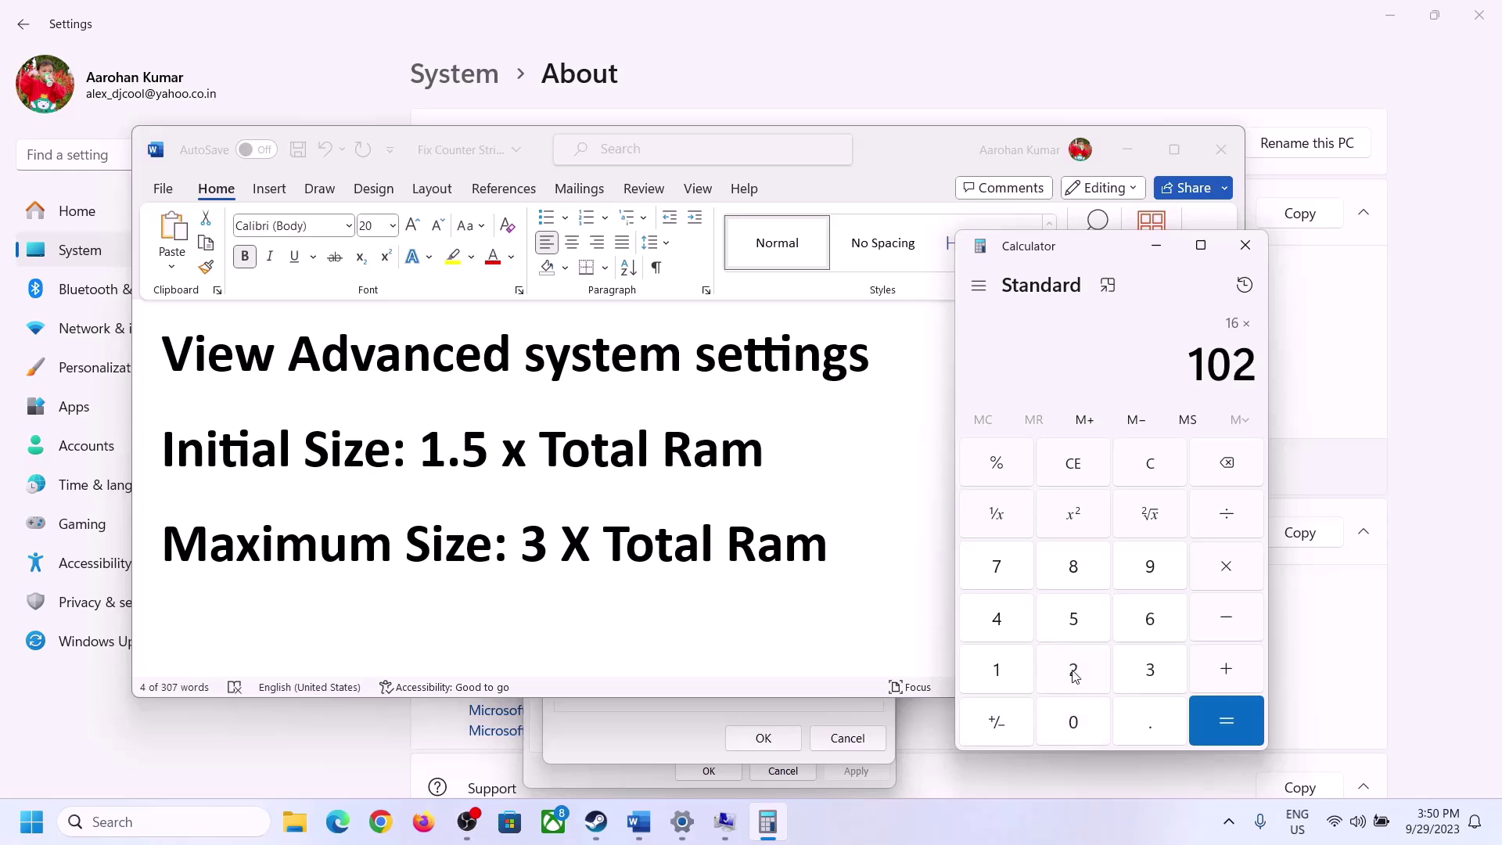
left_click(1008, 631)
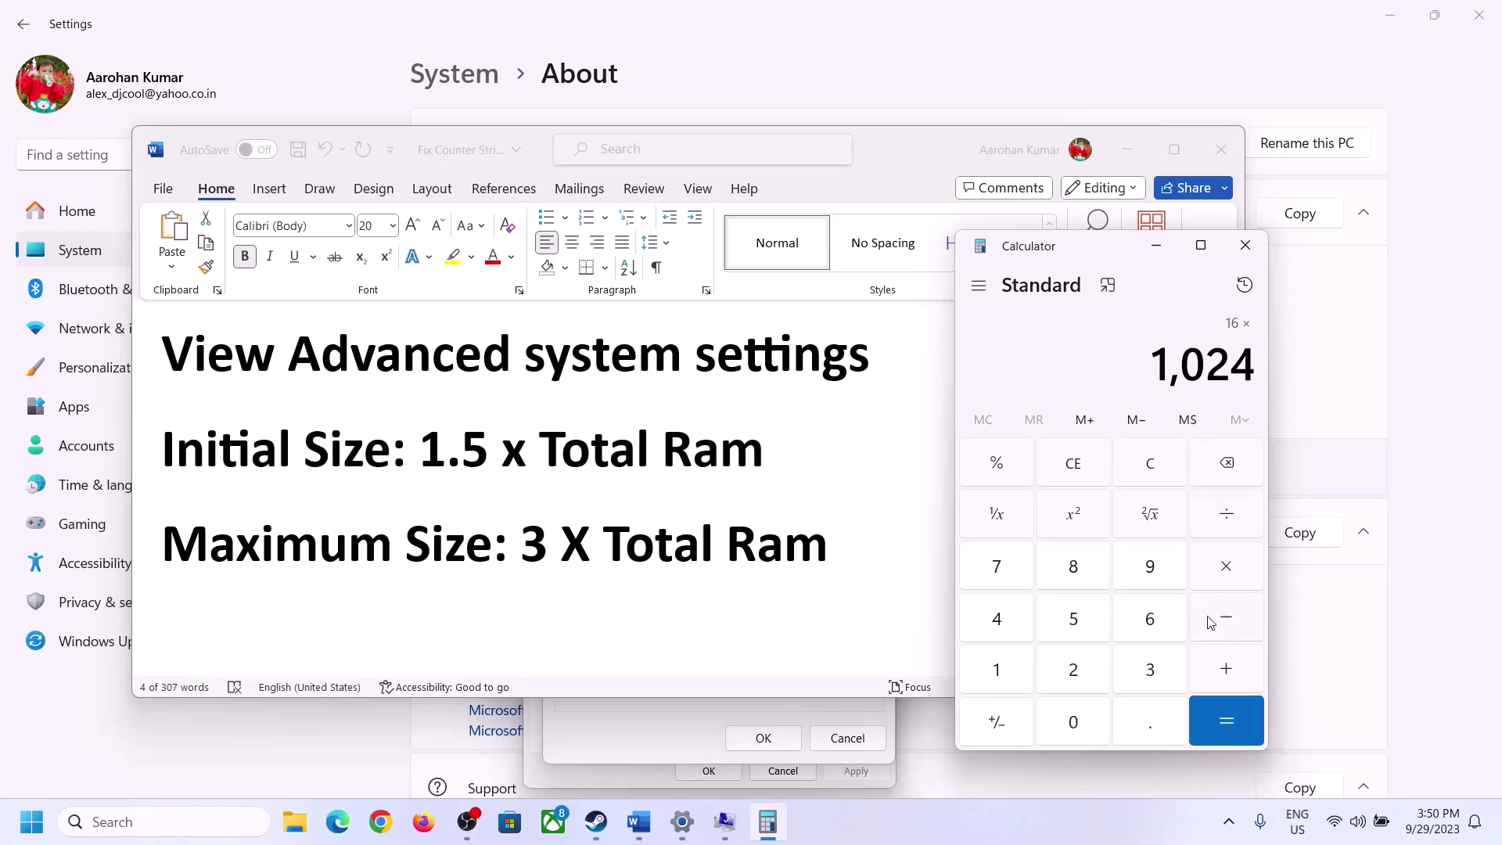
left_click(1225, 721)
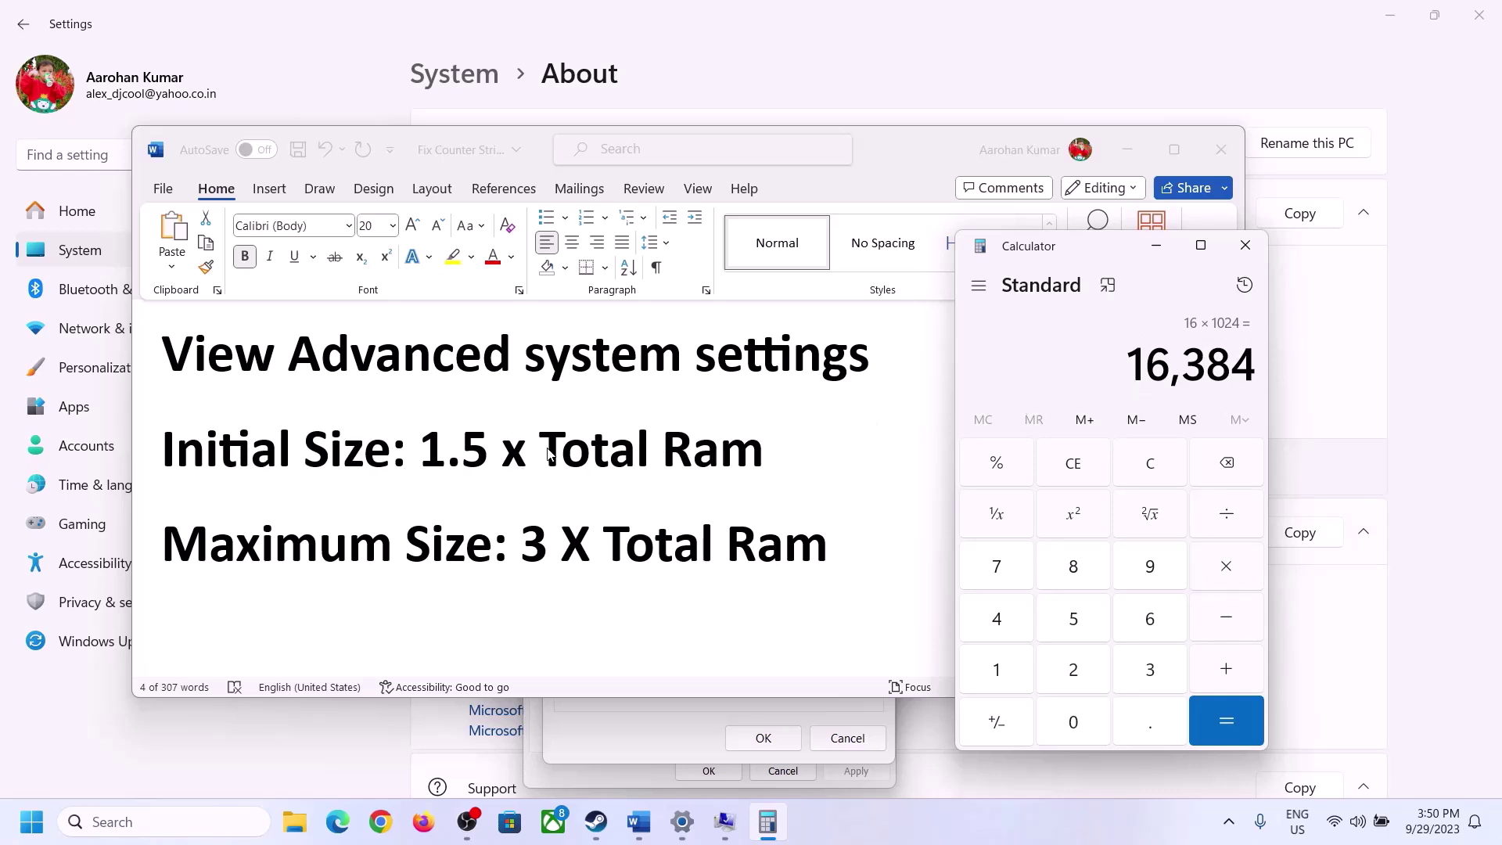
Step: Multiply the RAM figure in megabytes by 1.5 to get the initial paging file size
left_click(1228, 571)
left_click(1000, 671)
left_click(1145, 721)
left_click(1087, 626)
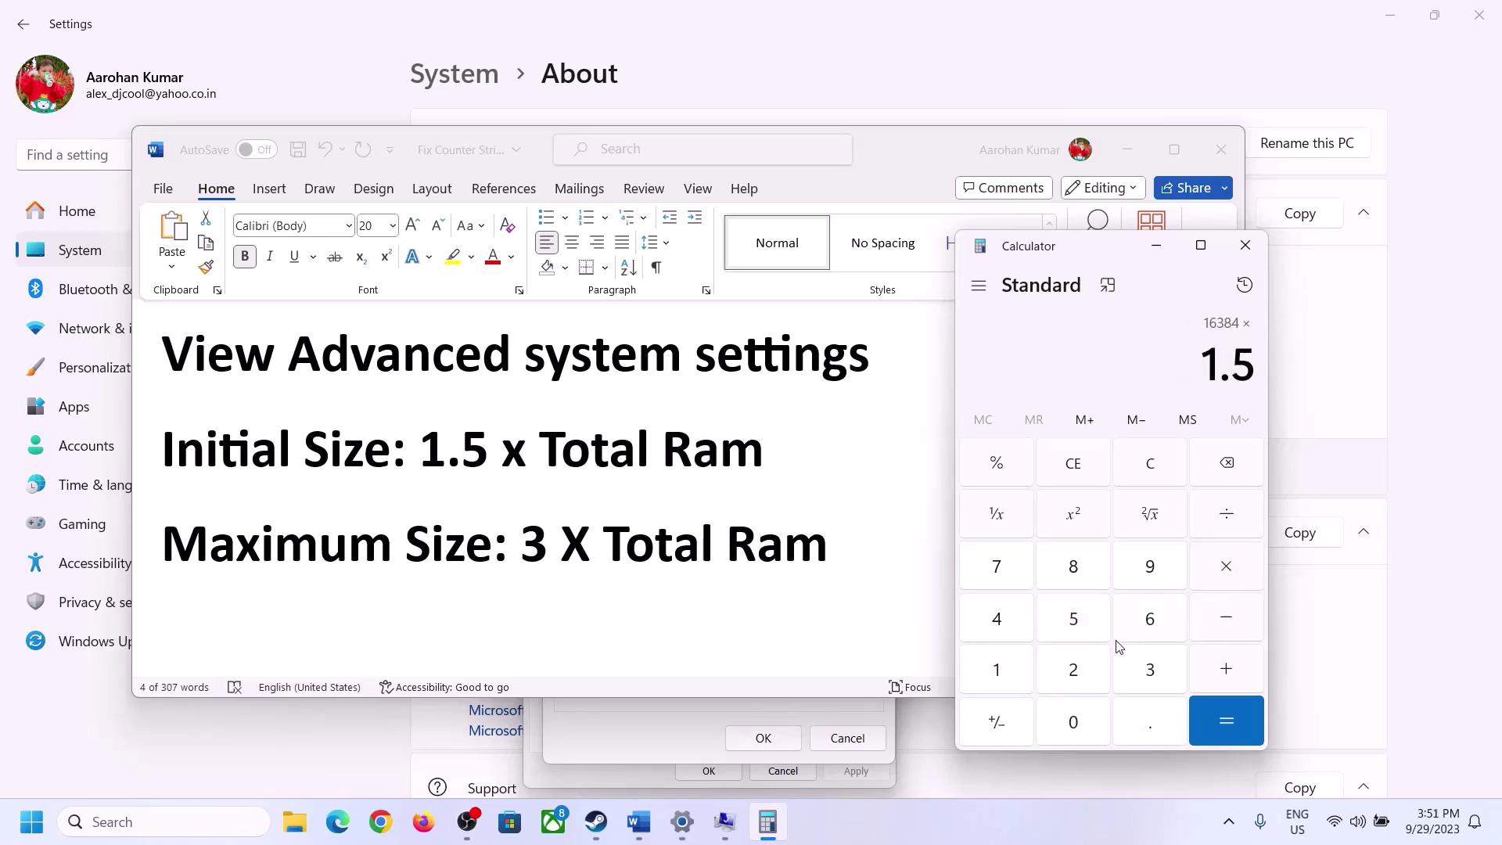
left_click(1223, 716)
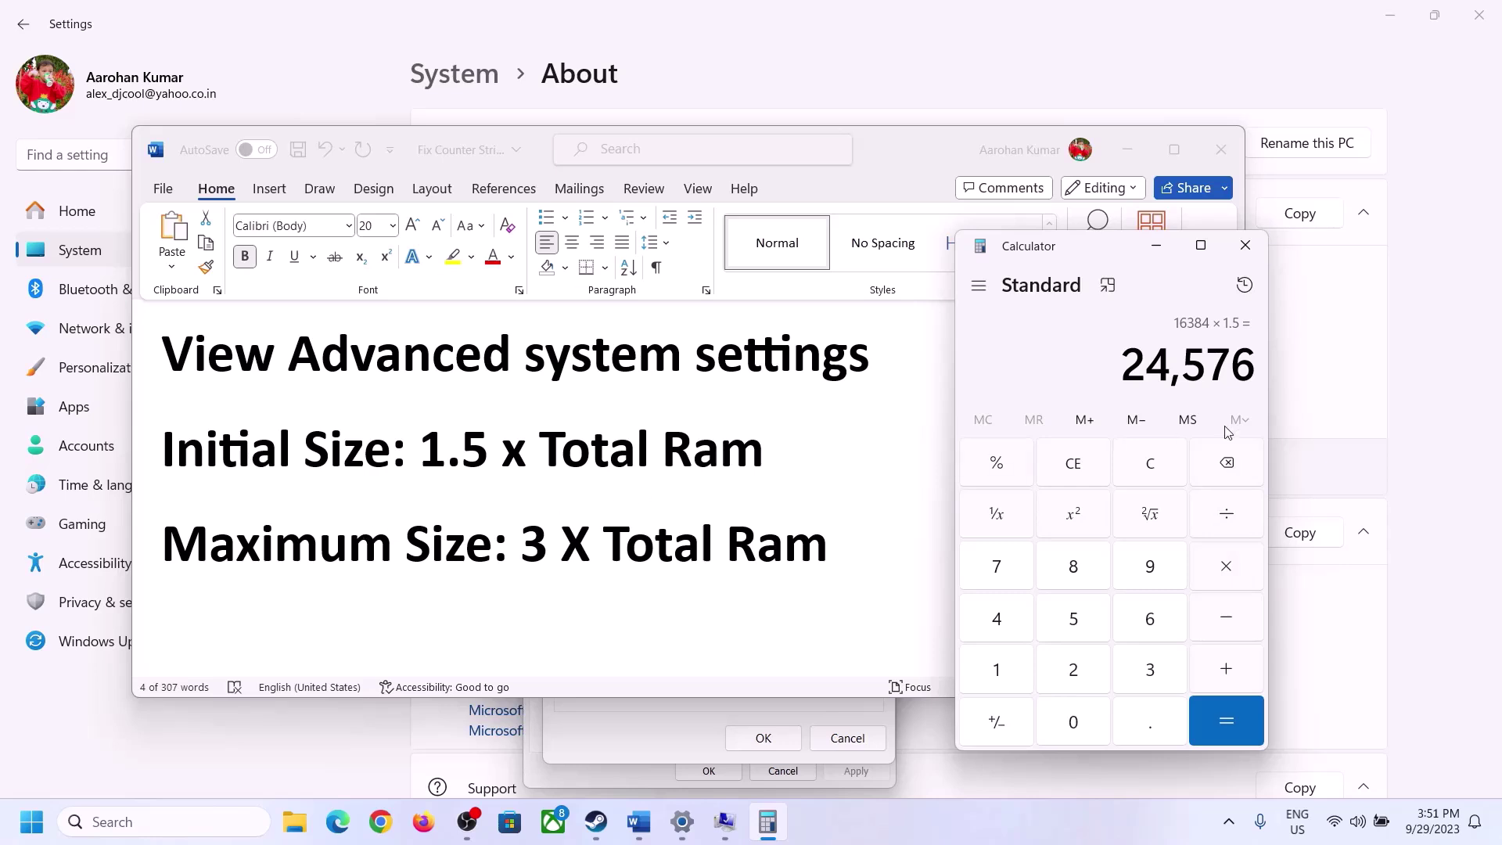
Step: Set the initial size of drive C:'s paging file to 24576 MB in the Virtual Memory dialog
left_click(687, 711)
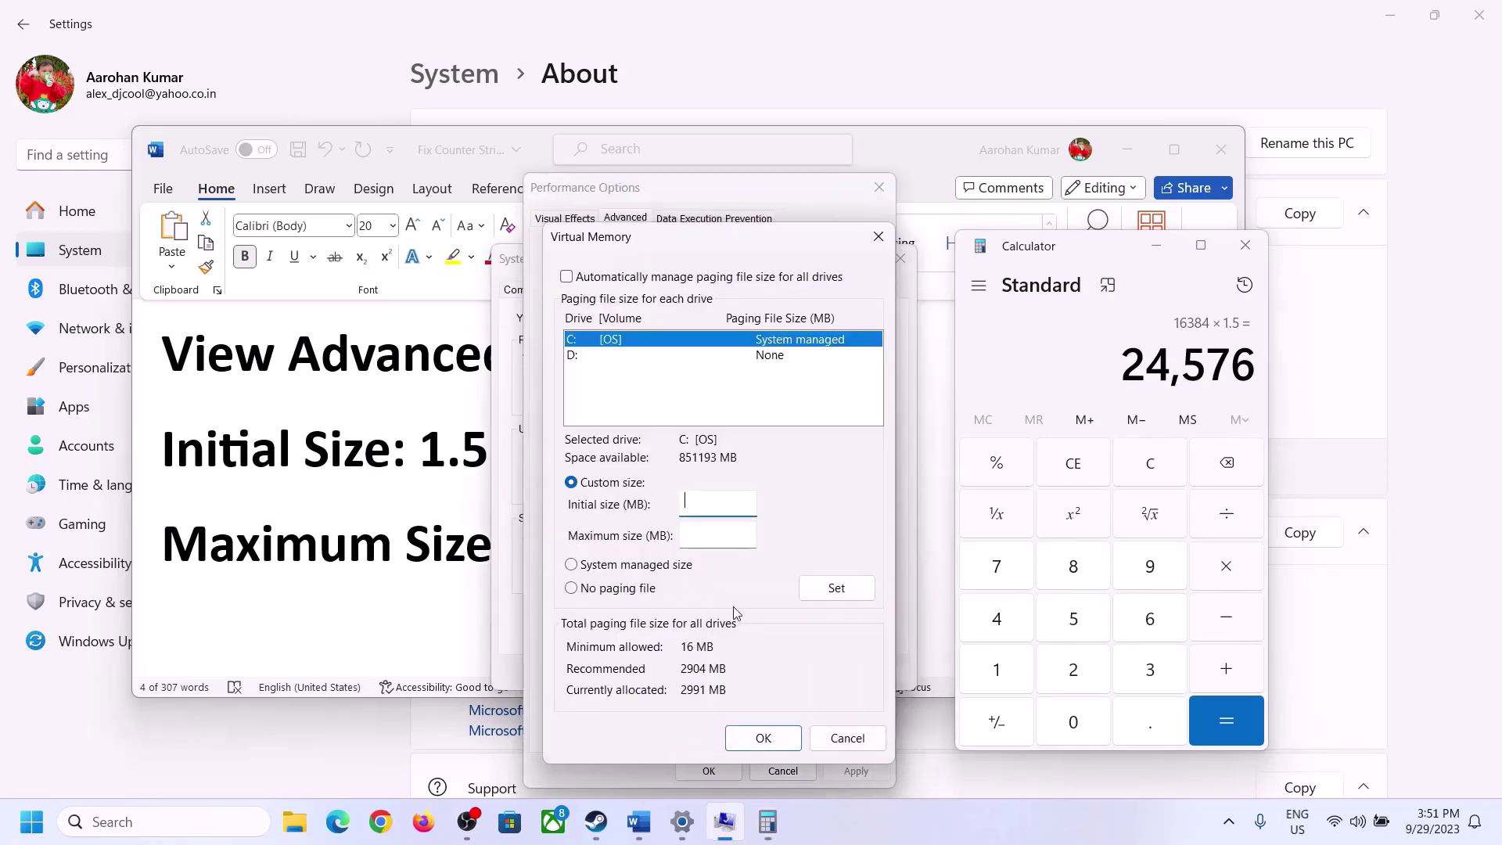
left_click(705, 501)
type("24576")
left_click(752, 533)
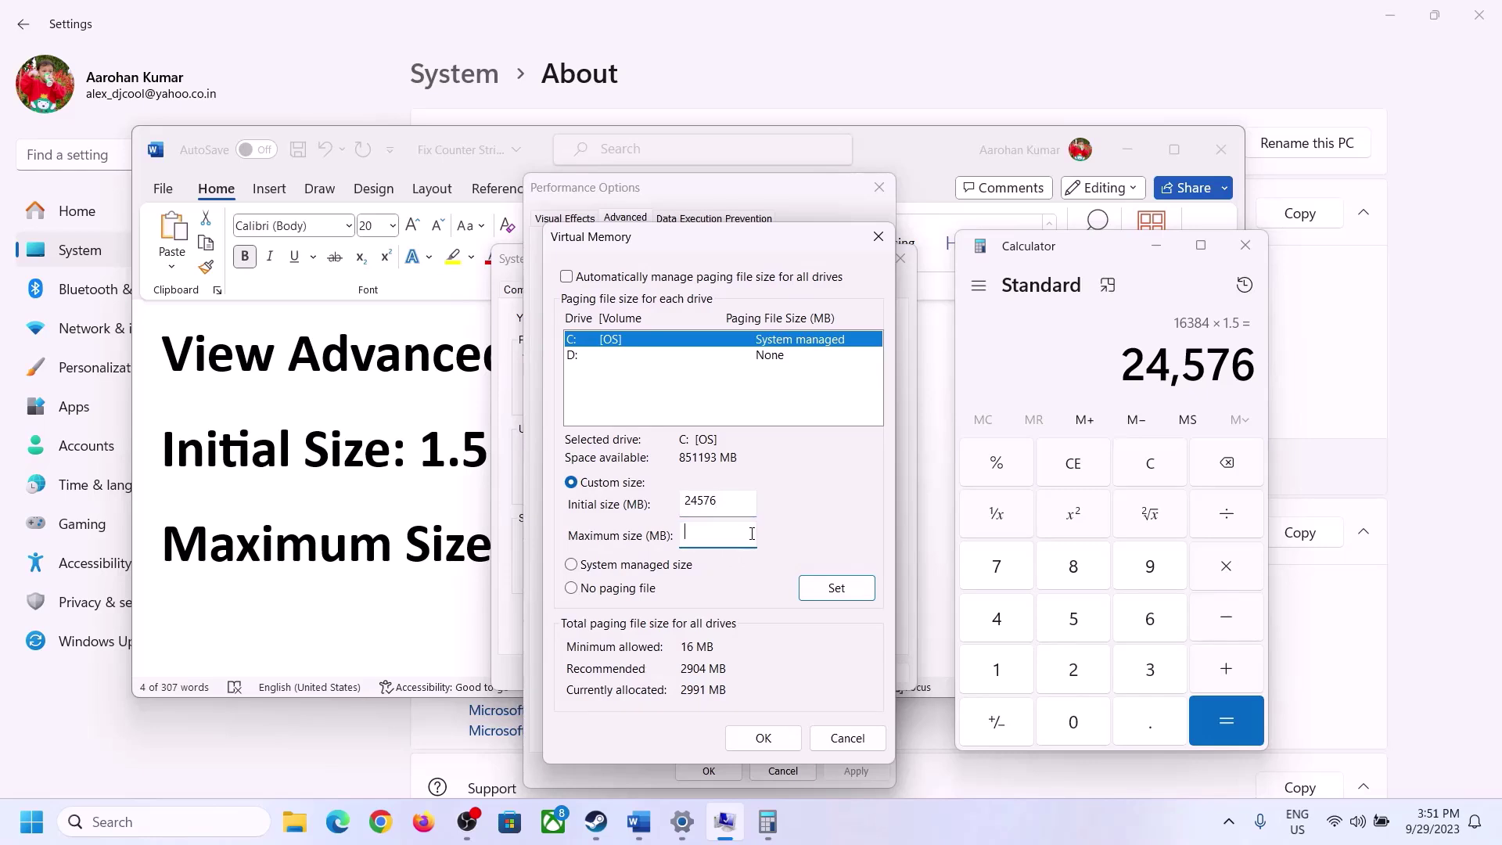
Step: Check the maximum size formula in the Word document and clear the Calculator
left_click(465, 558)
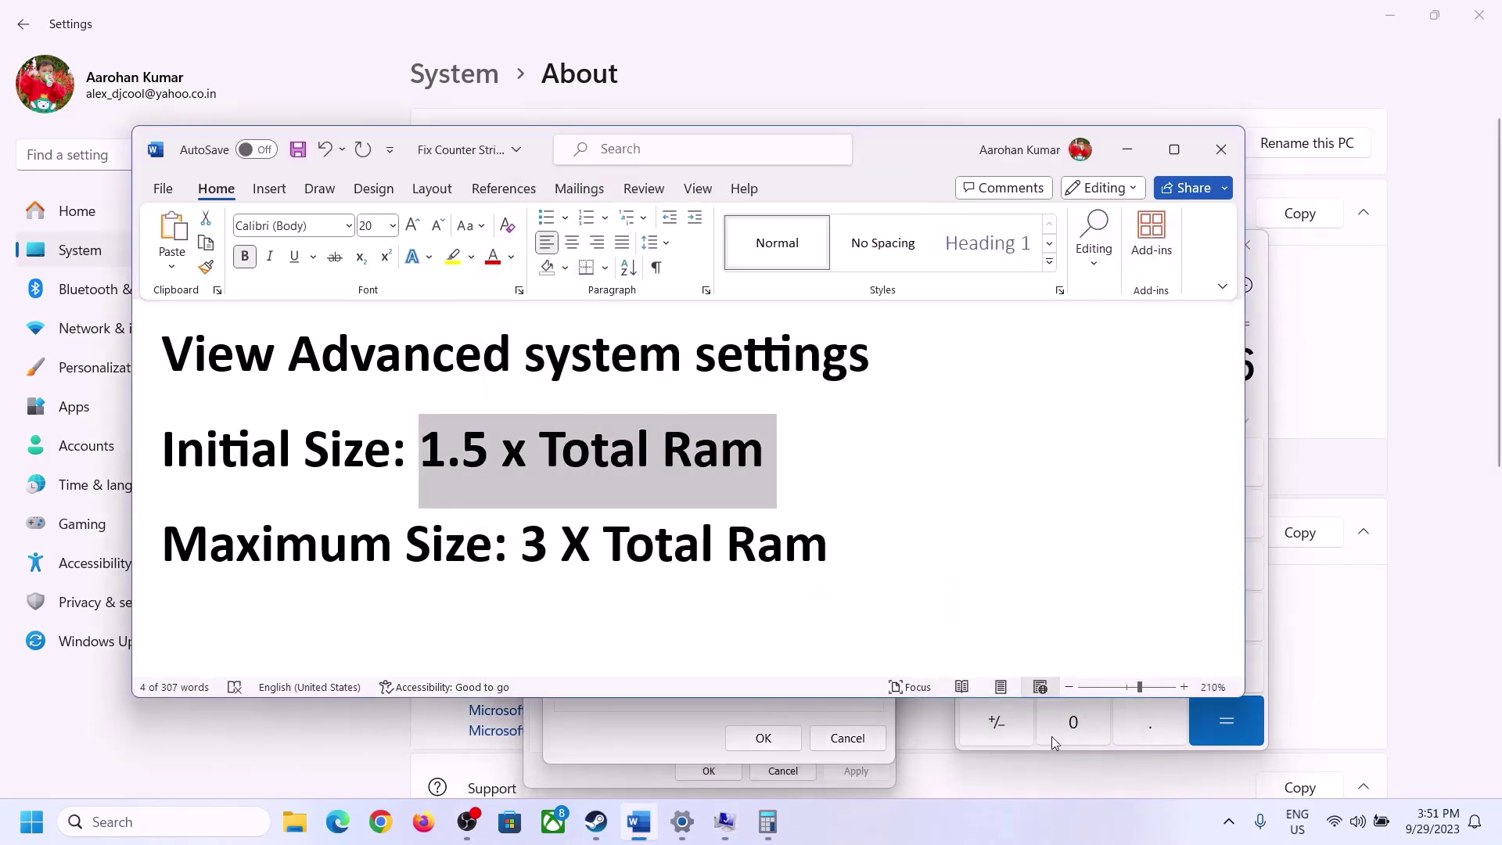
left_click(1261, 405)
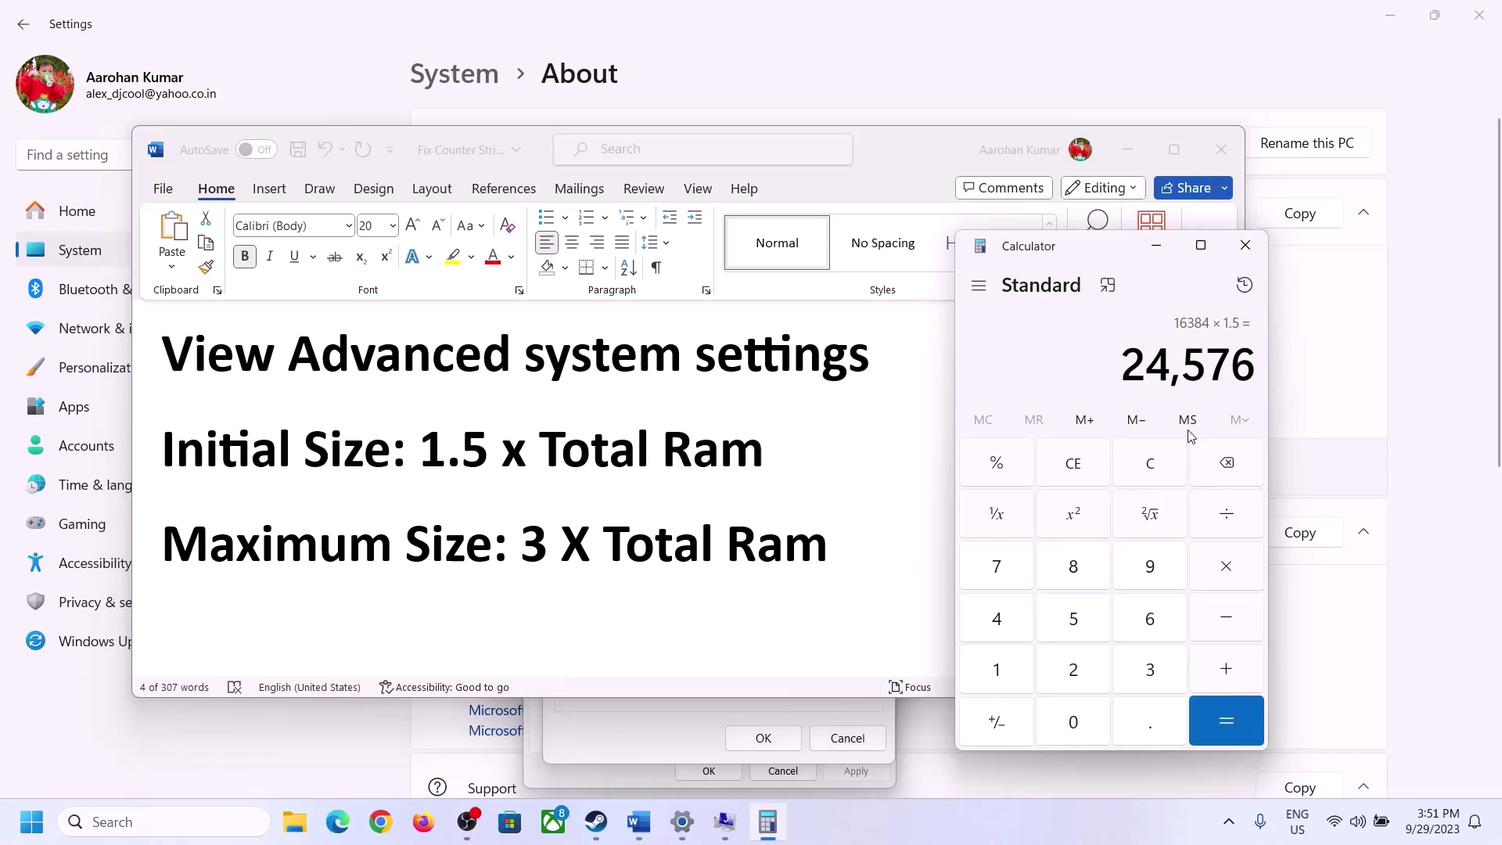
left_click(1163, 467)
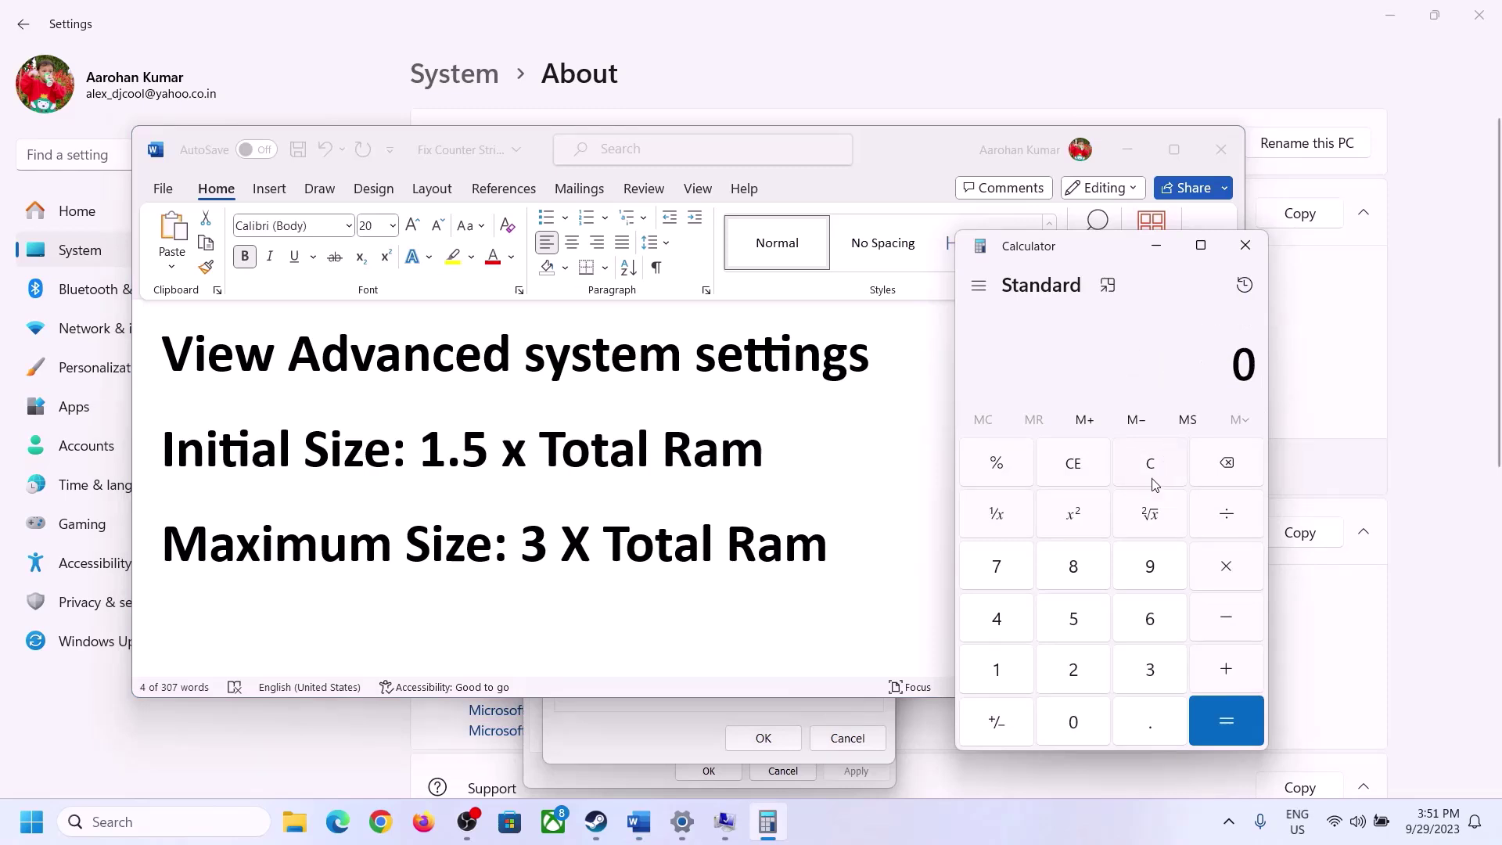
Step: Recheck the installed RAM in the About settings and multiply 16 by 1024 again in the Calculator
left_click(682, 823)
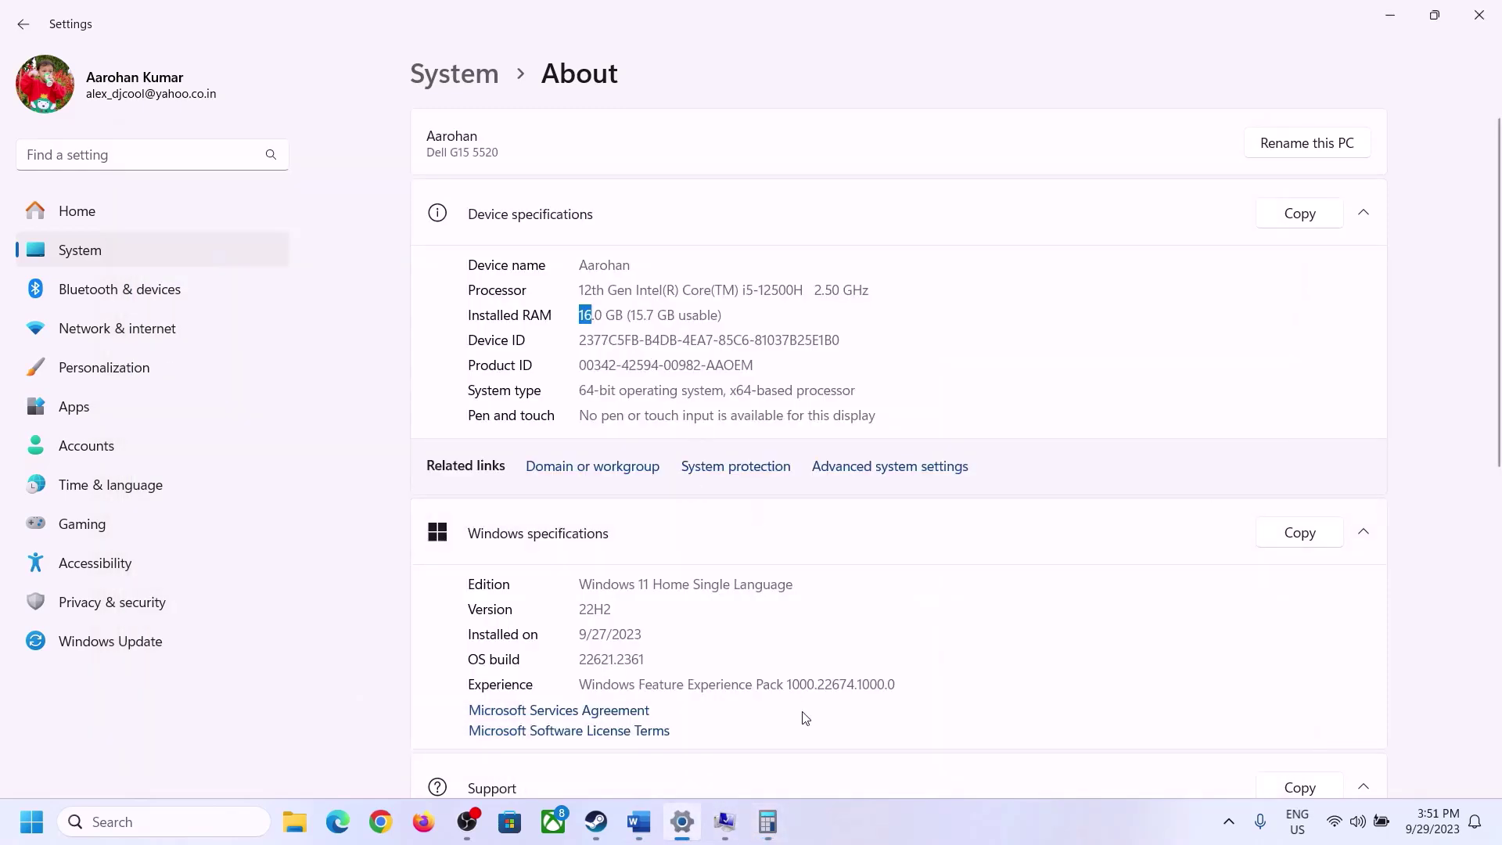
left_click(768, 822)
left_click(1011, 665)
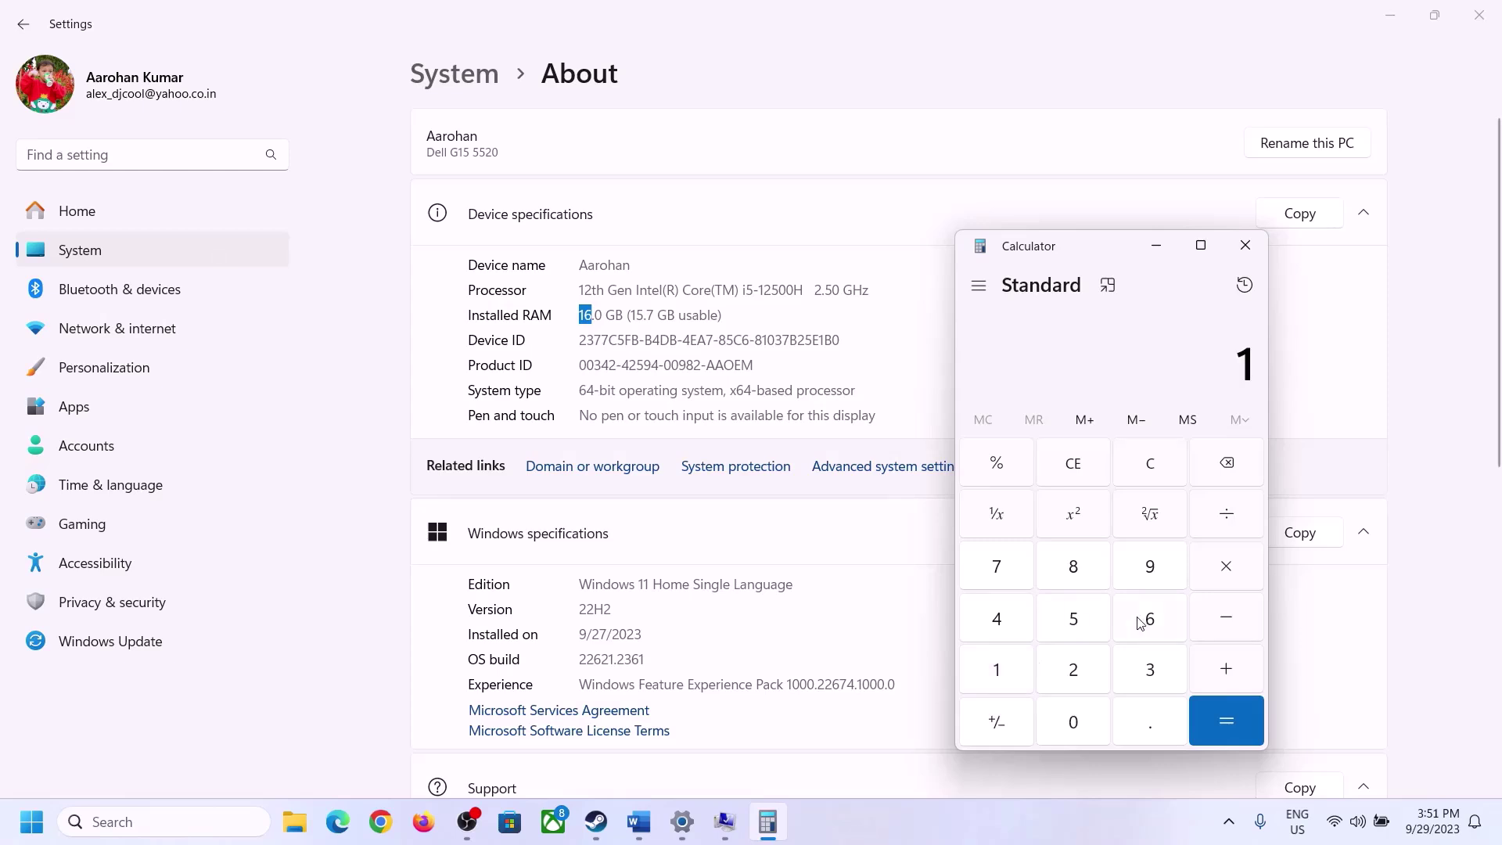
left_click(1141, 622)
left_click(1222, 566)
left_click(1003, 659)
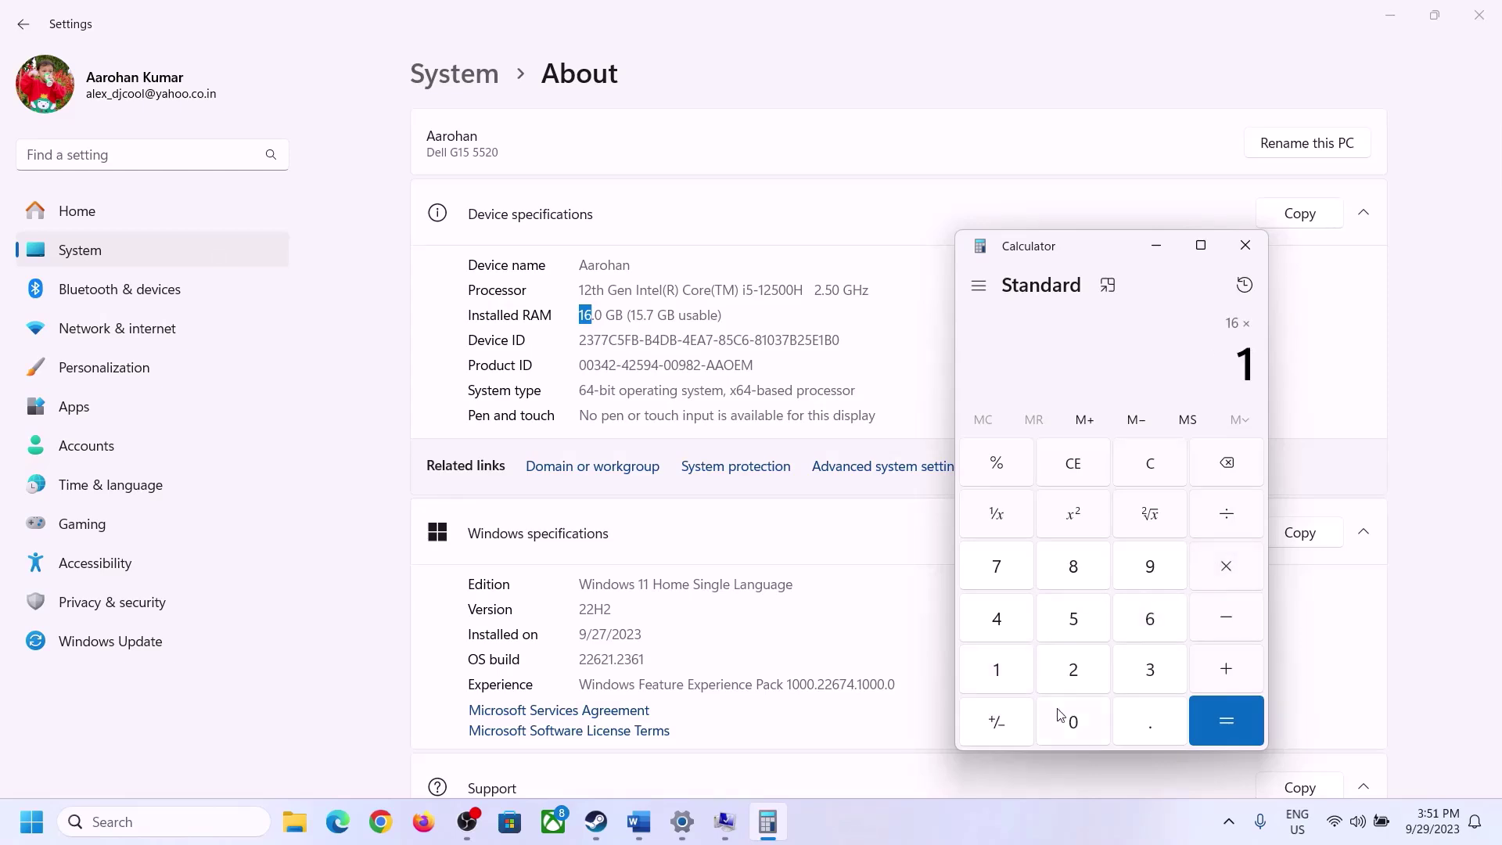
left_click(1063, 716)
left_click(1074, 669)
left_click(997, 618)
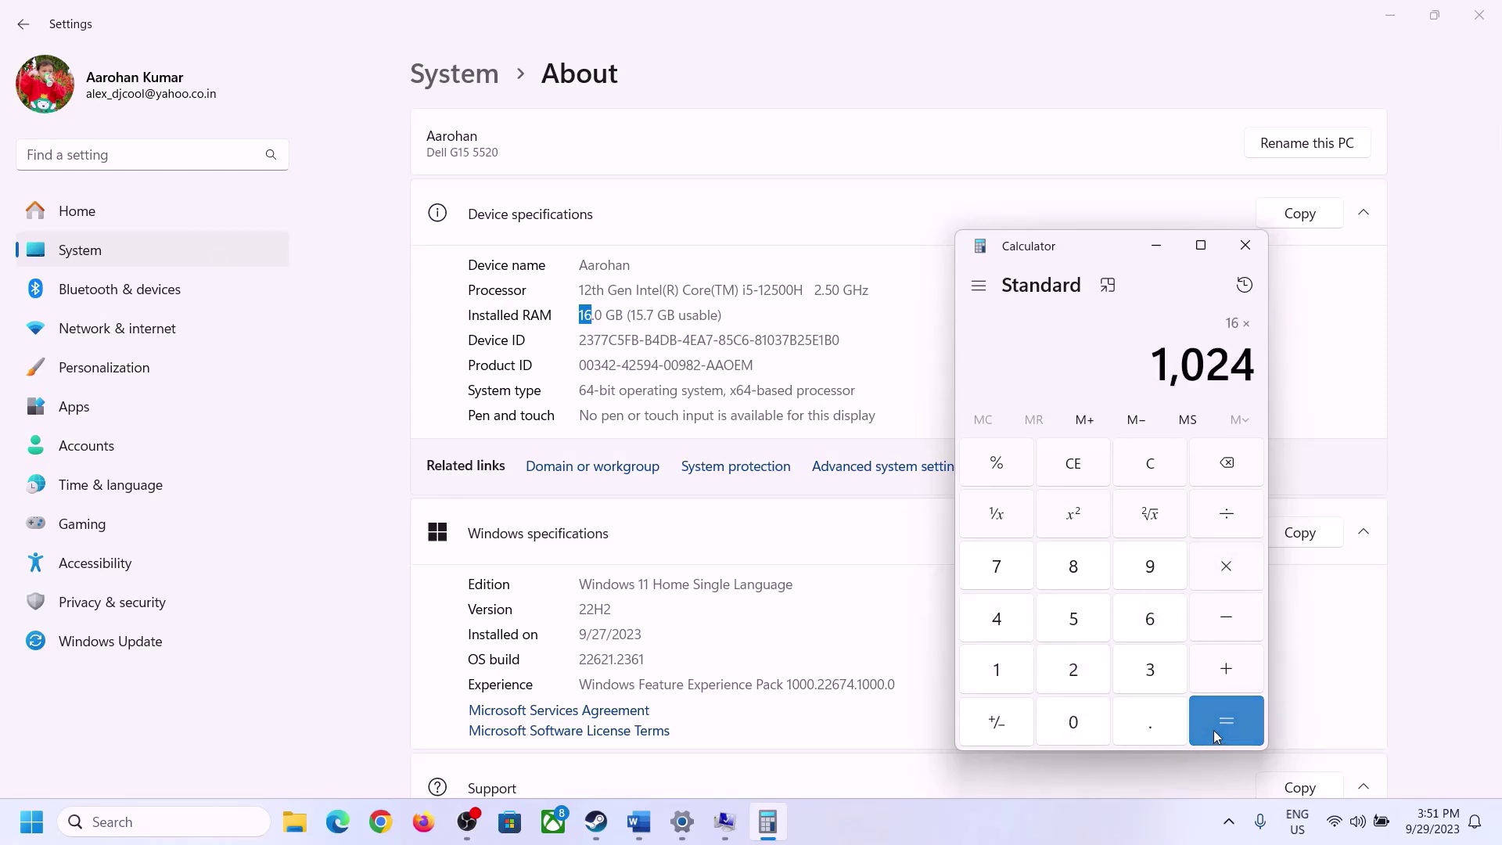
left_click(1214, 735)
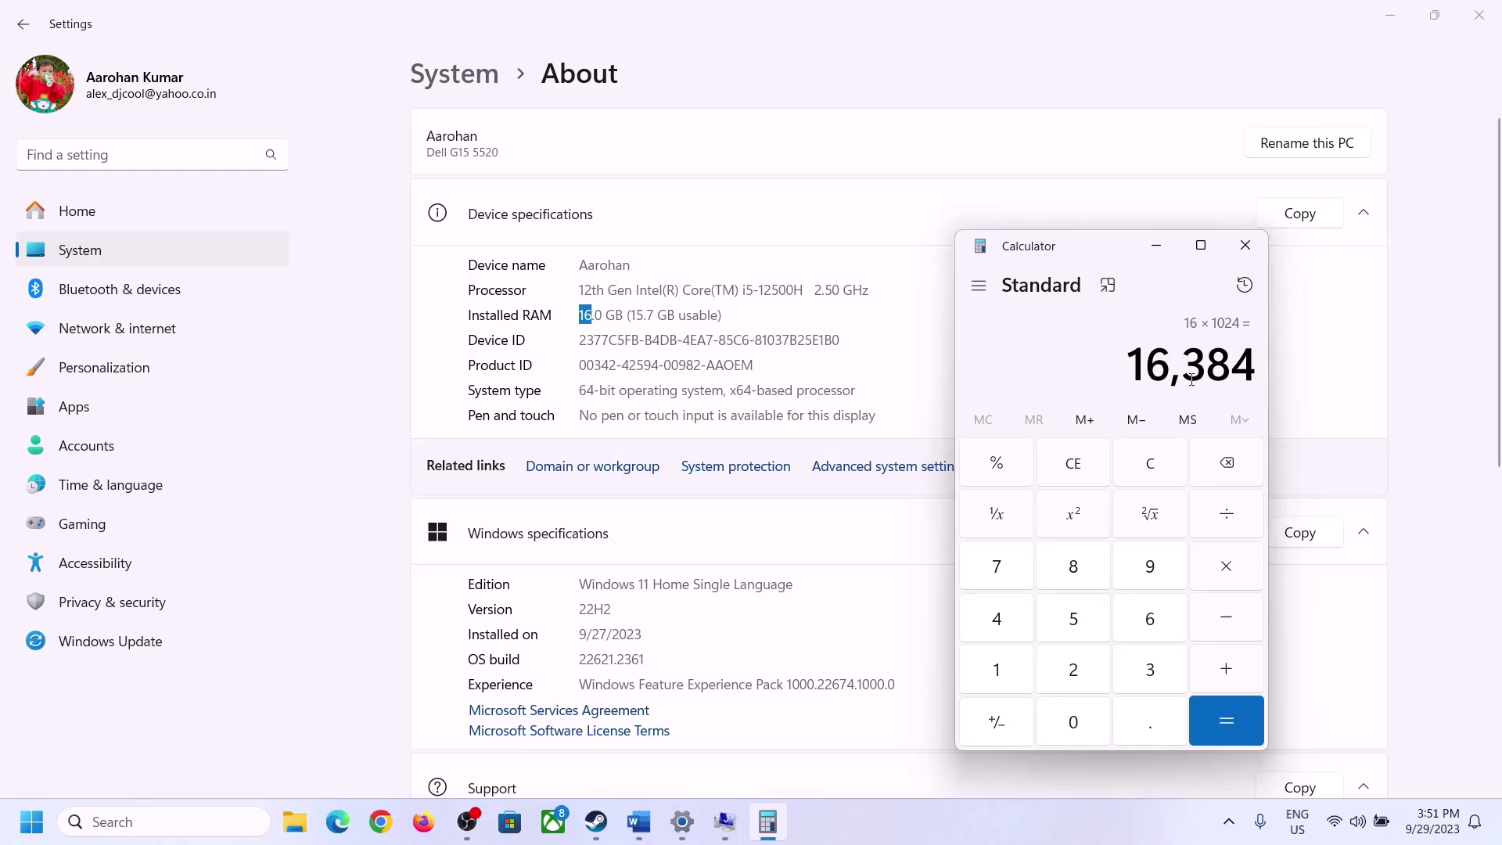
Step: Consult the "3 X Total Ram" formula in Word and multiply the RAM figure by 3 in the Calculator
left_click(639, 822)
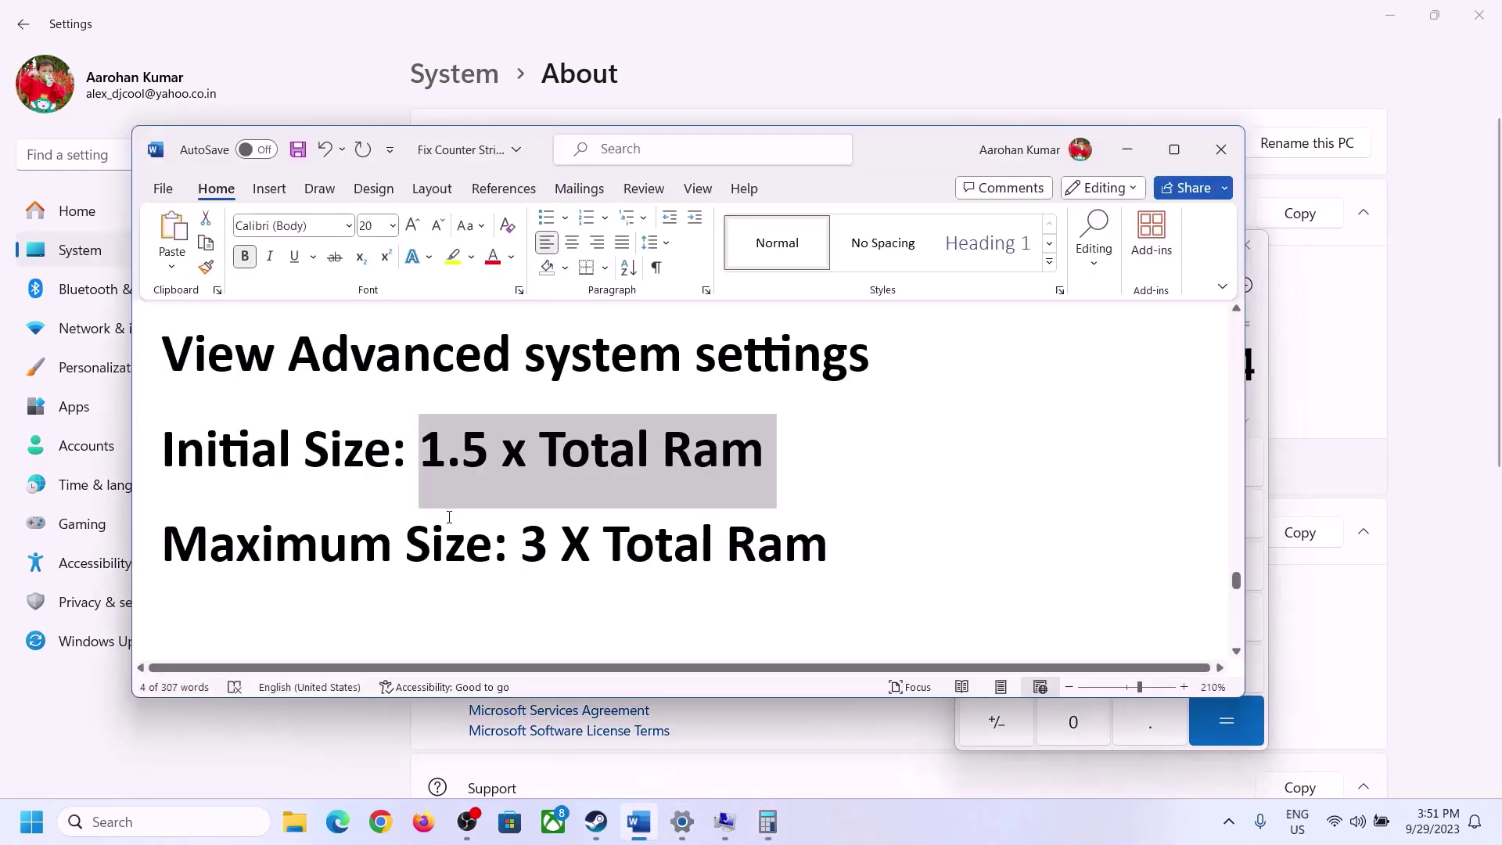
left_click(768, 822)
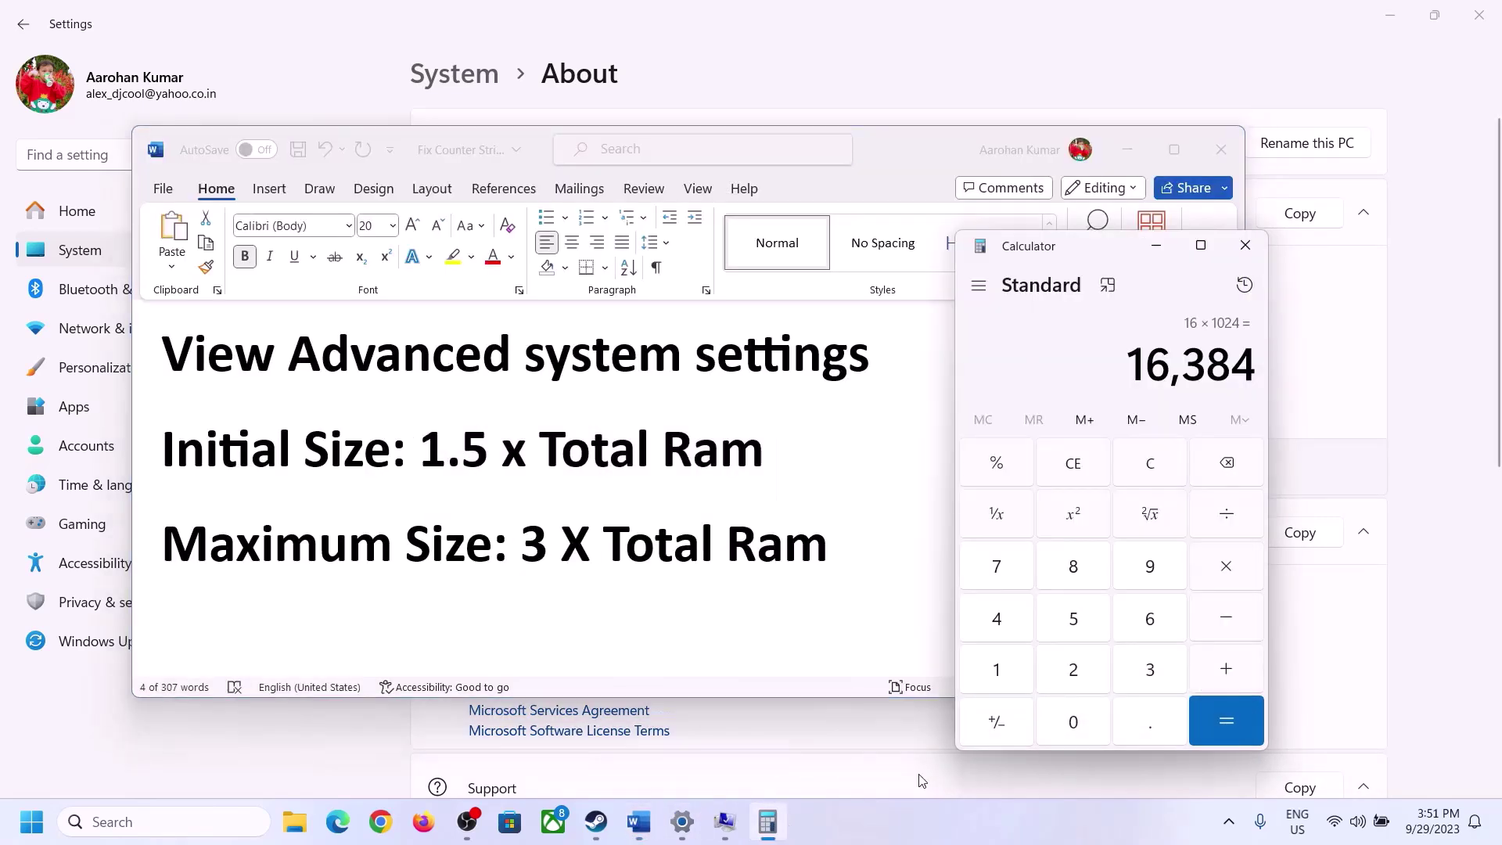
left_click(1226, 568)
left_click(1129, 673)
left_click(1247, 724)
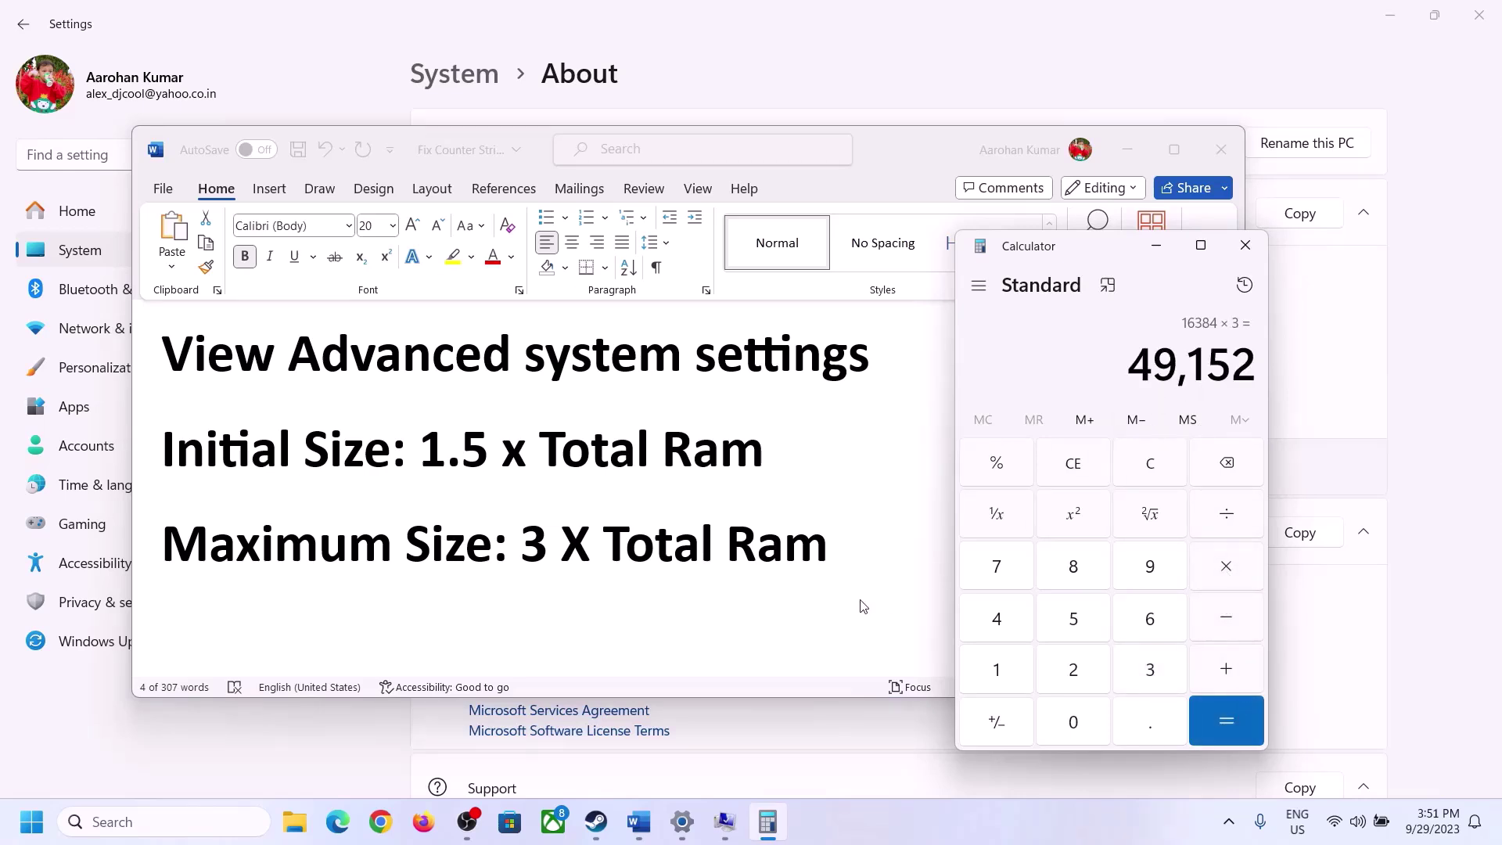
Step: Set the maximum size of drive C:'s paging file to 49152 MB and apply the custom virtual memory size
left_click(726, 829)
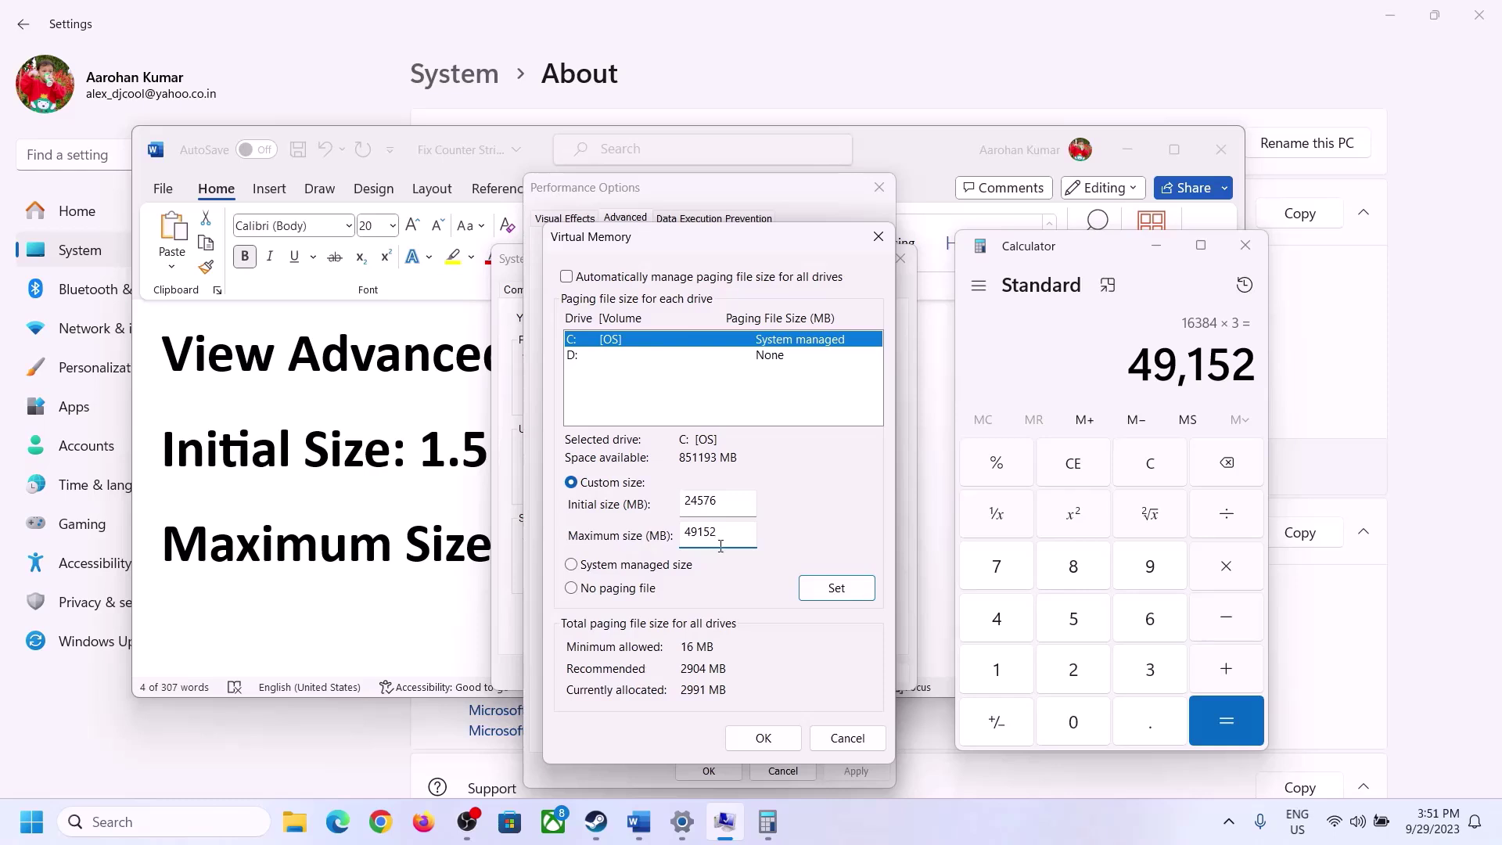
left_click(836, 593)
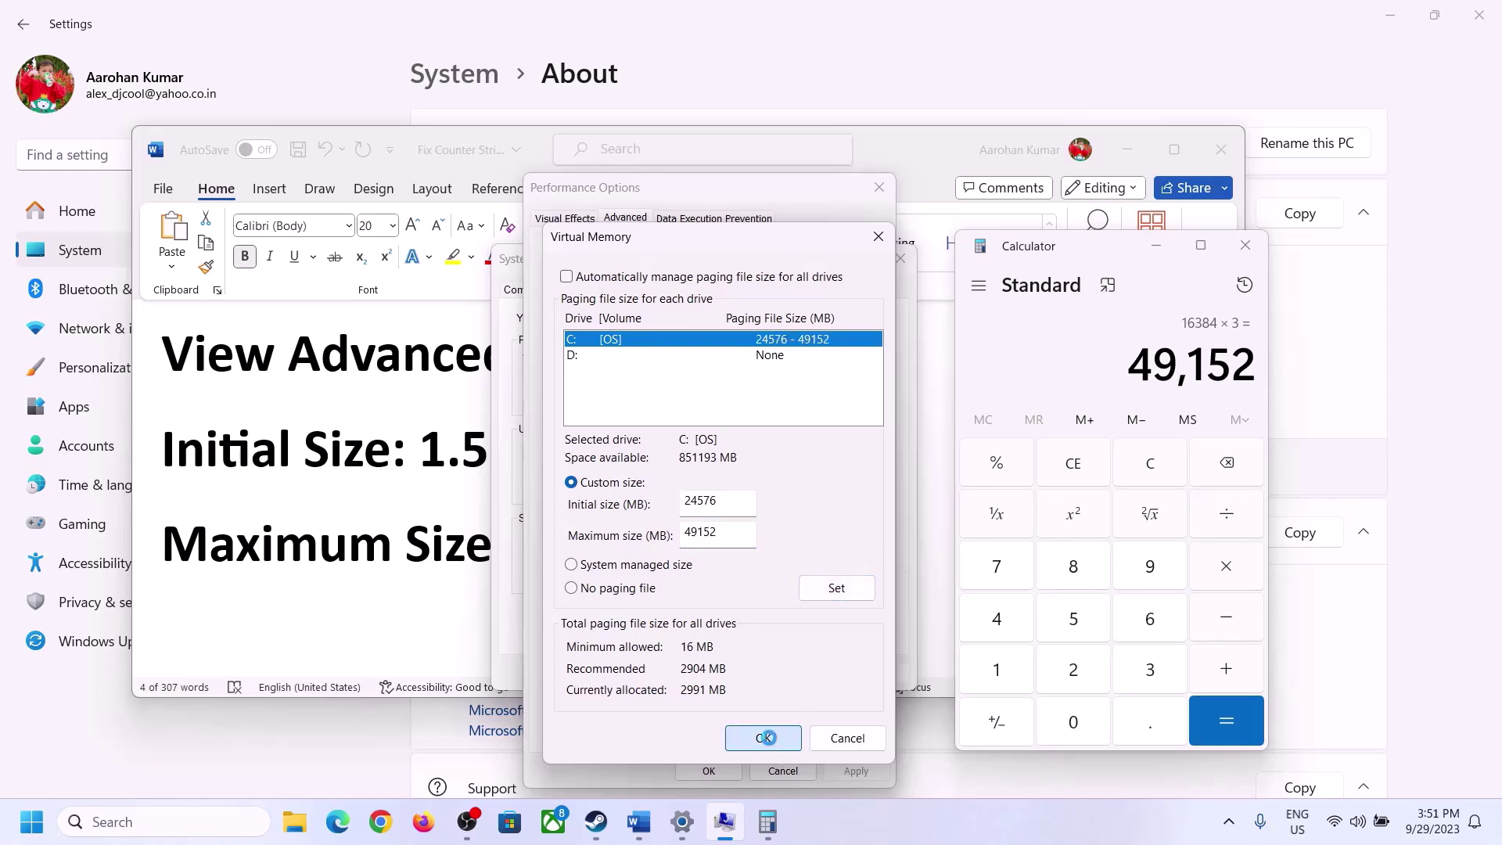
left_click(769, 739)
left_click(910, 481)
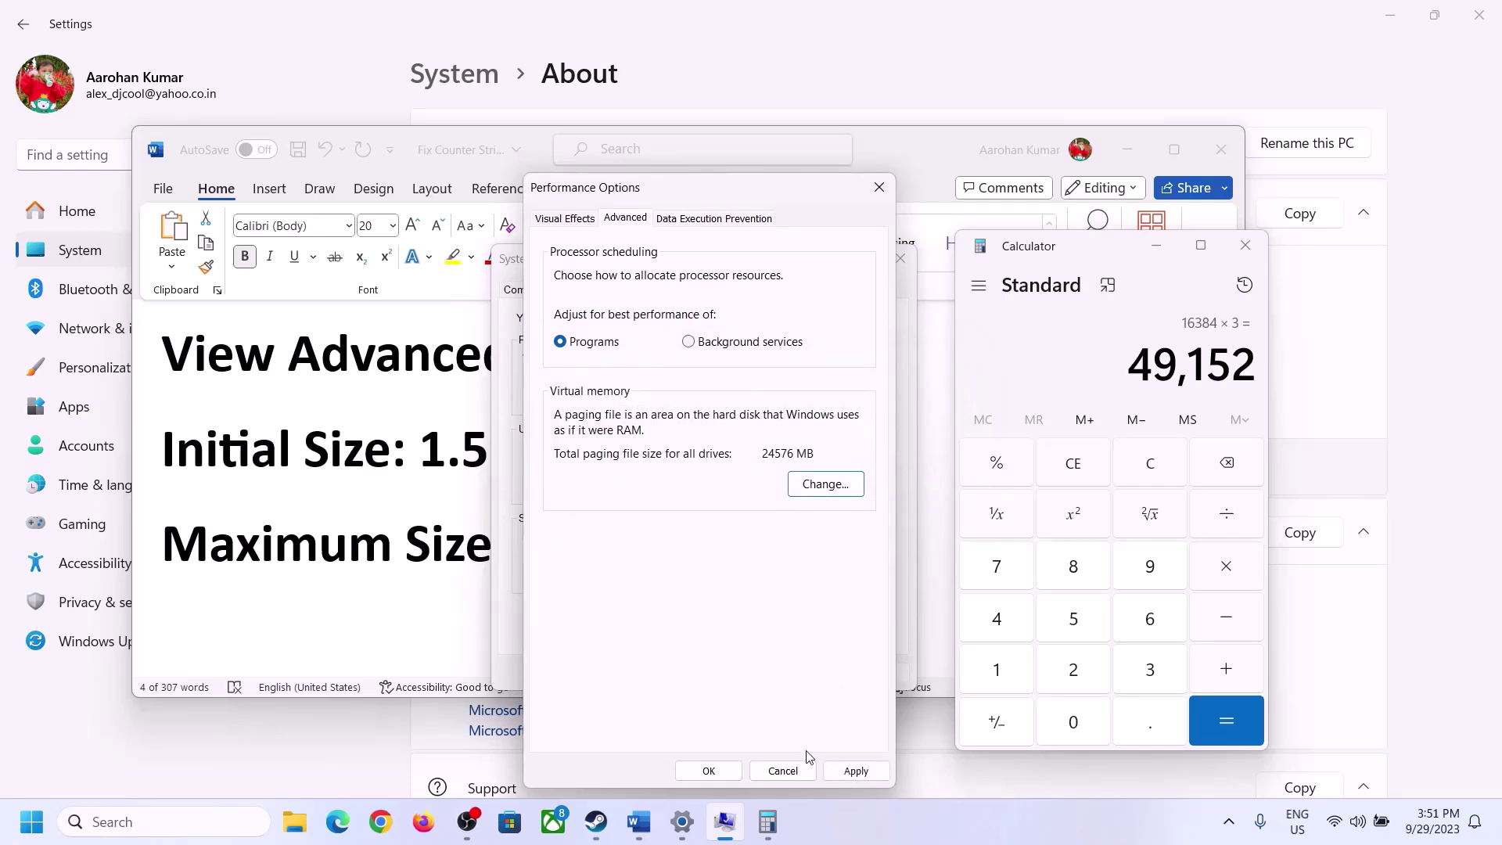
Step: Accept the Performance Options and System Properties dialogs and close the restart prompt without restarting
left_click(710, 771)
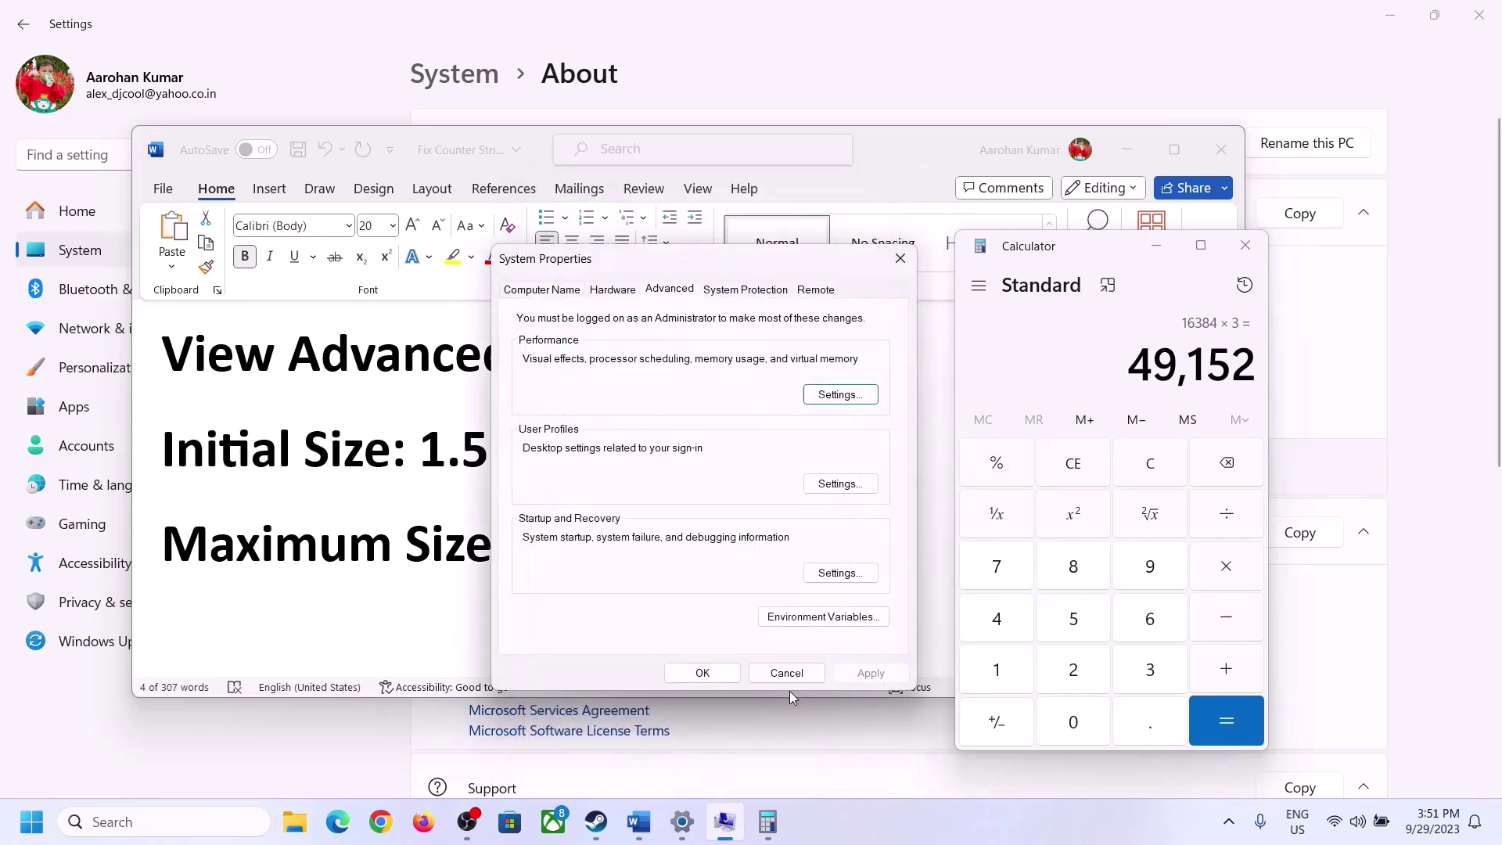
left_click(712, 670)
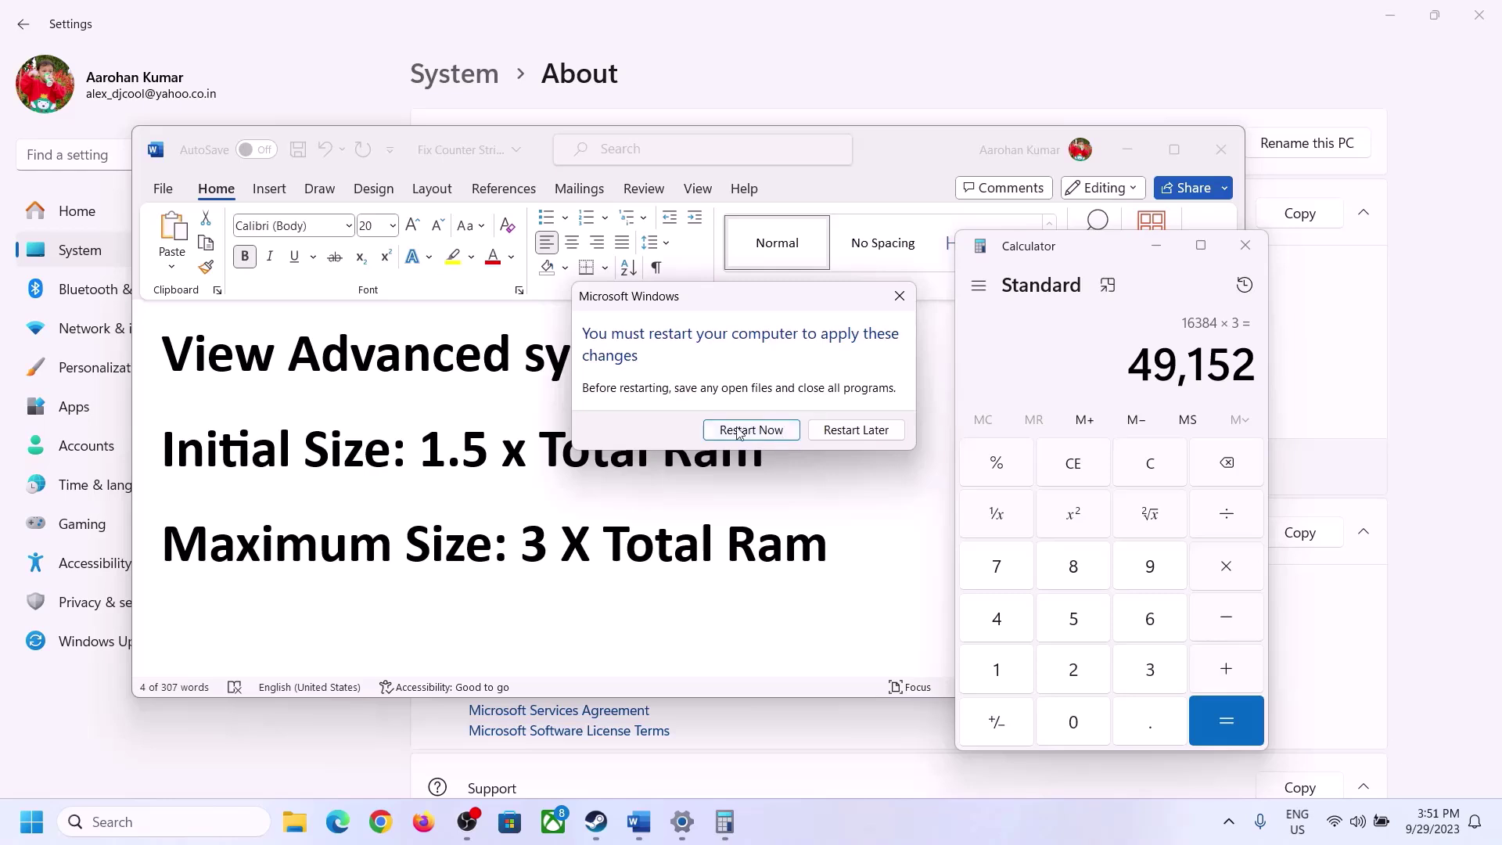
left_click(899, 297)
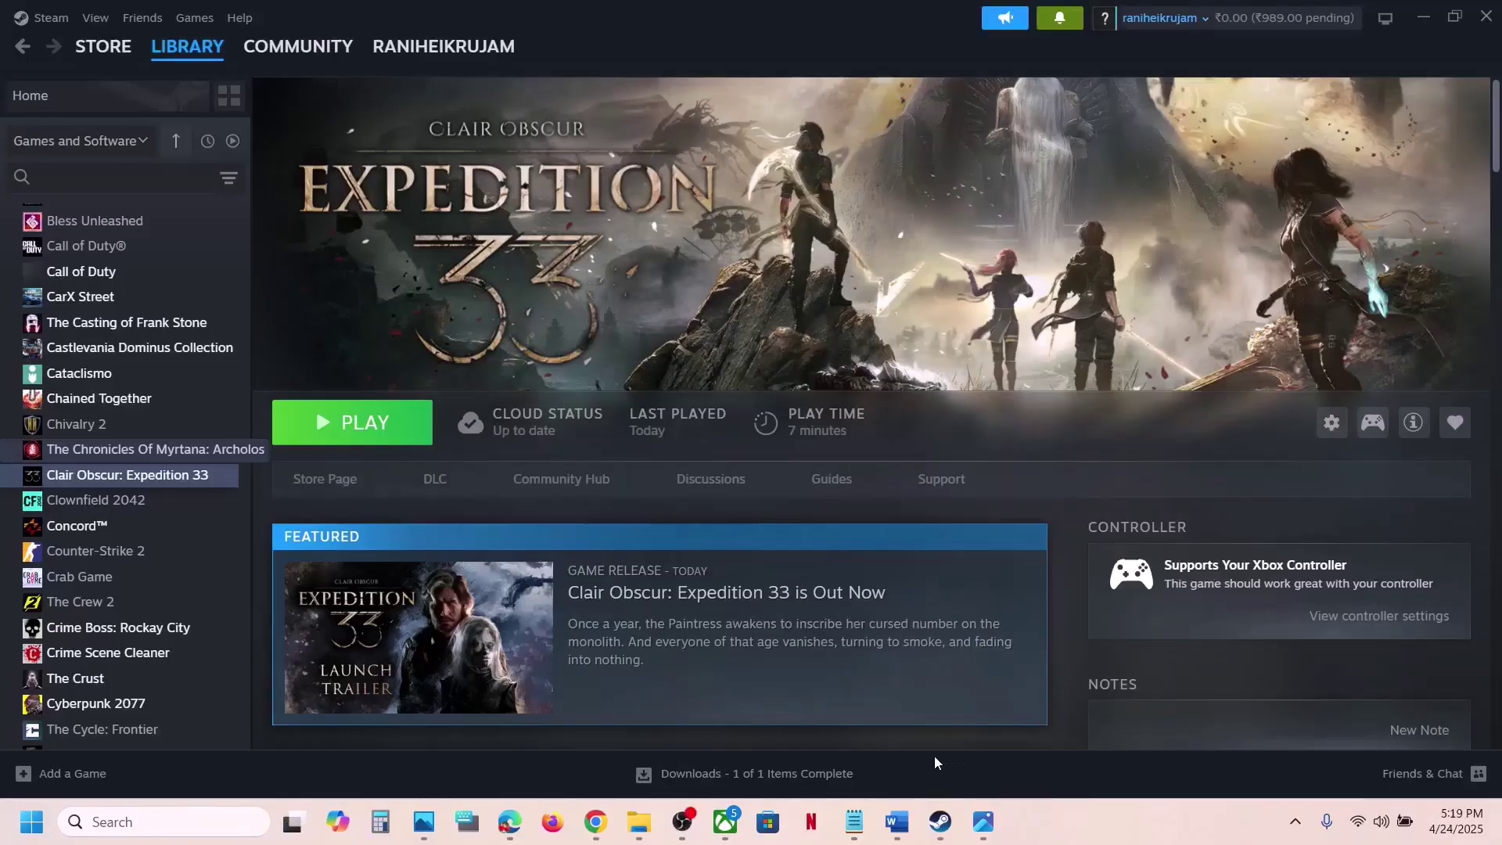
Step: Switch to the Word troubleshooting document and highlight the Step 12 instruction to update the system BIOS
left_click(897, 821)
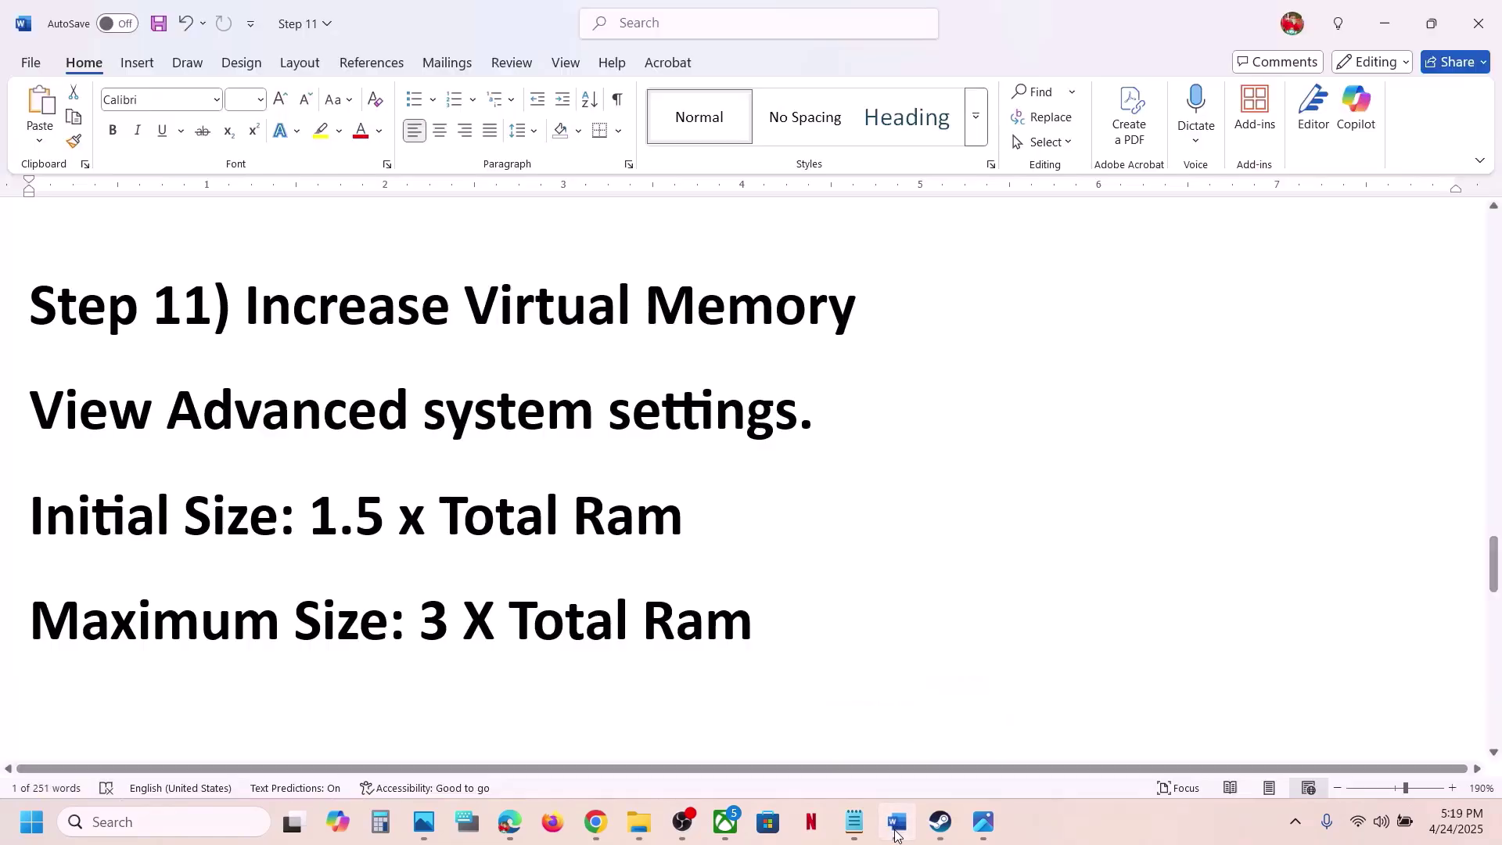
scroll(607, 607, "down", 6)
scroll(607, 609, "up", 3)
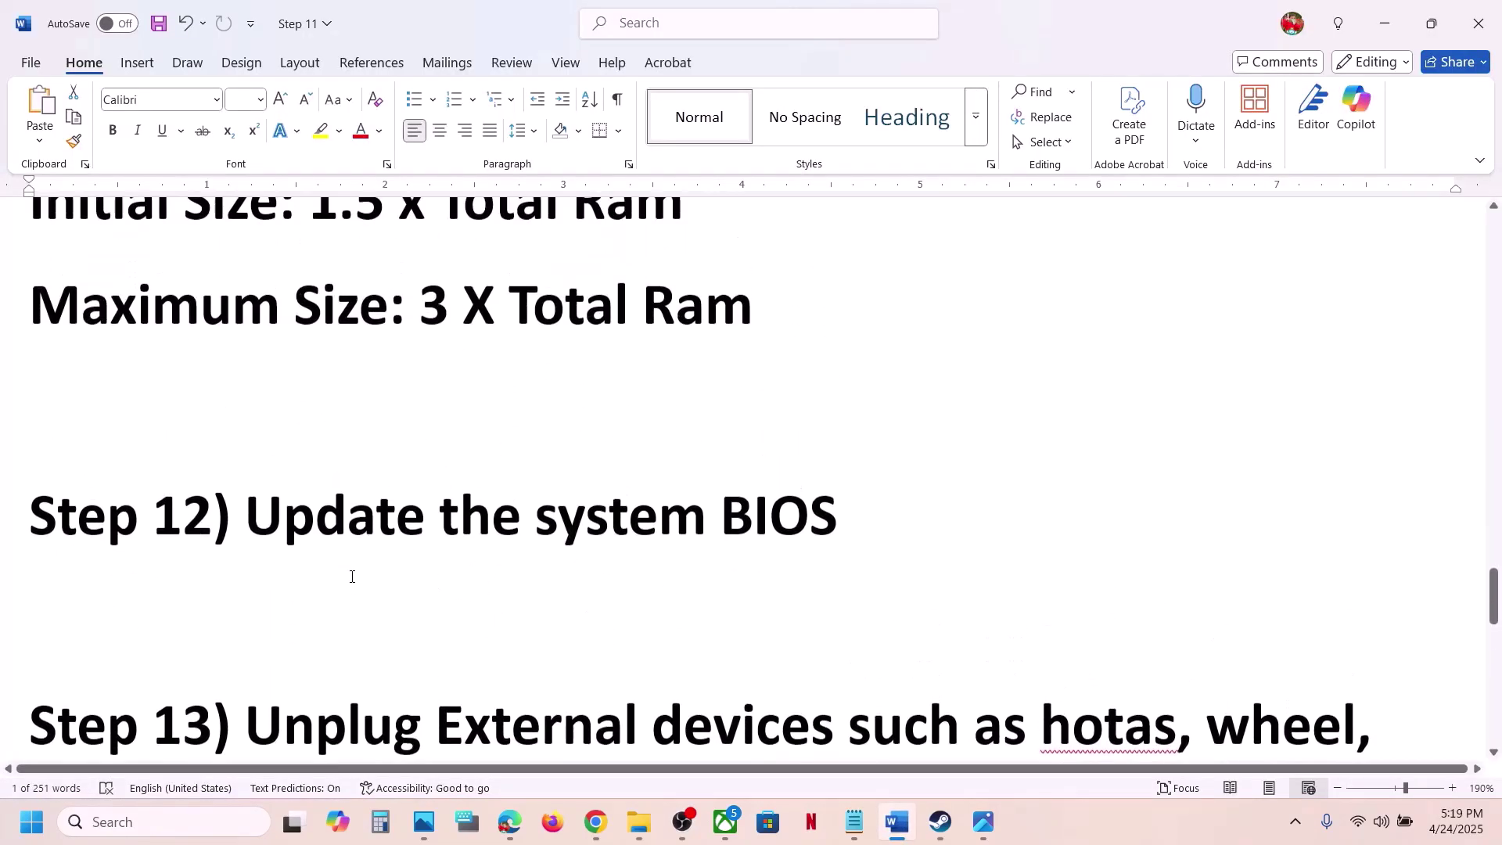
left_click_drag(302, 524, 834, 519)
scroll(829, 490, "up", 1)
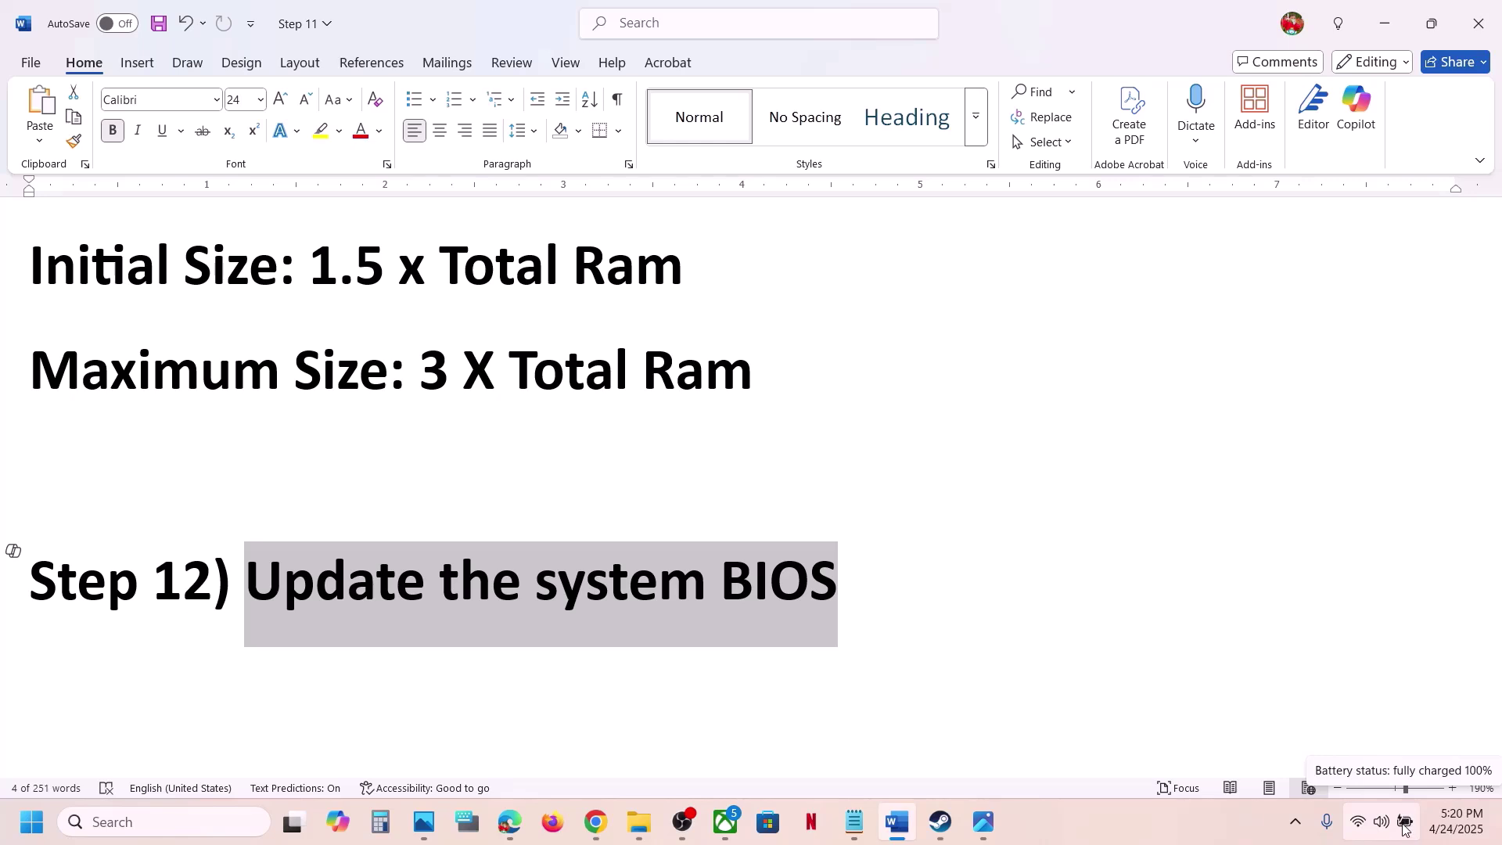
left_click(889, 570)
Step: Read through Step 13, highlighting its instructions on unplugging external devices, closing third-party software and services, and removing the undervolt
scroll(889, 570, "down", 5)
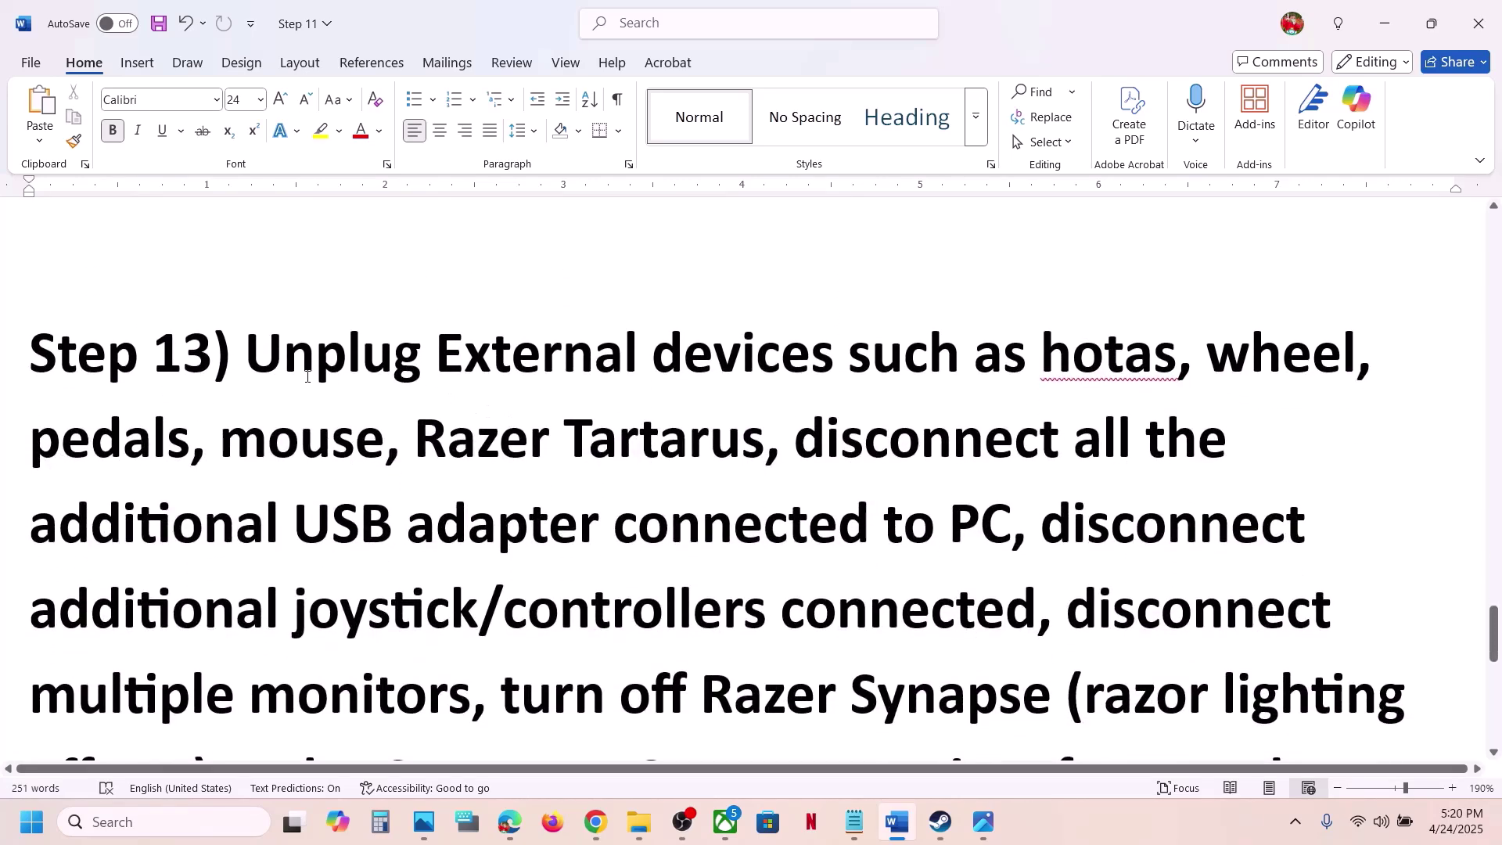
left_click_drag(290, 370, 998, 560)
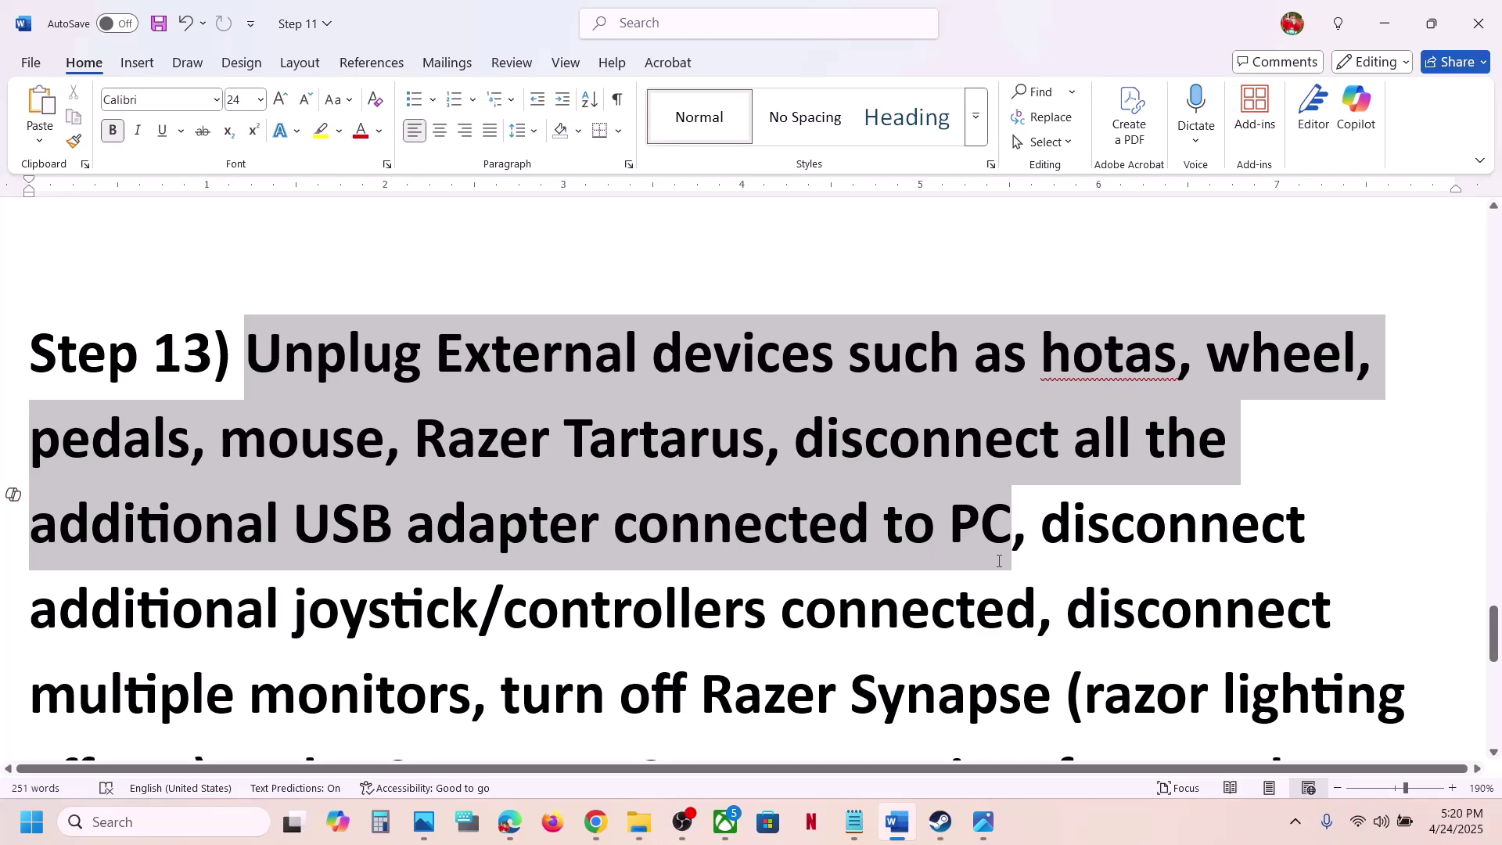
scroll(999, 561, "down", 1)
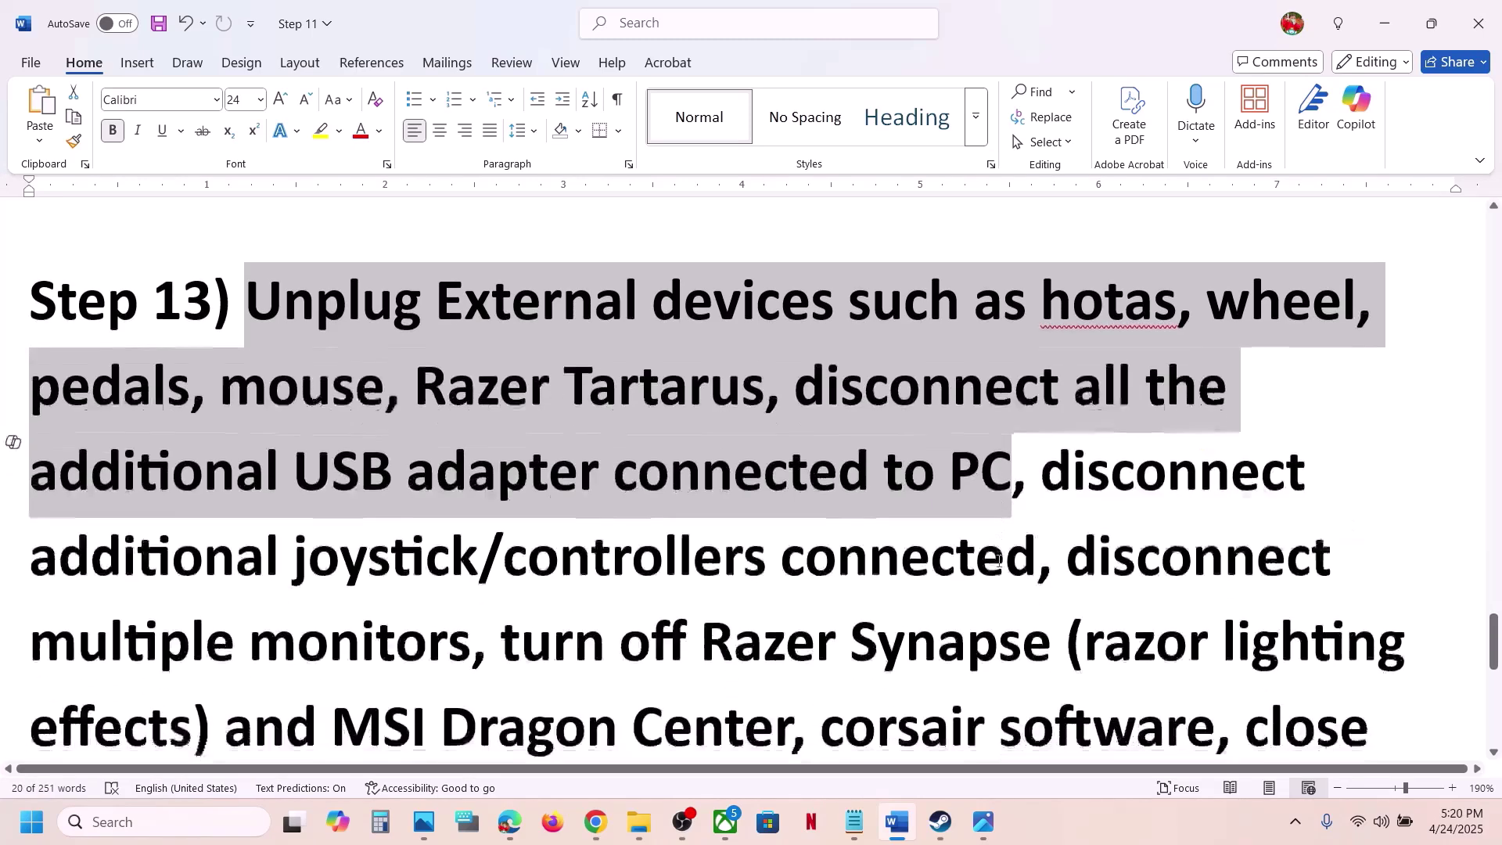
left_click_drag(1045, 440, 1011, 543)
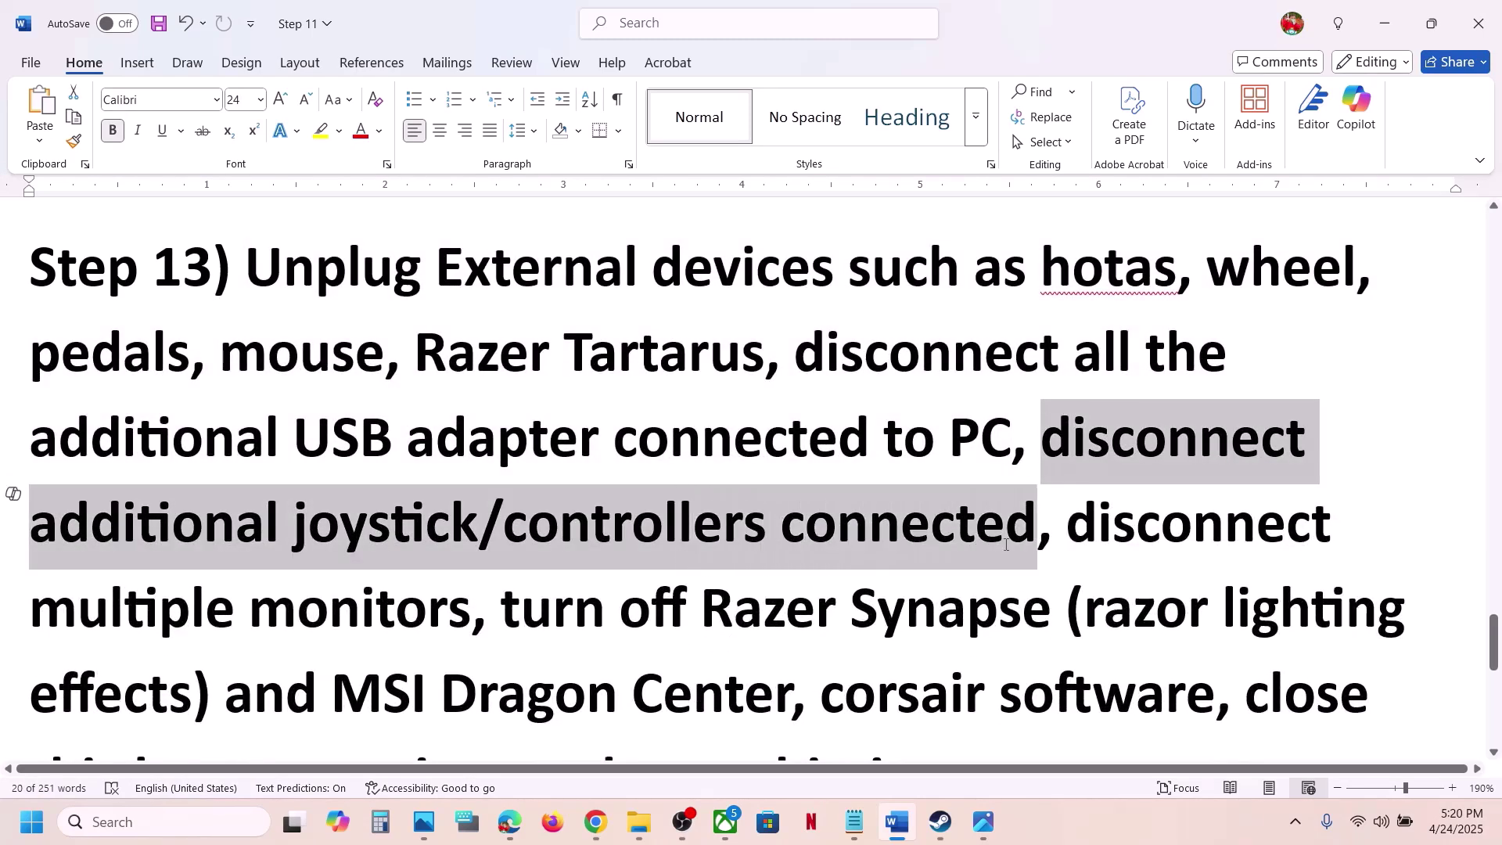
scroll(1010, 543, "down", 1)
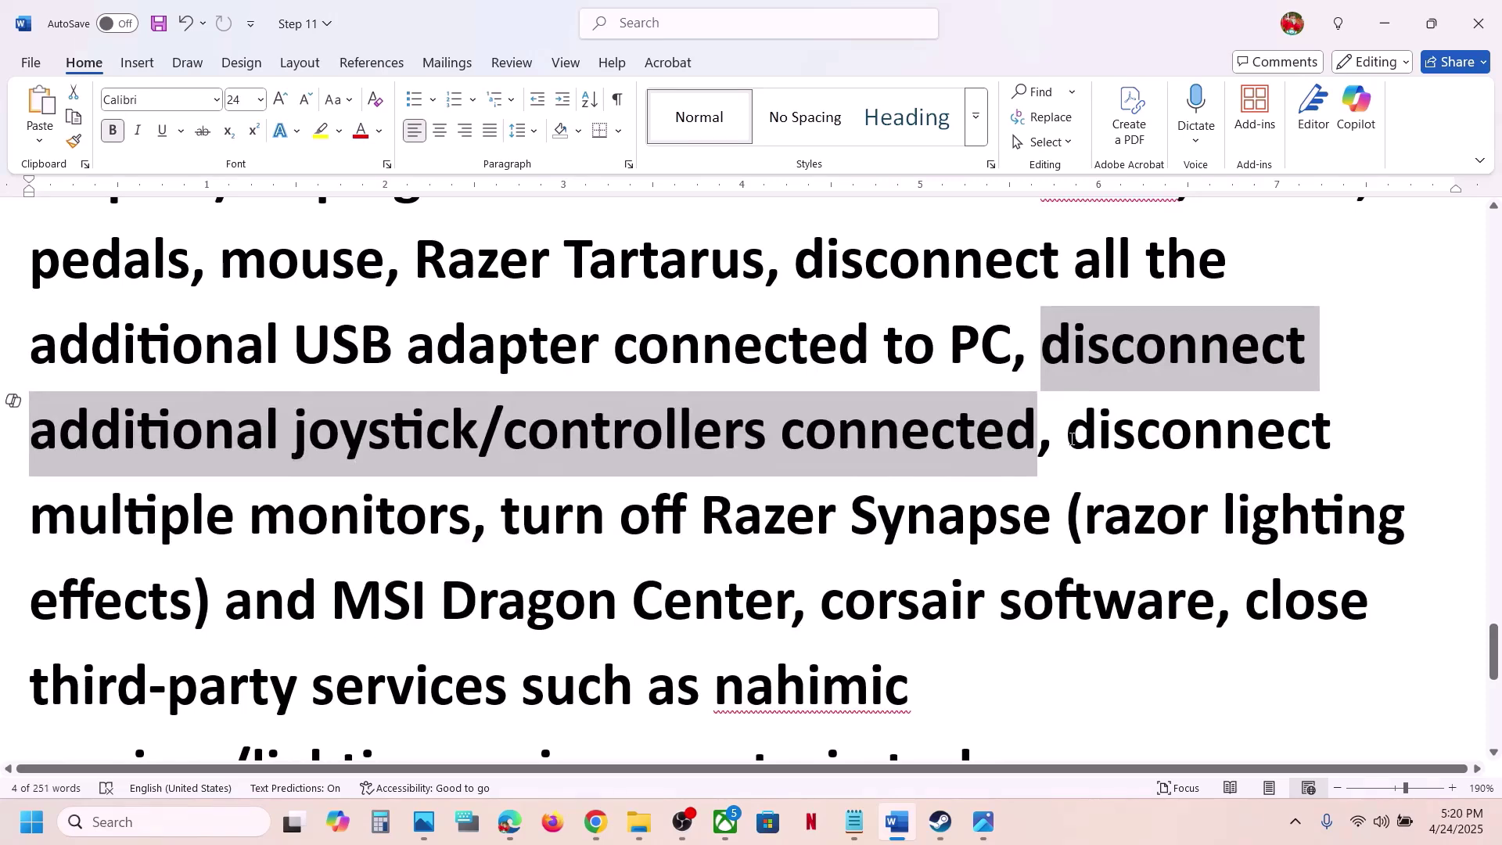
left_click_drag(1072, 439, 888, 687)
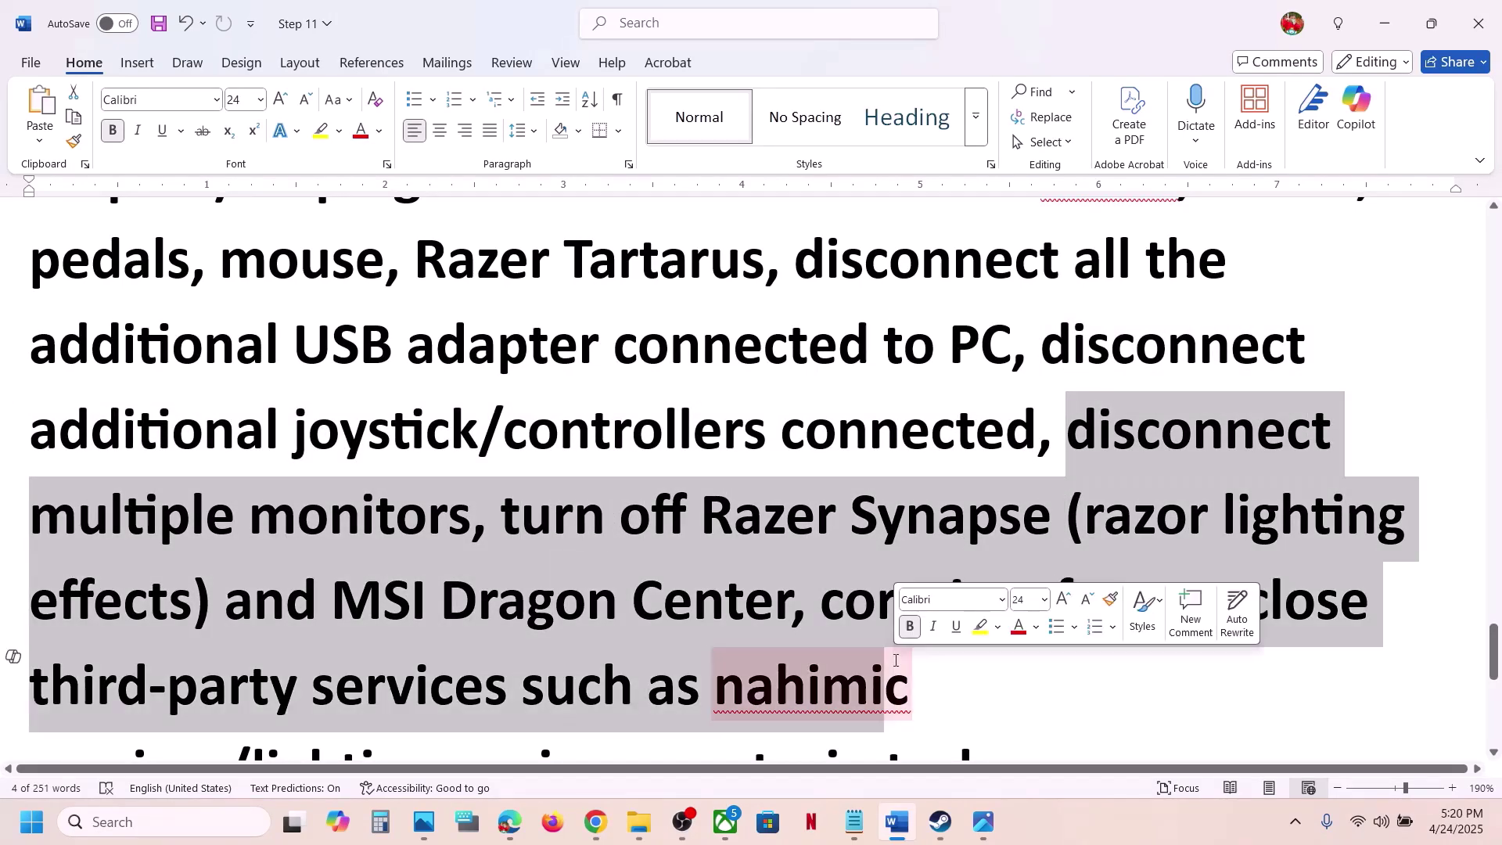
scroll(895, 660, "down", 2)
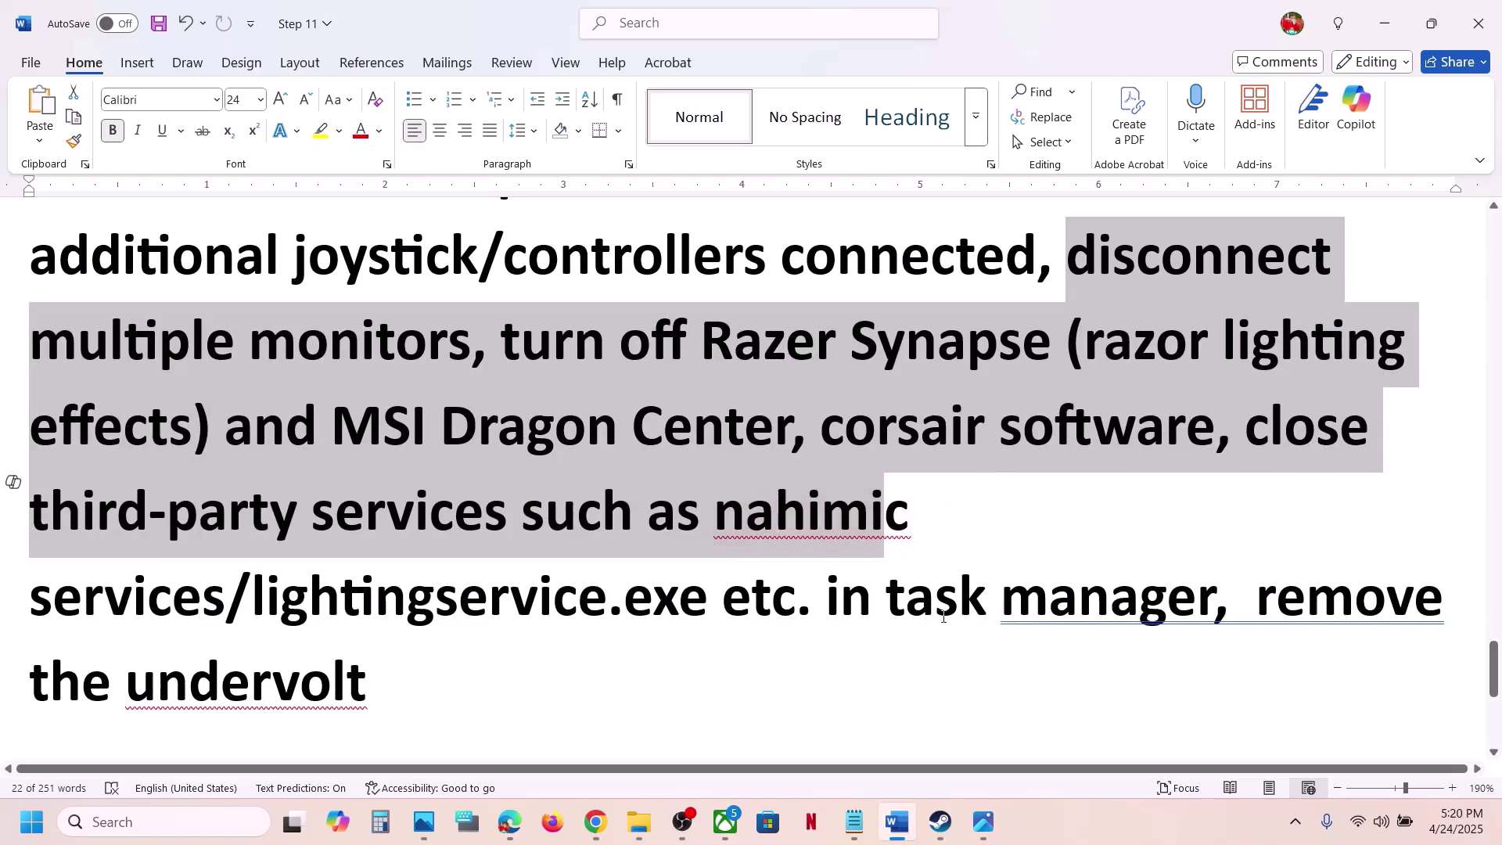
left_click_drag(1255, 597, 413, 670)
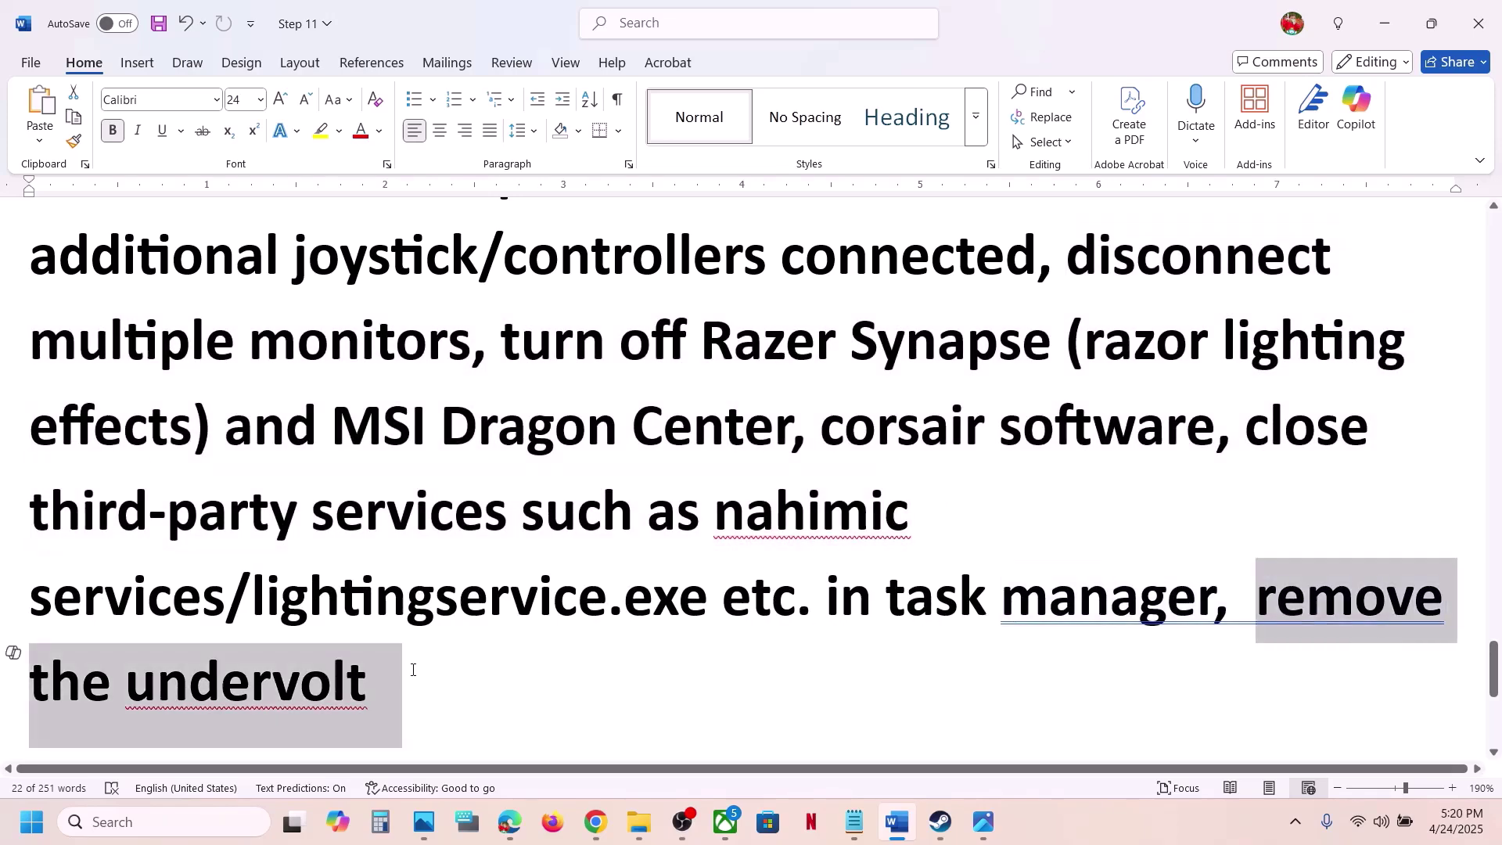
left_click(413, 672)
Step: Review Step 14 and highlight its instructions on uninstalling the game, deleting its folder and reinstalling it
scroll(413, 671, "down", 5)
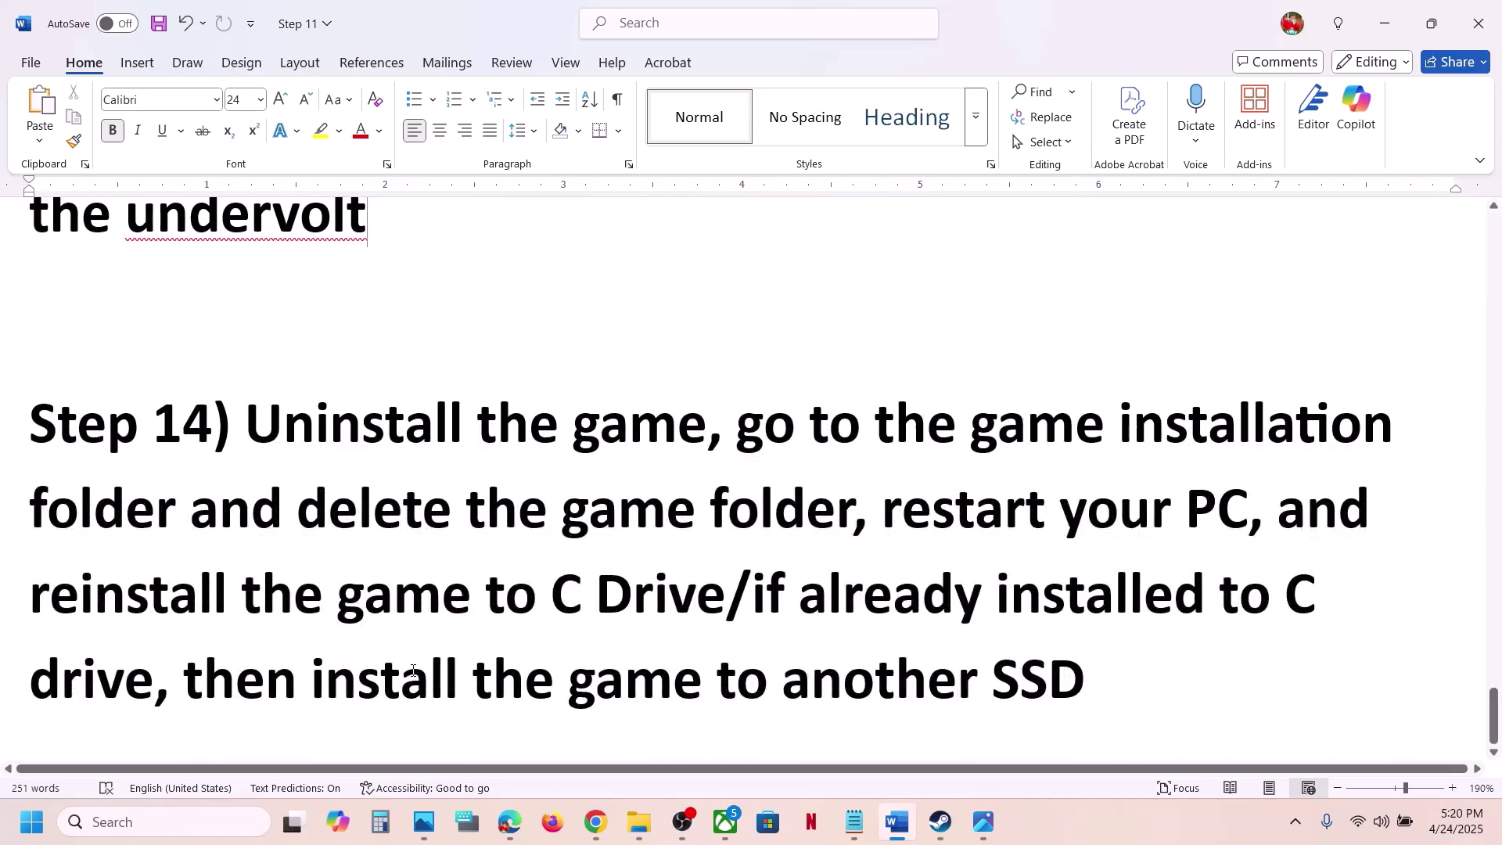
scroll(413, 670, "up", 3)
scroll(413, 671, "down", 3)
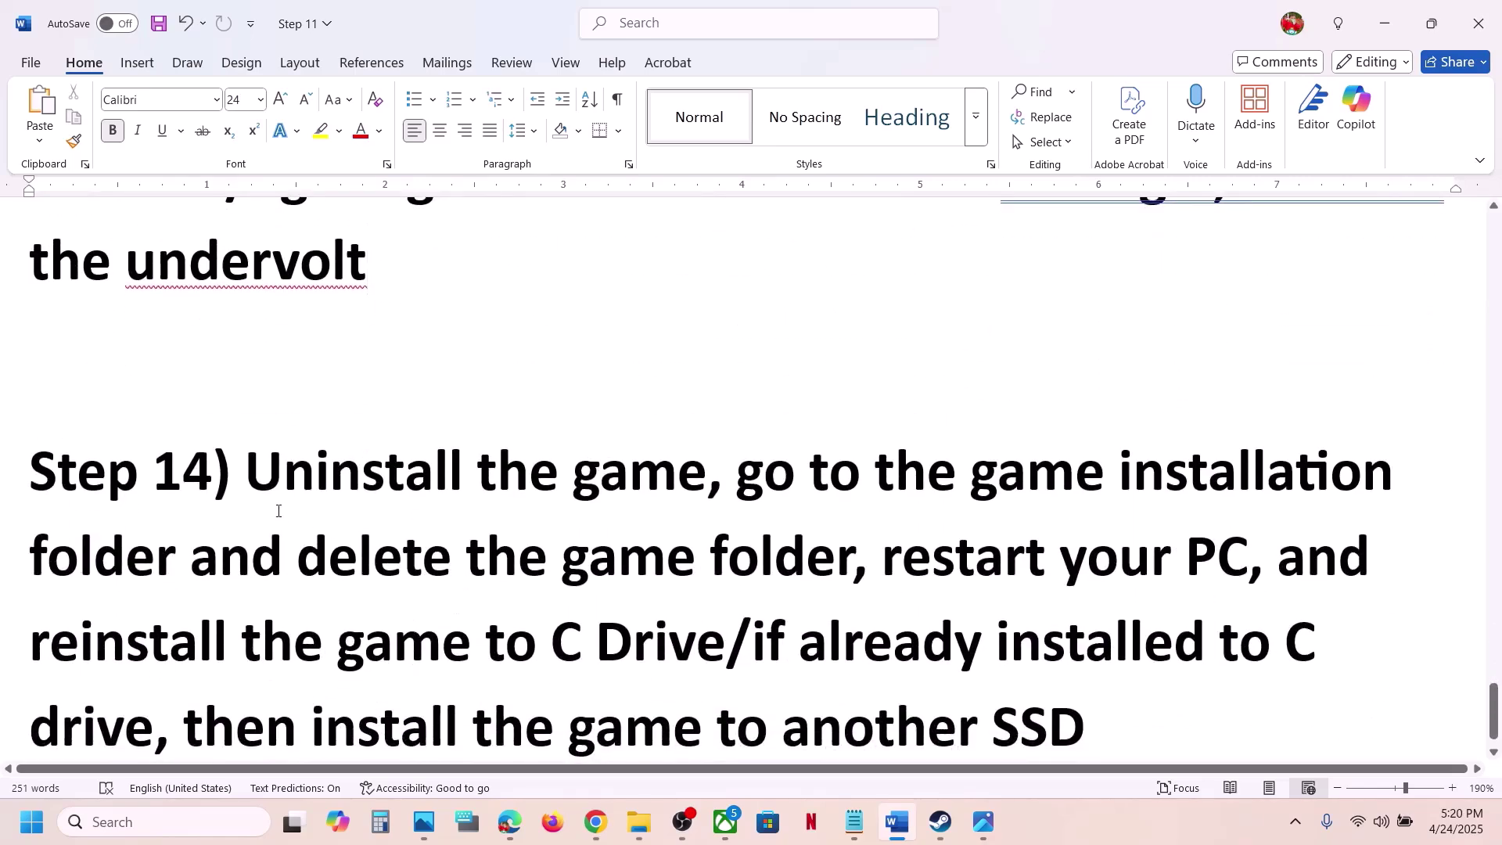
left_click_drag(268, 500, 1207, 594)
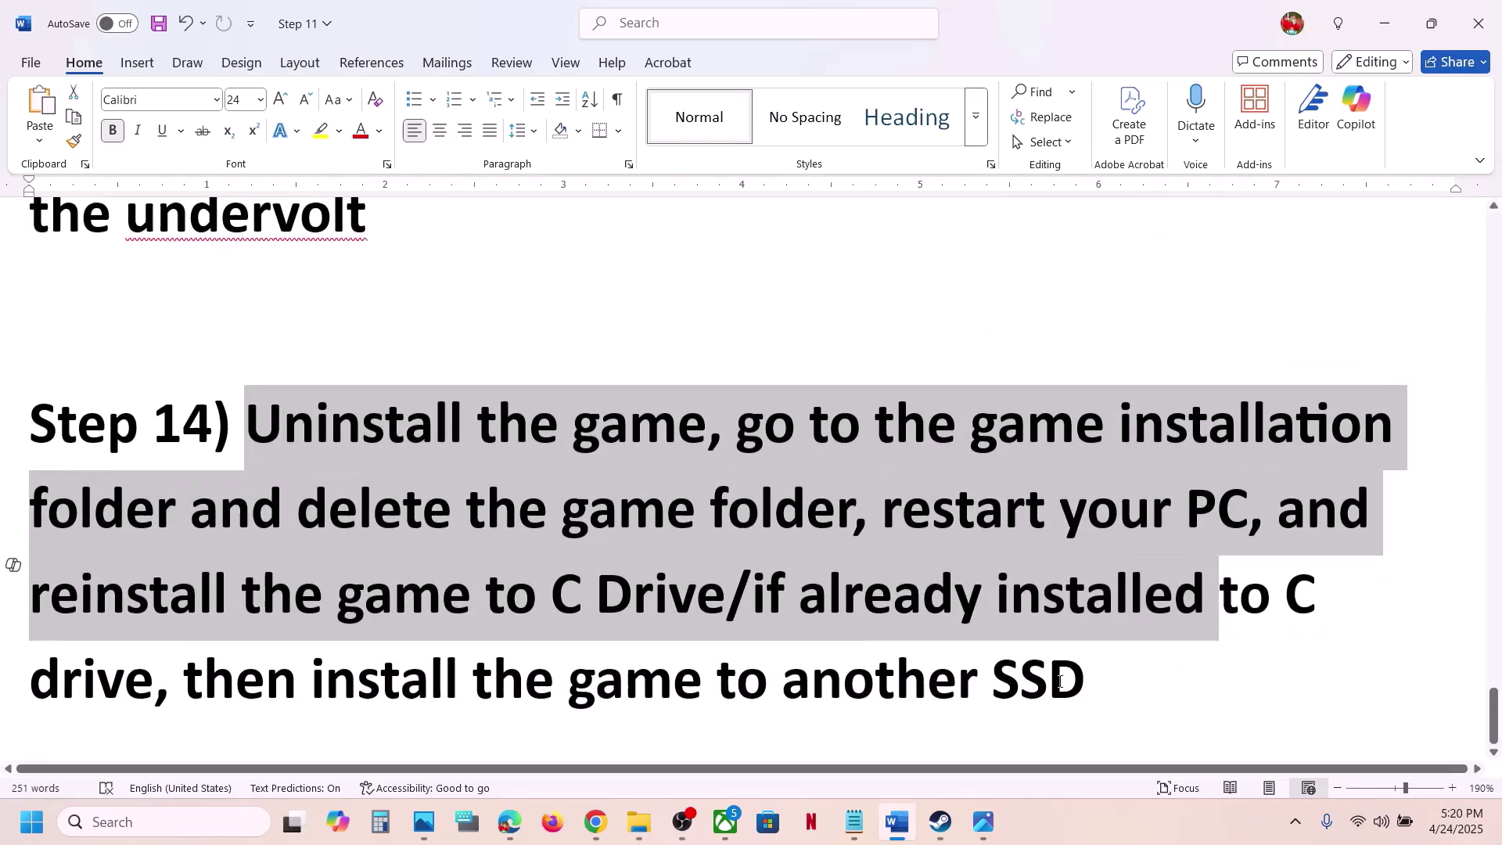
Step: Switch to Steam, show the management options for Clair Obscur: Expedition 33, dismiss them without uninstalling and return to the Word document
left_click(941, 821)
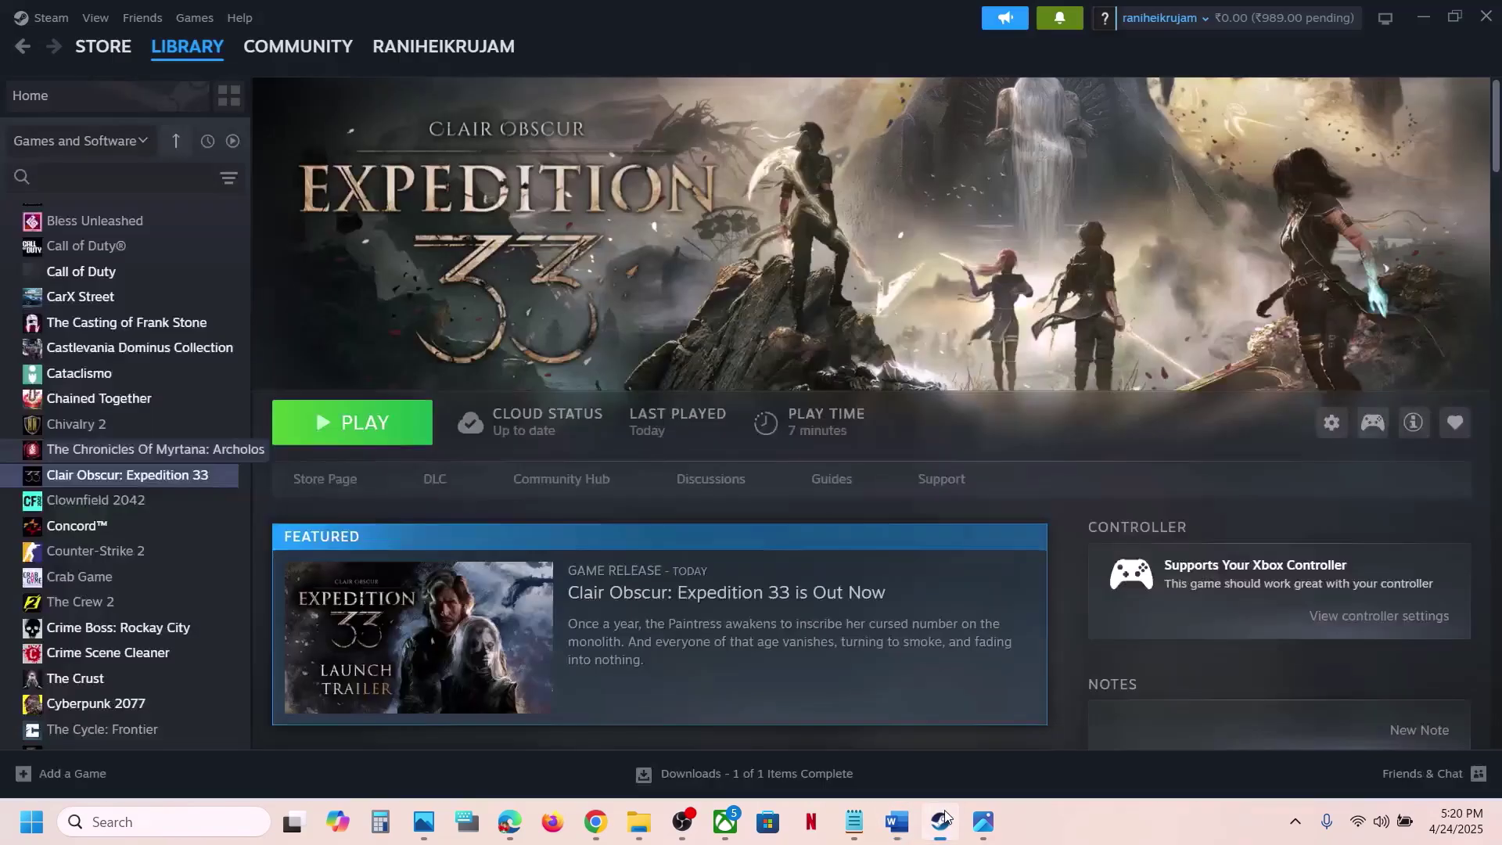
right_click(152, 479)
mouse_move(209, 603)
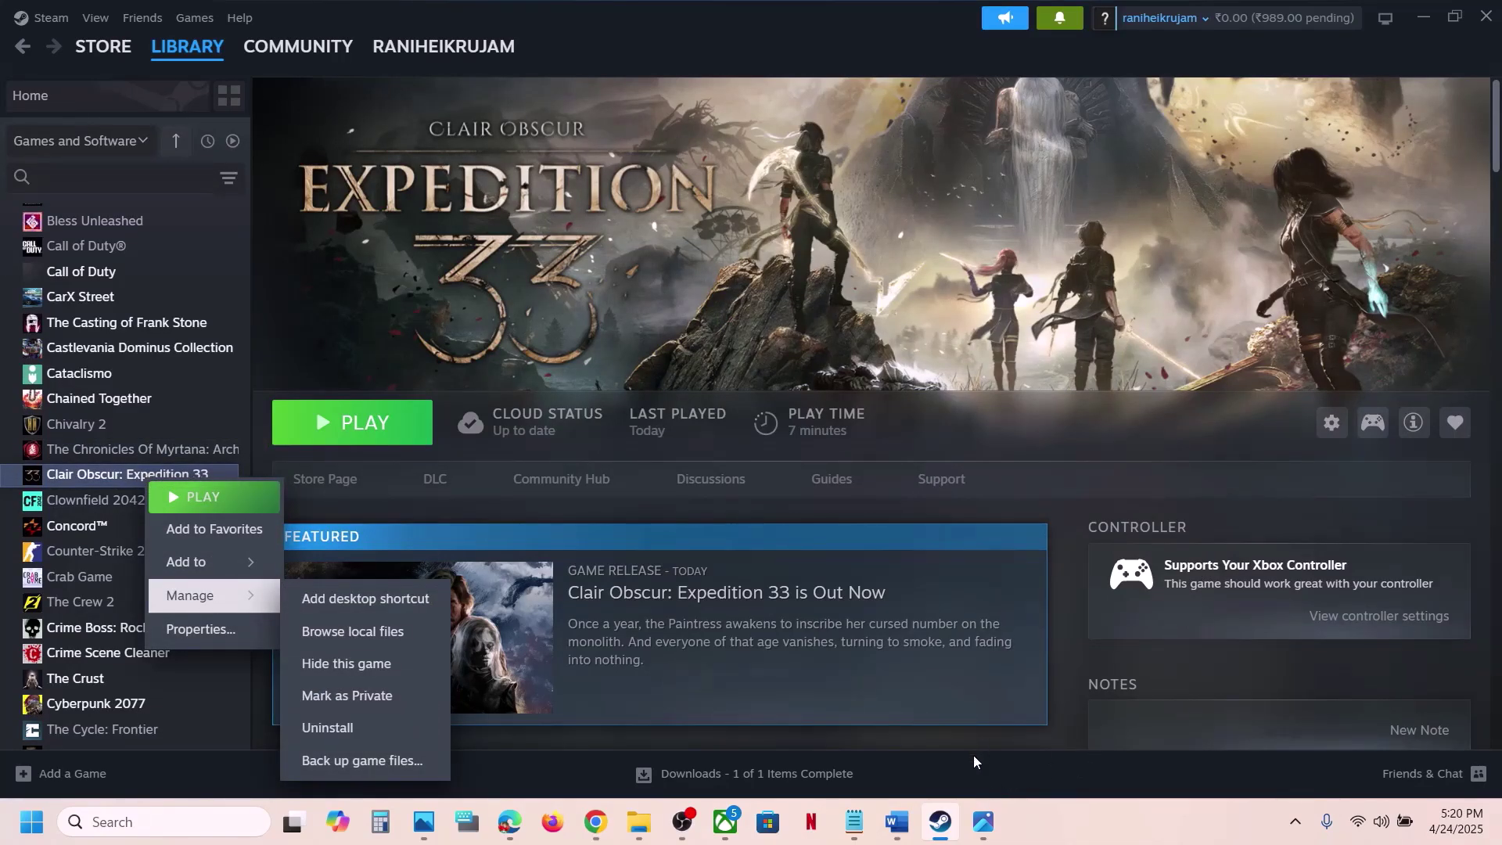
left_click(920, 341)
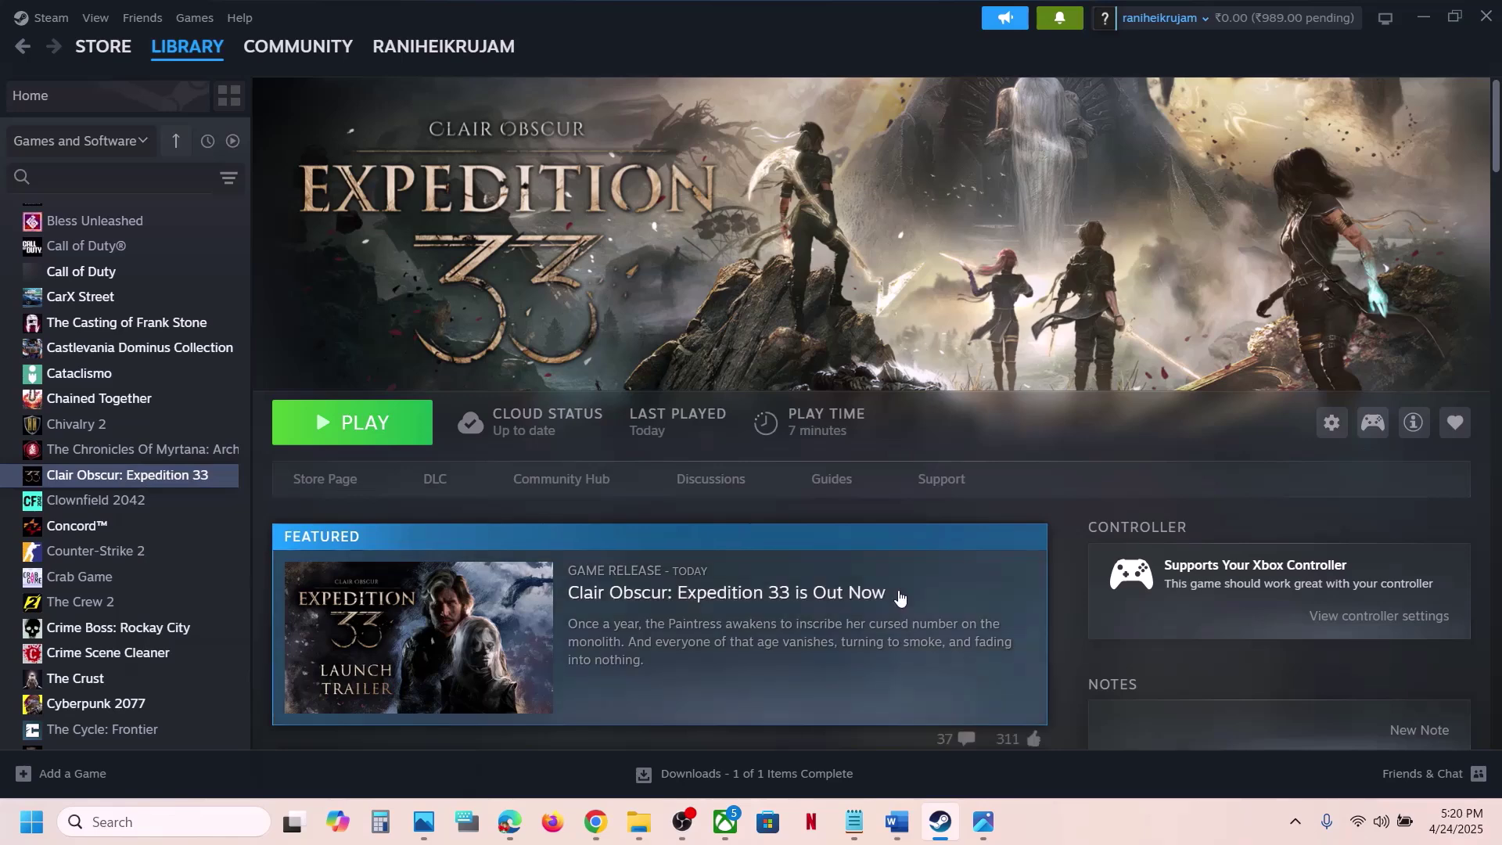
left_click(900, 817)
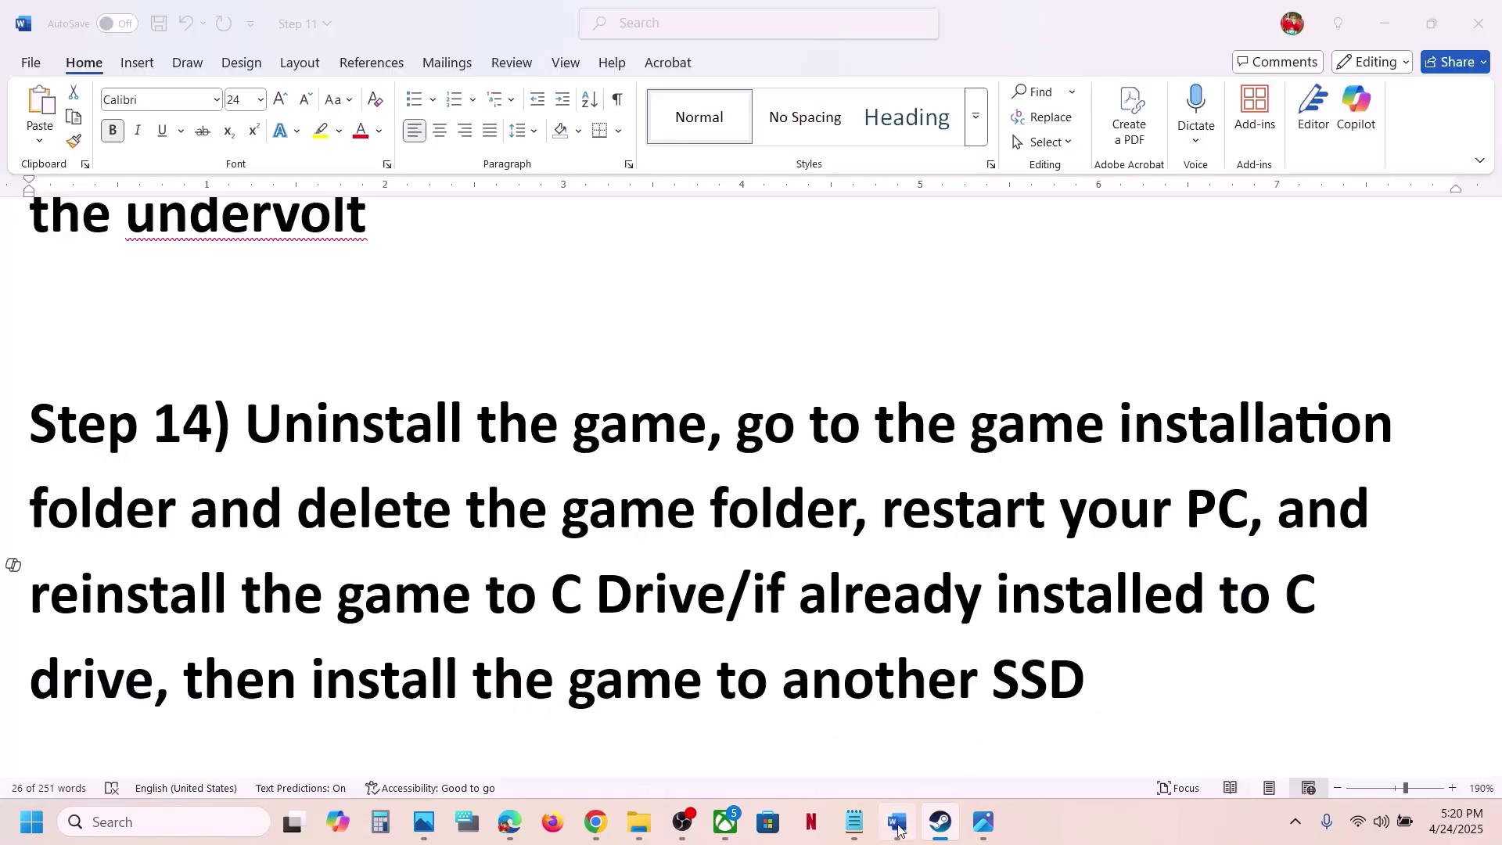